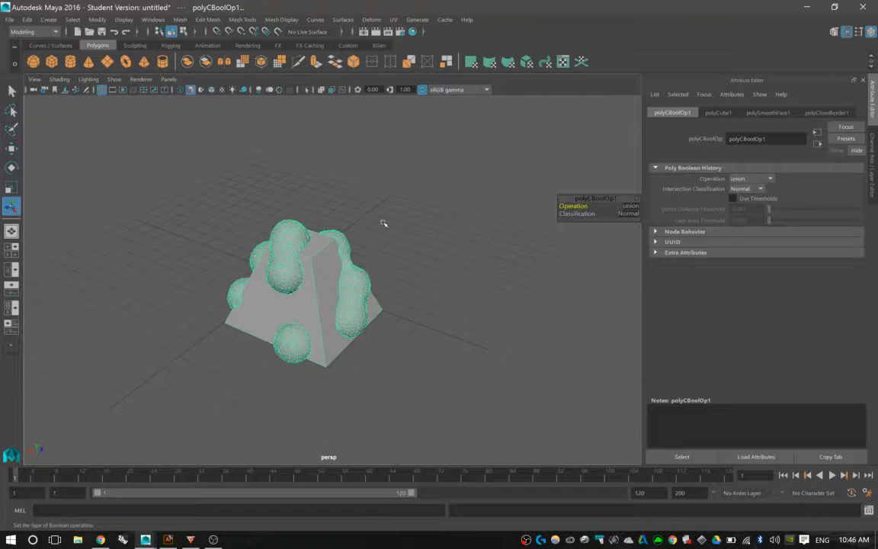
# - Select the perspective camera and set its near clip plane to 12
pyautogui.moveTo(383, 222)
pyautogui.keyDown('alt'); pyautogui.mouseDown()
pyautogui.moveTo(441, 192)
pyautogui.moveTo(466, 199)
pyautogui.moveTo(357, 222)
pyautogui.moveTo(384, 221)
pyautogui.moveTo(359, 235)
pyautogui.moveTo(398, 225)
pyautogui.moveTo(367, 223)
pyautogui.mouseUp(); pyautogui.keyUp('alt')
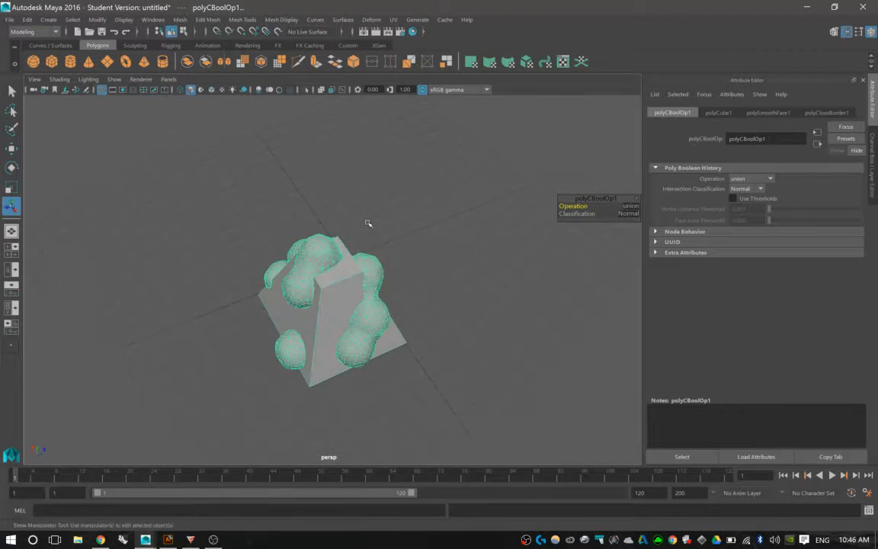
pyautogui.keyDown('alt'); pyautogui.moveTo(413, 253); pyautogui.dragTo(419, 238); pyautogui.keyUp('alt')
pyautogui.keyDown('alt'); pyautogui.moveTo(443, 236); pyautogui.dragTo(452, 205); pyautogui.keyUp('alt')
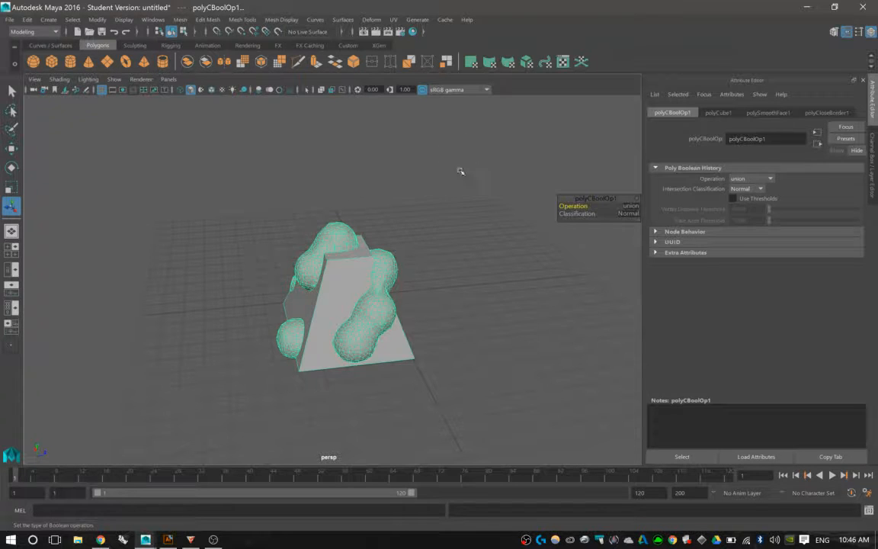
pyautogui.keyDown('alt'); pyautogui.moveTo(460, 171); pyautogui.dragTo(404, 183); pyautogui.keyUp('alt')
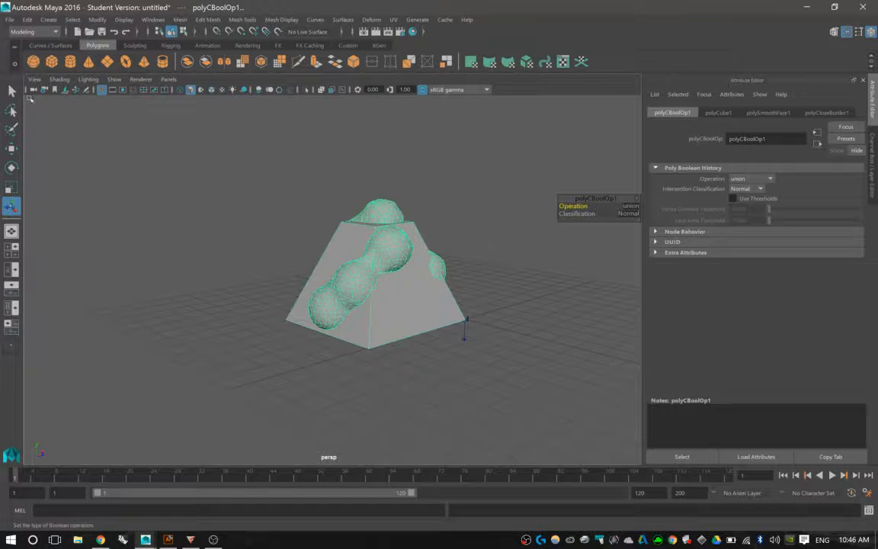
pyautogui.click(33, 89)
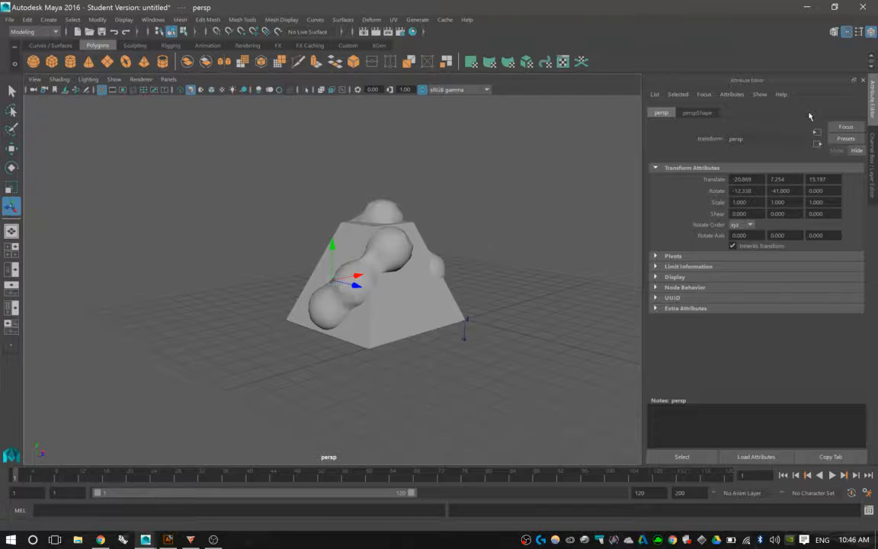
pyautogui.click(697, 112)
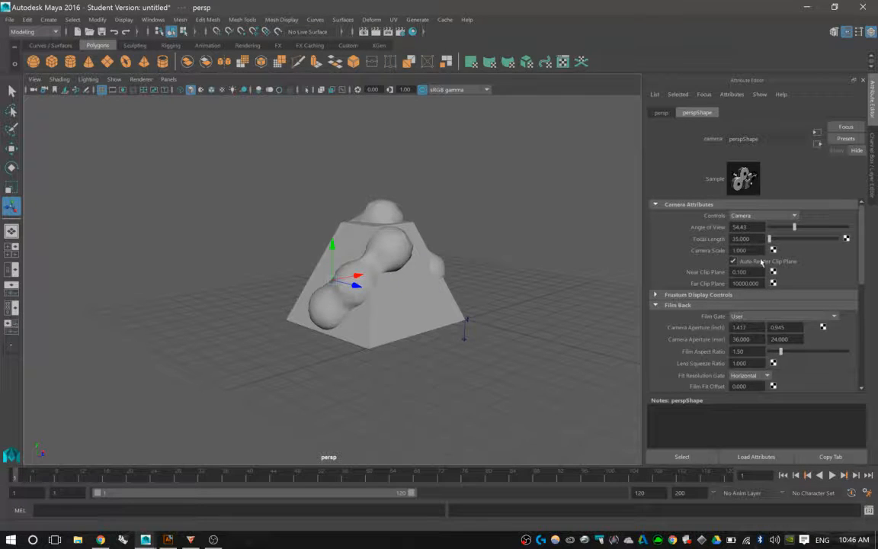
pyautogui.doubleClick(739, 272)
pyautogui.write('12')
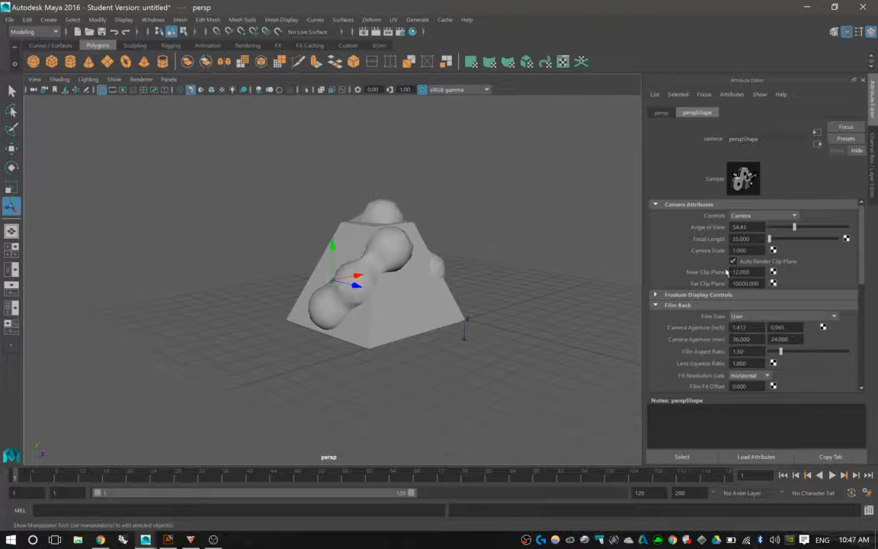
# - Cut into the pyramid by moving the camera closer, and enable Two Sided Lighting in the viewport
pyautogui.keyDown('alt'); pyautogui.moveTo(446, 207); pyautogui.dragTo(569, 272, button='right'); pyautogui.keyUp('alt')
pyautogui.keyDown('alt'); pyautogui.moveTo(569, 272); pyautogui.dragTo(524, 257, button='middle'); pyautogui.keyUp('alt')
pyautogui.keyDown('alt'); pyautogui.moveTo(523, 256); pyautogui.dragTo(532, 231); pyautogui.keyUp('alt')
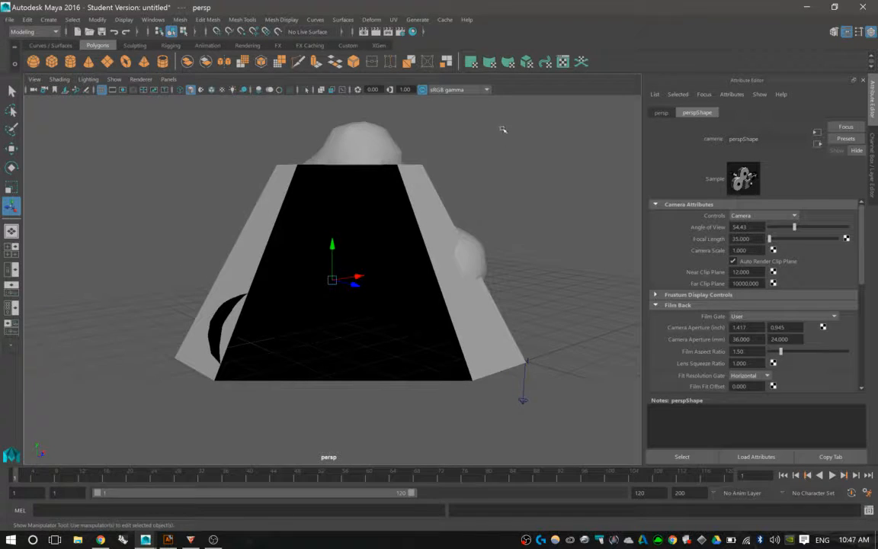
pyautogui.click(93, 79)
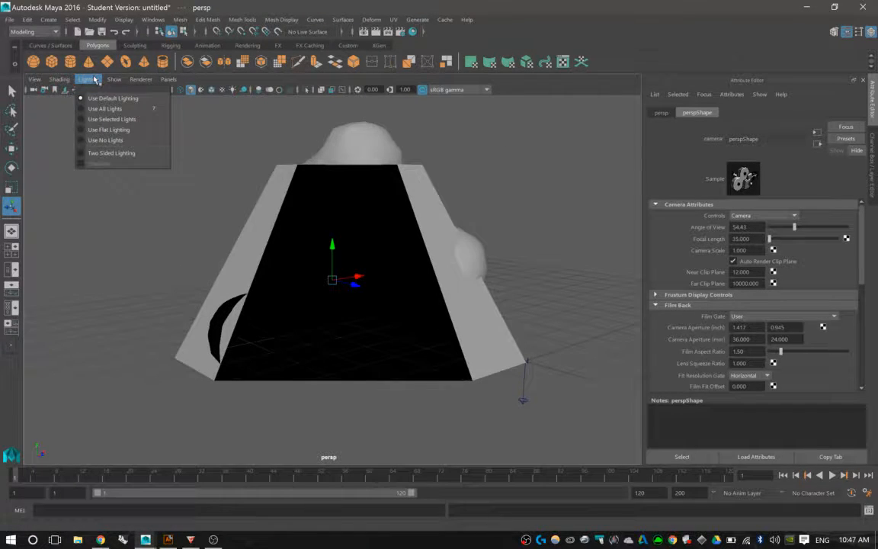
pyautogui.click(93, 79)
pyautogui.click(89, 80)
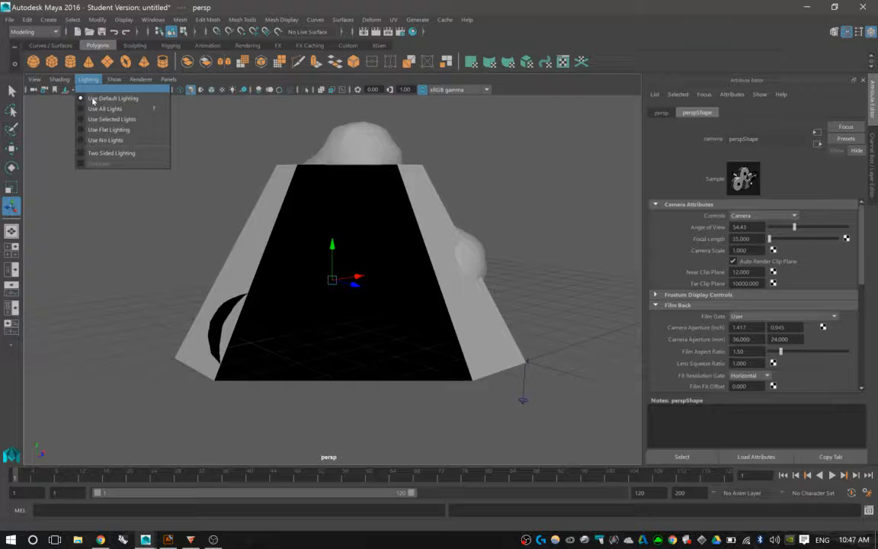
pyautogui.click(112, 153)
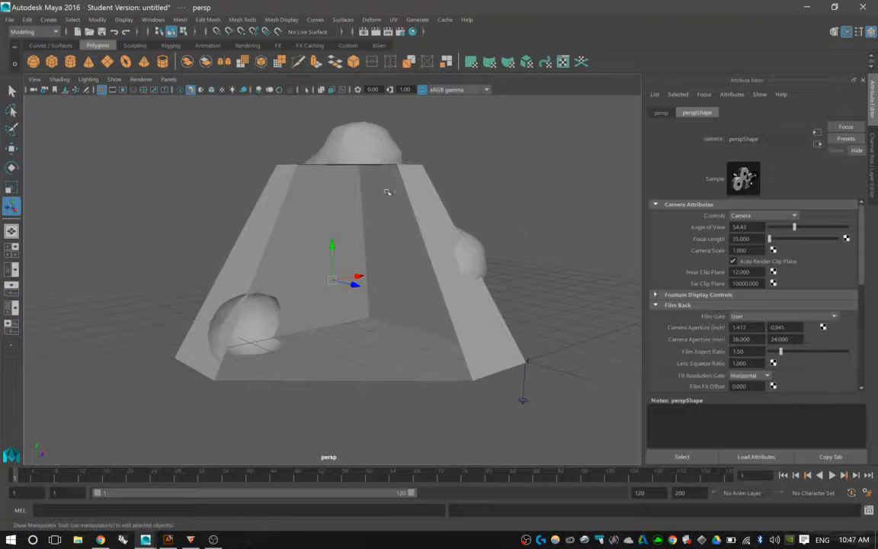
# - Select the combined pyramid mesh and examine its interior and the sphere intersection outlines on the inner walls
pyautogui.rightClick(412, 205)
pyautogui.click(410, 202)
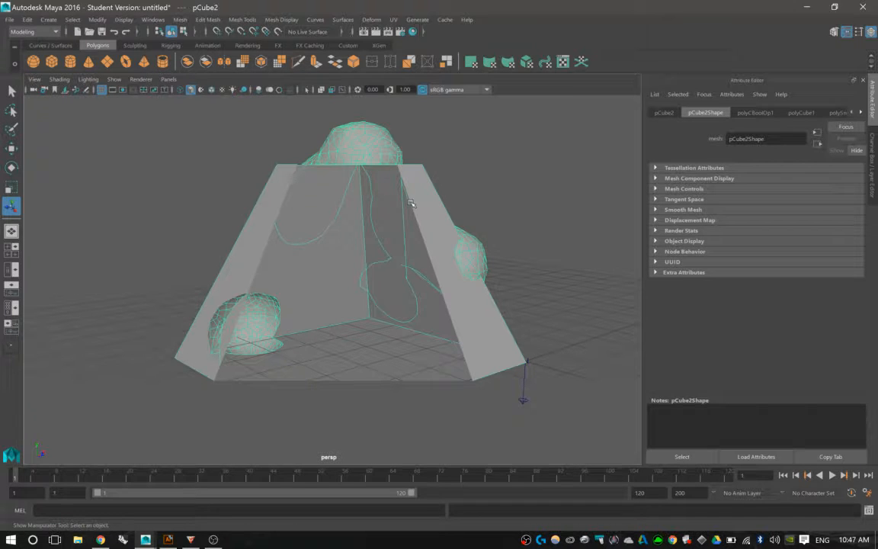
pyautogui.keyDown('alt'); pyautogui.moveTo(412, 203); pyautogui.dragTo(368, 210); pyautogui.keyUp('alt')
pyautogui.keyDown('alt'); pyautogui.moveTo(324, 191); pyautogui.dragTo(272, 228); pyautogui.keyUp('alt')
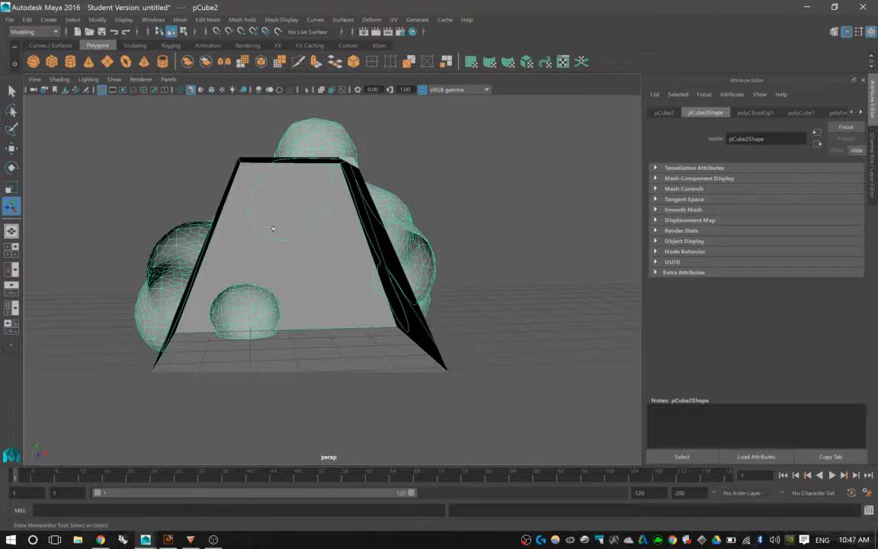
pyautogui.keyDown('alt'); pyautogui.moveTo(289, 181); pyautogui.dragTo(326, 196); pyautogui.keyUp('alt')
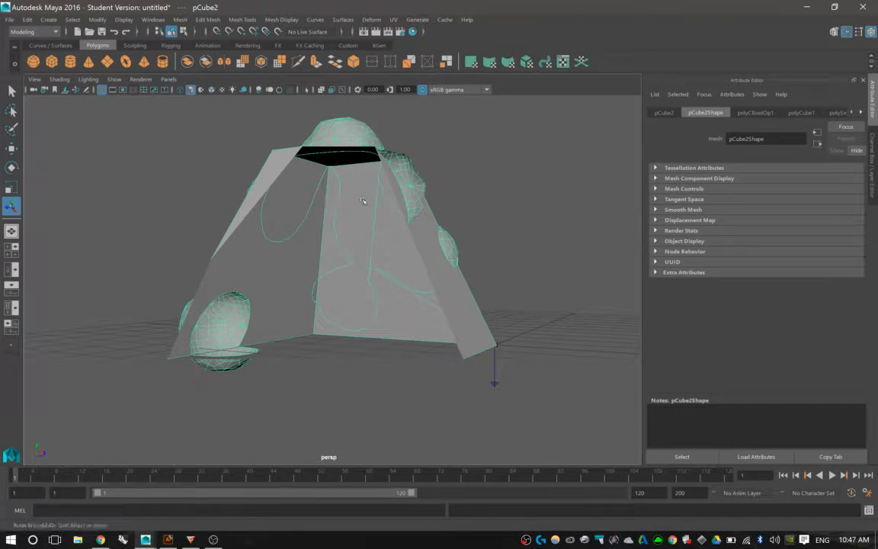
# - Try deleting the interior wall faces where the upper spheres intersect the pyramid, and undo the latest changes
pyautogui.rightClick(363, 201)
pyautogui.moveTo(362, 206); pyautogui.dragTo(362, 230, button='right')
pyautogui.click(305, 192)
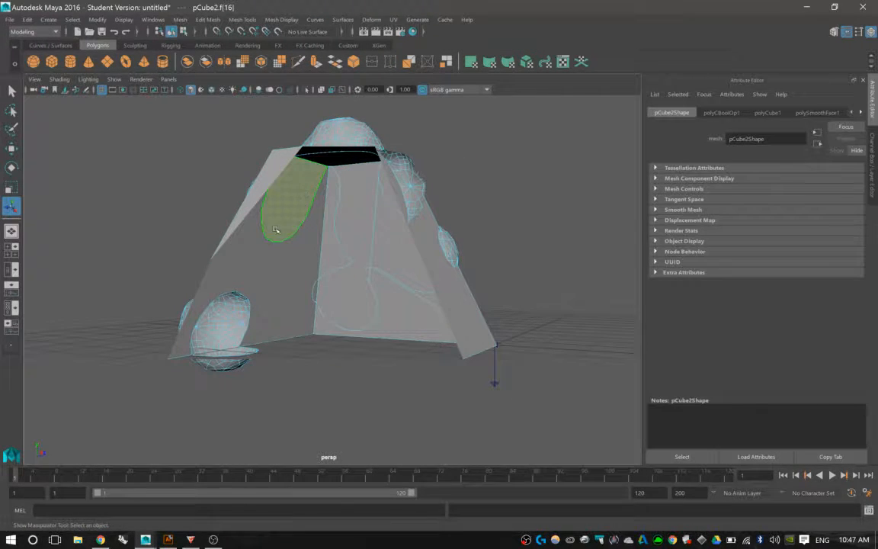
pyautogui.press('Delete')
pyautogui.click(351, 160)
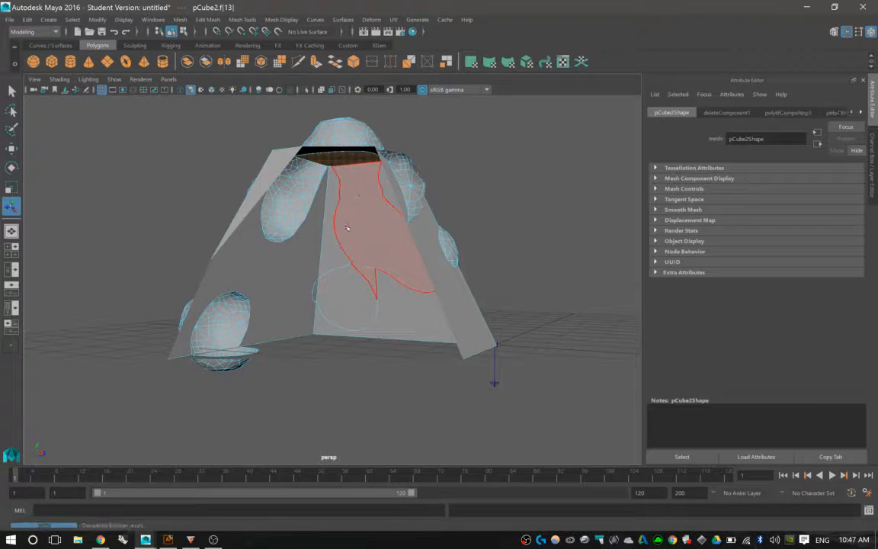
pyautogui.hotkey('ctrl', 'z')
pyautogui.hotkey('ctrl', 'z')
pyautogui.hotkey('ctrl', 'z')
# - Try to remove further interior faces covering the sphere intersections on the adjacent pyramid walls
pyautogui.click(365, 227)
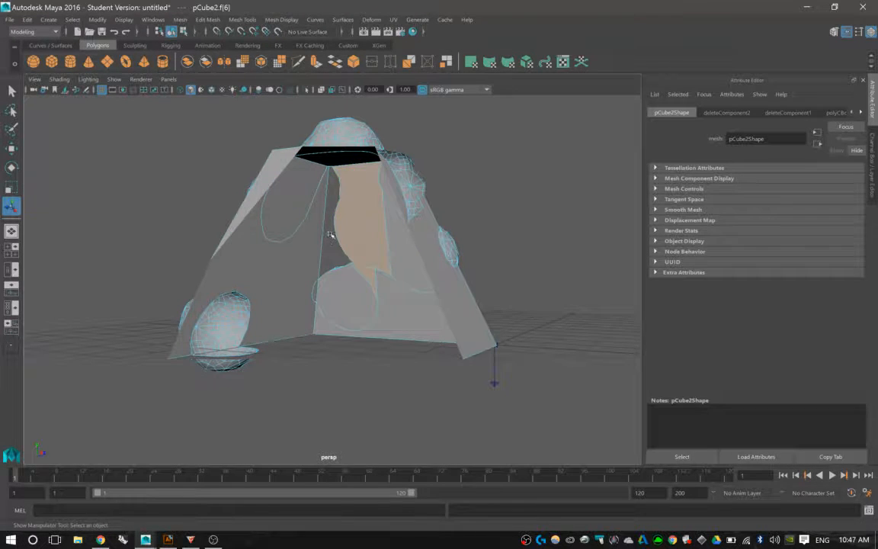
pyautogui.keyDown('alt'); pyautogui.moveTo(330, 233); pyautogui.dragTo(298, 215); pyautogui.keyUp('alt')
pyautogui.click(287, 221)
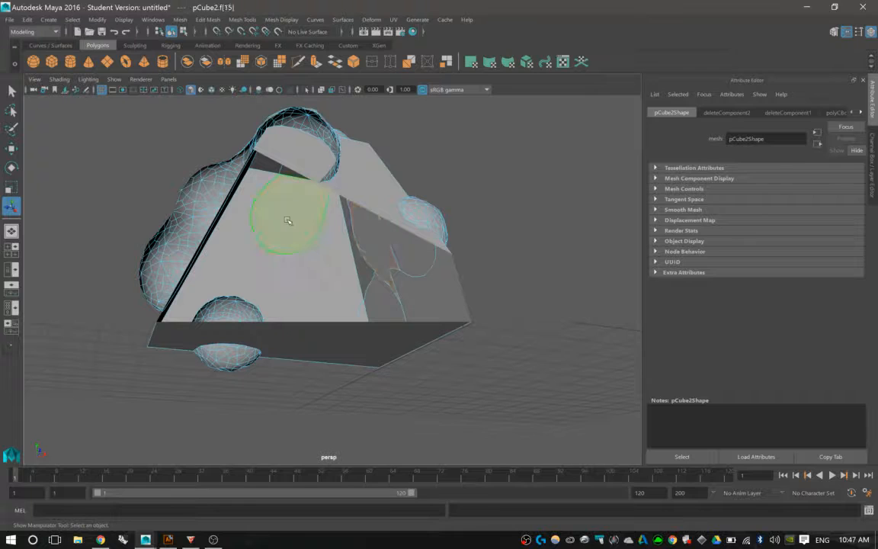
pyautogui.press('Delete')
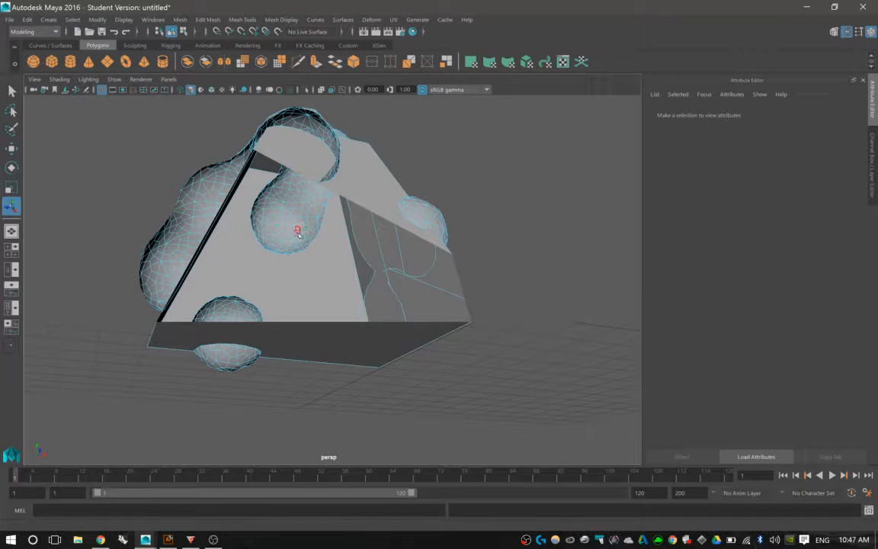
pyautogui.keyDown('alt'); pyautogui.moveTo(298, 229); pyautogui.dragTo(348, 230); pyautogui.keyUp('alt')
pyautogui.click(348, 229)
pyautogui.press('Delete')
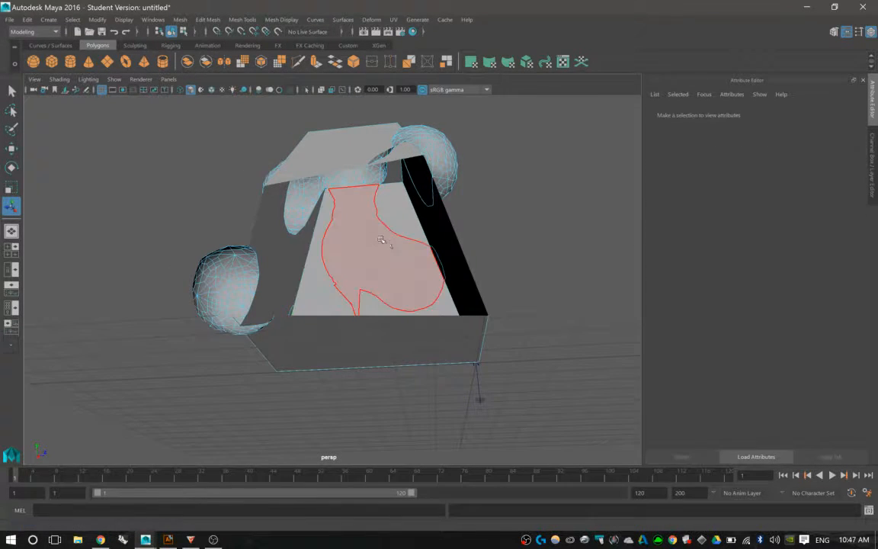
pyautogui.click(352, 244)
pyautogui.press('Delete')
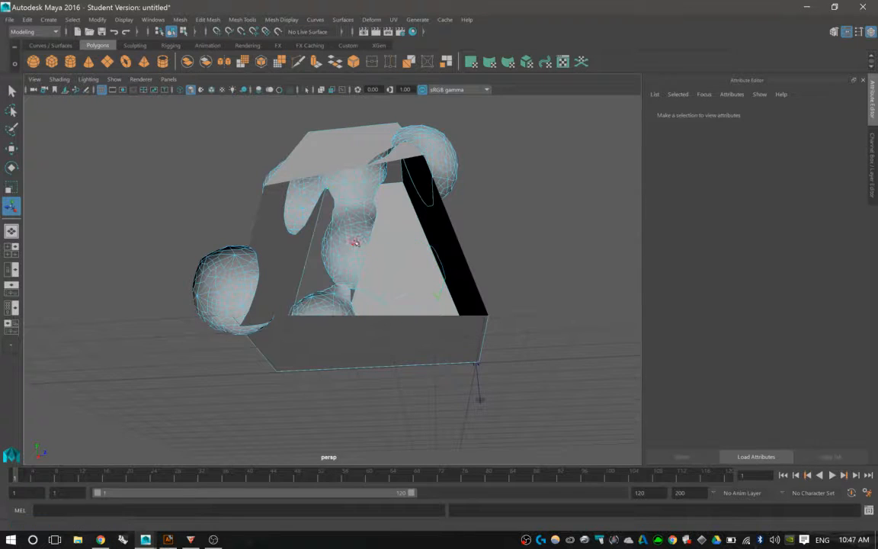
# - Undo the interior face deletions and return the mesh to object mode
pyautogui.click(375, 253)
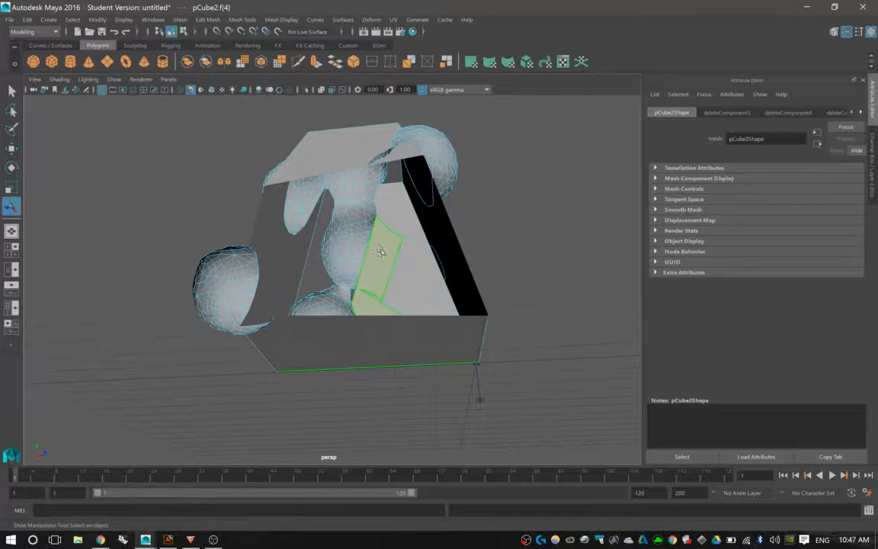
pyautogui.keyDown('alt'); pyautogui.moveTo(375, 254); pyautogui.dragTo(335, 243); pyautogui.keyUp('alt')
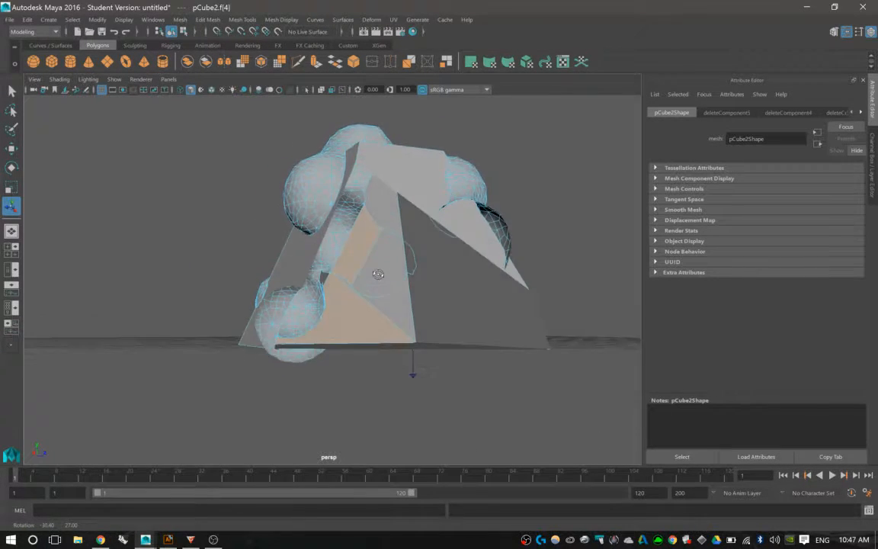
pyautogui.hotkey('ctrl', 'z')
pyautogui.click(379, 272)
pyautogui.hotkey('ctrl', 'z')
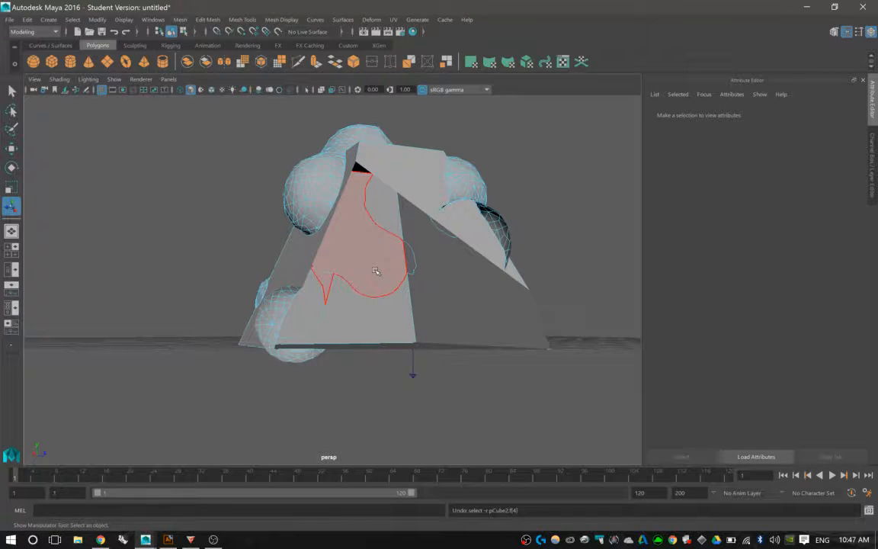
pyautogui.click(384, 268)
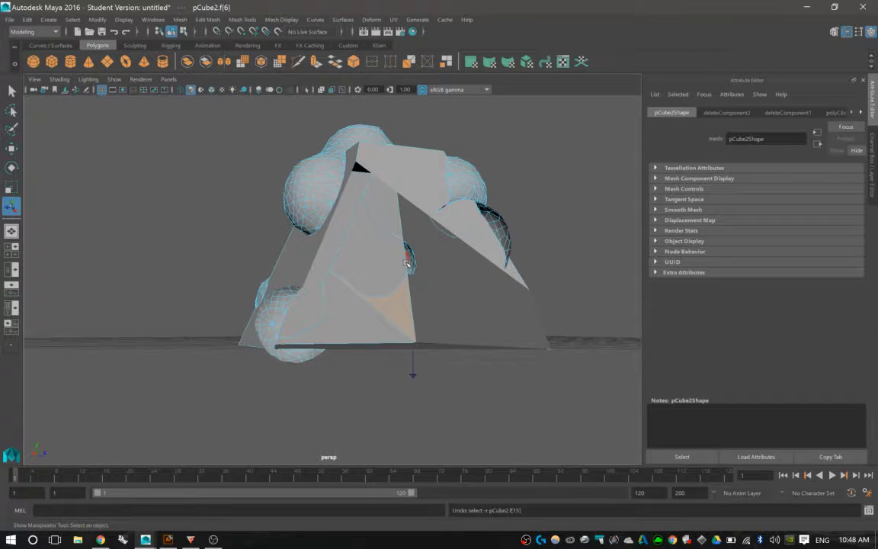
pyautogui.hotkey('ctrl', 'z')
pyautogui.keyDown('alt'); pyautogui.moveTo(384, 265); pyautogui.dragTo(355, 267); pyautogui.keyUp('alt')
pyautogui.hotkey('ctrl', 'z')
pyautogui.click(347, 252)
pyautogui.moveTo(384, 252); pyautogui.dragTo(428, 234, button='right')
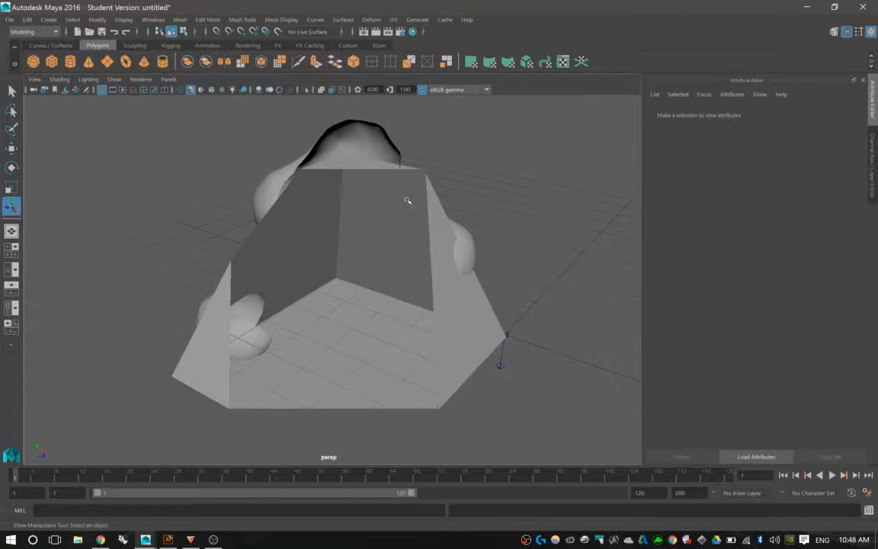
# - Try extruding all faces of the mesh with a Local Translate Z of -0.5, and undo that value
pyautogui.click(405, 211)
pyautogui.keyDown('shift'); pyautogui.moveTo(410, 202); pyautogui.dragTo(373, 206, button='right'); pyautogui.keyUp('shift')
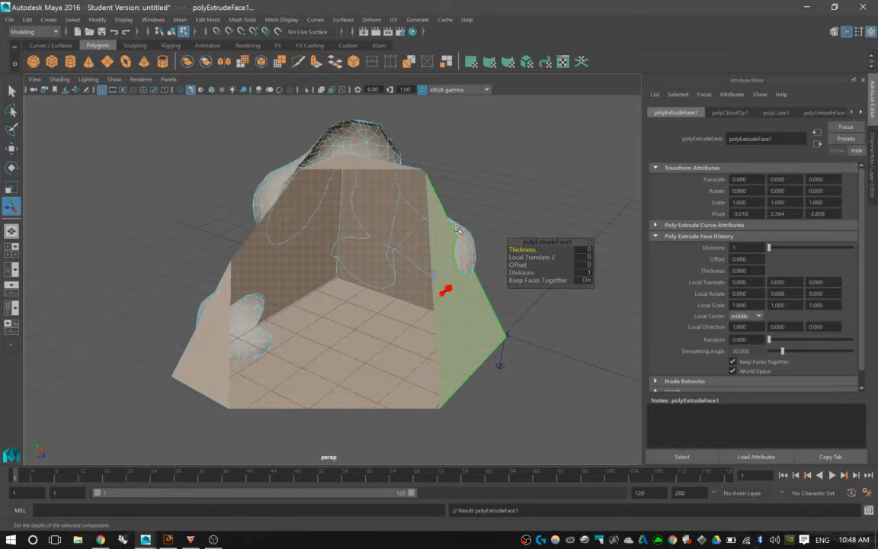
pyautogui.click(570, 257)
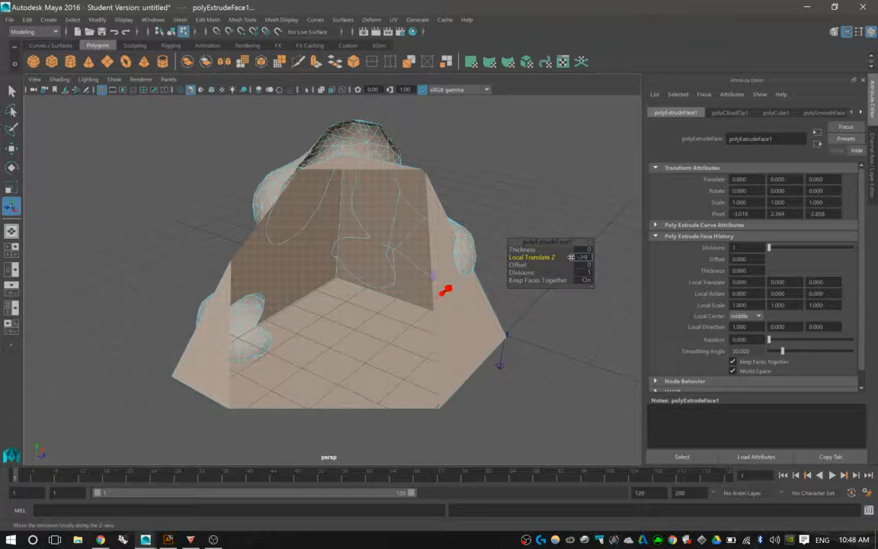
pyautogui.write('-0.5')
pyautogui.press('Return')
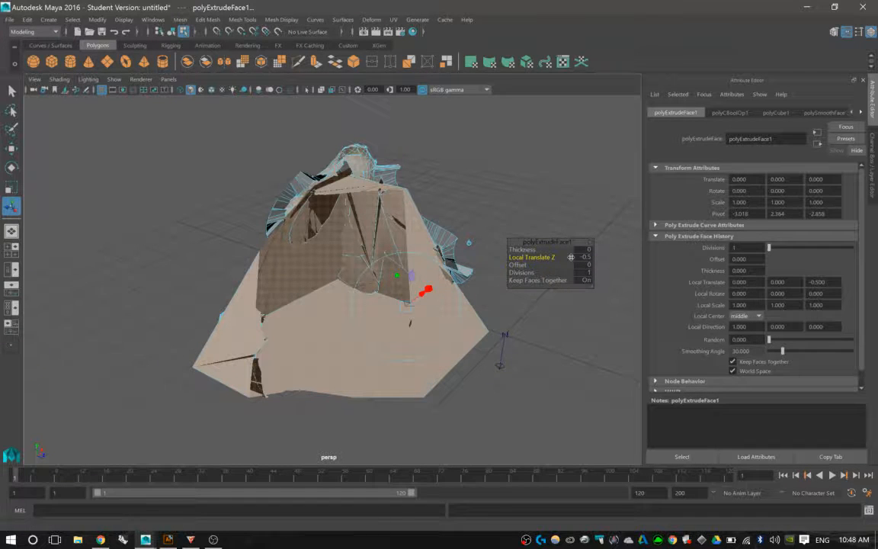
pyautogui.hotkey('ctrl', 'z')
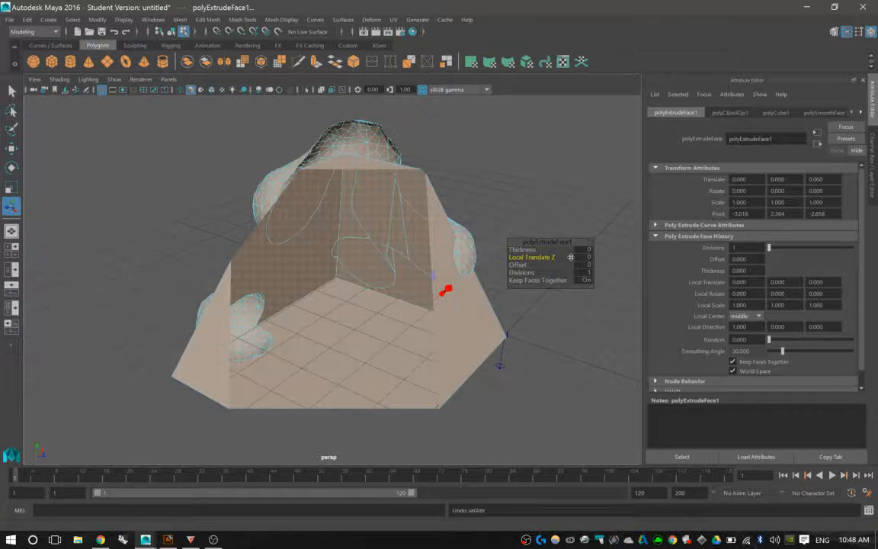
# - Try an extrusion offset of -0.5 on the mesh's faces, and undo the whole extrusion
pyautogui.click(585, 264)
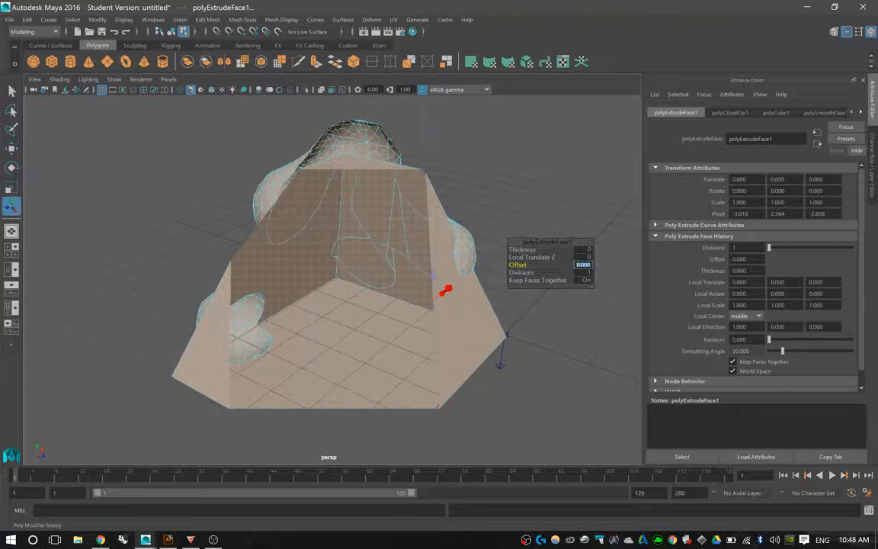
pyautogui.write('-0.5')
pyautogui.press('Return')
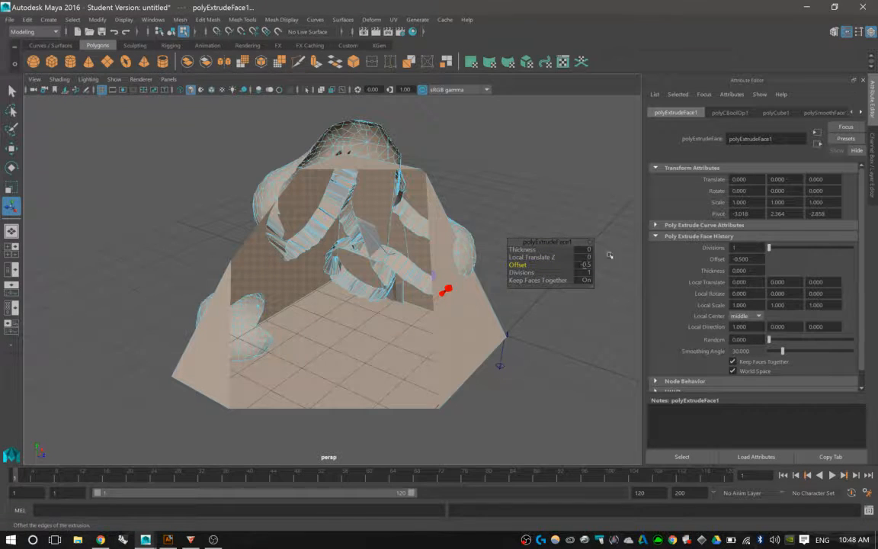
pyautogui.keyDown('alt'); pyautogui.moveTo(521, 175); pyautogui.dragTo(382, 177); pyautogui.keyUp('alt')
pyautogui.hotkey('ctrl', 'z')
pyautogui.hotkey('ctrl', 'z')
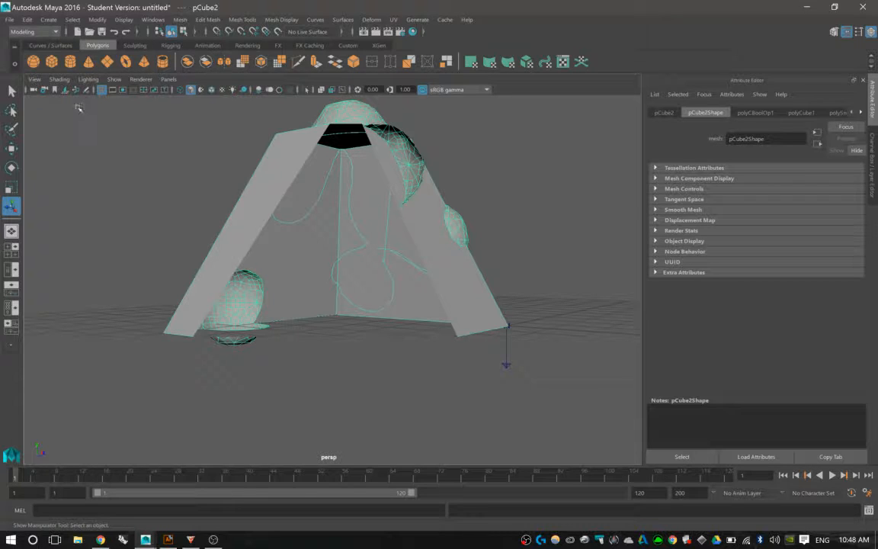
# - Create a polygon cube inside the pyramid, with its base on the grid within the walls, and activate the Move tool
pyautogui.click(54, 64)
pyautogui.keyDown('alt'); pyautogui.moveTo(383, 323); pyautogui.dragTo(361, 260, button='middle'); pyautogui.keyUp('alt')
pyautogui.keyDown('alt'); pyautogui.moveTo(361, 256); pyautogui.dragTo(378, 240); pyautogui.keyUp('alt')
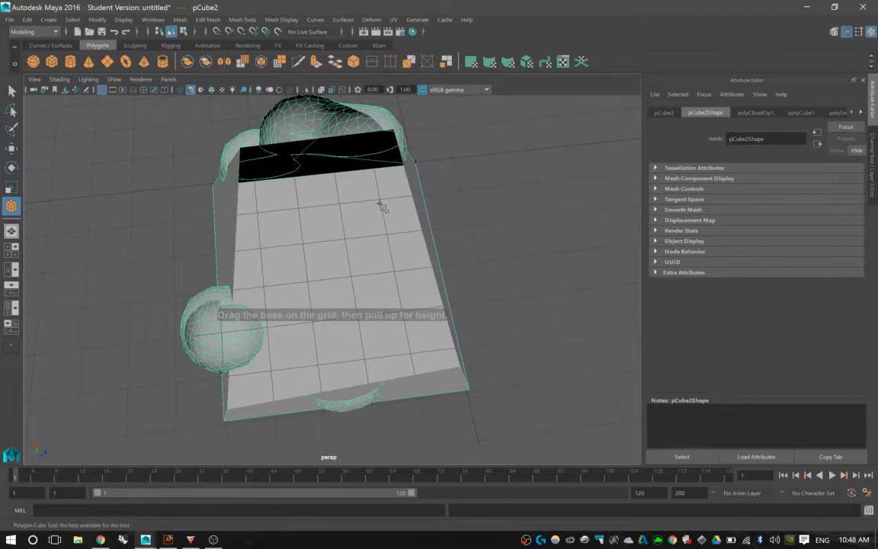
pyautogui.moveTo(381, 205); pyautogui.dragTo(275, 367)
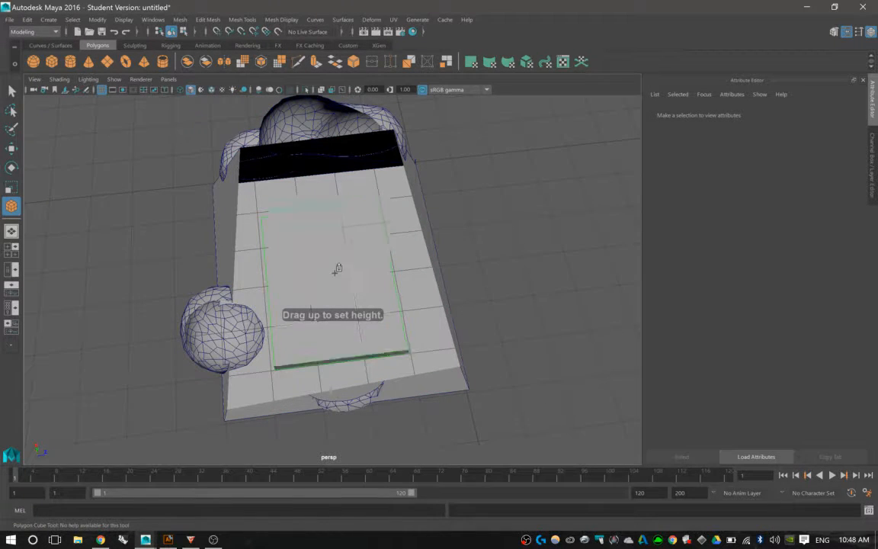
pyautogui.moveTo(336, 269); pyautogui.dragTo(300, 183)
pyautogui.press('w')
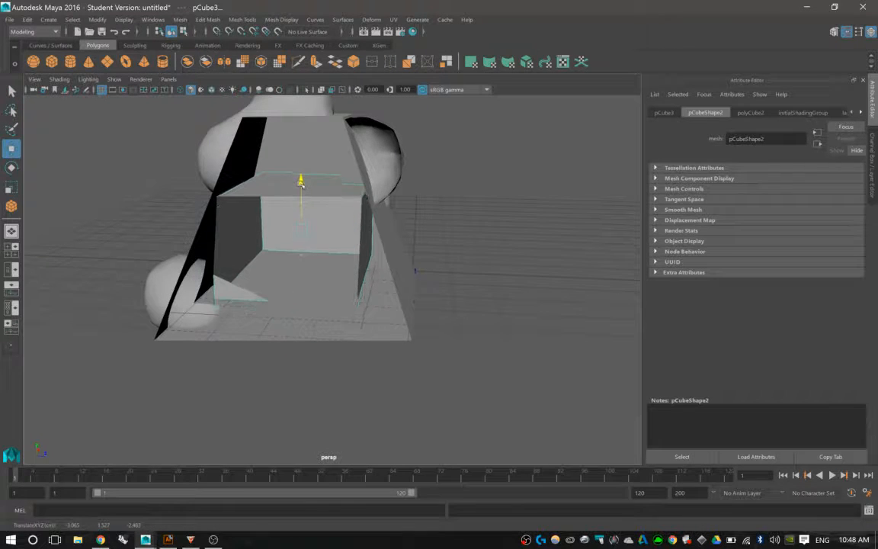
# - Scale the inner cube's top face inward along Z so that its sides taper within the pyramid walls
pyautogui.press('r')
pyautogui.moveTo(319, 185); pyautogui.dragTo(318, 215, button='right')
pyautogui.click(320, 187)
pyautogui.moveTo(349, 188)
pyautogui.mouseDown()
pyautogui.moveTo(190, 188)
pyautogui.moveTo(336, 185)
pyautogui.mouseUp()
pyautogui.press('q')
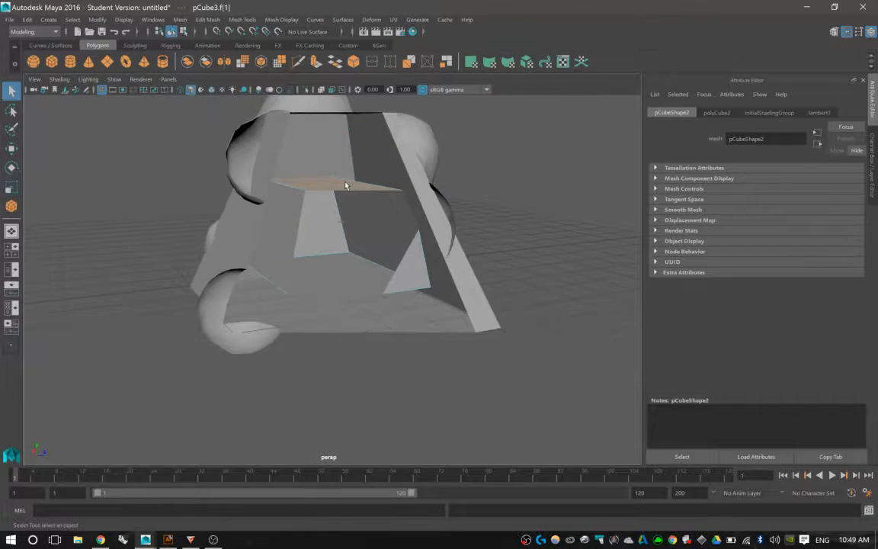
pyautogui.moveTo(387, 161); pyautogui.dragTo(387, 133, button='right')
pyautogui.moveTo(440, 172); pyautogui.dragTo(439, 173)
pyautogui.click(349, 202)
pyautogui.click(420, 159)
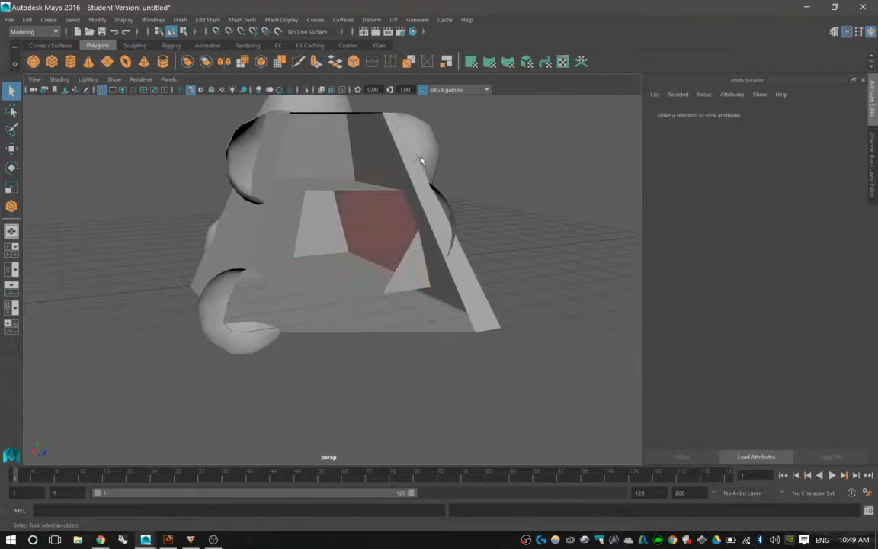
pyautogui.moveTo(509, 137); pyautogui.dragTo(336, 221)
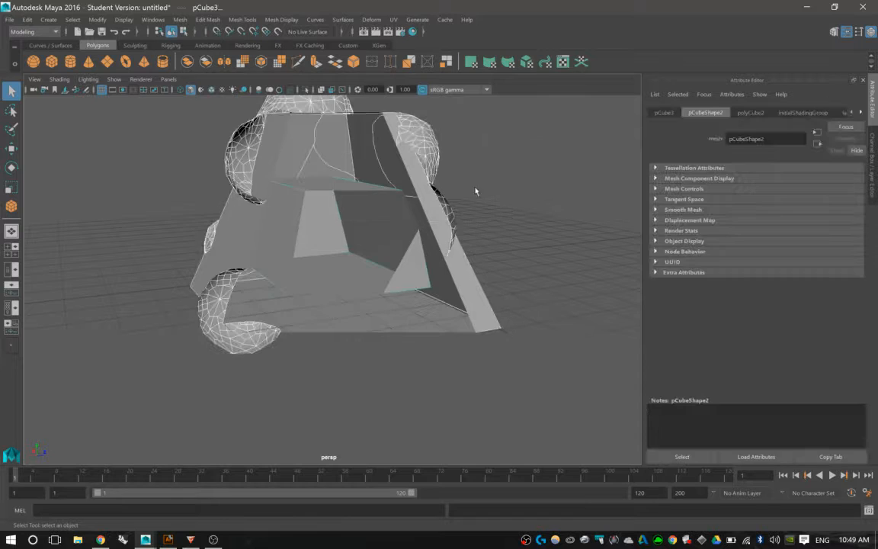
# - Scale the inner cube's top face inward along X to narrow the interior space in the other horizontal direction
pyautogui.keyDown('alt'); pyautogui.moveTo(475, 191); pyautogui.dragTo(305, 176); pyautogui.keyUp('alt')
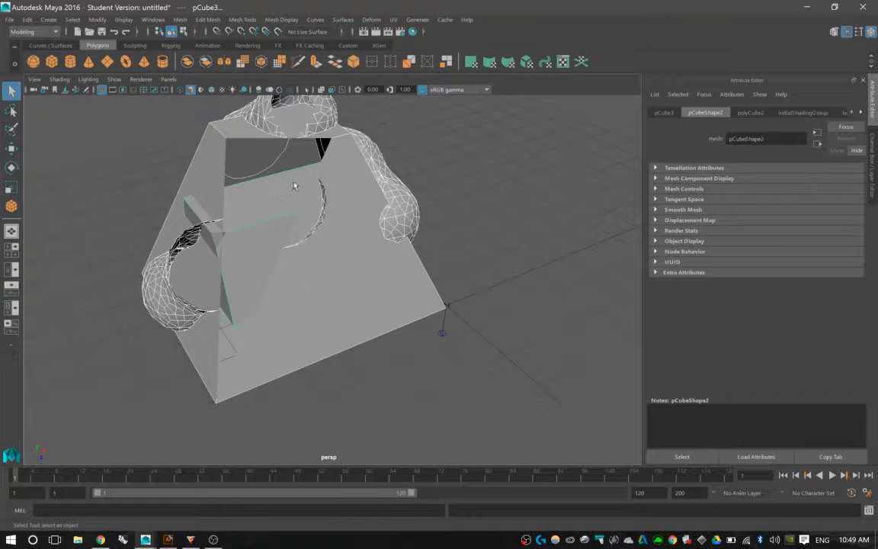
pyautogui.moveTo(211, 181); pyautogui.dragTo(234, 227, button='right')
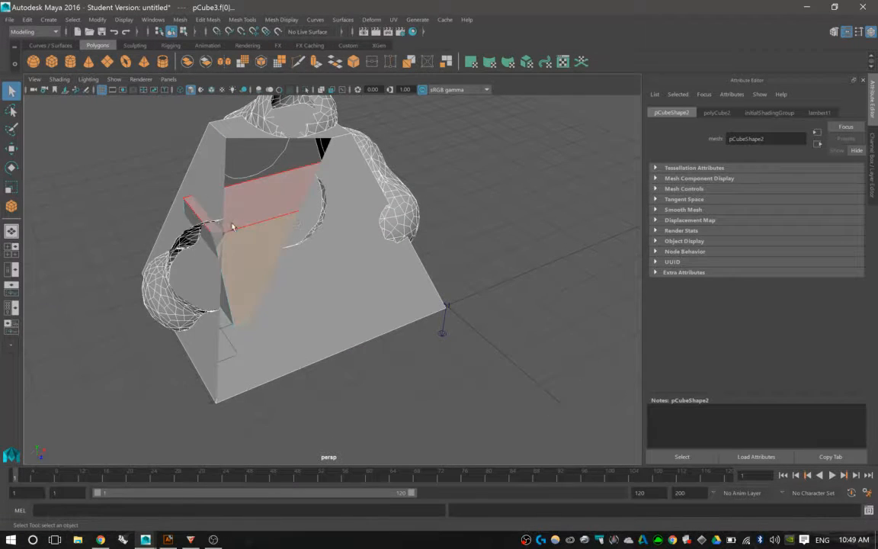
pyautogui.click(262, 202)
pyautogui.press('r')
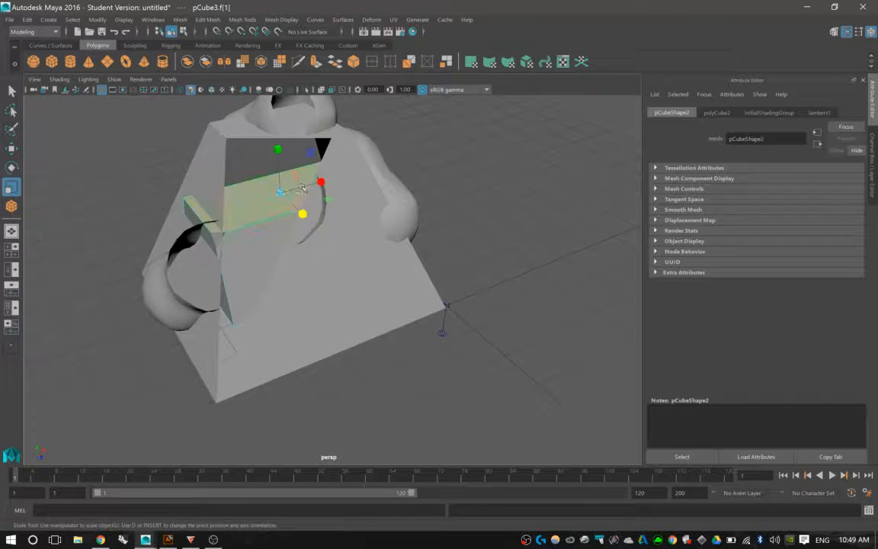
pyautogui.moveTo(321, 180); pyautogui.dragTo(309, 186)
# - In object mode, select the tapered inner cube and the pyramid mesh and combine them into one object
pyautogui.moveTo(284, 229); pyautogui.dragTo(314, 216, button='right')
pyautogui.click(283, 214)
pyautogui.click(382, 220)
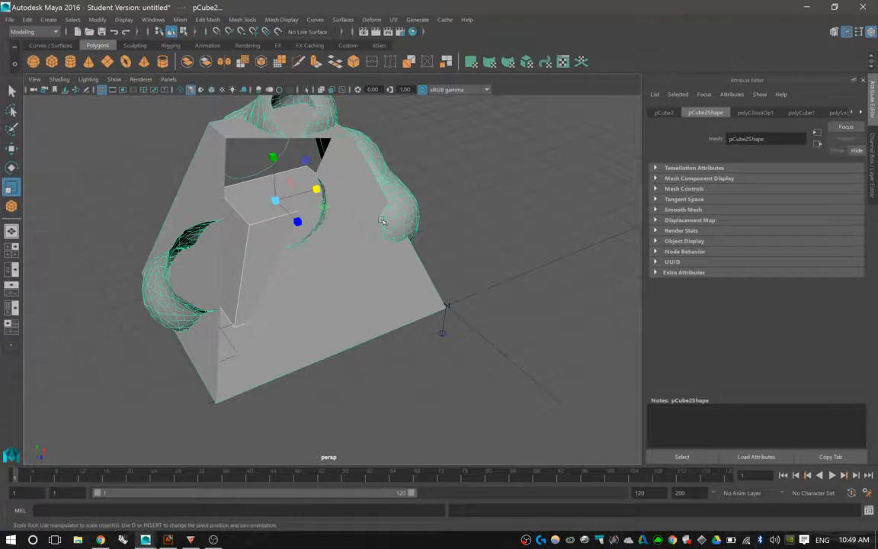
pyautogui.press('q')
pyautogui.keyDown('shift'); pyautogui.moveTo(382, 221); pyautogui.dragTo(415, 392, button='right'); pyautogui.keyUp('shift')
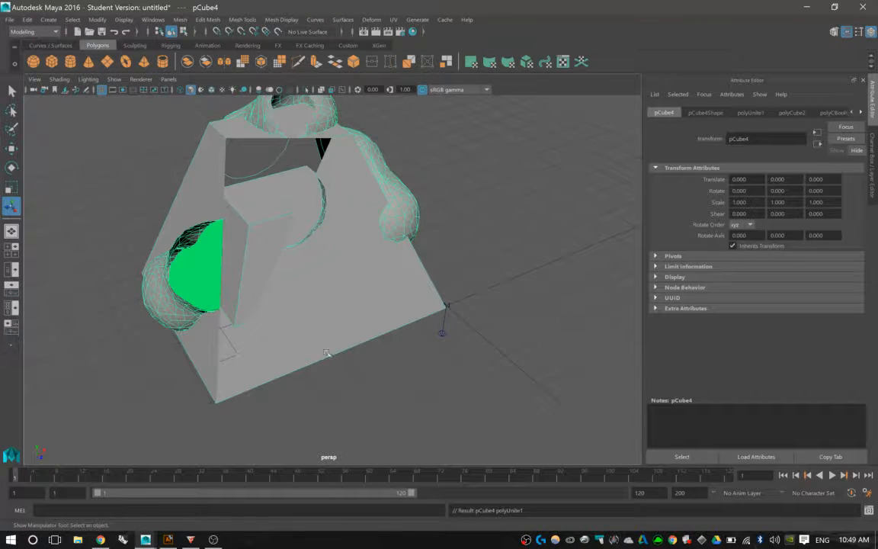
pyautogui.keyDown('alt'); pyautogui.moveTo(324, 315); pyautogui.dragTo(296, 282); pyautogui.keyUp('alt')
pyautogui.keyDown('alt'); pyautogui.moveTo(296, 281); pyautogui.dragTo(341, 298, button='right'); pyautogui.keyUp('alt')
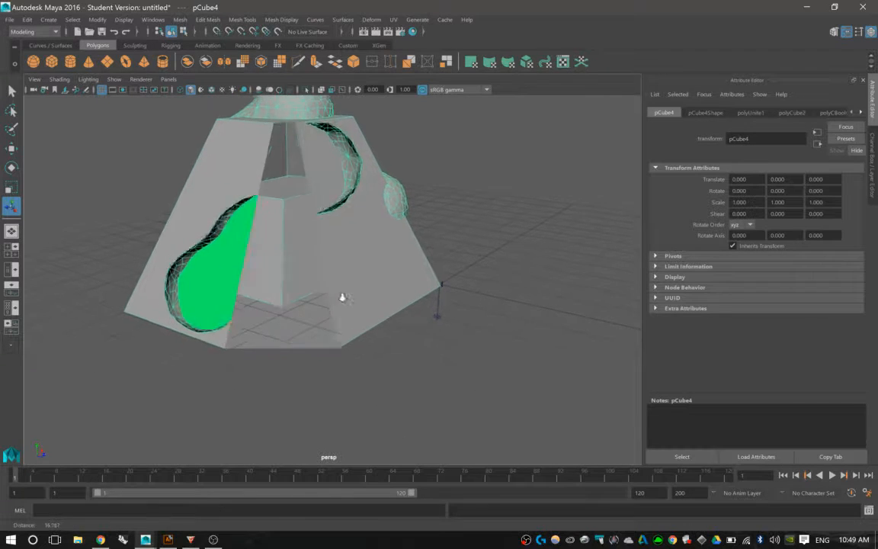
pyautogui.keyDown('alt'); pyautogui.moveTo(341, 298); pyautogui.dragTo(379, 307, button='middle'); pyautogui.keyUp('alt')
pyautogui.keyDown('alt'); pyautogui.moveTo(379, 308); pyautogui.dragTo(387, 302); pyautogui.keyUp('alt')
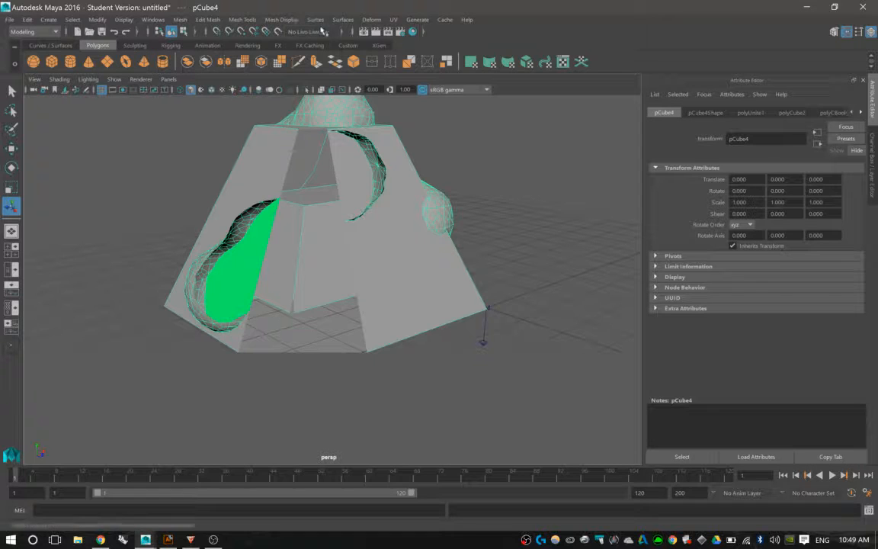
# - Examine the file types offered by Export All for an OBJ format, and cancel the export
pyautogui.click(9, 20)
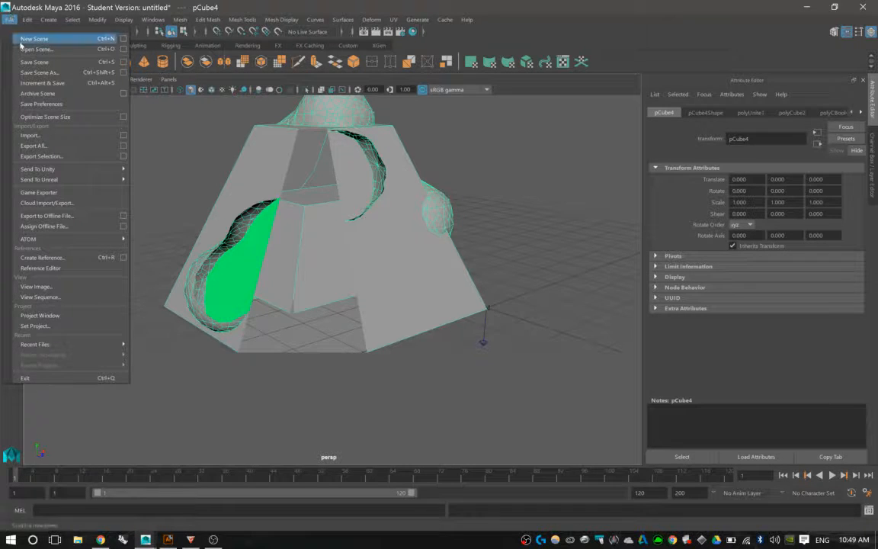
pyautogui.click(58, 145)
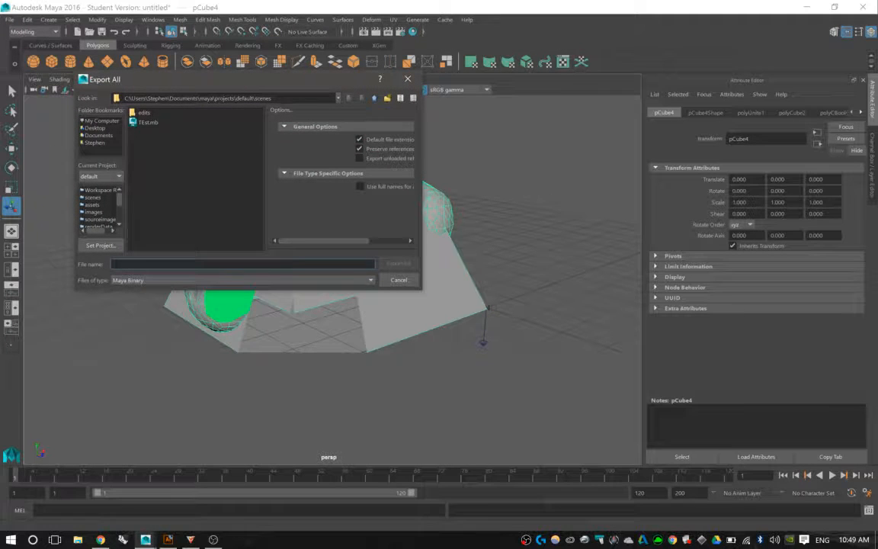
pyautogui.click(148, 281)
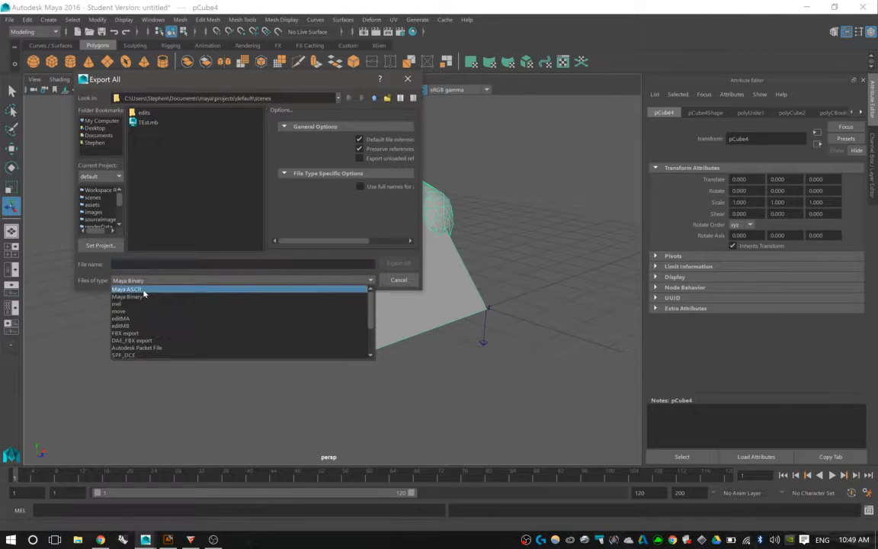
pyautogui.scroll(-2, 157, 308)
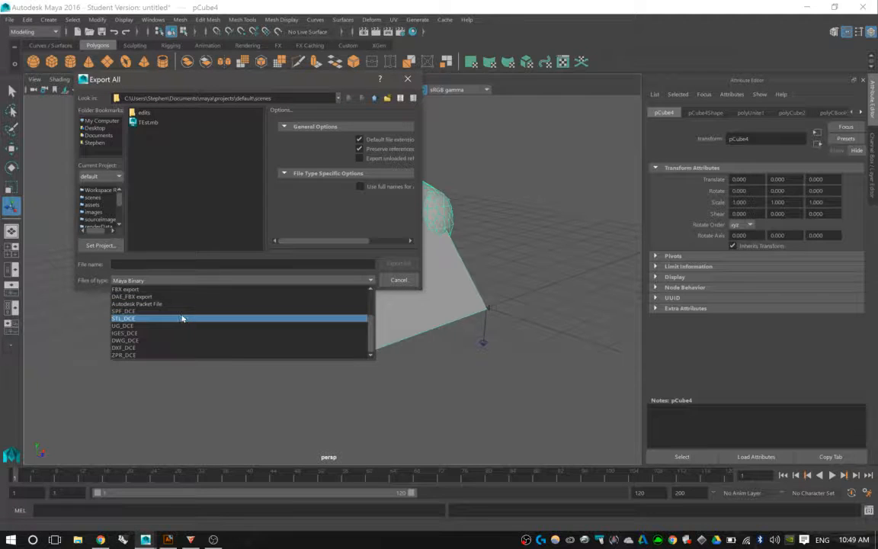
pyautogui.scroll(2, 184, 318)
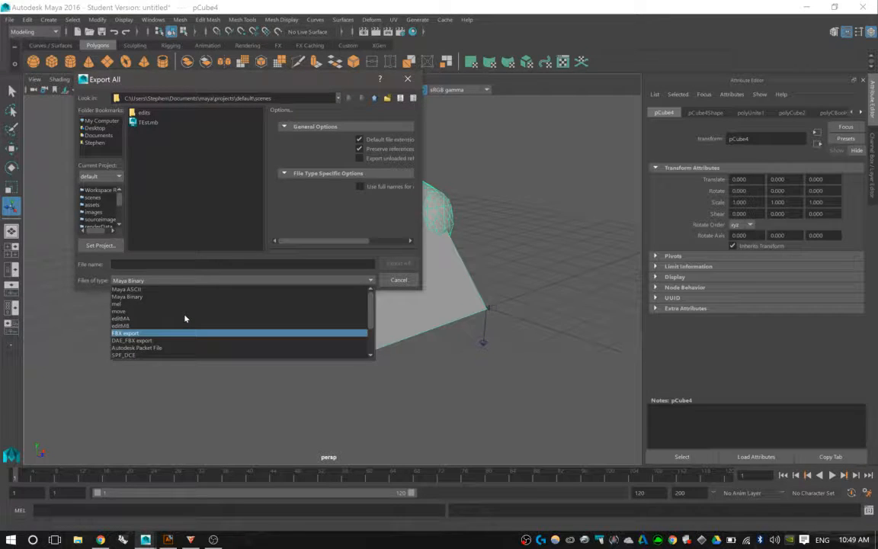
pyautogui.scroll(-2, 184, 318)
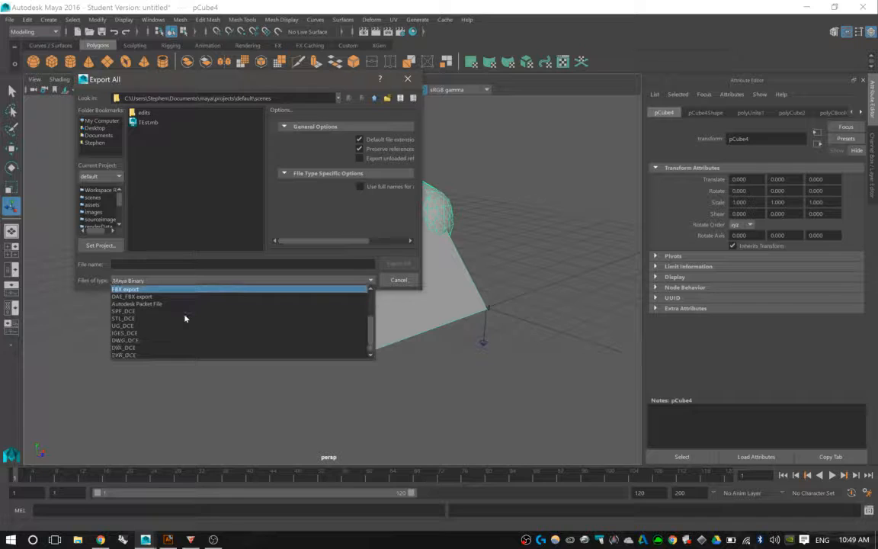
pyautogui.scroll(1, 185, 319)
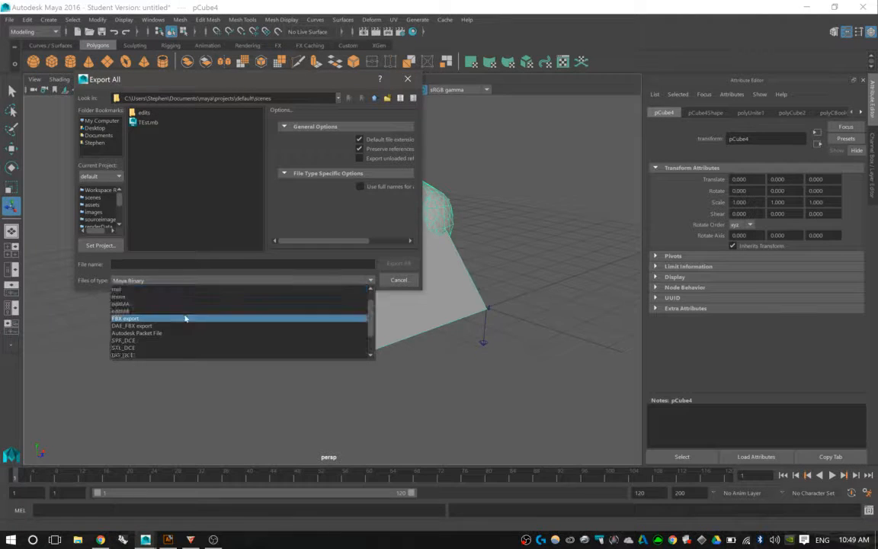
pyautogui.scroll(1, 185, 319)
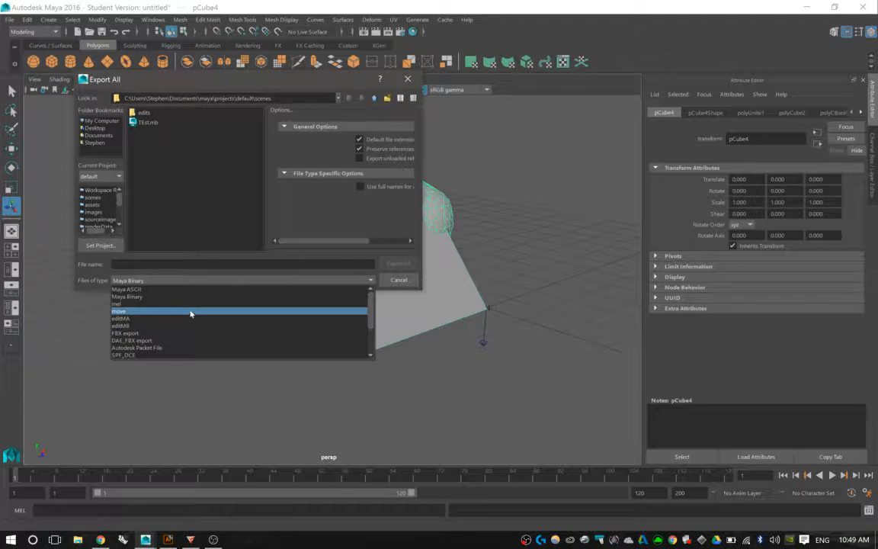
pyautogui.click(237, 334)
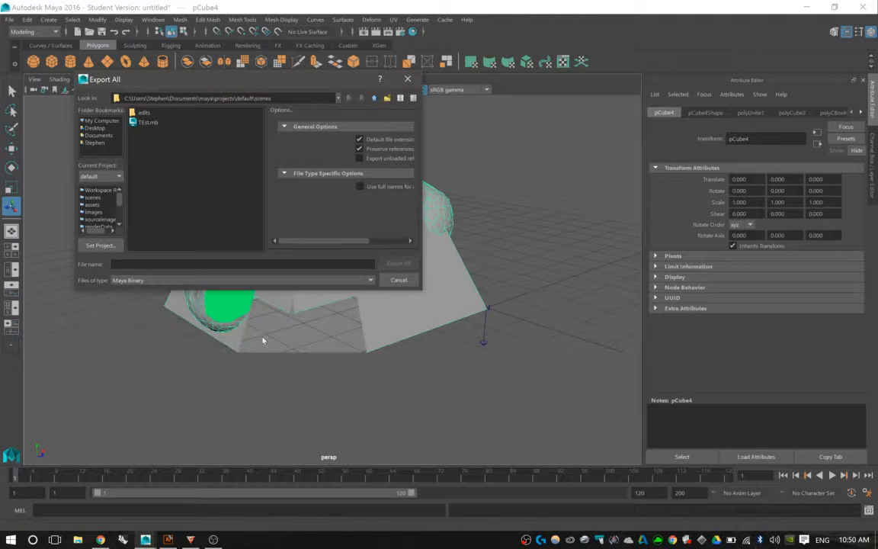
pyautogui.click(398, 280)
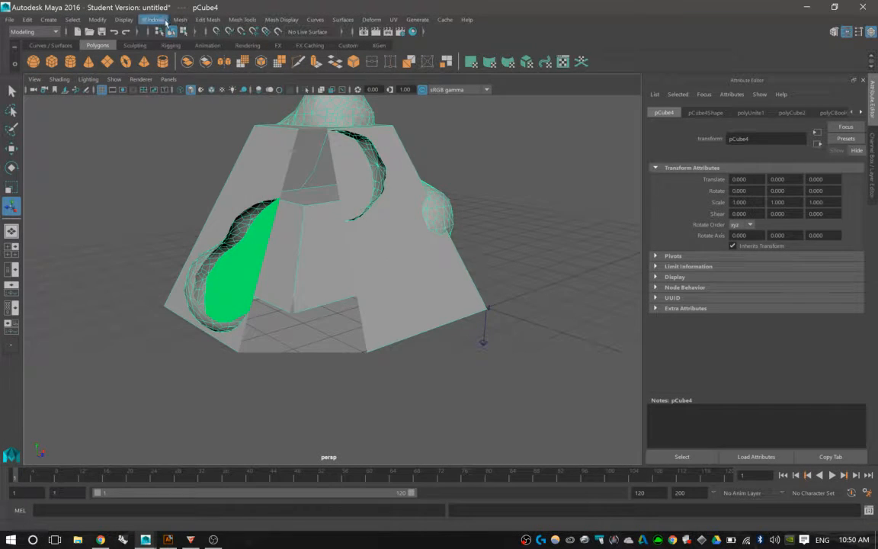
# - Load the objExport.mll plug-in, enable its auto load, and close the Plug-in Manager
pyautogui.click(153, 19)
pyautogui.moveTo(160, 89)
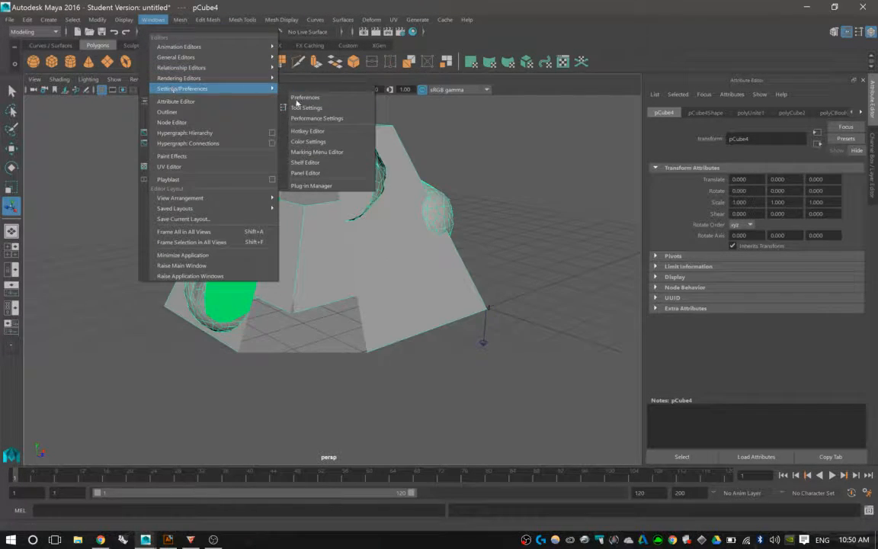
pyautogui.click(314, 186)
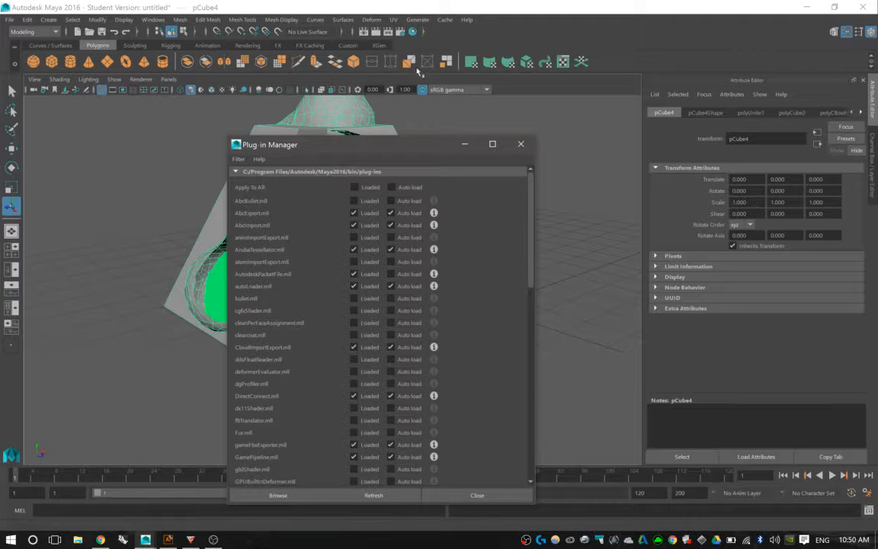
pyautogui.click(153, 19)
pyautogui.moveTo(212, 89)
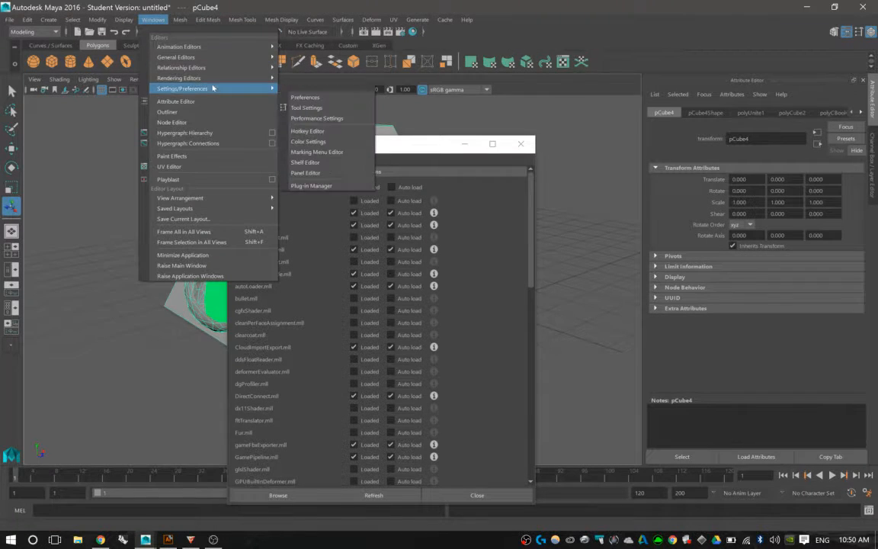
pyautogui.click(403, 145)
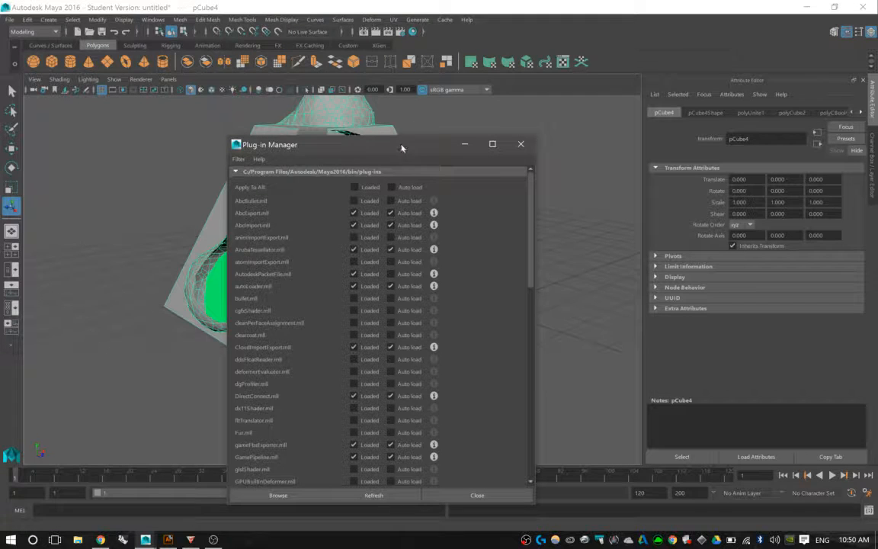
pyautogui.scroll(-2, 343, 319)
pyautogui.scroll(-3, 343, 318)
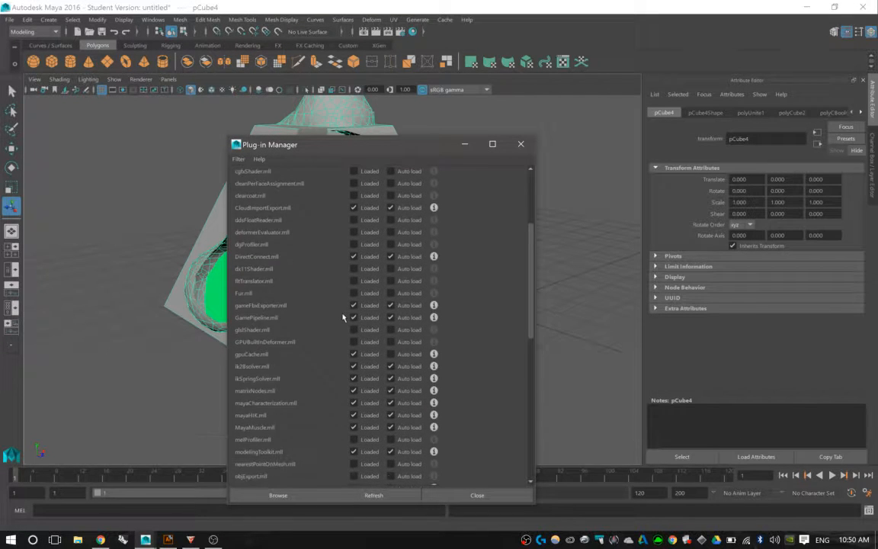
pyautogui.scroll(-6, 343, 318)
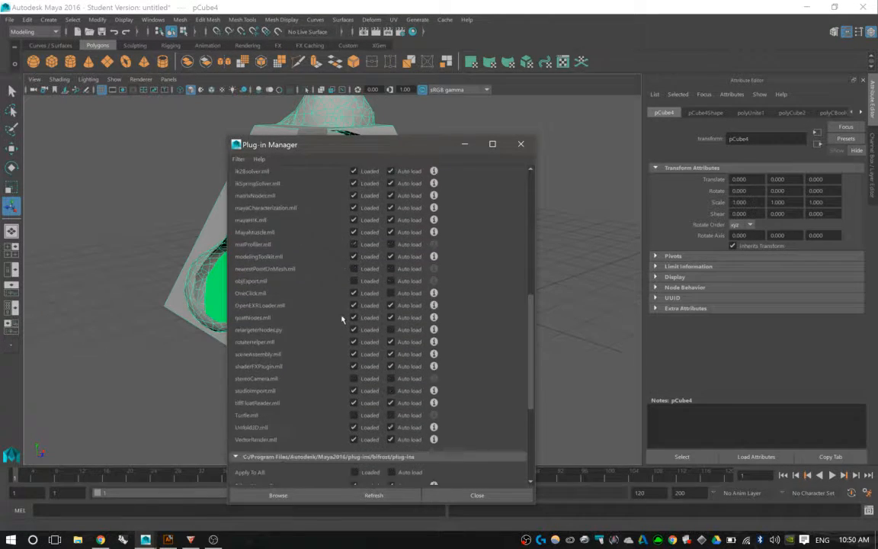
pyautogui.scroll(-4, 343, 318)
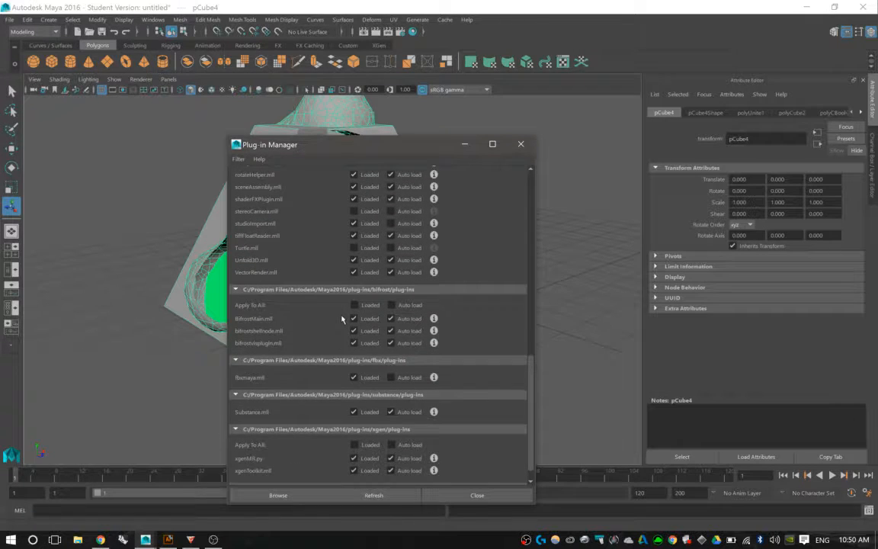
pyautogui.scroll(3, 343, 319)
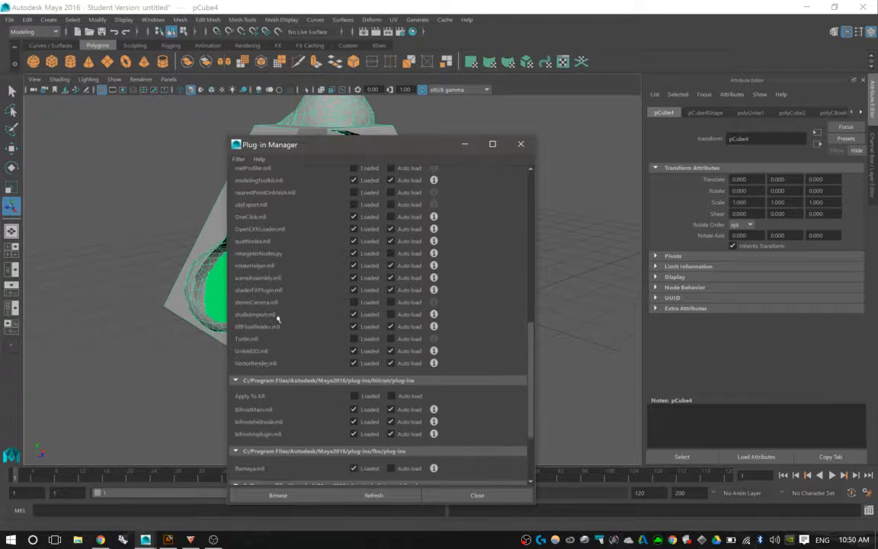
pyautogui.click(354, 205)
pyautogui.click(393, 205)
pyautogui.click(483, 497)
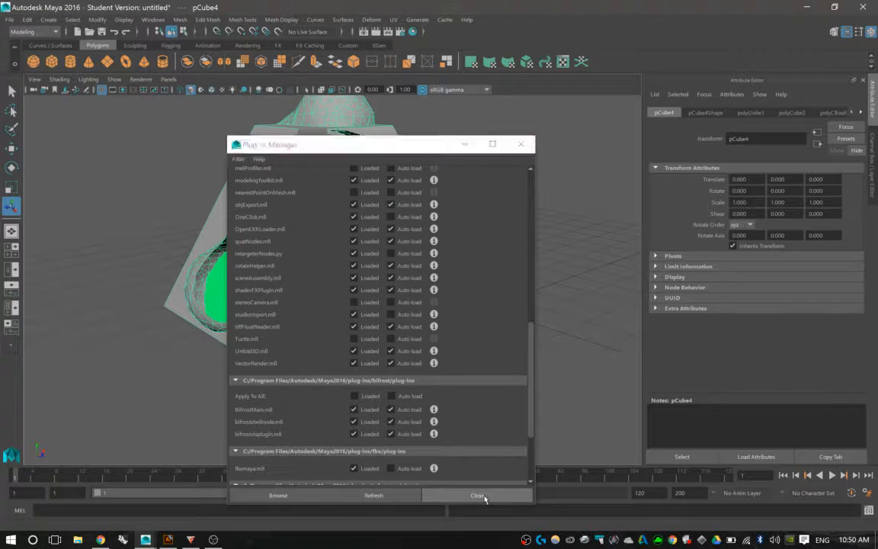
# - Export the whole scene in OBJexport format to the Documents folder with the file name Tutorial
pyautogui.click(27, 19)
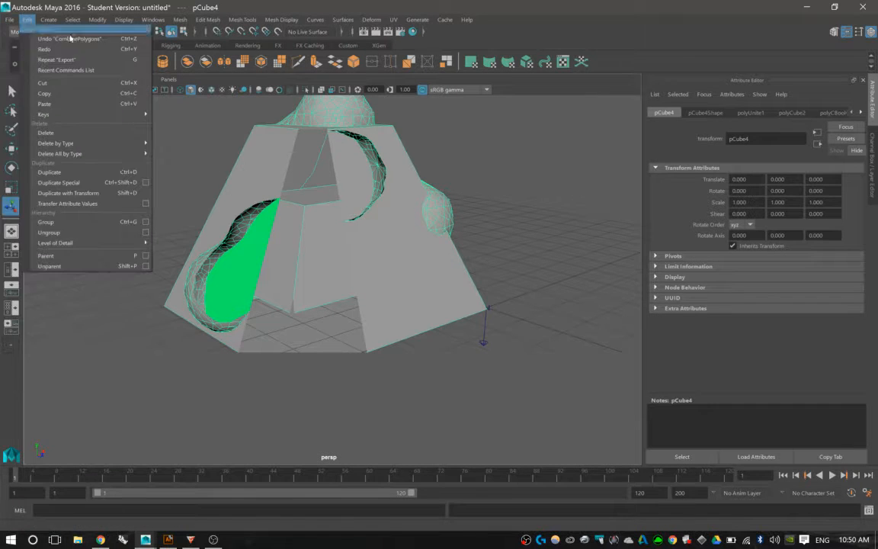
pyautogui.moveTo(9, 19)
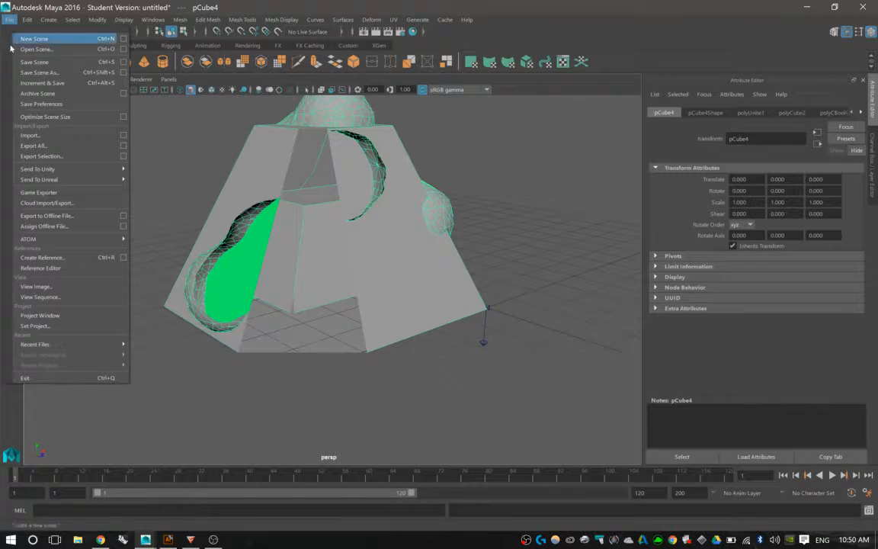
pyautogui.click(29, 146)
pyautogui.click(168, 281)
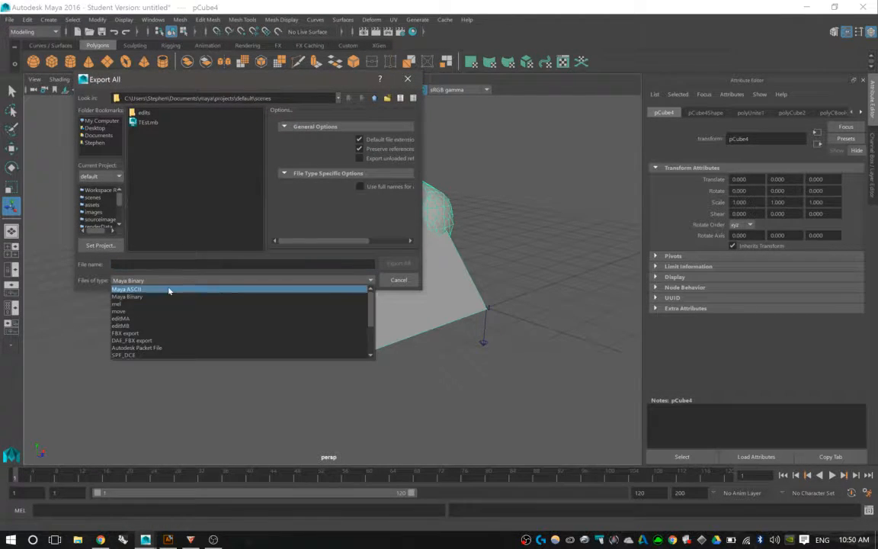
pyautogui.scroll(-3, 189, 314)
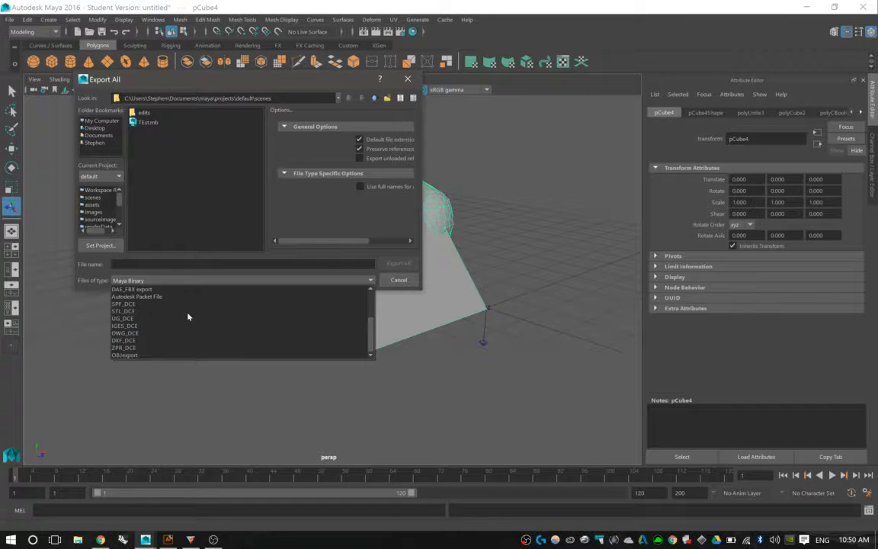
pyautogui.click(168, 355)
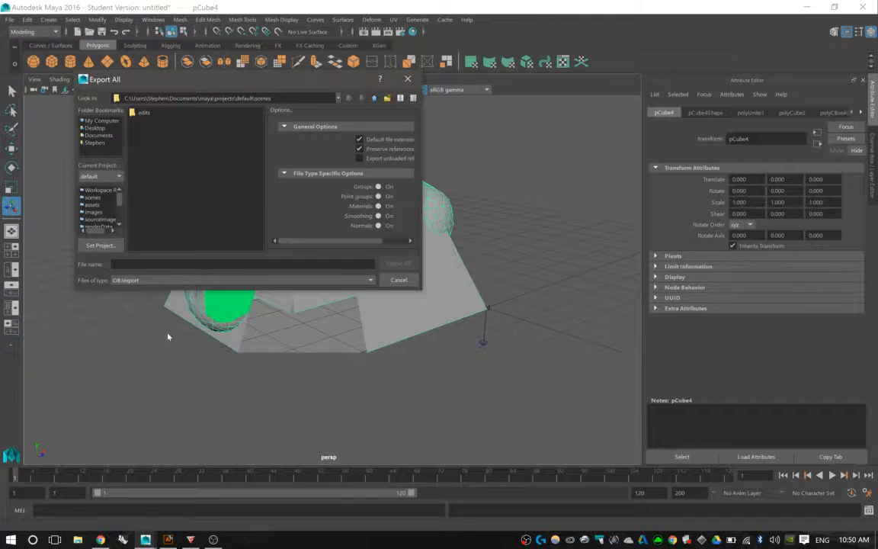
pyautogui.click(98, 135)
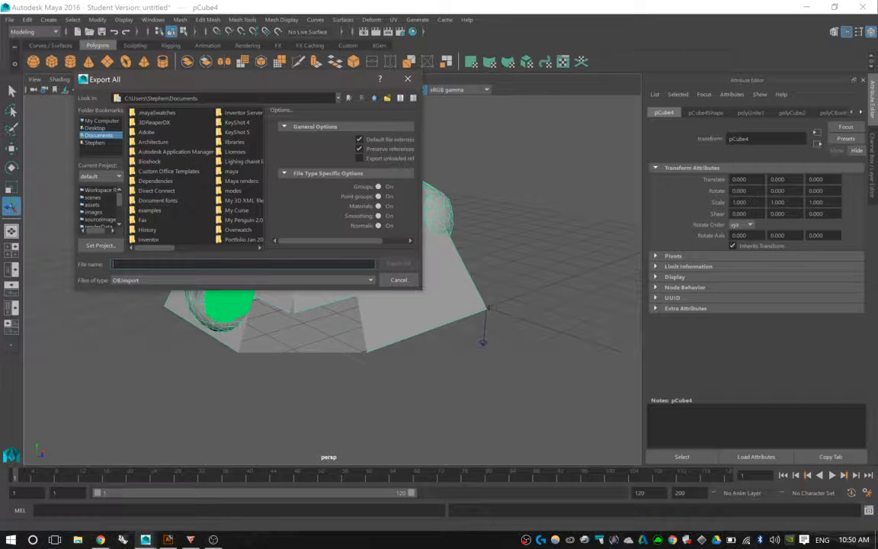
pyautogui.write('Tutorial')
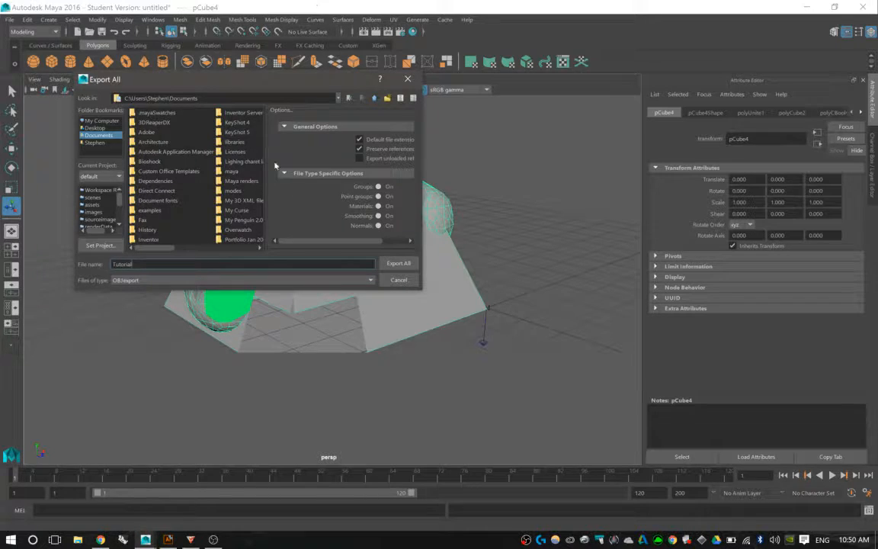
pyautogui.click(398, 264)
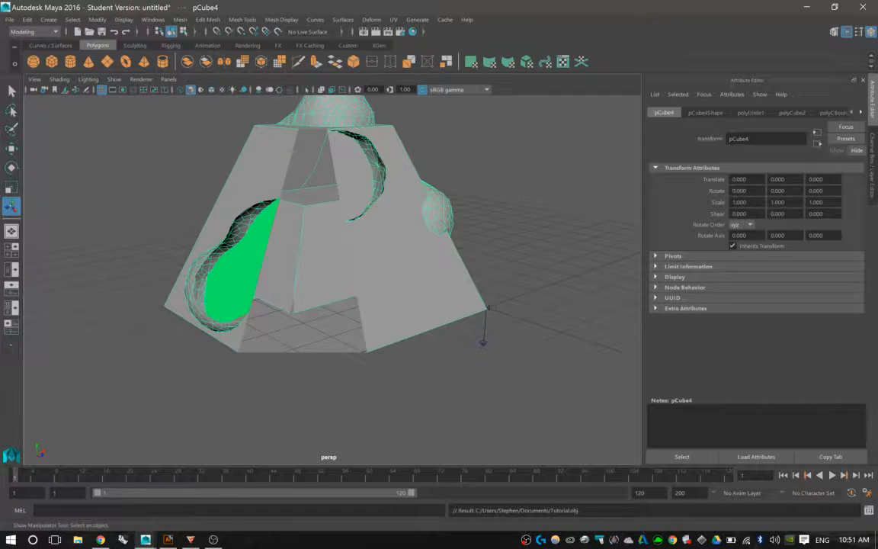
# - Switch to Autodesk 123D Make and import Tutorial.obj from the Documents folder, sorting the files by date modified to find it
pyautogui.moveTo(190, 539)
pyautogui.click(190, 498)
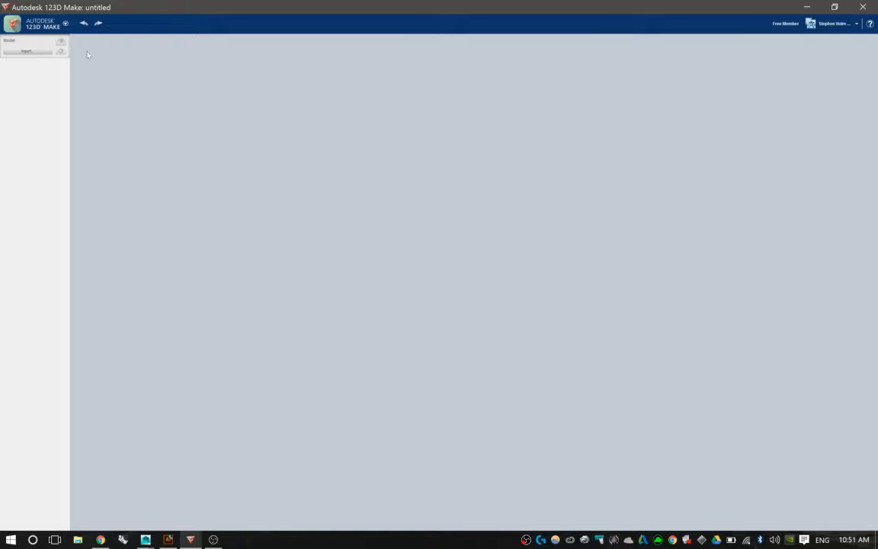
pyautogui.click(19, 24)
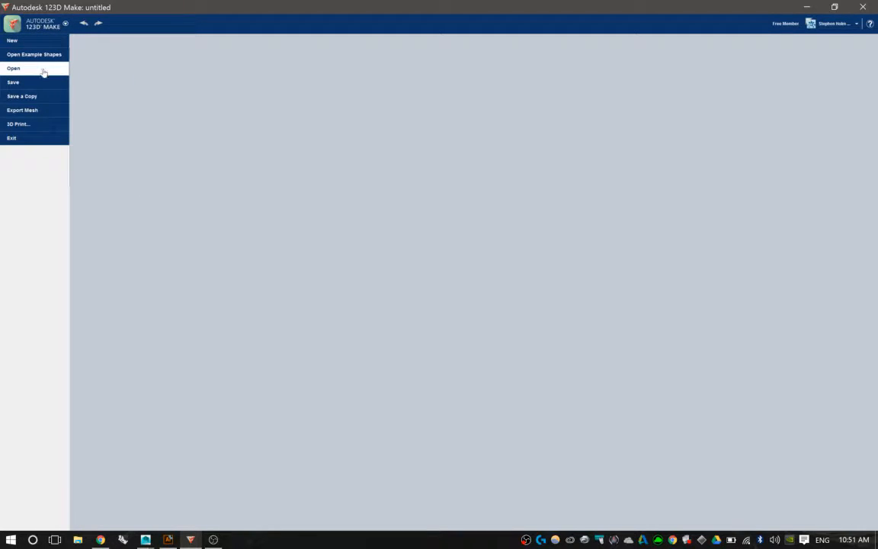
pyautogui.click(43, 223)
pyautogui.click(38, 53)
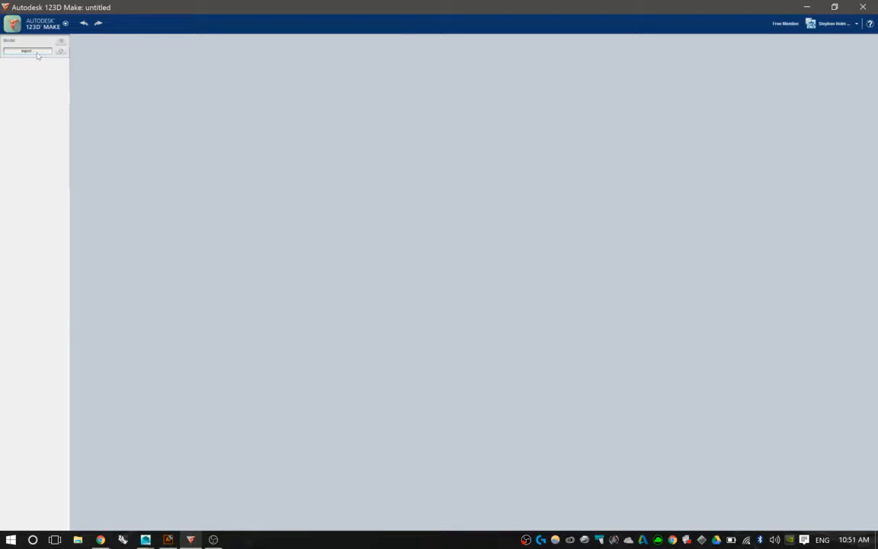
pyautogui.scroll(-1, 207, 151)
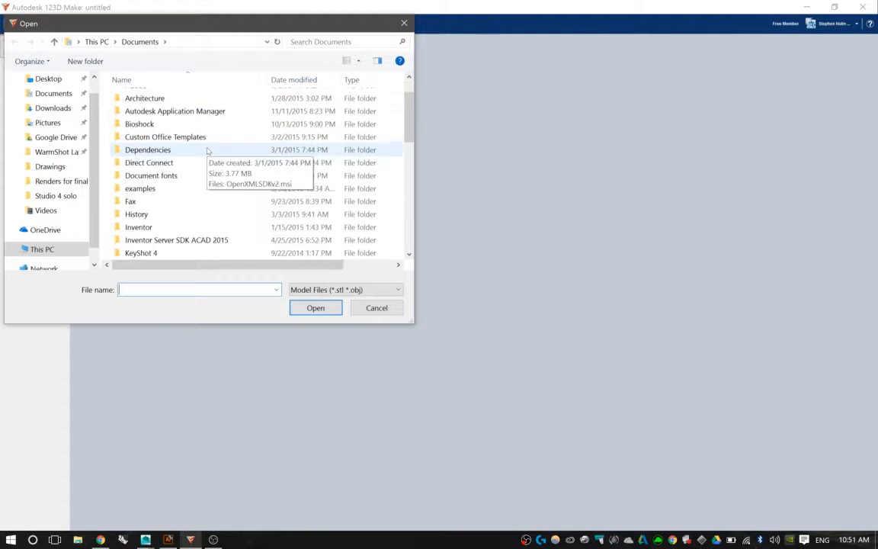
pyautogui.scroll(-4, 207, 151)
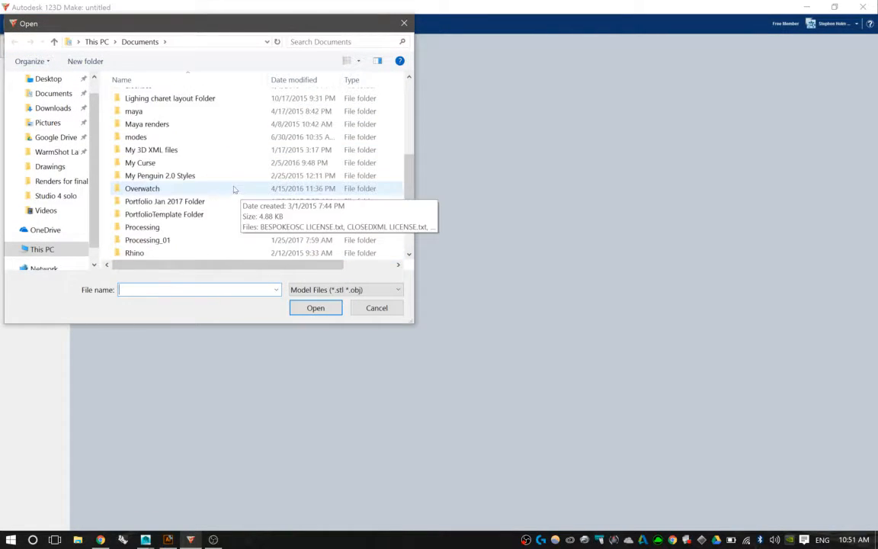
pyautogui.scroll(-4, 234, 189)
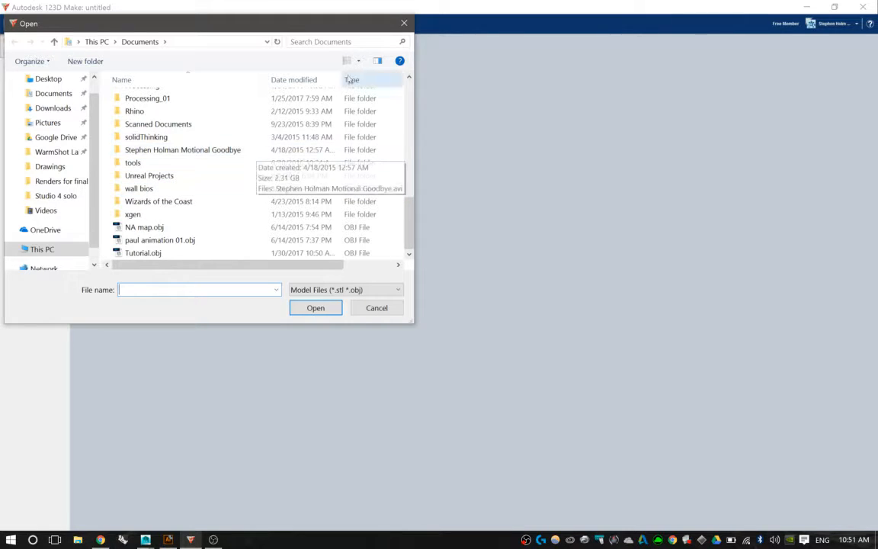
pyautogui.click(289, 80)
pyautogui.click(182, 98)
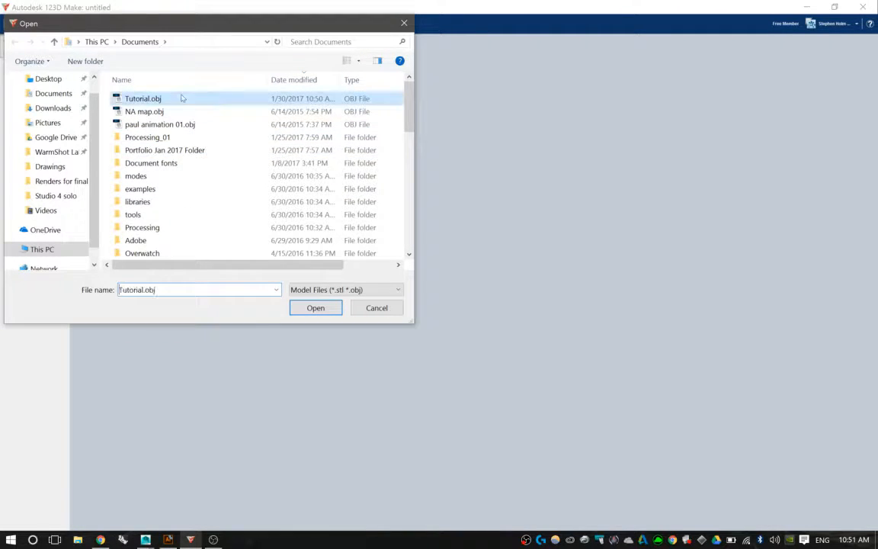
pyautogui.click(309, 311)
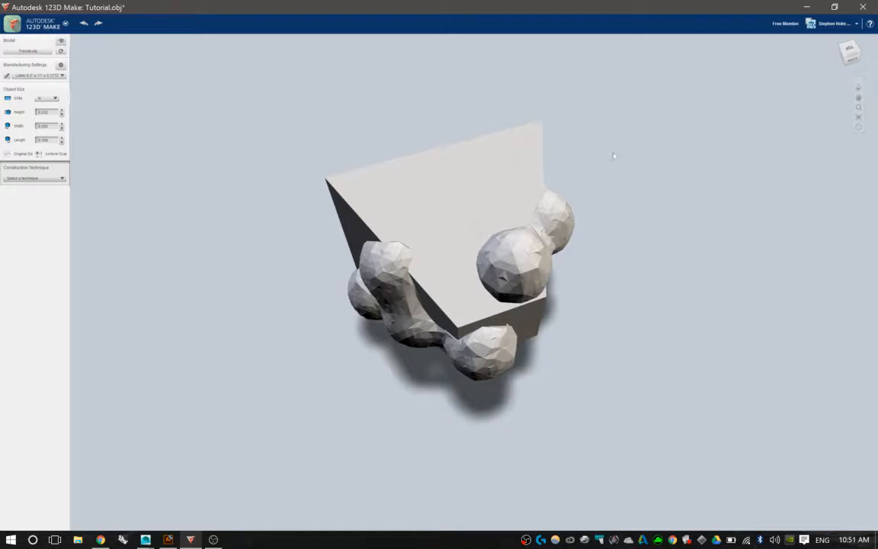
# - Examine the imported pyramid-and-spheres model from several angles, including from its right side
pyautogui.moveTo(442, 229); pyautogui.dragTo(446, 201, button='middle')
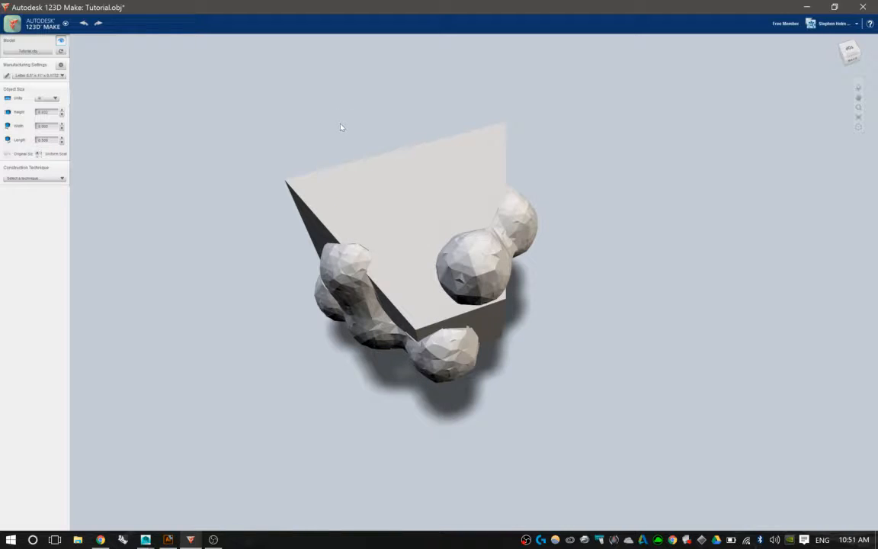
pyautogui.moveTo(343, 128)
pyautogui.mouseDown(button='middle')
pyautogui.moveTo(369, 112)
pyautogui.moveTo(355, 114)
pyautogui.moveTo(350, 141)
pyautogui.mouseUp(button='middle')
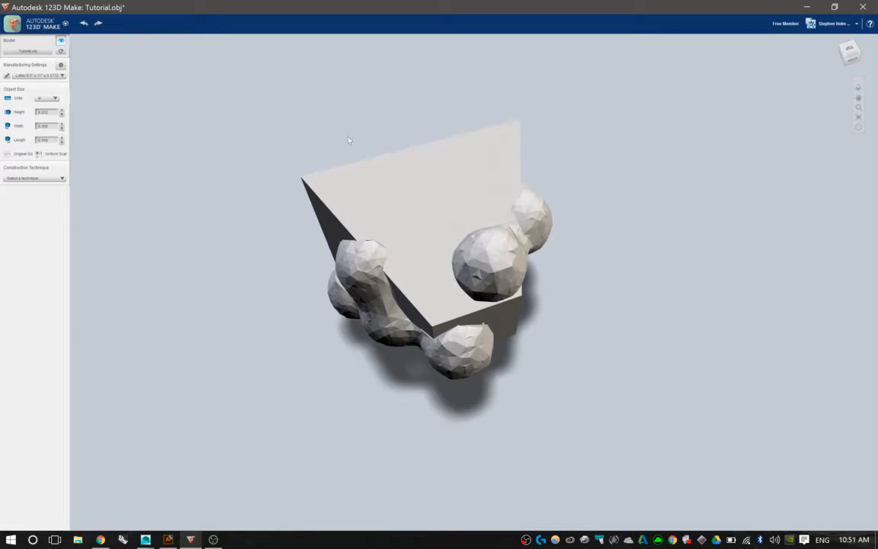
pyautogui.moveTo(349, 141); pyautogui.dragTo(410, 107, button='right')
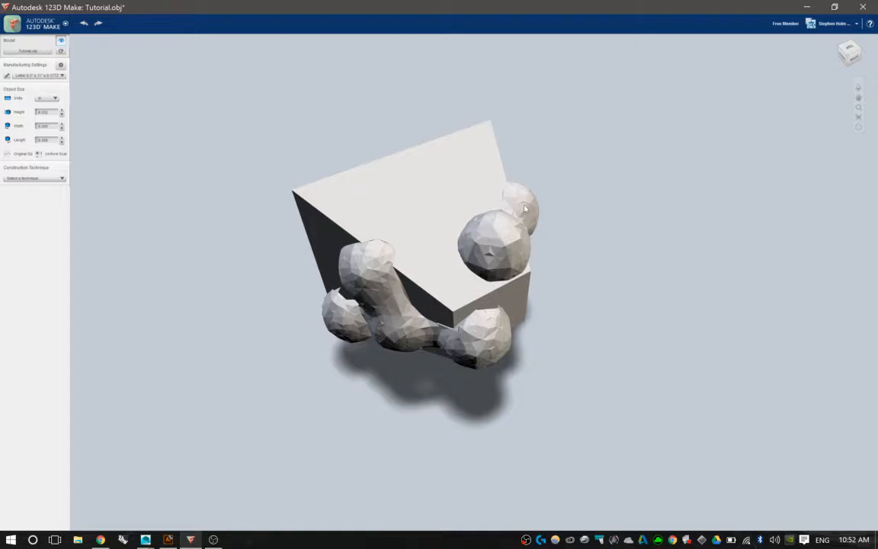
pyautogui.scroll(-2, 422, 190)
pyautogui.scroll(3, 423, 190)
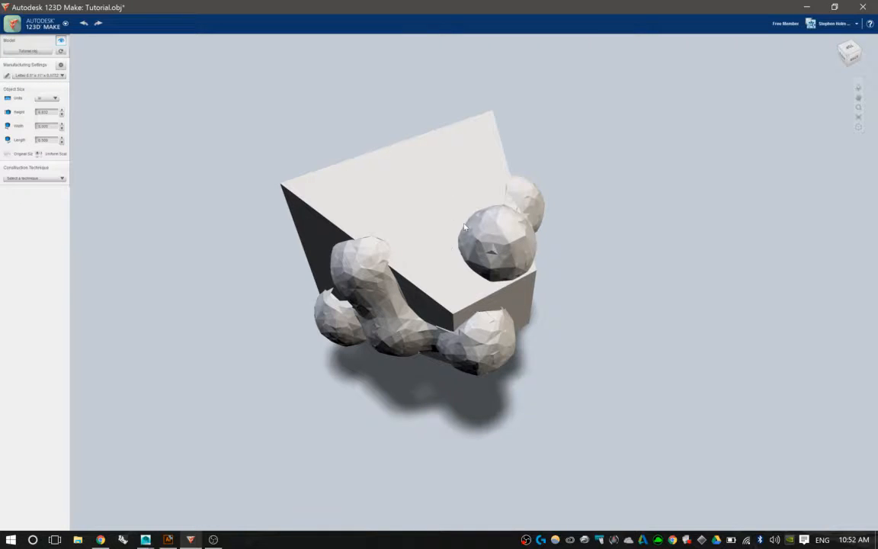
pyautogui.click(858, 87)
pyautogui.moveTo(421, 192); pyautogui.dragTo(464, 137)
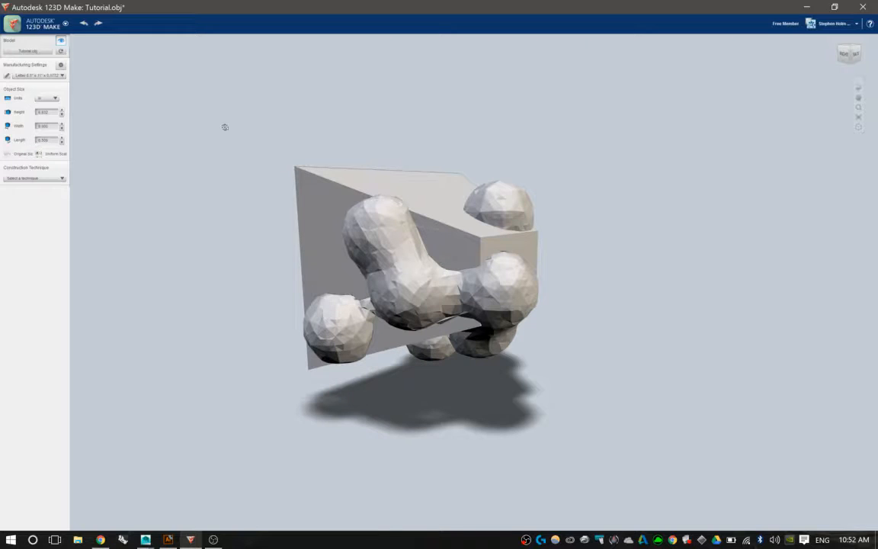
pyautogui.moveTo(247, 144); pyautogui.dragTo(399, 138)
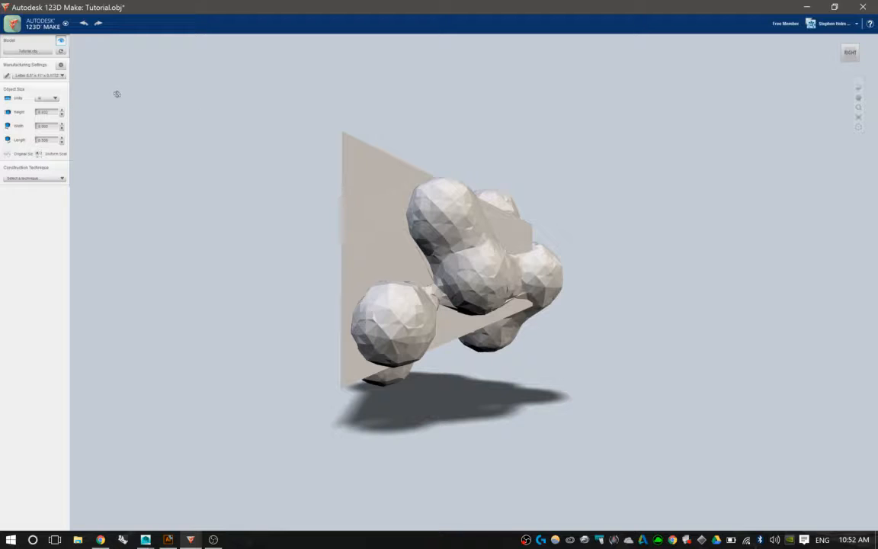
# - Add a new material preset in the manufacturing settings and set its length to 16 in
pyautogui.click(61, 66)
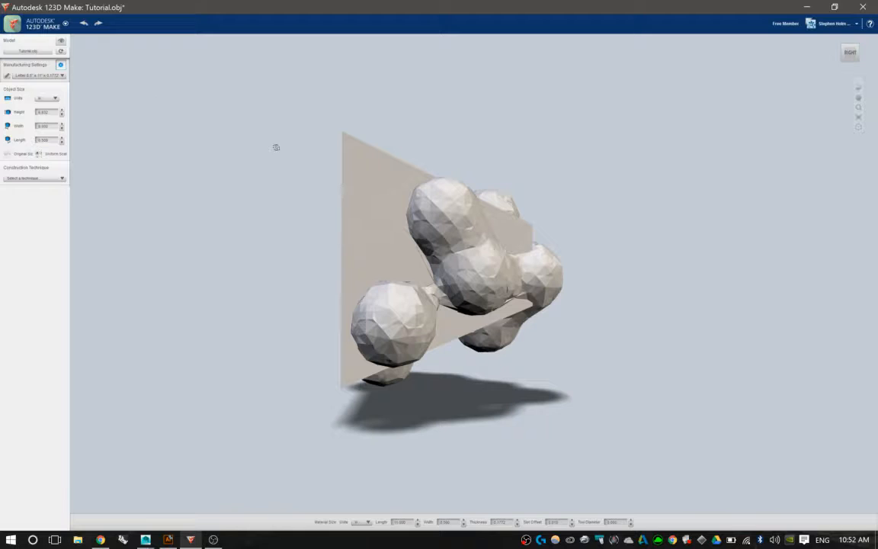
pyautogui.click(60, 66)
pyautogui.click(7, 76)
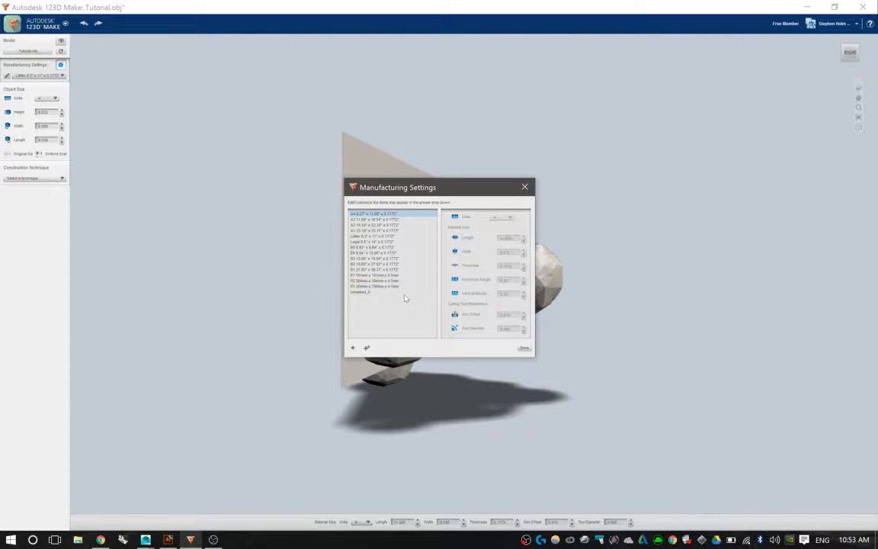
pyautogui.click(398, 292)
pyautogui.click(352, 347)
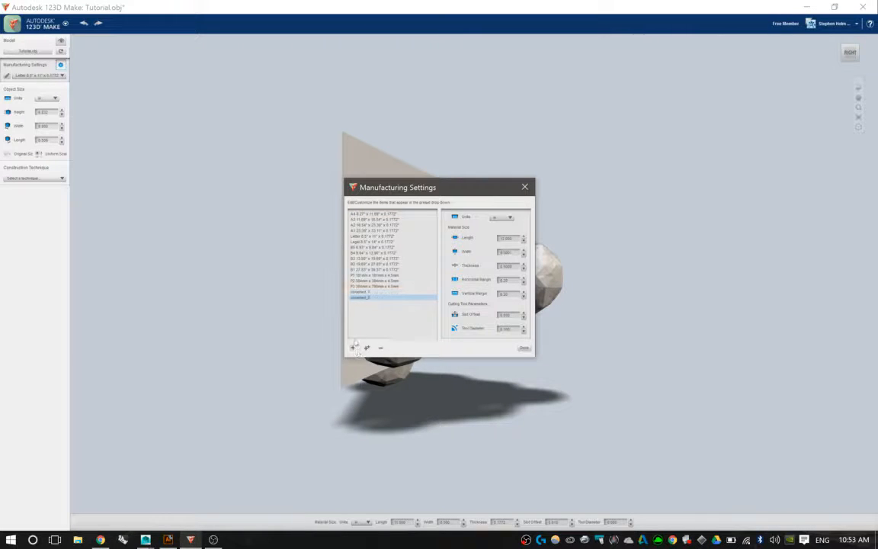
pyautogui.moveTo(519, 239); pyautogui.dragTo(480, 240)
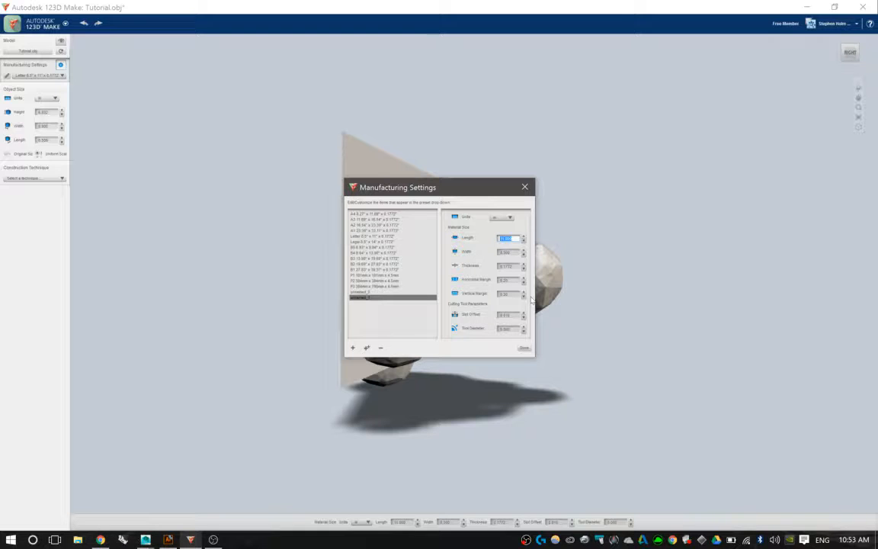
pyautogui.write('16')
pyautogui.press('Tab')
pyautogui.press('Tab')
pyautogui.click(524, 349)
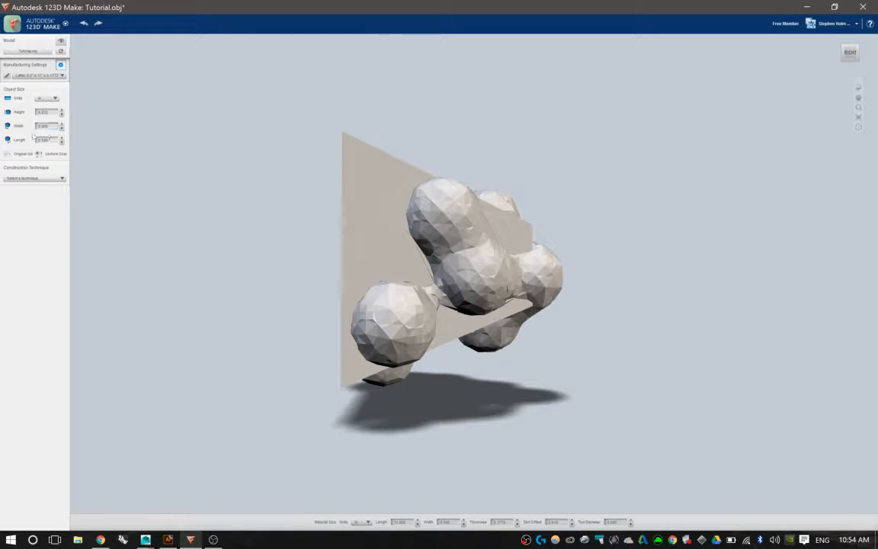
# - Check the available object size units, and set the model's construction technique to Stacked Slices
pyautogui.click(57, 99)
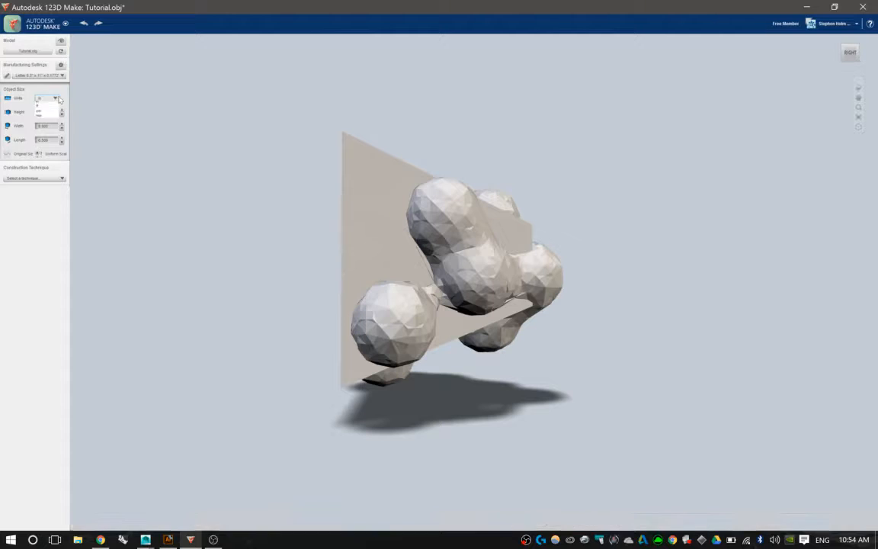
pyautogui.click(59, 99)
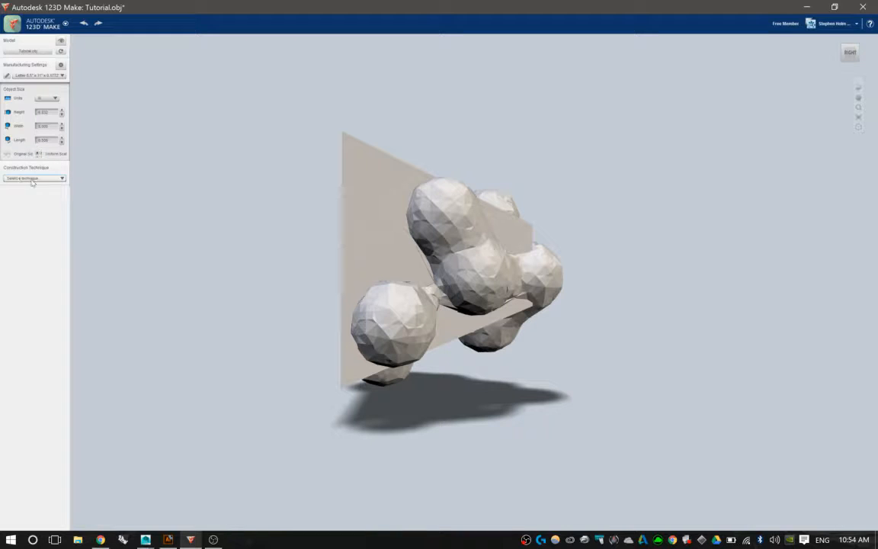
pyautogui.click(63, 178)
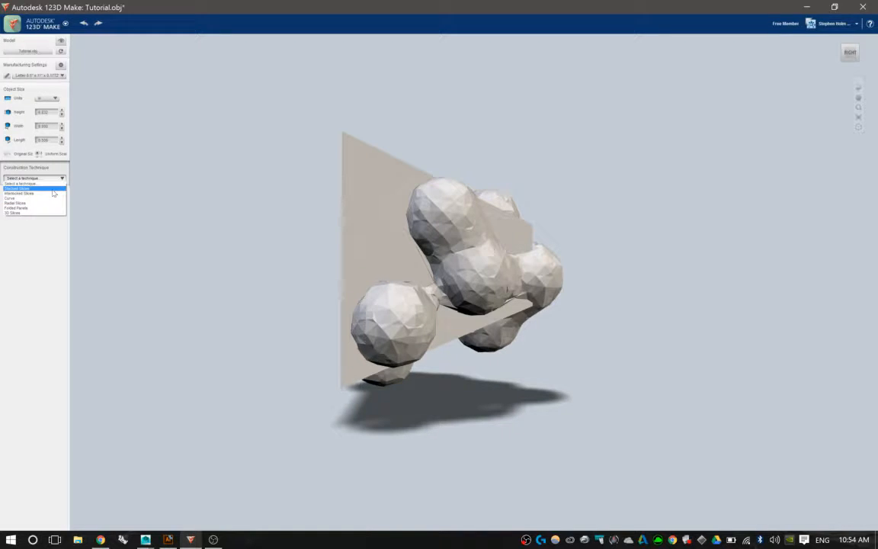
pyautogui.click(51, 189)
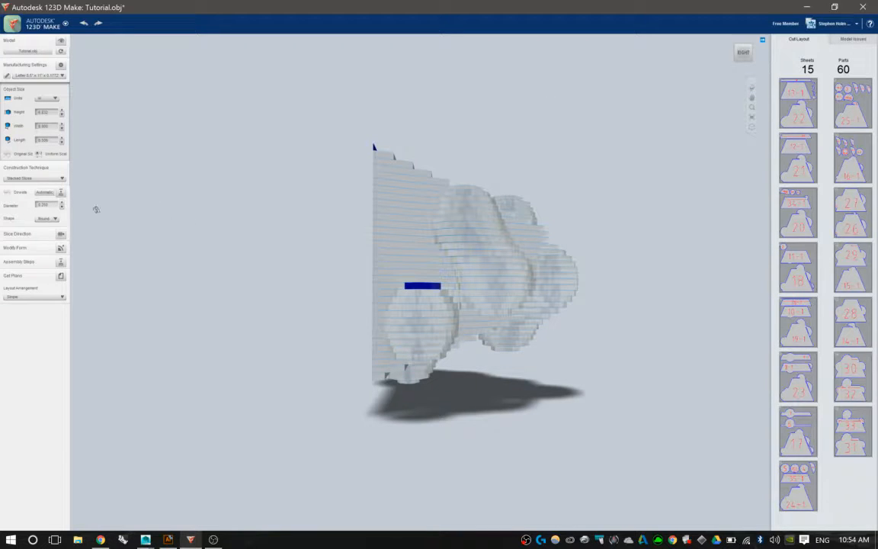
# - Examine the sliced model, the dowel shape options, and the dowel holes up close on cut sheet 4
pyautogui.moveTo(356, 203); pyautogui.dragTo(282, 156)
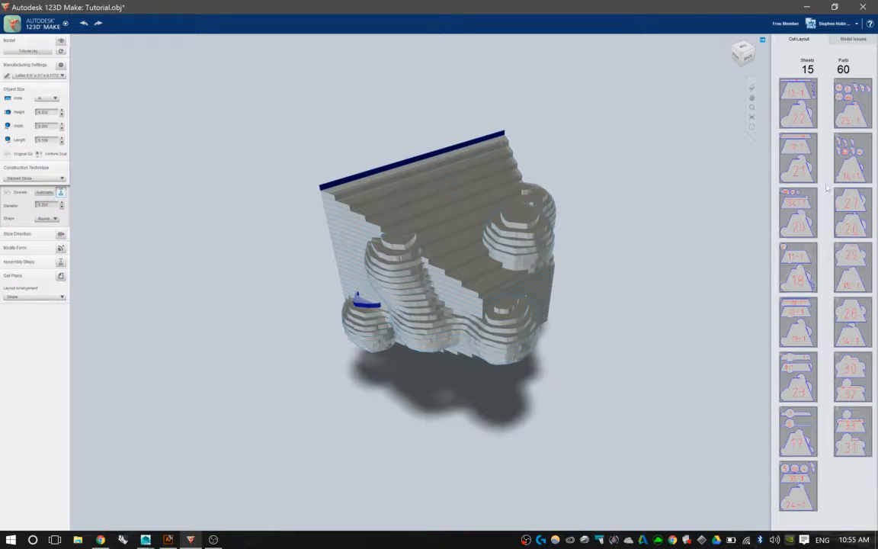
pyautogui.click(55, 219)
pyautogui.click(57, 221)
pyautogui.click(810, 275)
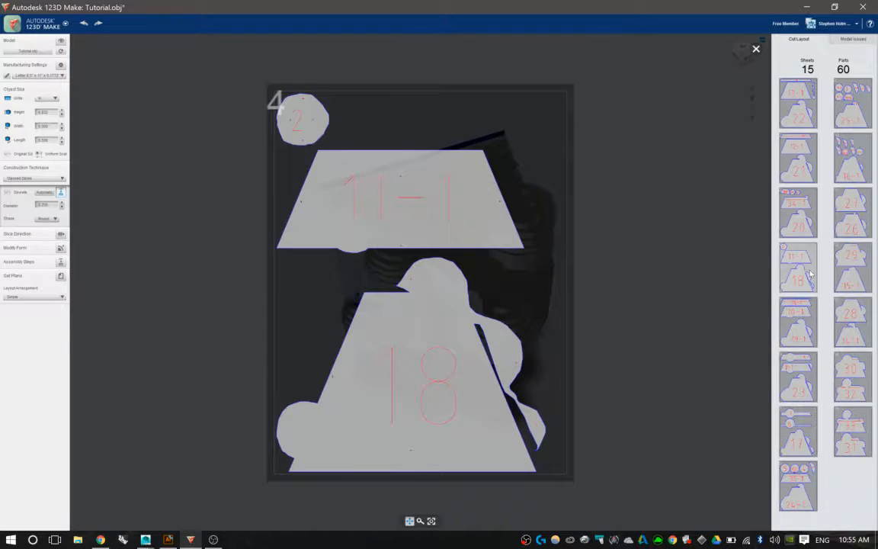
pyautogui.scroll(10, 492, 217)
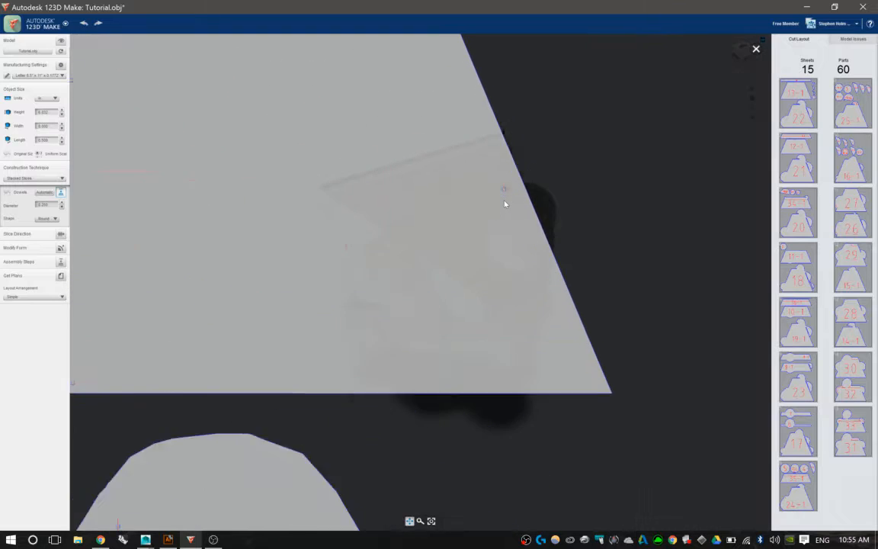
pyautogui.scroll(-5, 504, 194)
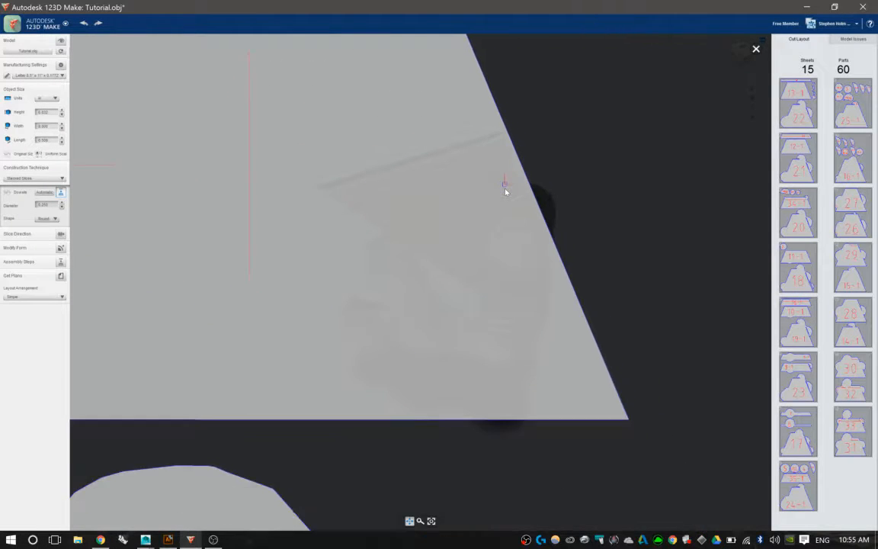
# - Close the enlarged view of cut sheet 4 and examine the sliced pyramid-and-spheres model from another angle
pyautogui.scroll(-2, 505, 191)
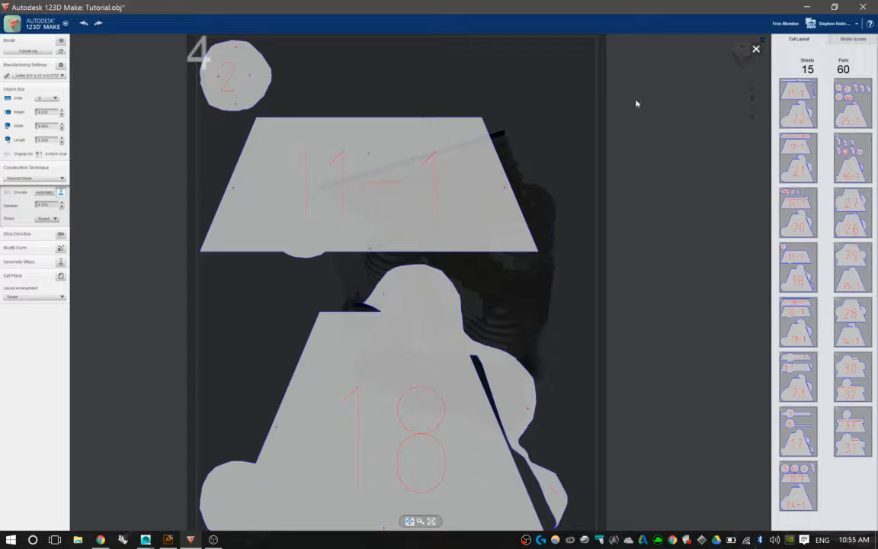
pyautogui.click(758, 49)
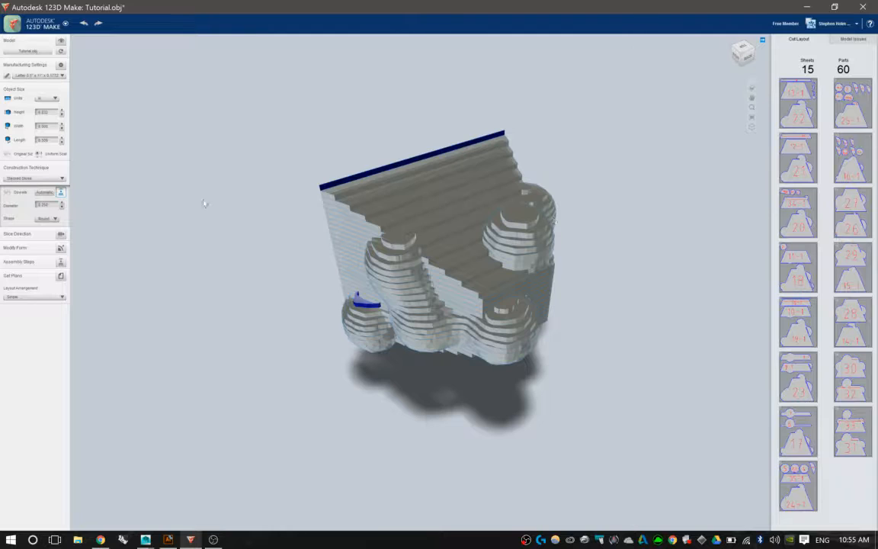
pyautogui.moveTo(204, 202); pyautogui.dragTo(246, 206, button='middle')
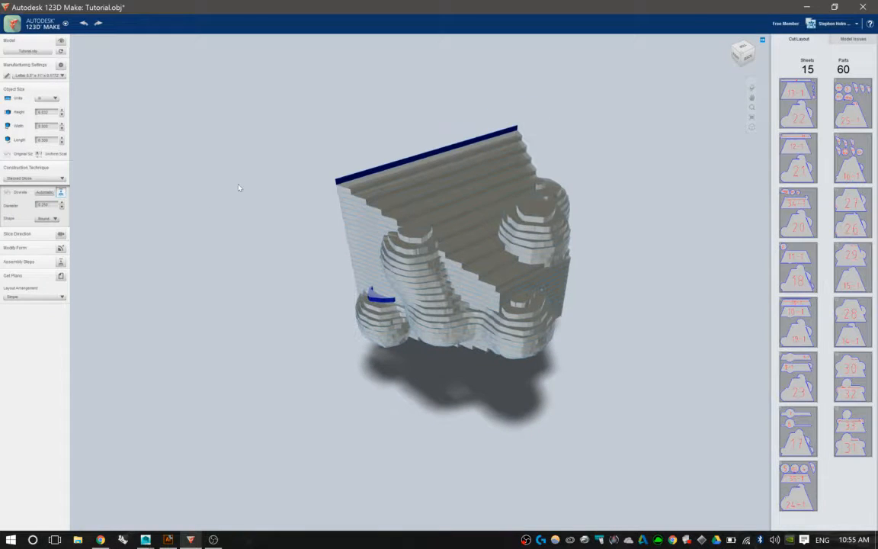
pyautogui.moveTo(239, 186); pyautogui.dragTo(267, 161, button='right')
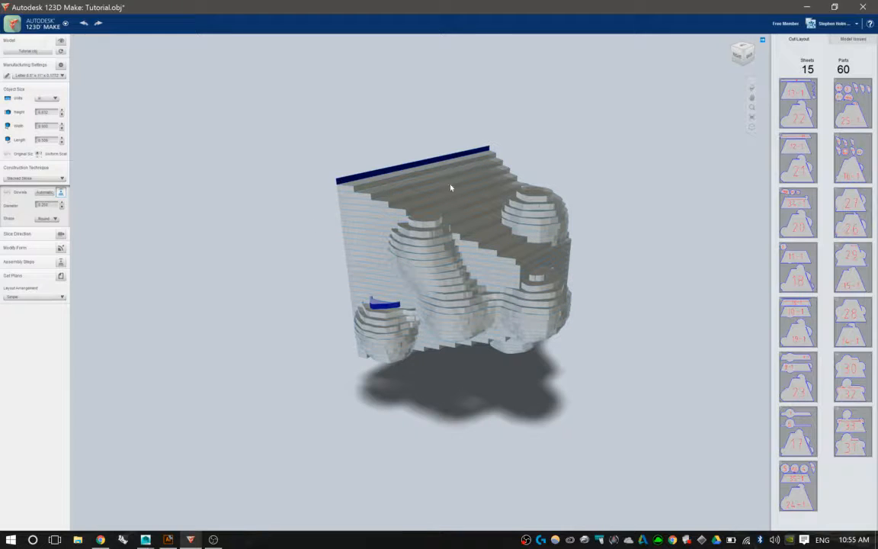
pyautogui.click(66, 24)
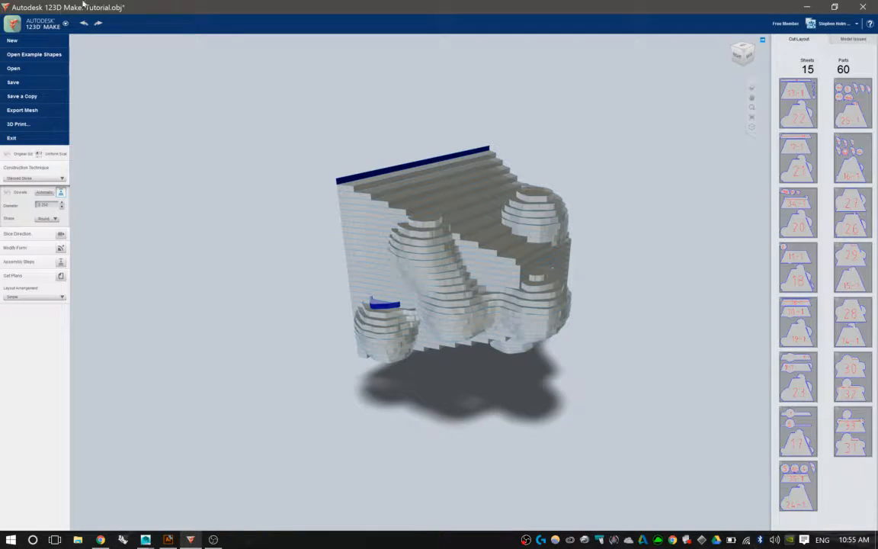
pyautogui.click(181, 266)
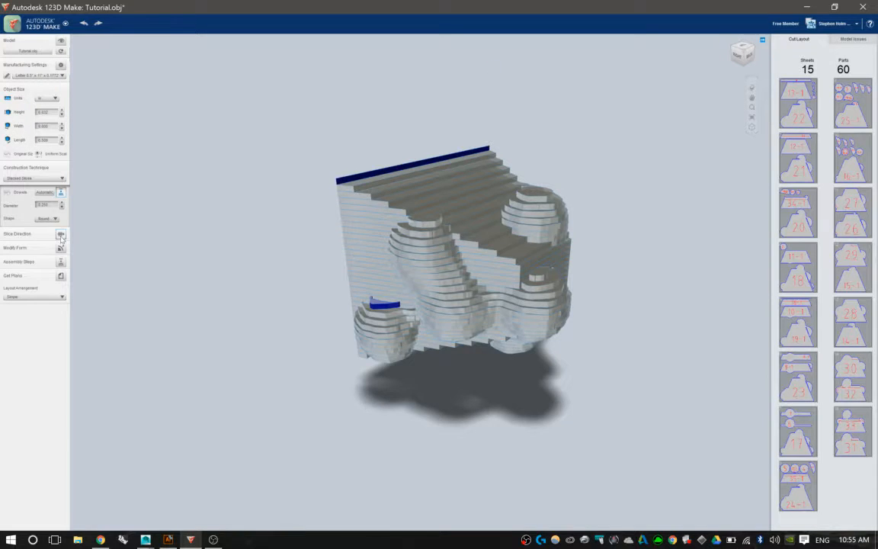
# - Change the model's slice direction from horizontal to vertical, and rotate it about the vertical axis so the slices run diagonally
pyautogui.click(61, 235)
pyautogui.moveTo(473, 148)
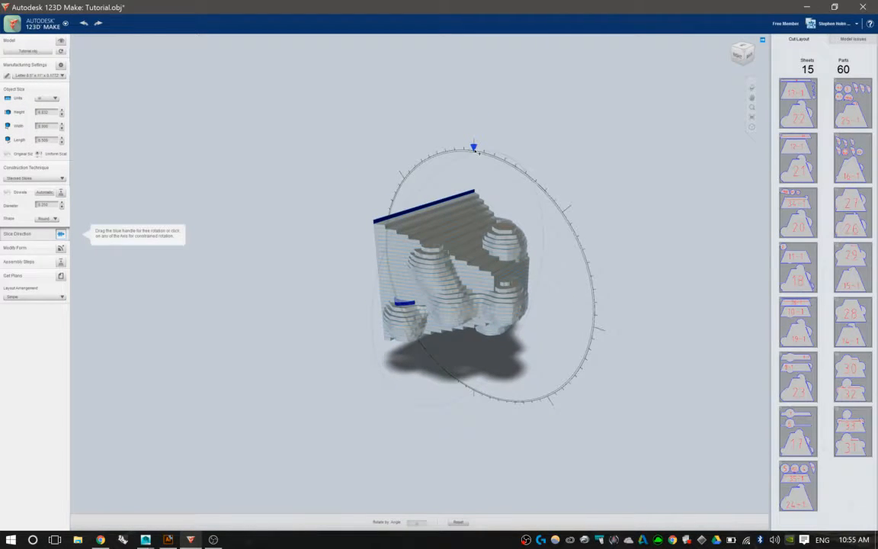
pyautogui.moveTo(474, 147); pyautogui.dragTo(564, 297)
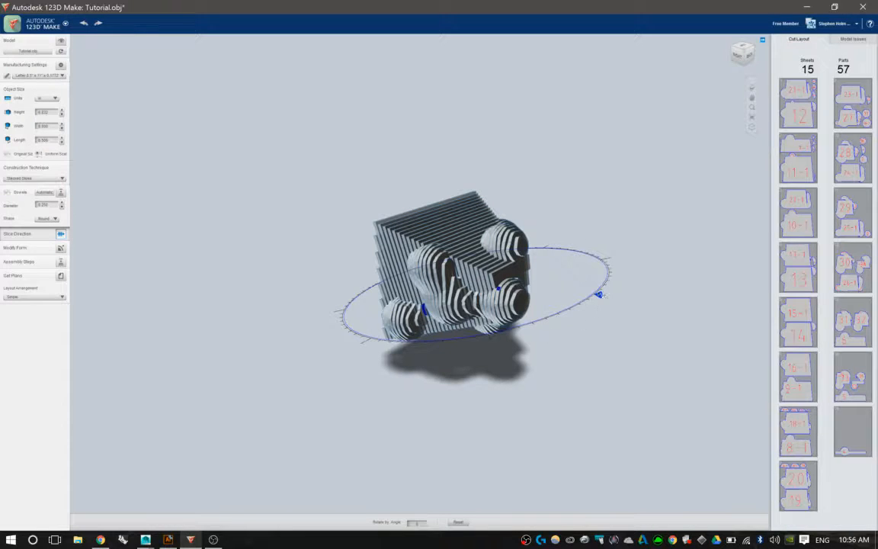
pyautogui.moveTo(601, 298); pyautogui.dragTo(520, 329)
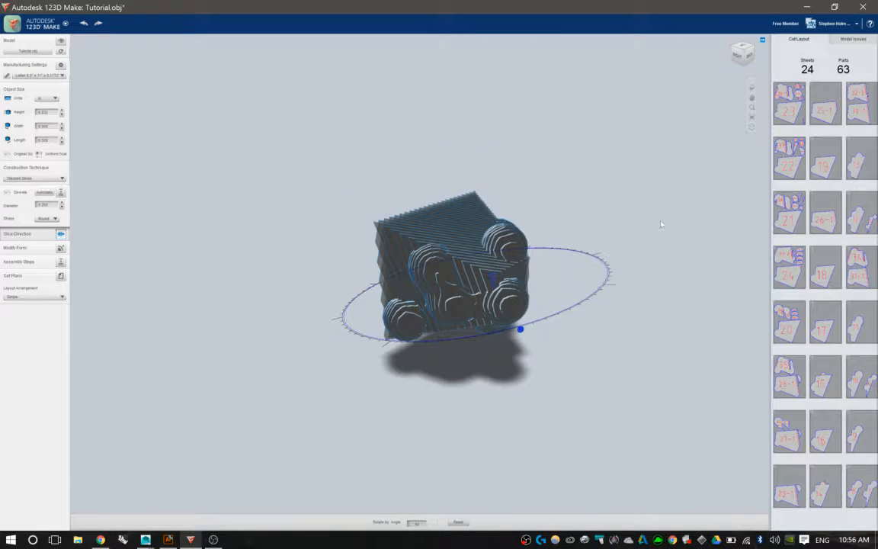
pyautogui.moveTo(542, 205); pyautogui.dragTo(526, 297, button='right')
pyautogui.moveTo(564, 231); pyautogui.dragTo(568, 231, button='right')
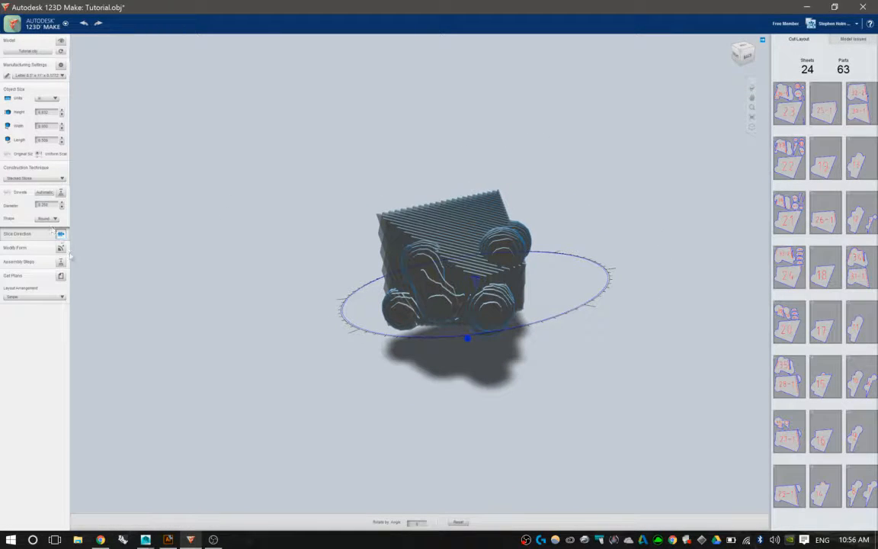
# - Check the form modification options, and walk through the assembly sequence from the first part to part 12
pyautogui.click(60, 249)
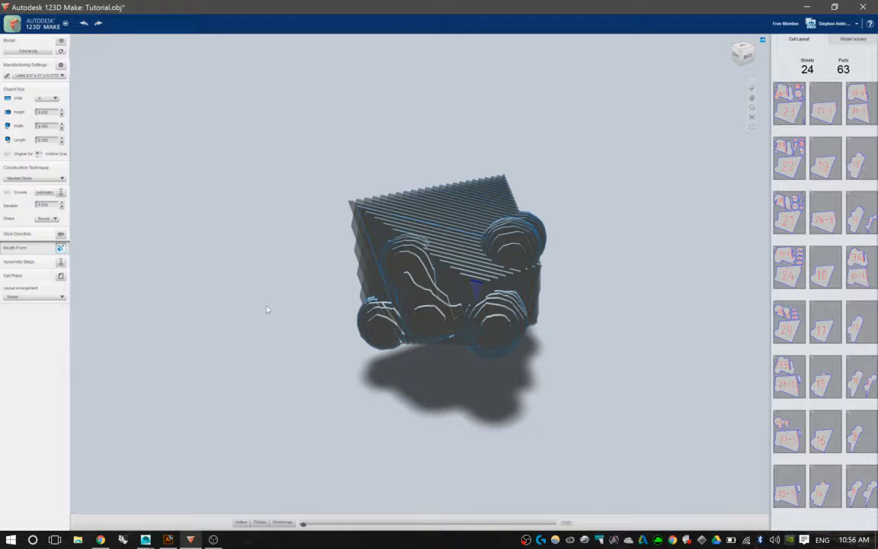
pyautogui.click(54, 262)
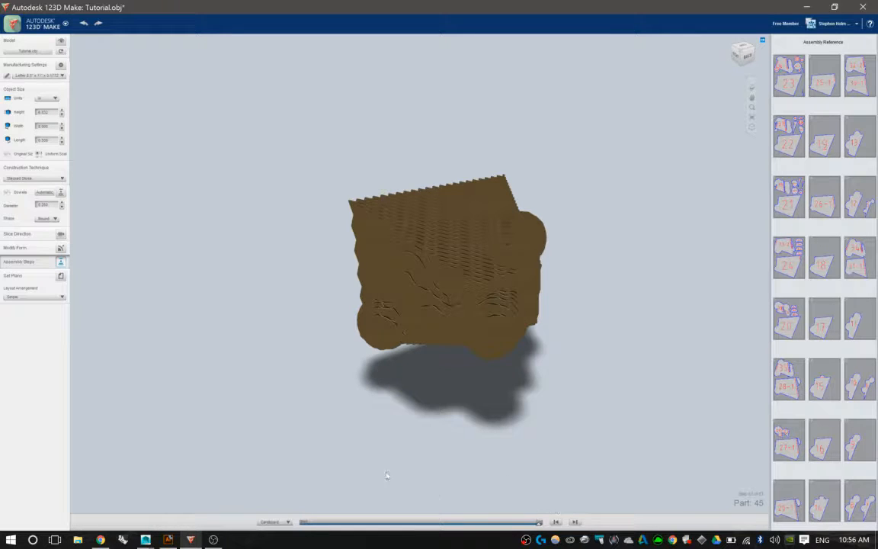
pyautogui.moveTo(539, 523); pyautogui.dragTo(287, 530)
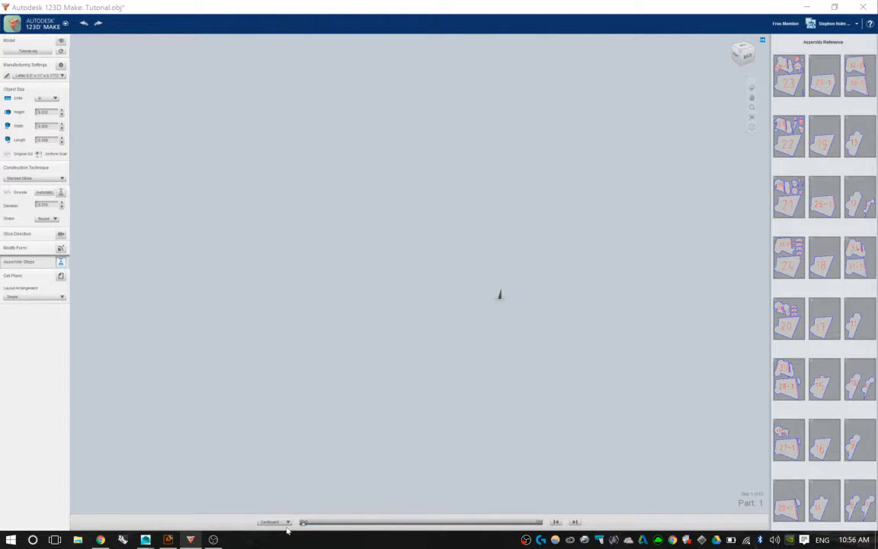
pyautogui.click(574, 522)
pyautogui.click(575, 522)
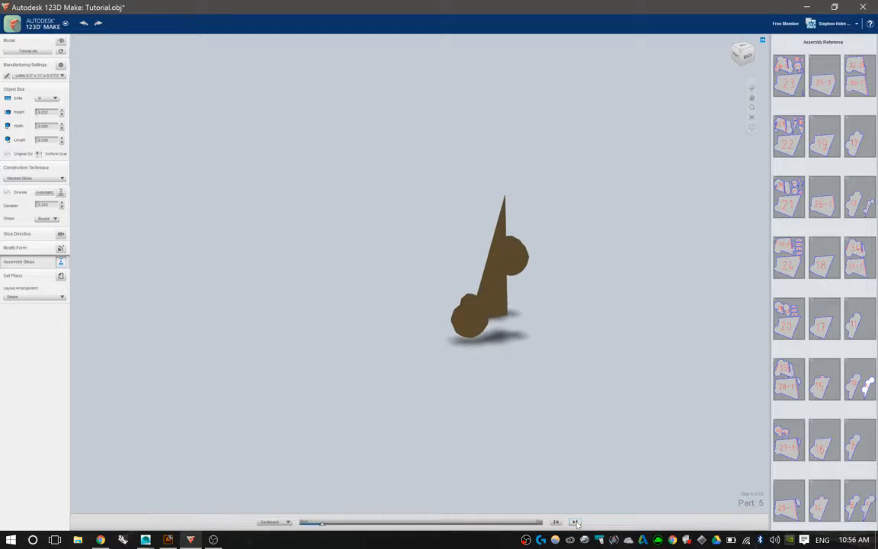
pyautogui.moveTo(523, 431); pyautogui.dragTo(604, 352)
pyautogui.click(576, 522)
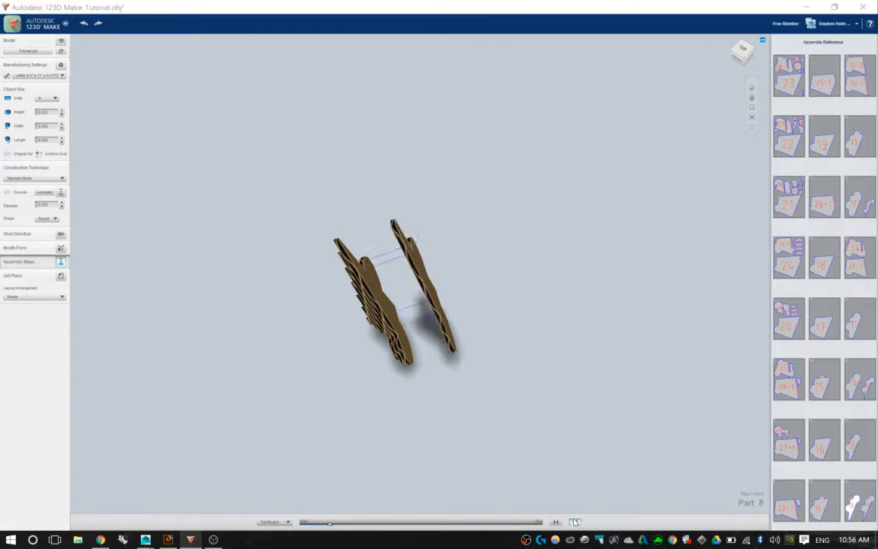
pyautogui.click(576, 522)
pyautogui.click(577, 522)
pyautogui.click(576, 523)
pyautogui.click(576, 522)
pyautogui.moveTo(647, 348); pyautogui.dragTo(305, 370)
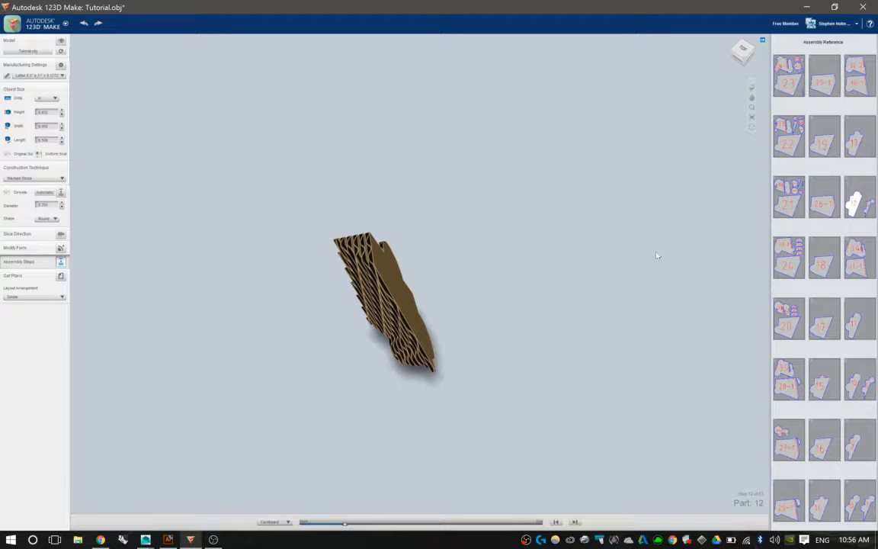
# - Examine the blue-marked pieces on the sliced model up close, check the model issues, and return to the cut layout
pyautogui.click(59, 247)
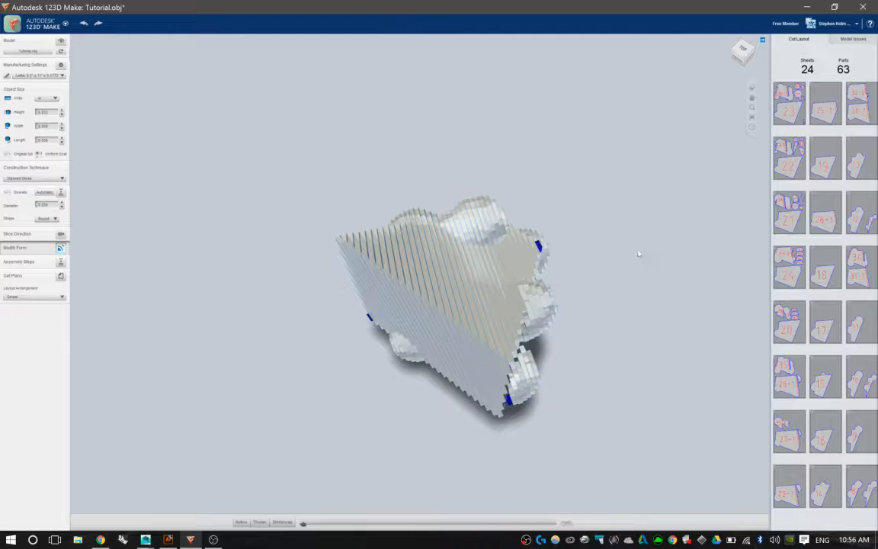
pyautogui.moveTo(639, 254); pyautogui.dragTo(500, 335)
pyautogui.scroll(3, 500, 341)
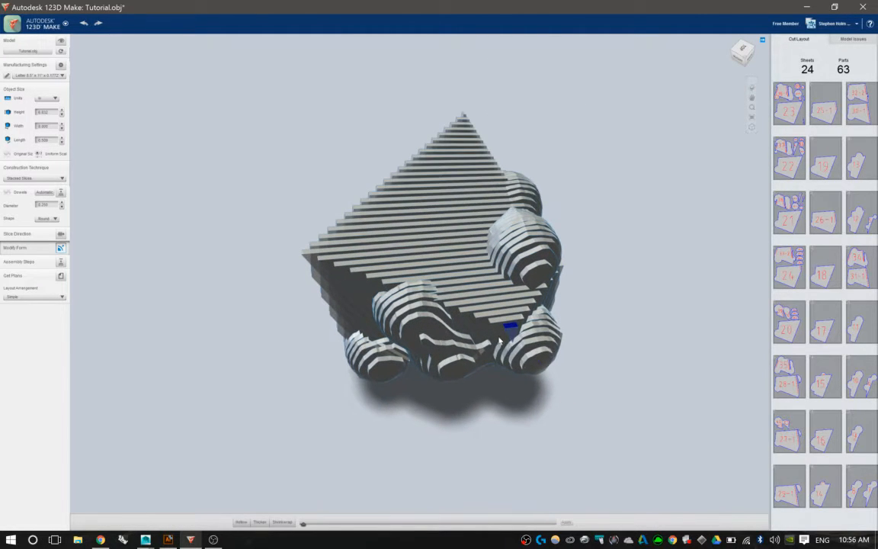
pyautogui.scroll(1, 500, 340)
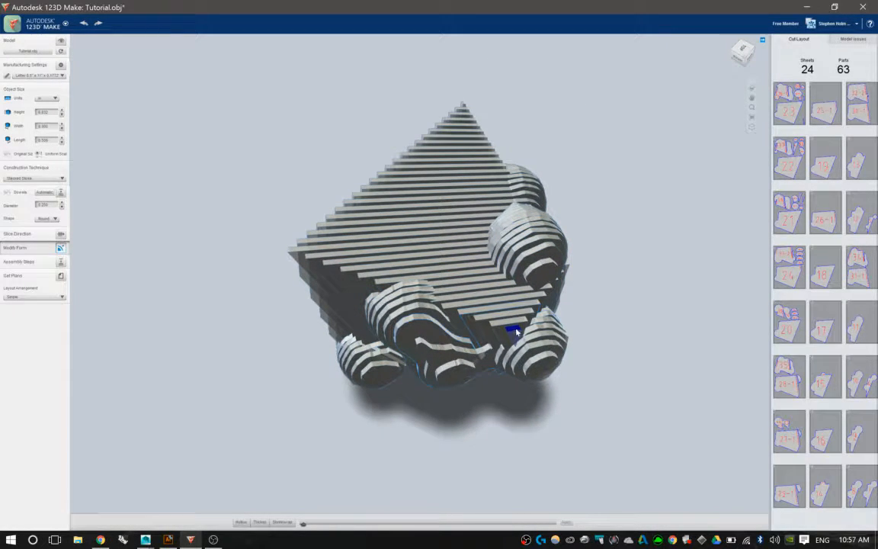
pyautogui.scroll(2, 515, 331)
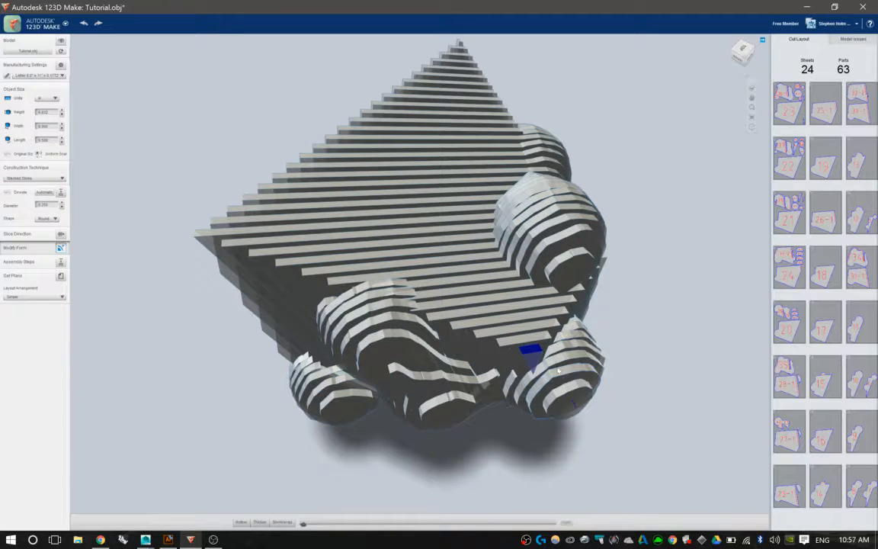
pyautogui.scroll(1, 558, 370)
pyautogui.click(862, 40)
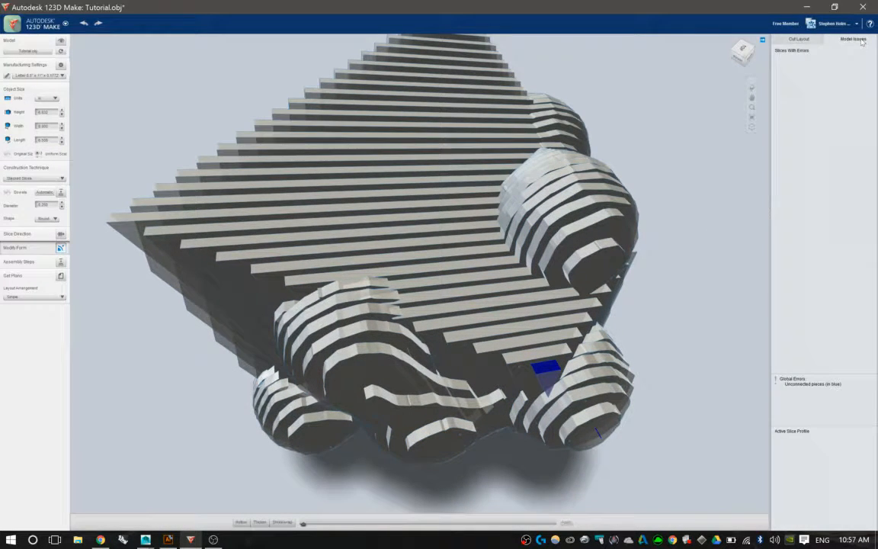
pyautogui.scroll(-4, 555, 372)
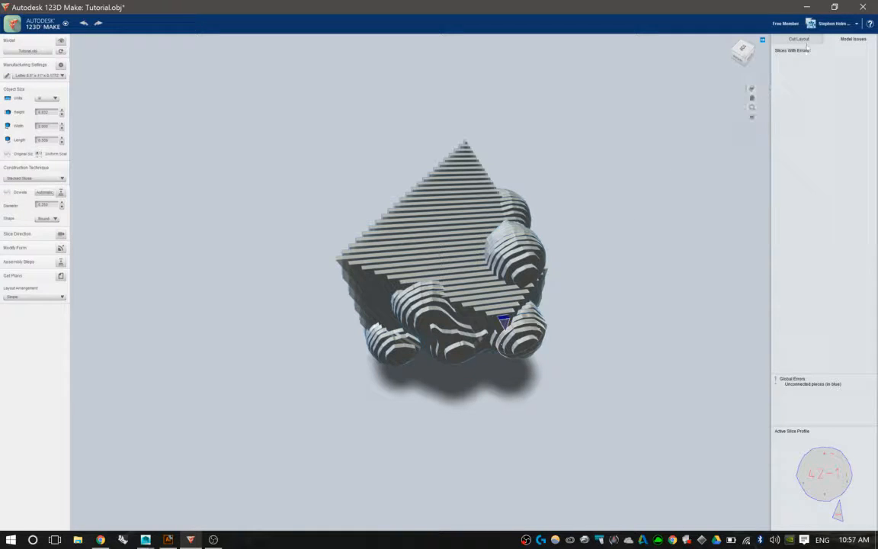
pyautogui.click(810, 35)
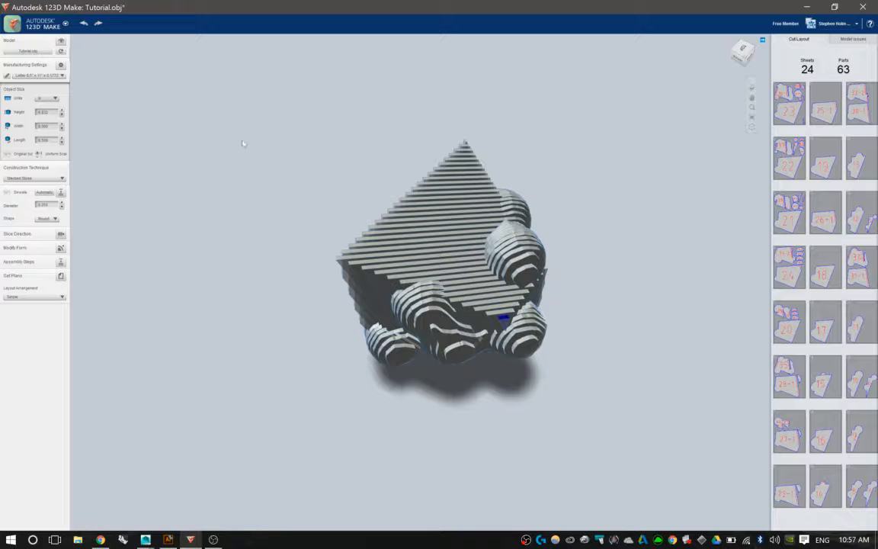
# - Preview the cut plans with the layout arrangement set to Nested, and reselect Stacked Slices as the construction technique
pyautogui.click(58, 276)
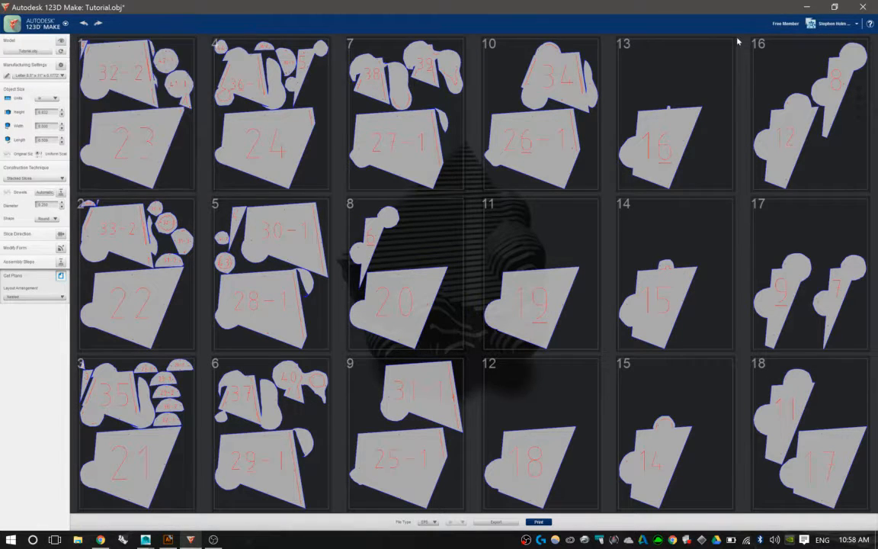
pyautogui.click(47, 179)
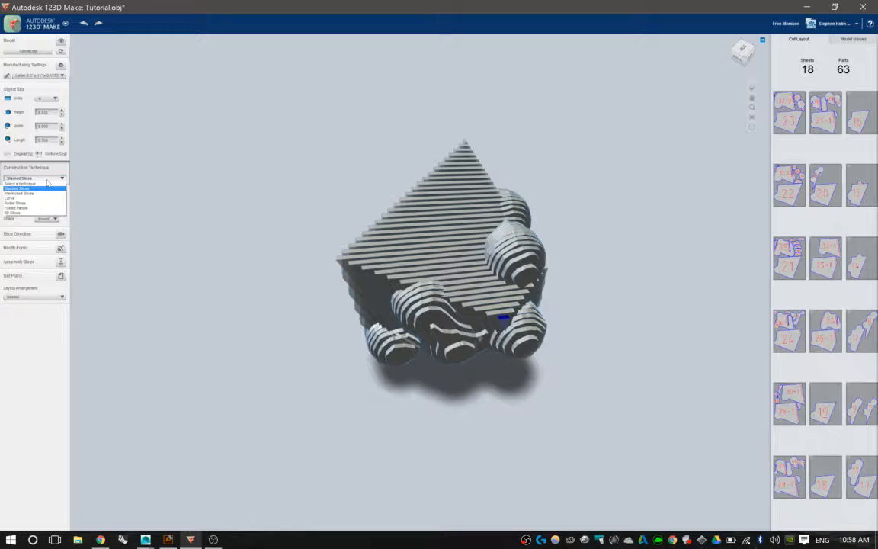
pyautogui.click(45, 188)
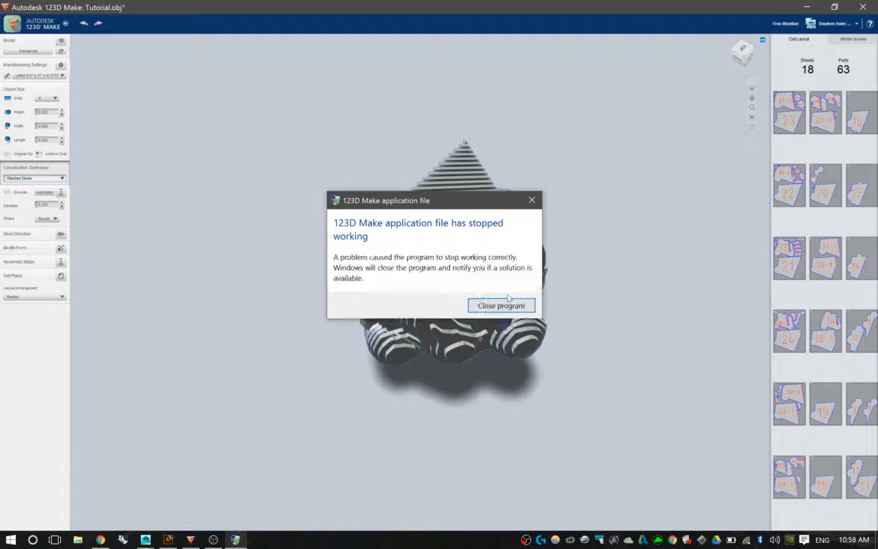
# - Close the crashed program and relaunch 123D Make
pyautogui.click(505, 302)
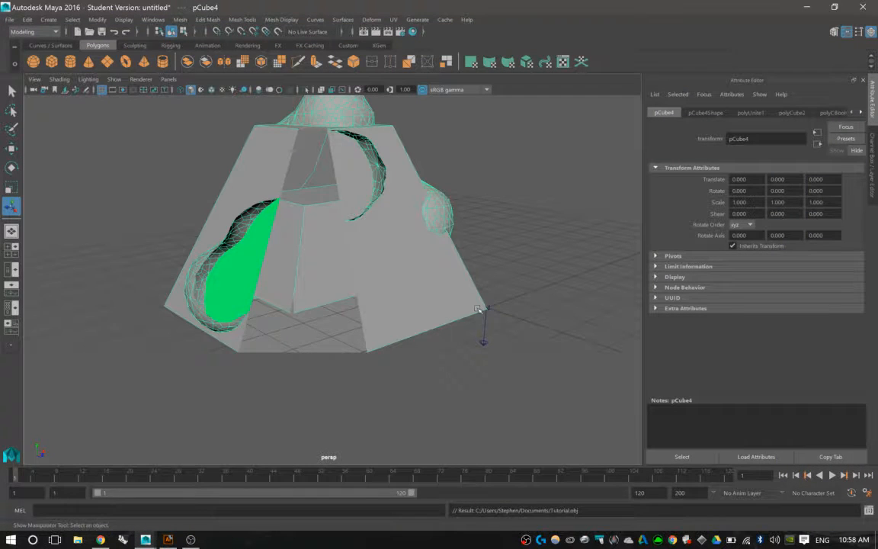
pyautogui.press('super')
pyautogui.write('123s')
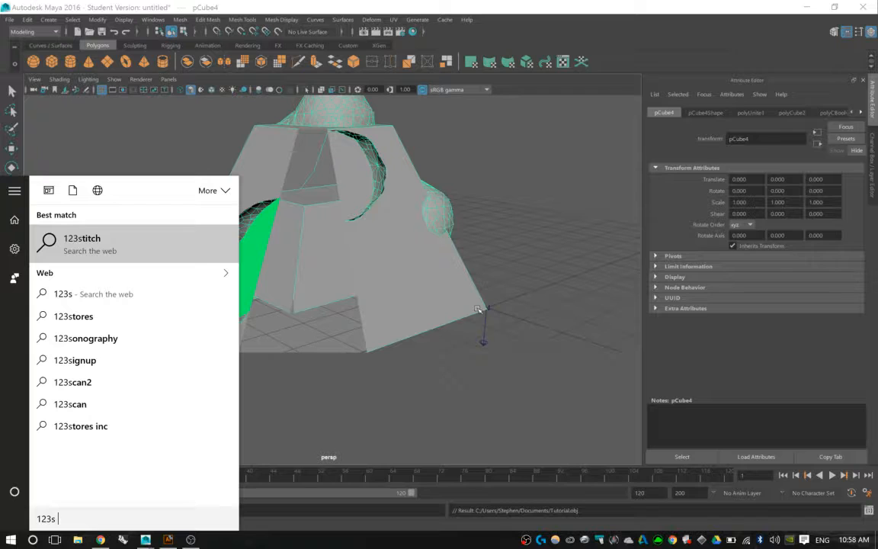
pyautogui.press('BackSpace')
pyautogui.write('d')
pyautogui.press('Return')
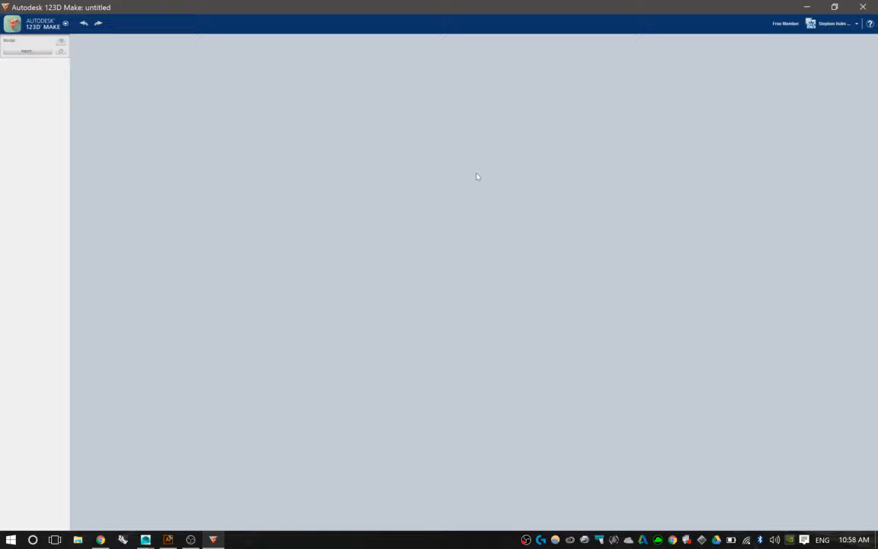
# - Open the Rhino example shape
pyautogui.click(43, 21)
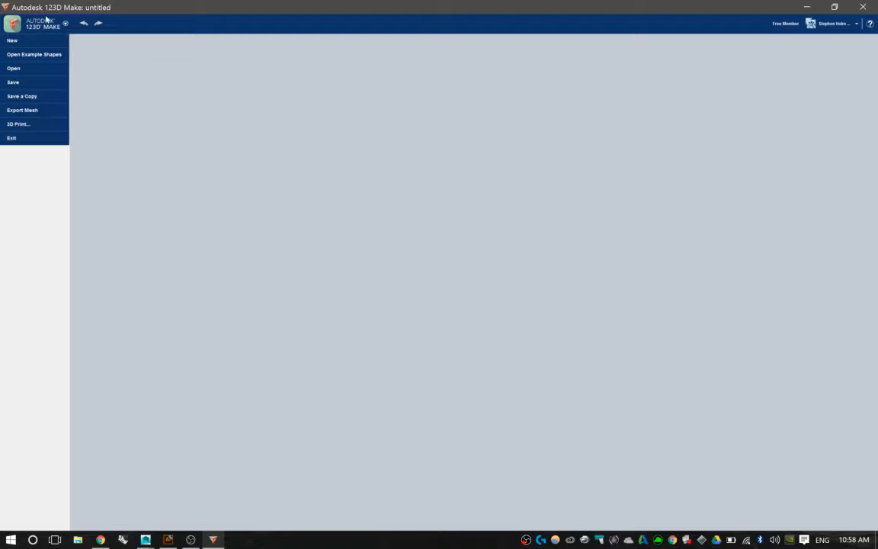
pyautogui.moveTo(54, 51)
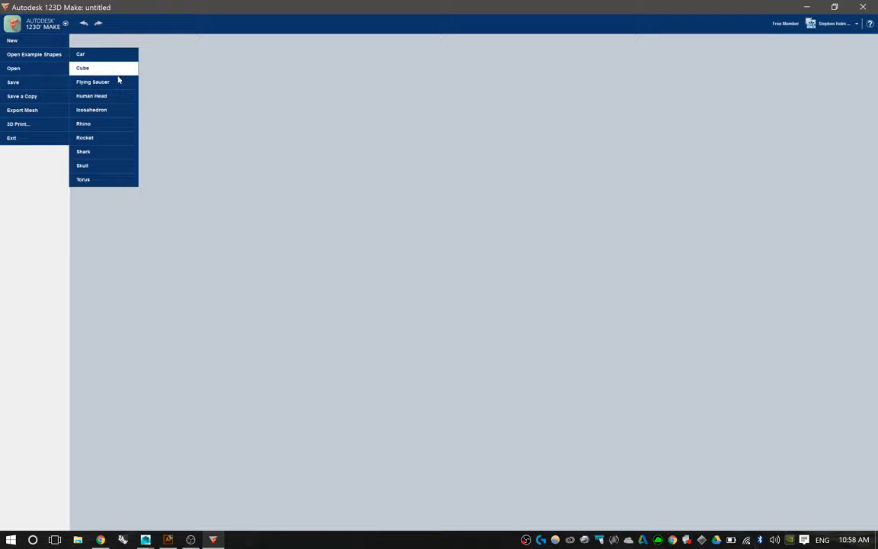
pyautogui.click(131, 127)
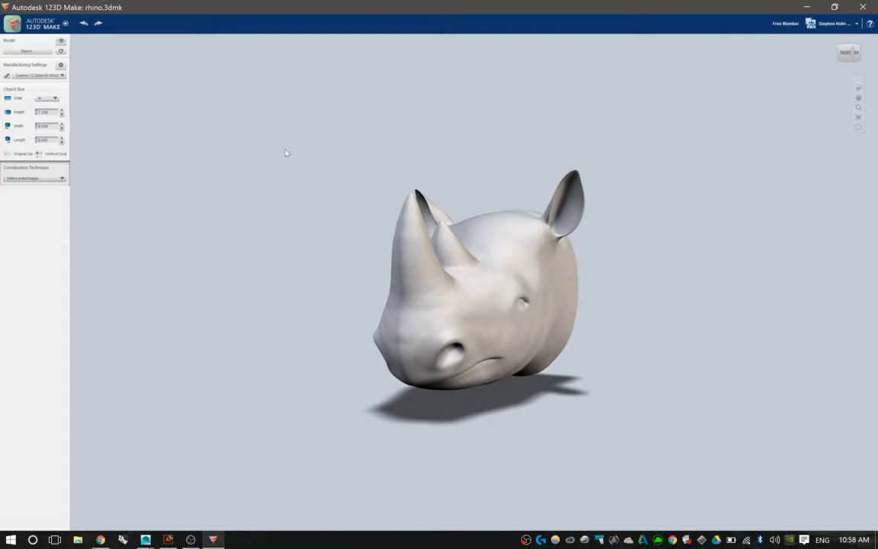
# - Preview the rhino head with the Stacked Slices construction technique
pyautogui.moveTo(328, 218); pyautogui.dragTo(340, 223, button='right')
pyautogui.moveTo(304, 194); pyautogui.dragTo(345, 217, button='middle')
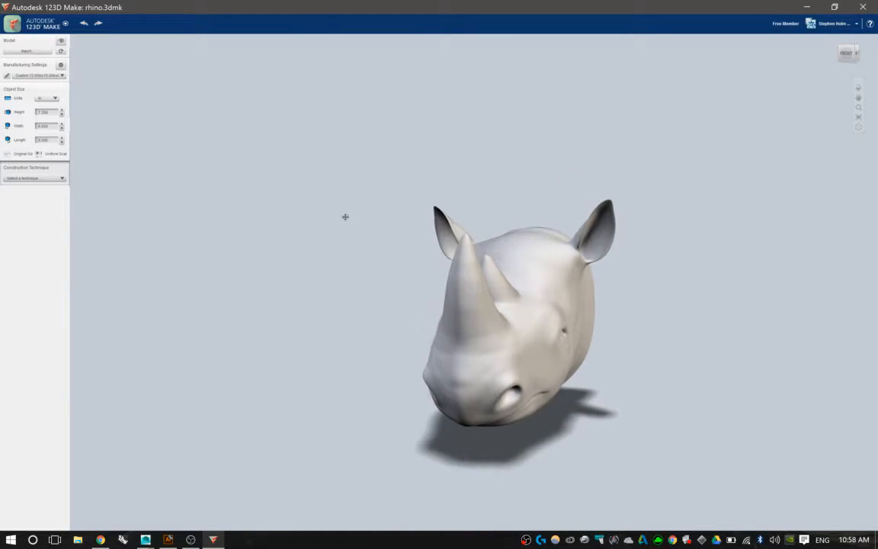
pyautogui.moveTo(345, 217); pyautogui.dragTo(306, 206, button='right')
pyautogui.moveTo(309, 213); pyautogui.dragTo(231, 183, button='middle')
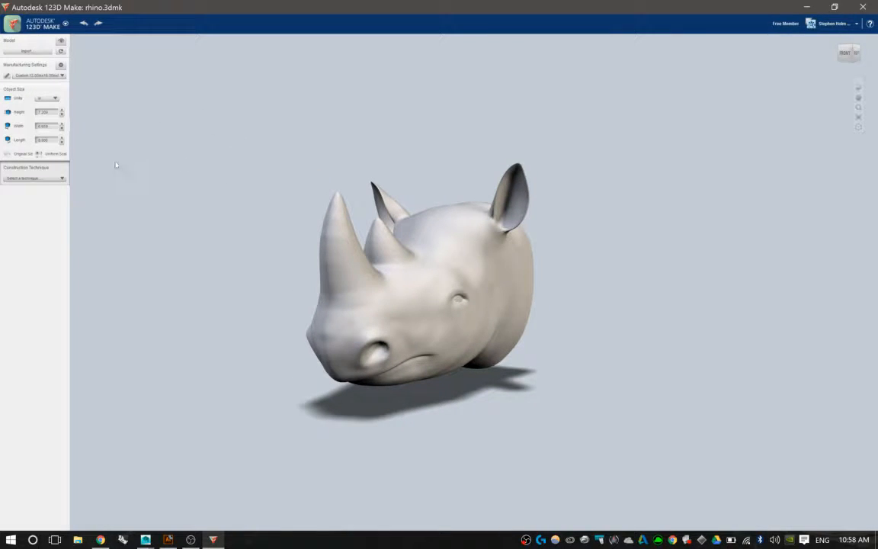
pyautogui.click(52, 177)
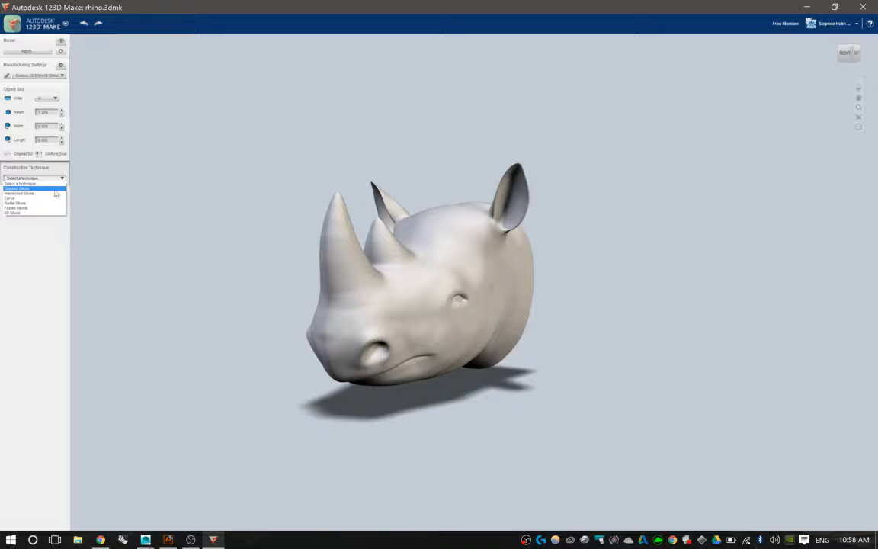
pyautogui.click(54, 188)
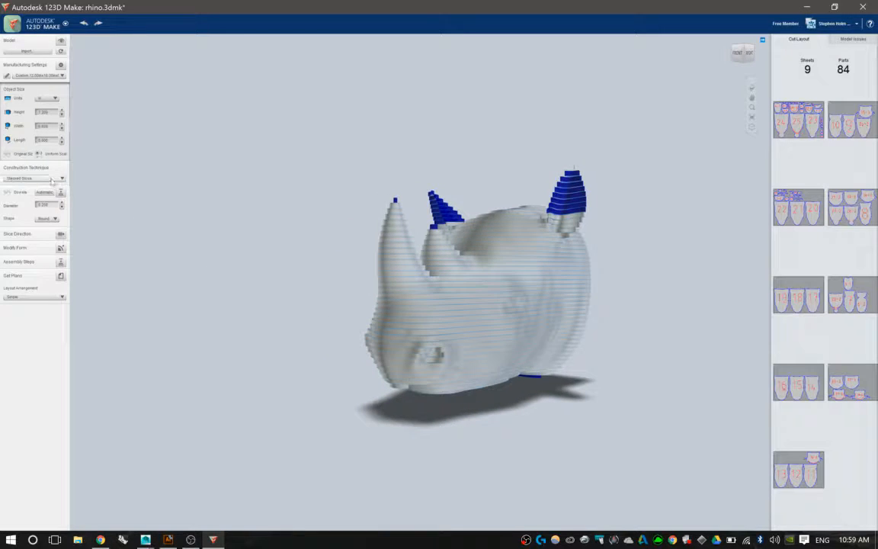
# - Switch the rhino's construction technique to Interlocked Slices and inspect the sliced model from several sides
pyautogui.click(52, 177)
pyautogui.click(34, 193)
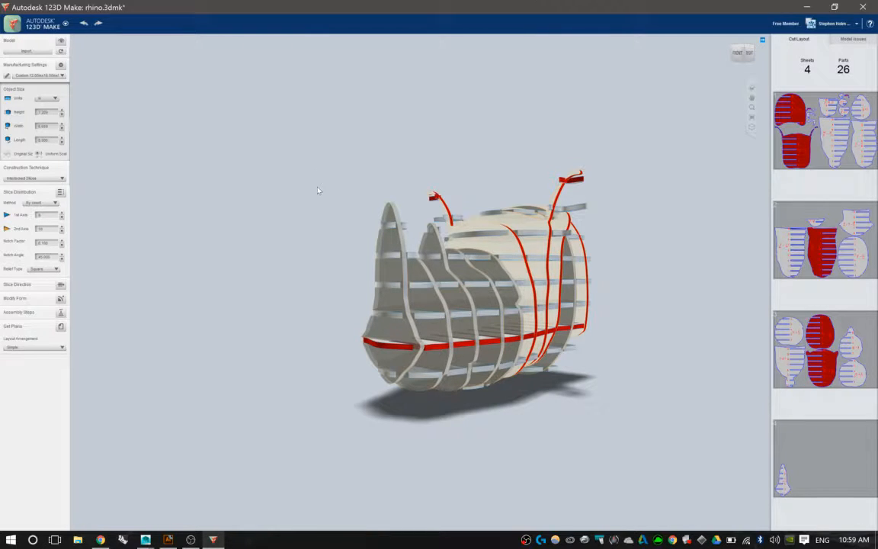
pyautogui.moveTo(329, 136); pyautogui.dragTo(343, 190)
pyautogui.moveTo(343, 190); pyautogui.dragTo(277, 119, button='middle')
pyautogui.moveTo(289, 122); pyautogui.dragTo(360, 133)
pyautogui.moveTo(281, 205); pyautogui.dragTo(314, 188)
pyautogui.moveTo(314, 188); pyautogui.dragTo(376, 129, button='middle')
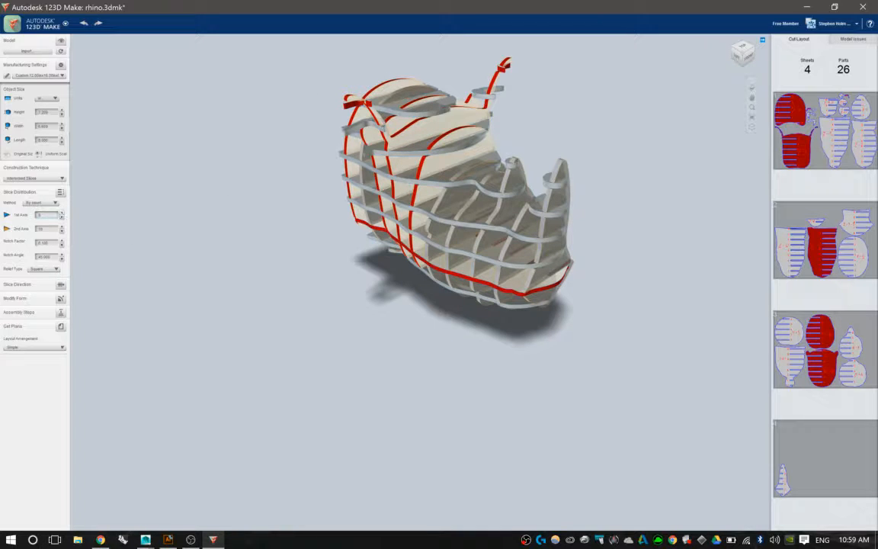
pyautogui.click(46, 202)
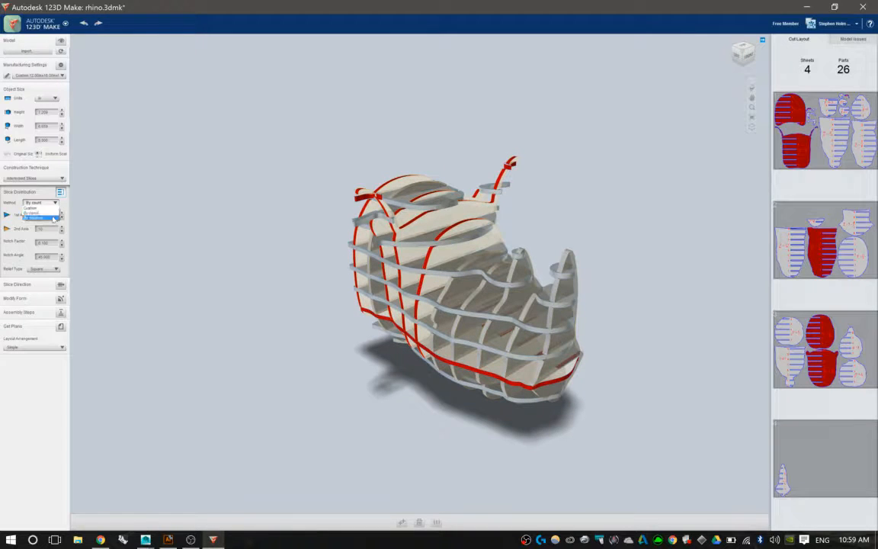
pyautogui.click(55, 203)
pyautogui.click(61, 298)
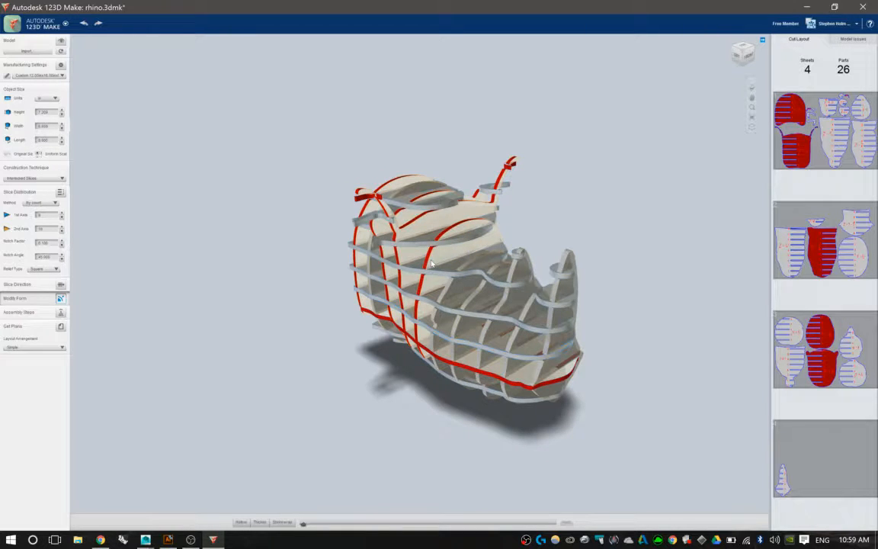
pyautogui.scroll(5, 334, 263)
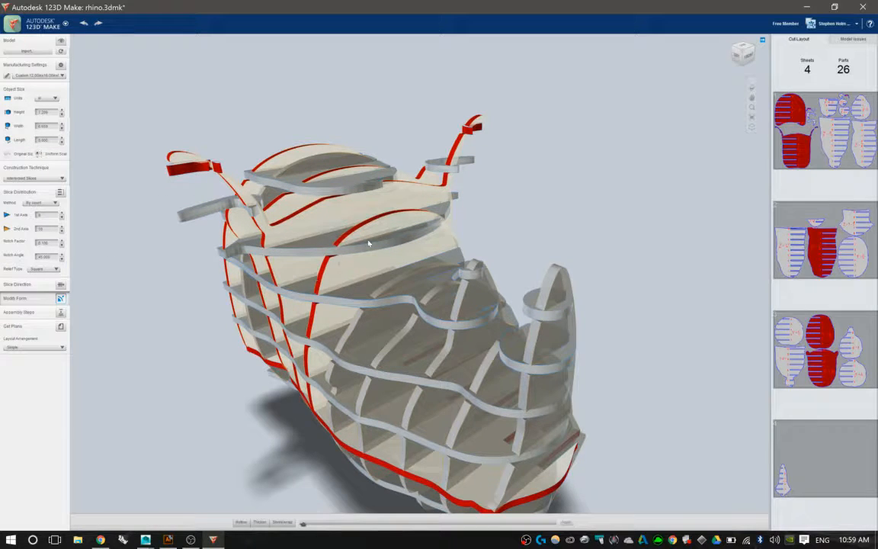
# - Try repositioning one of the slices on the rhino's upper back by hand, and return the slice distribution method to By count
pyautogui.click(30, 191)
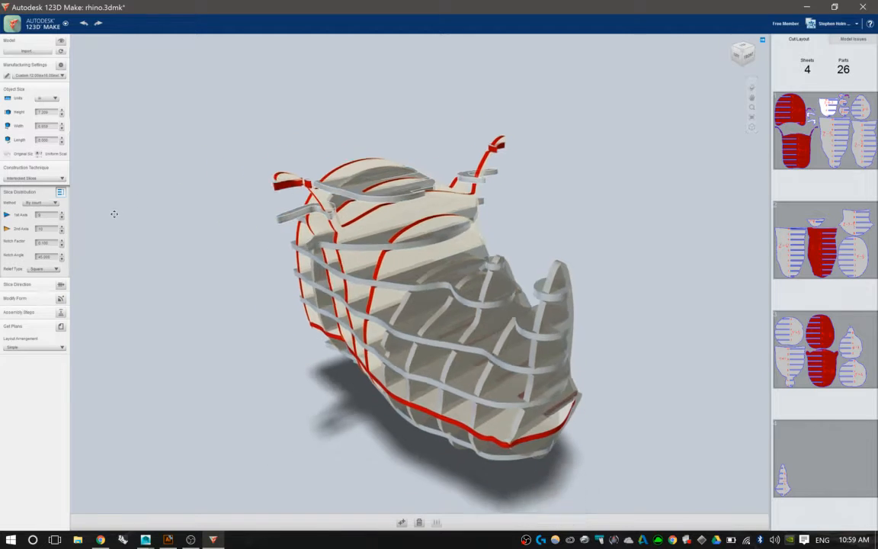
pyautogui.moveTo(434, 213); pyautogui.dragTo(439, 226)
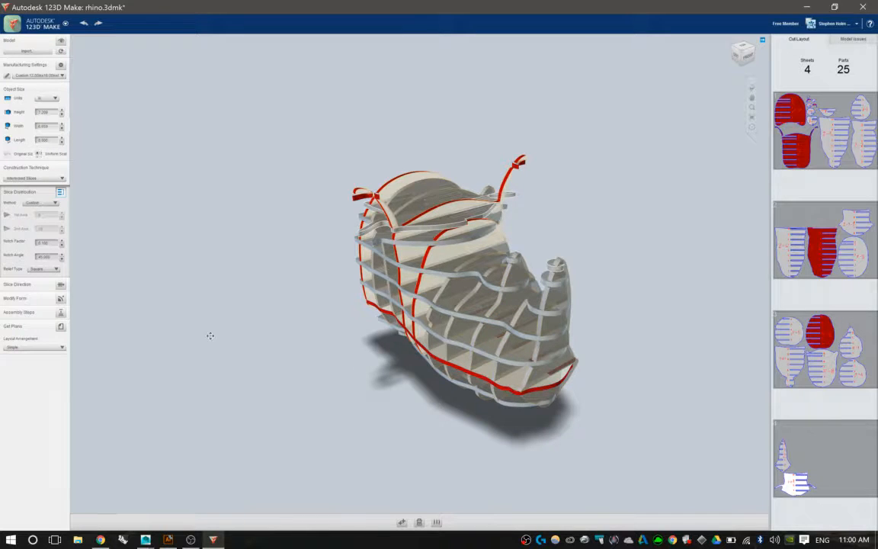
pyautogui.click(45, 202)
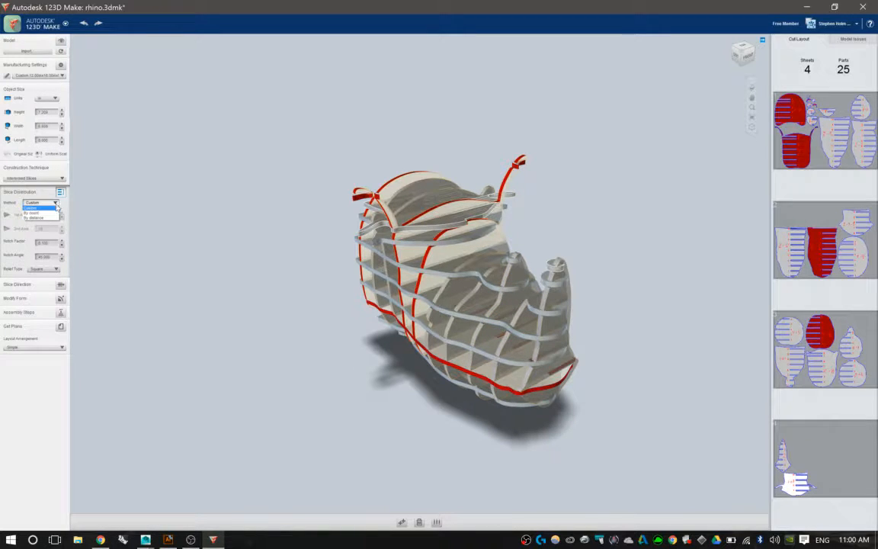
pyautogui.click(48, 217)
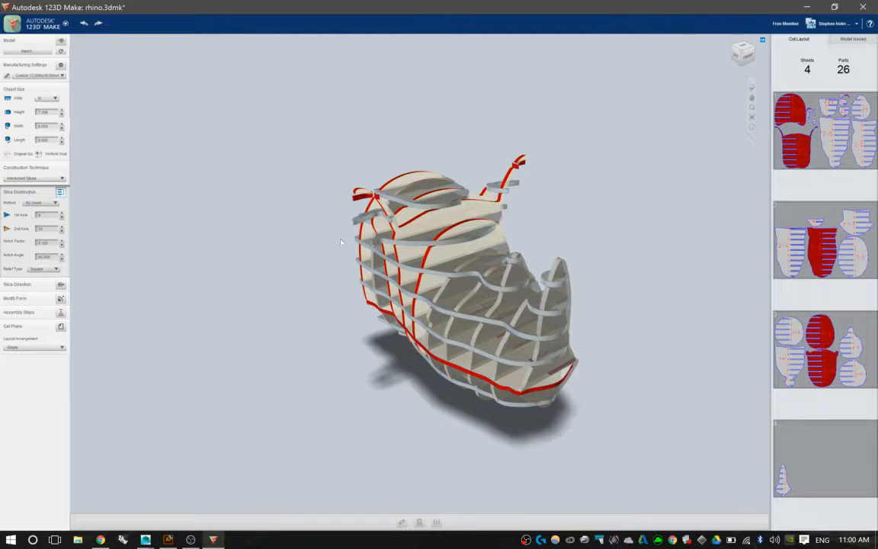
# - Set the slice distribution method to By distance and keep the relief type as Square
pyautogui.click(44, 203)
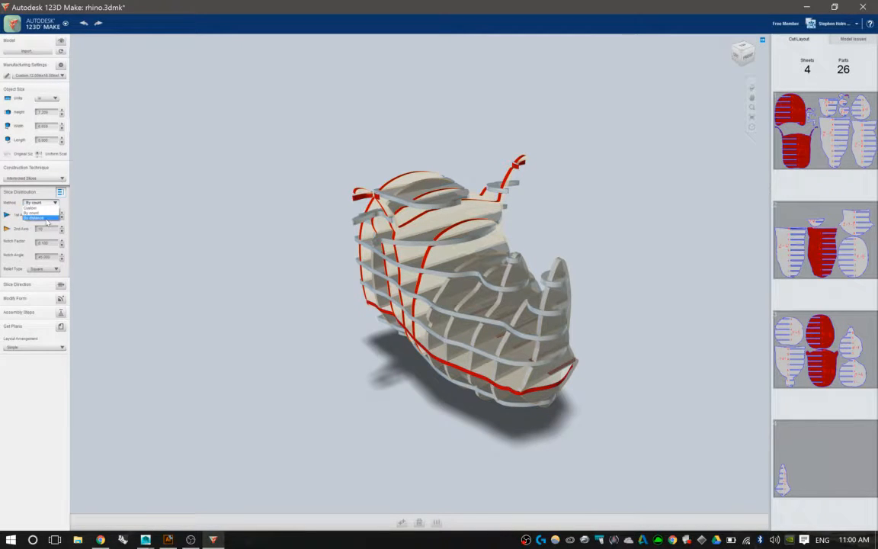
pyautogui.click(43, 211)
pyautogui.click(46, 203)
pyautogui.click(70, 205)
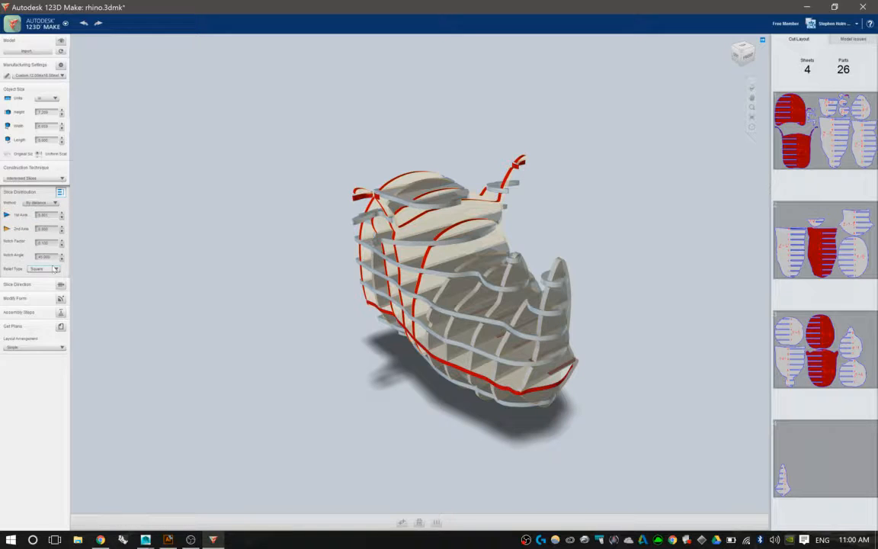
pyautogui.click(53, 269)
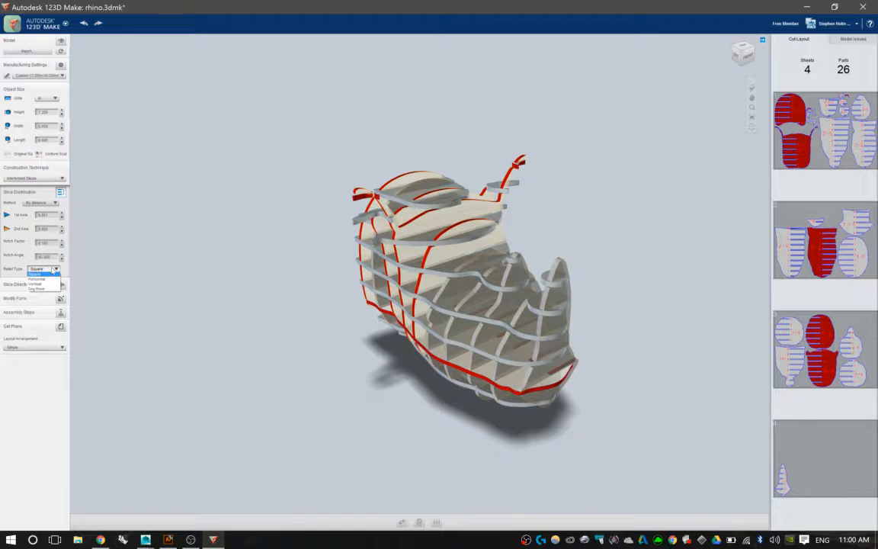
pyautogui.click(53, 272)
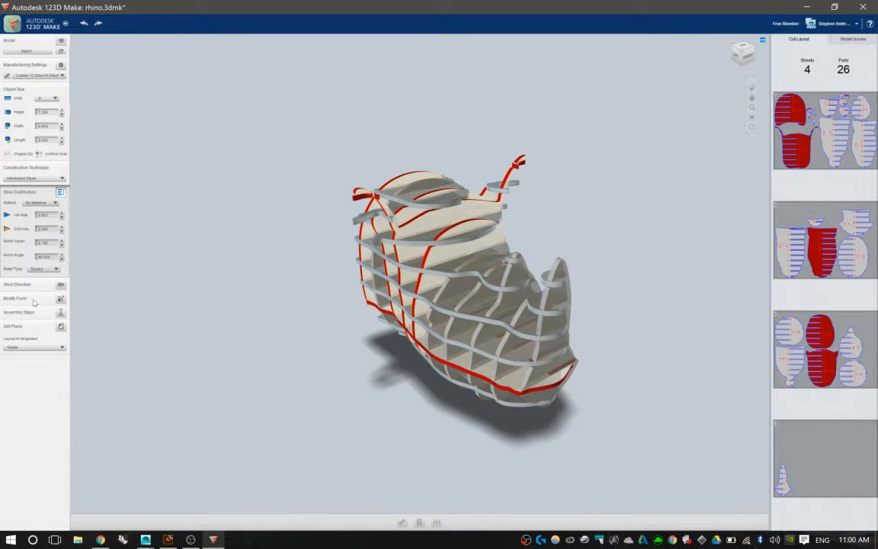
# - Tilt the slice direction of the rhino's interlocked slices diagonally and inspect the reoriented slices from several sides
pyautogui.click(60, 287)
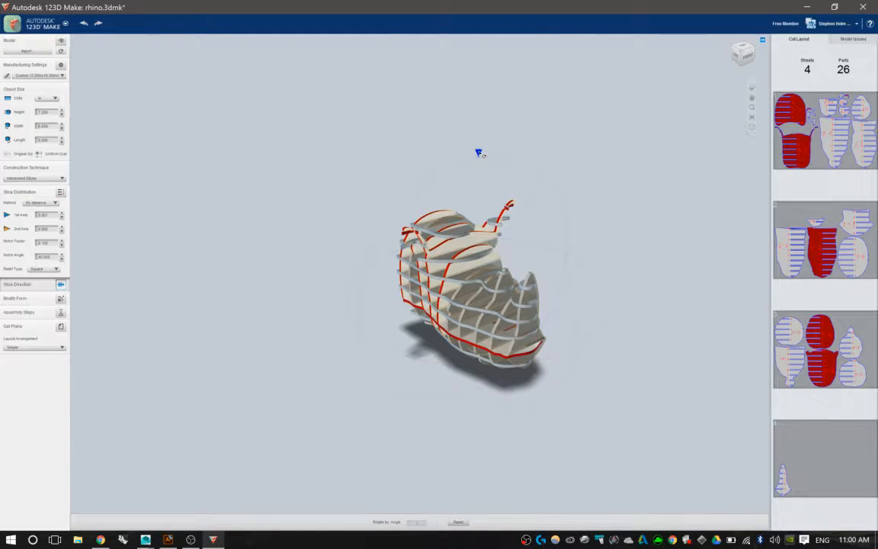
pyautogui.moveTo(480, 153); pyautogui.dragTo(456, 248)
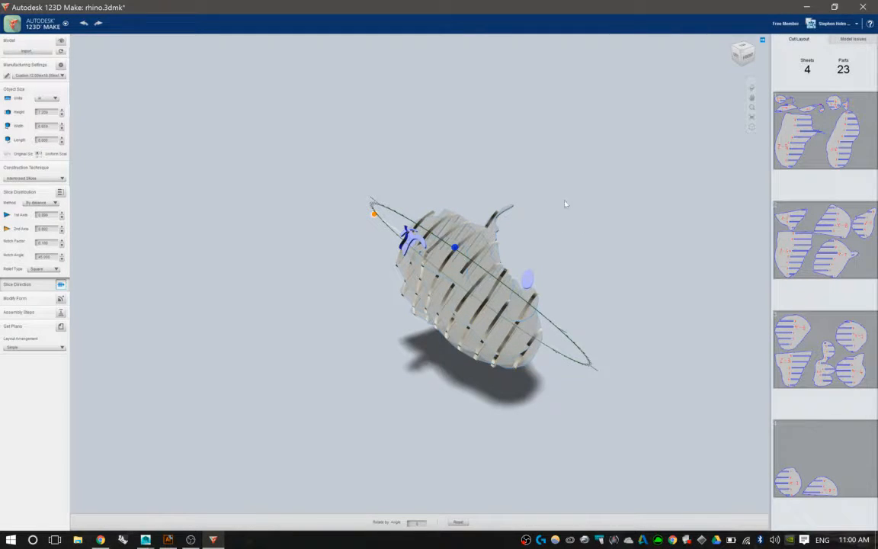
pyautogui.moveTo(566, 204); pyautogui.dragTo(539, 150)
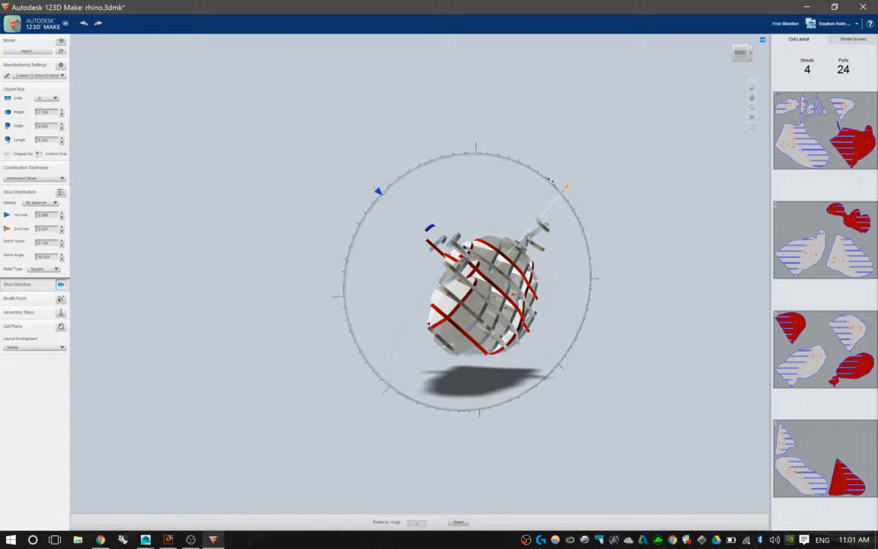
pyautogui.moveTo(450, 150); pyautogui.dragTo(410, 319)
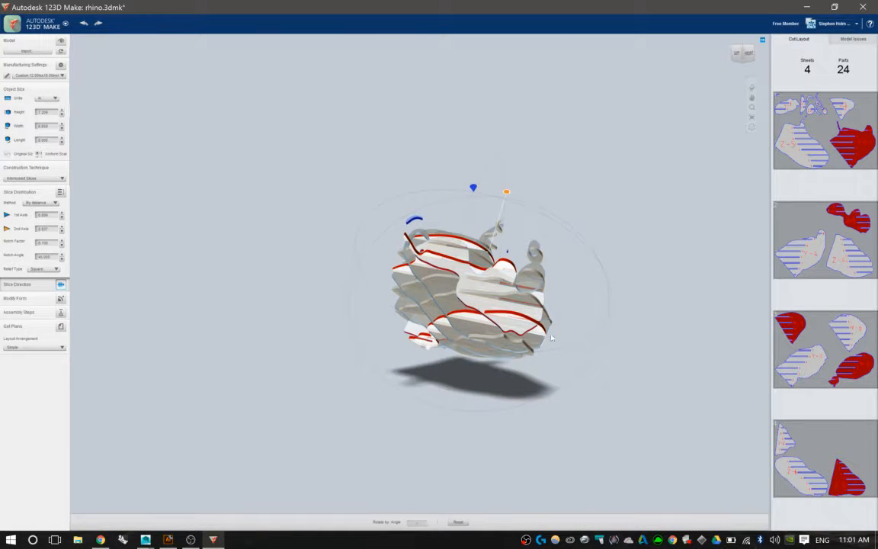
pyautogui.moveTo(577, 340); pyautogui.dragTo(435, 434)
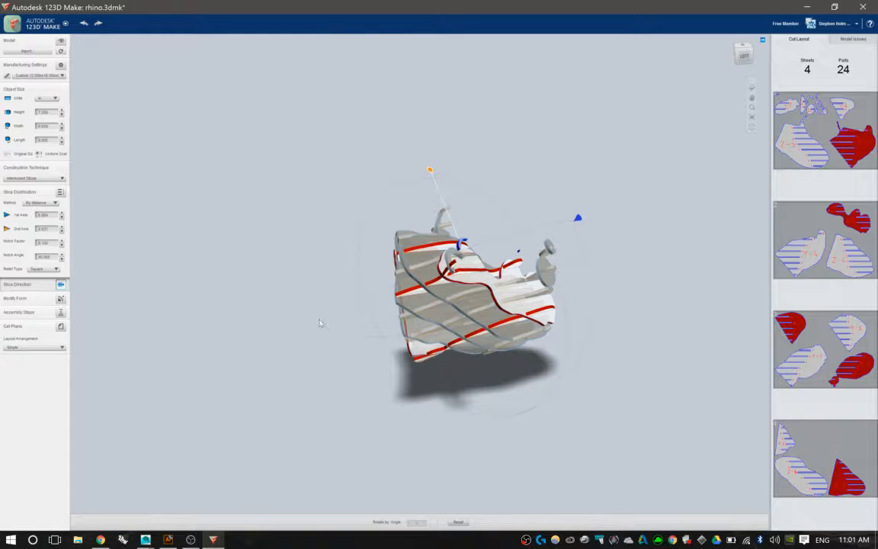
pyautogui.moveTo(148, 267); pyautogui.dragTo(141, 214)
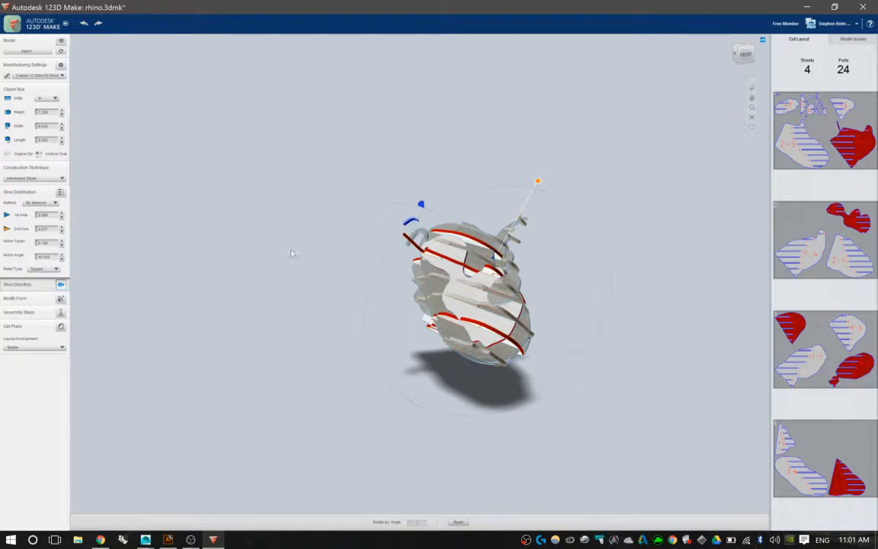
# - Play the cardboard assembly steps from the first part forward to step 7, and view reference sheet 2 enlarged
pyautogui.click(61, 312)
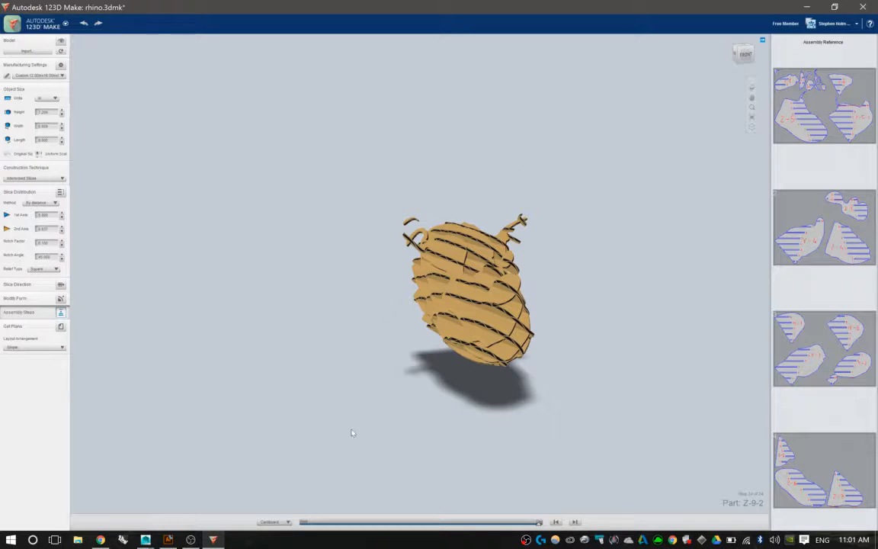
pyautogui.moveTo(538, 523); pyautogui.dragTo(303, 524)
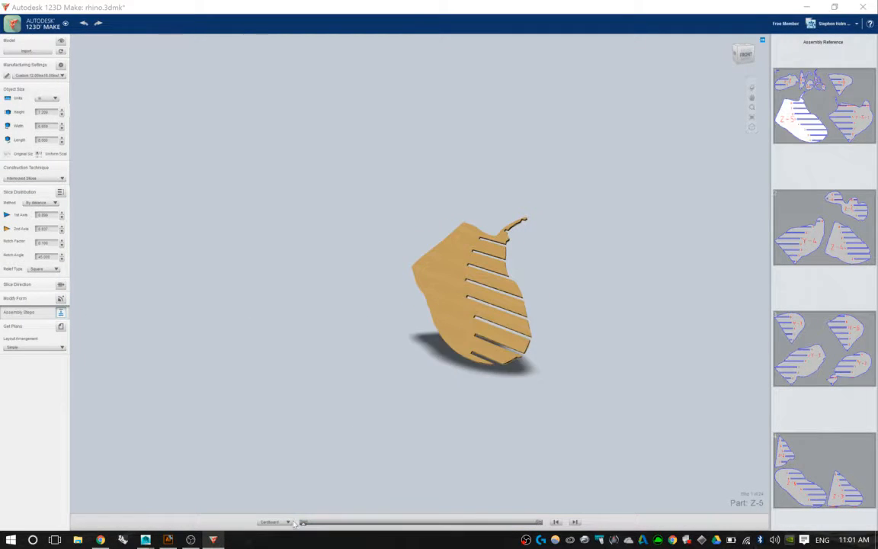
pyautogui.click(575, 522)
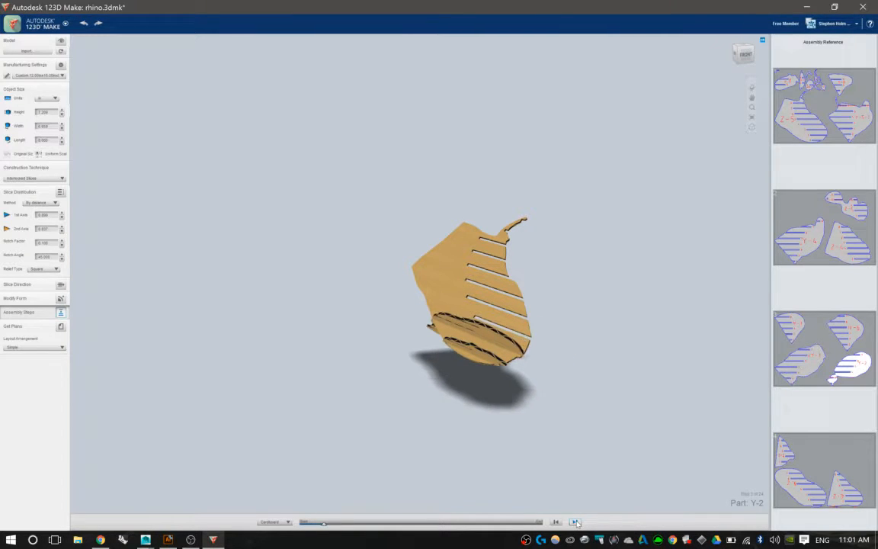
pyautogui.click(575, 522)
pyautogui.click(575, 522)
pyautogui.click(575, 522)
pyautogui.click(576, 522)
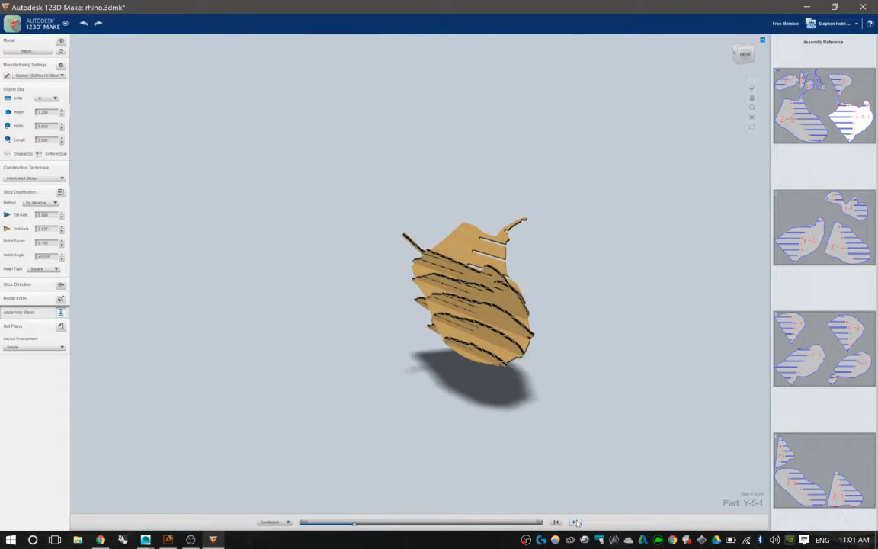
pyautogui.click(575, 522)
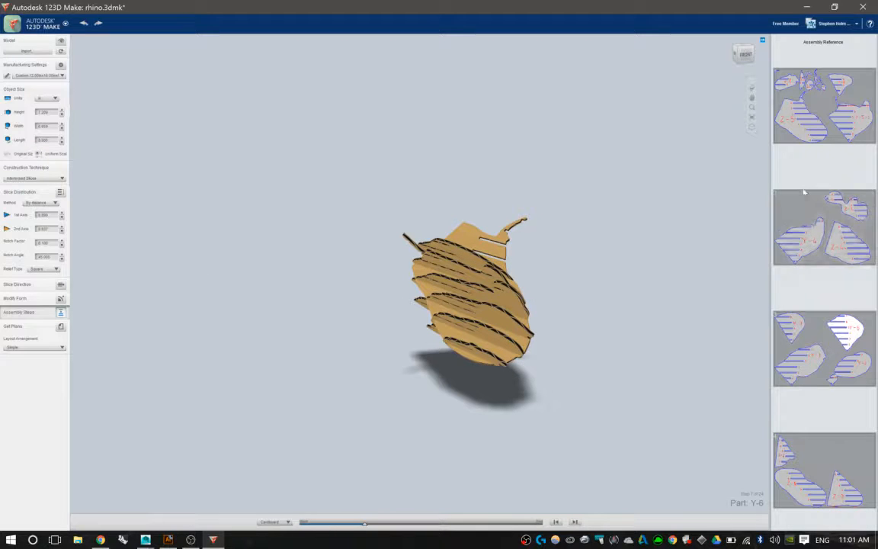
pyautogui.click(794, 238)
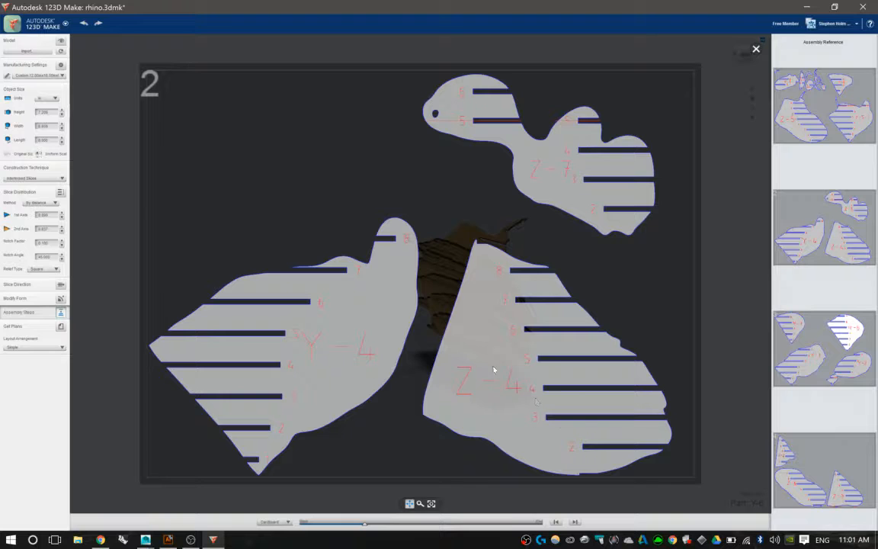
pyautogui.click(756, 50)
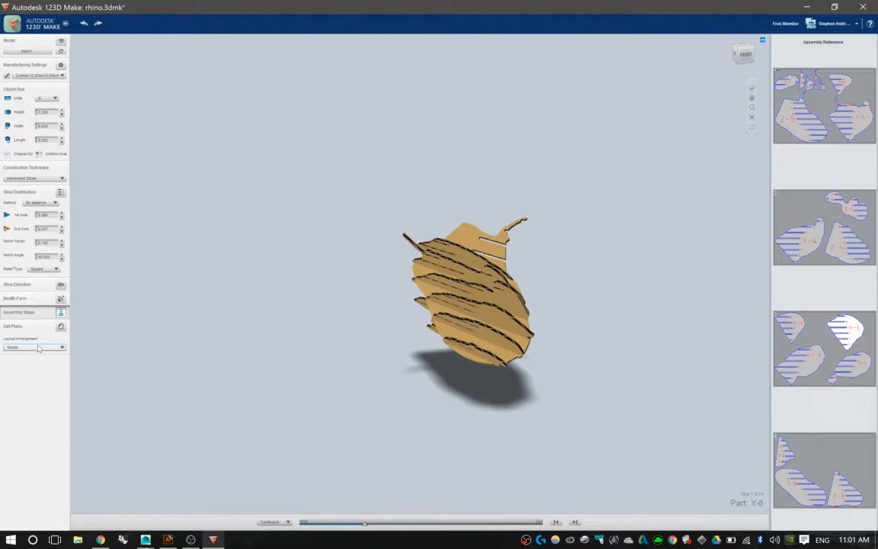
# - Show the rhino's cut plans and set the layout arrangement to Nested
pyautogui.click(30, 326)
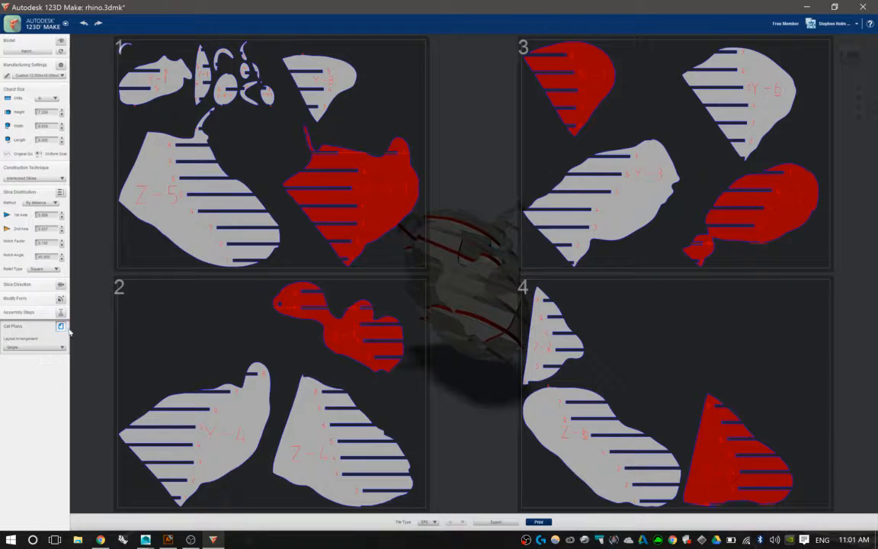
pyautogui.click(30, 347)
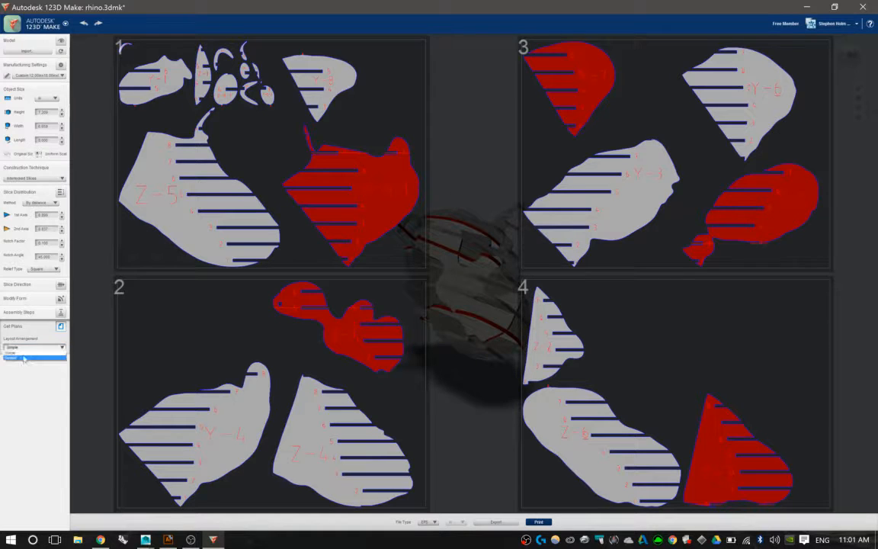
pyautogui.click(29, 357)
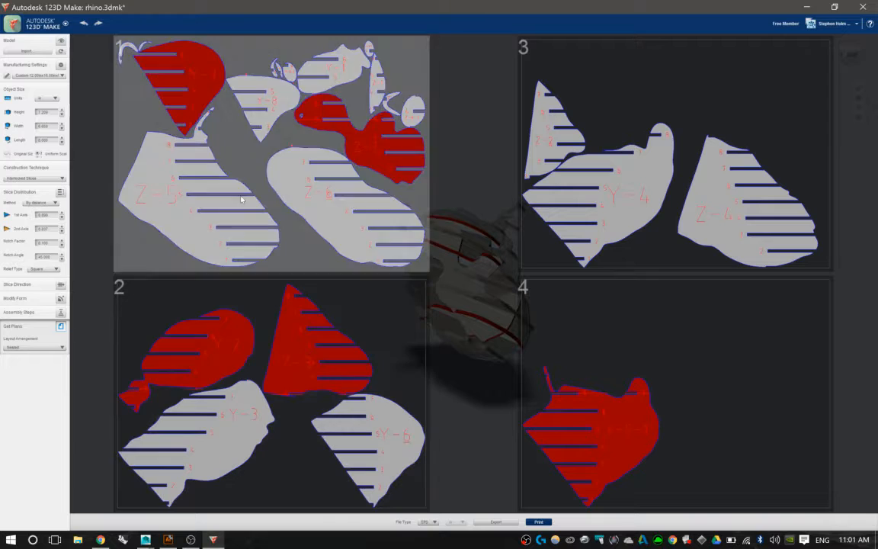
# - Leave the rhino's cut plans and open the Skull example shape
pyautogui.click(27, 167)
pyautogui.click(50, 178)
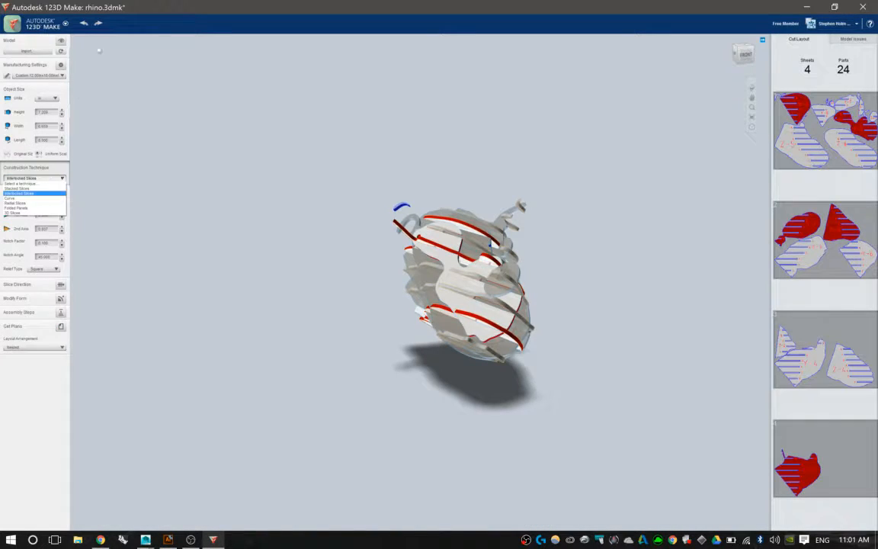
pyautogui.click(44, 26)
pyautogui.moveTo(56, 58)
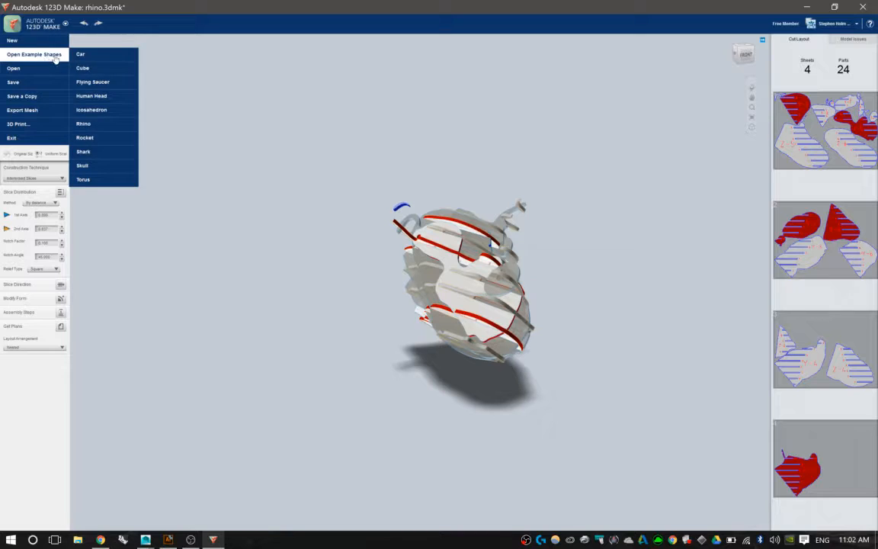
pyautogui.click(88, 165)
pyautogui.click(500, 292)
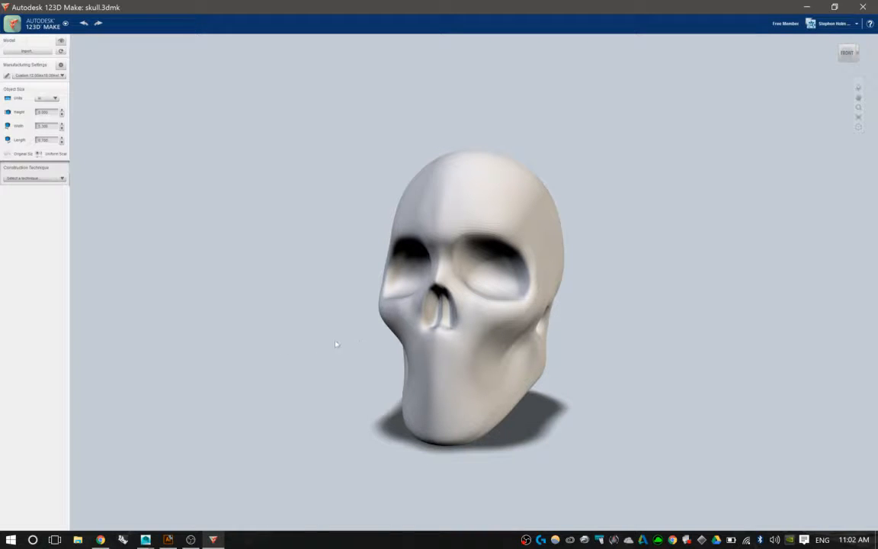
pyautogui.moveTo(353, 185); pyautogui.dragTo(420, 267)
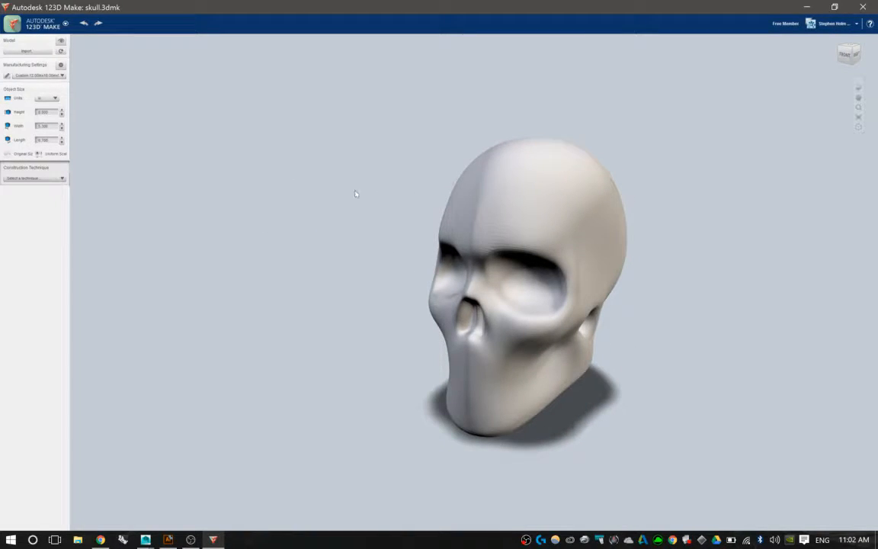
pyautogui.moveTo(356, 192); pyautogui.dragTo(319, 174, button='middle')
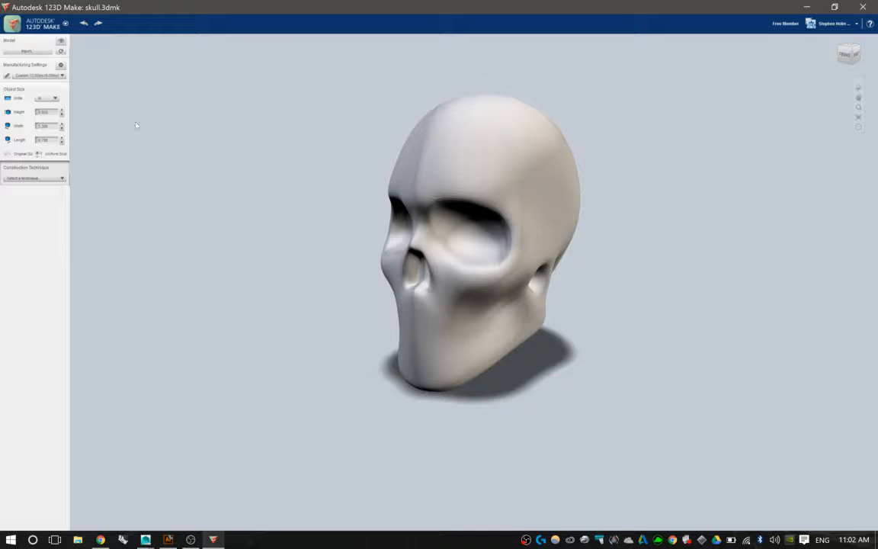
# - Apply the Curve construction technique to the skull, raising the 1st Axis slice count to 12 and increasing the Curve count
pyautogui.click(35, 177)
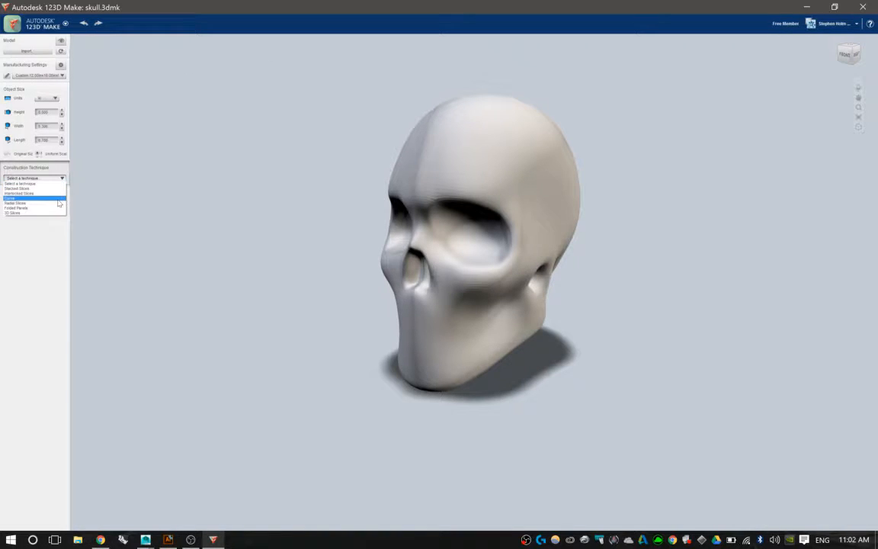
pyautogui.click(30, 199)
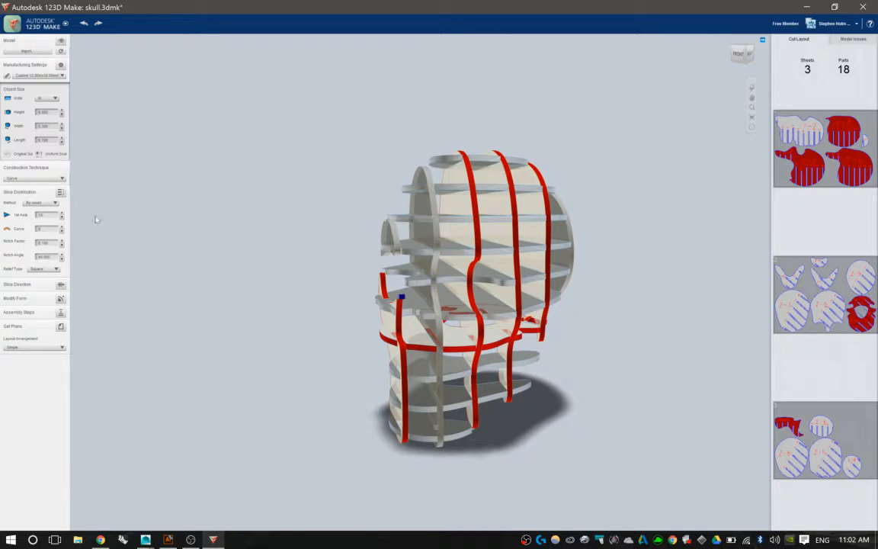
pyautogui.click(63, 214)
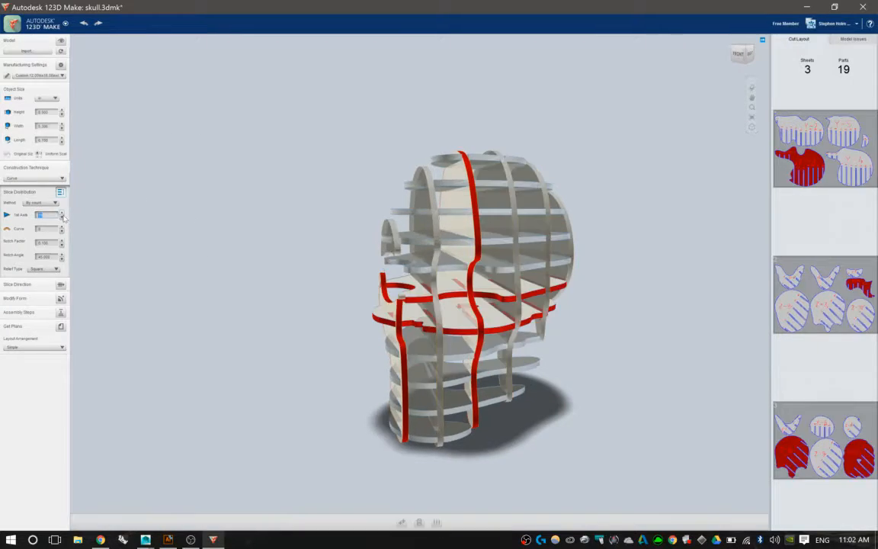
pyautogui.click(62, 214)
pyautogui.click(62, 227)
pyautogui.click(62, 227)
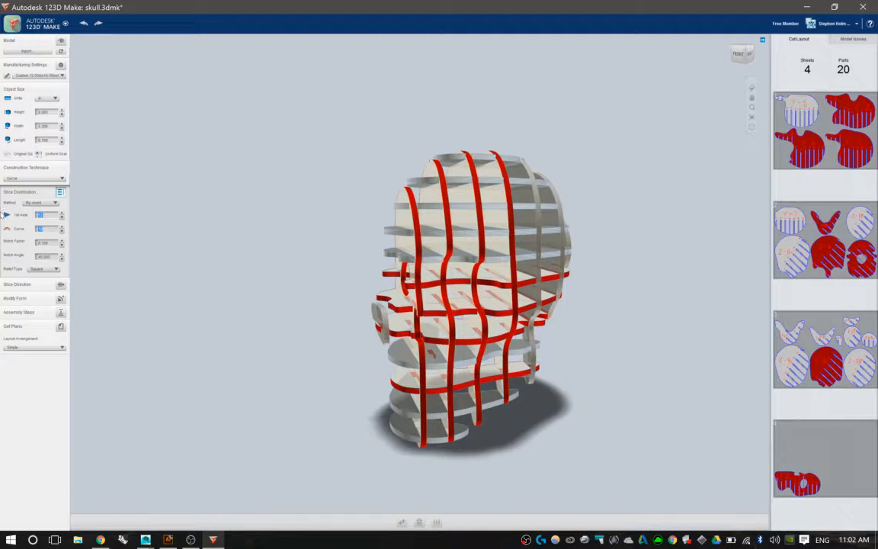
# - Bend the guide curve in the skull's slice direction so the vertical slices fan out across the head
pyautogui.click(60, 284)
pyautogui.moveTo(202, 282); pyautogui.dragTo(332, 268)
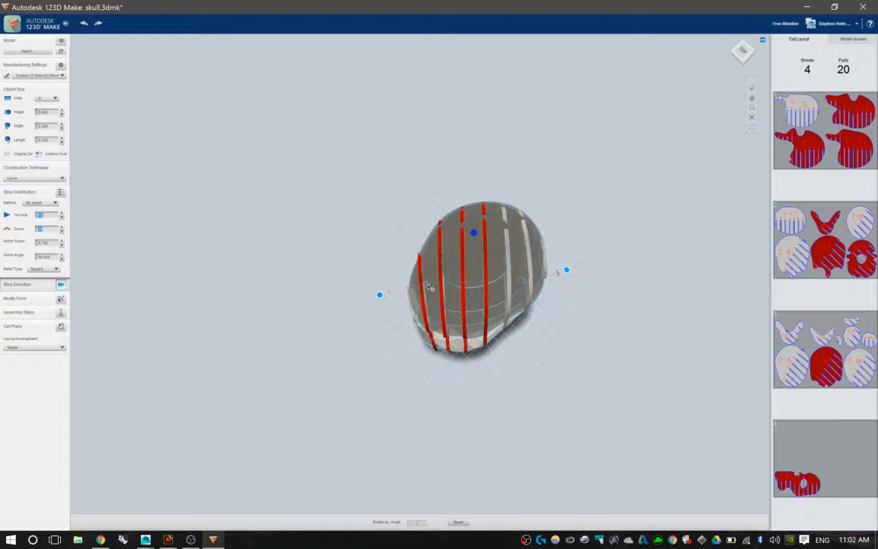
pyautogui.moveTo(431, 288); pyautogui.dragTo(425, 288)
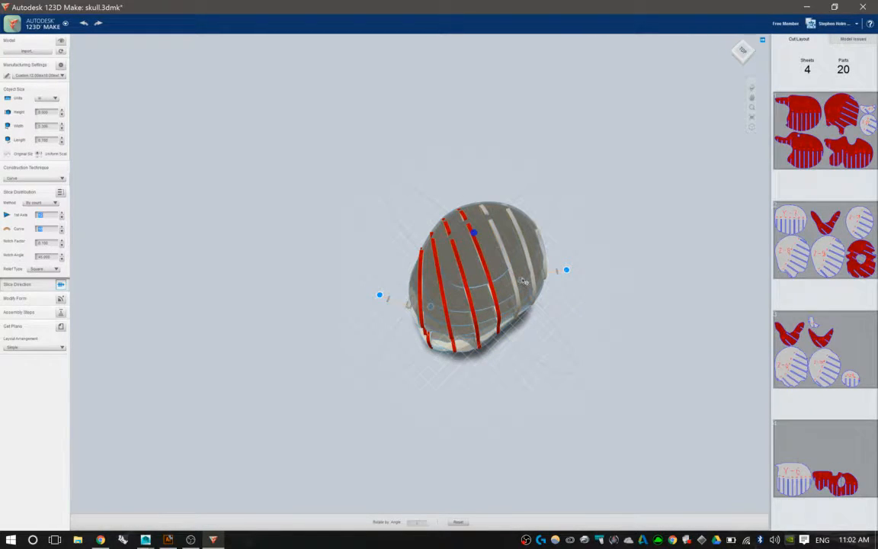
pyautogui.moveTo(523, 281); pyautogui.dragTo(508, 264)
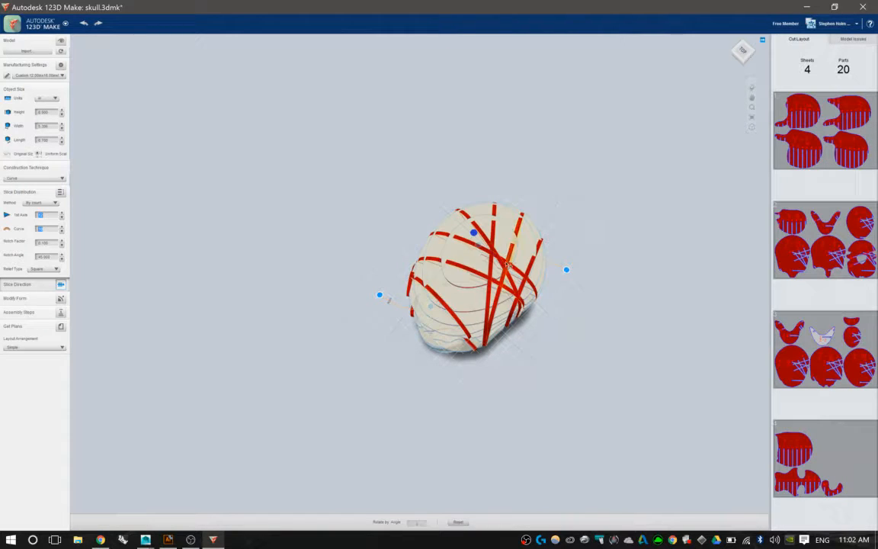
pyautogui.moveTo(552, 240); pyautogui.dragTo(513, 265)
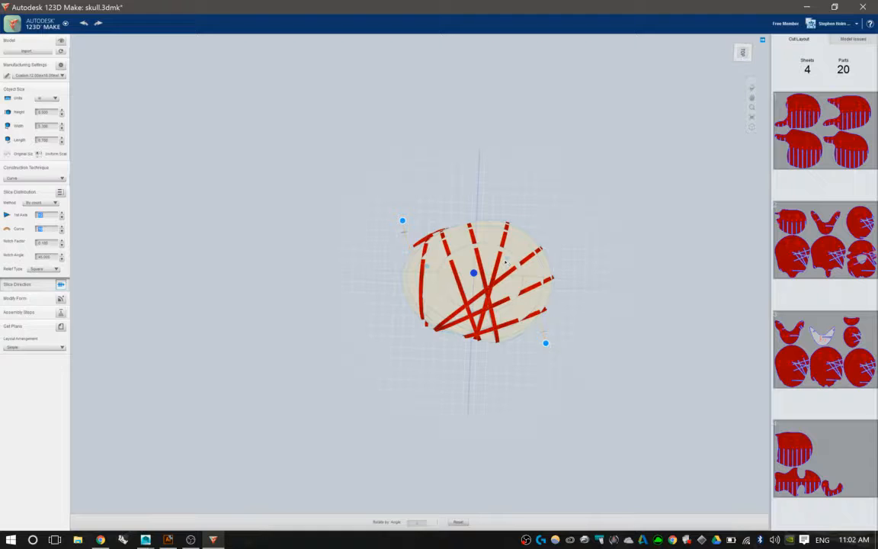
pyautogui.moveTo(502, 277); pyautogui.dragTo(477, 130)
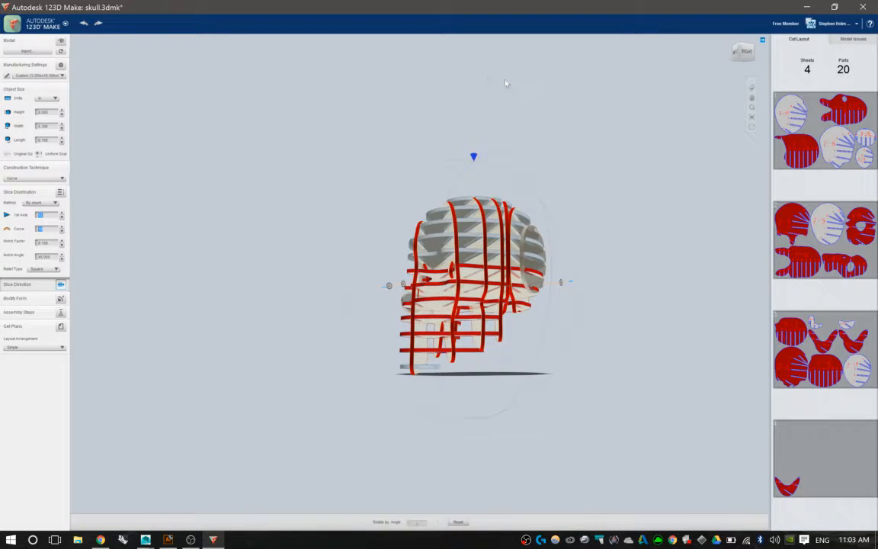
# - Examine the skull's curved slices from above and the sides, and check the model issues for two of the slices with errors
pyautogui.moveTo(591, 130); pyautogui.dragTo(296, 259)
pyautogui.moveTo(520, 287); pyautogui.dragTo(685, 296, button='middle')
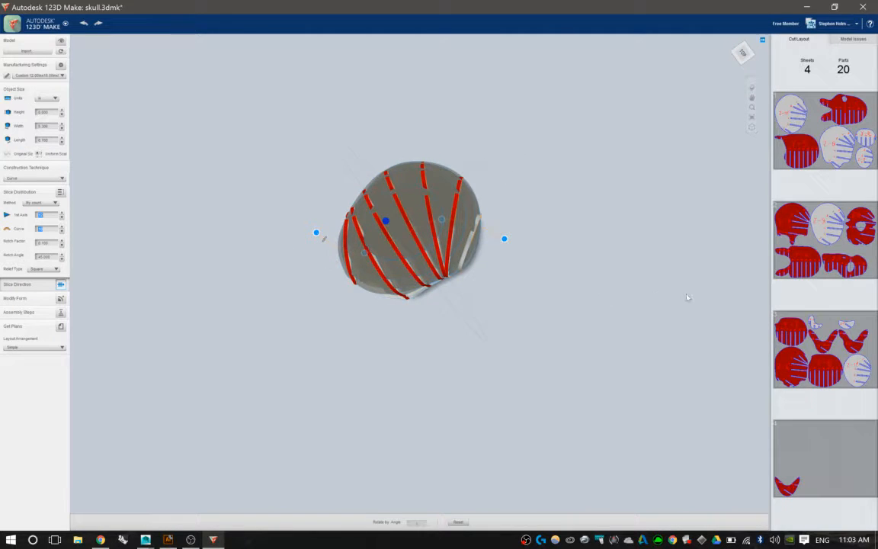
pyautogui.moveTo(644, 264); pyautogui.dragTo(562, 266, button='middle')
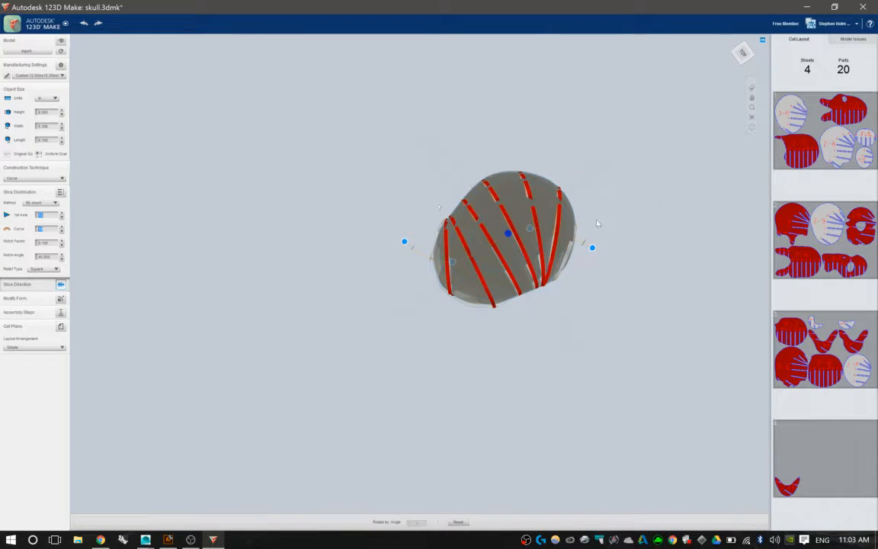
pyautogui.moveTo(203, 184); pyautogui.dragTo(343, 180)
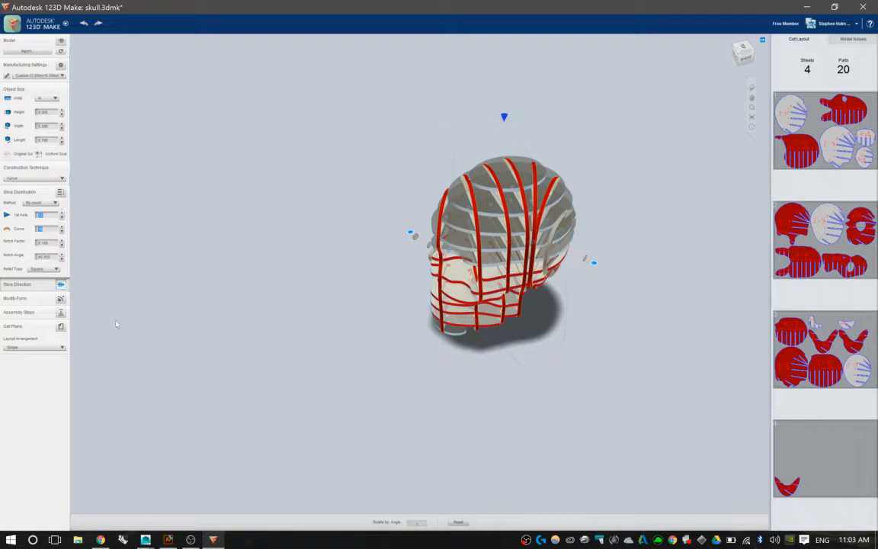
pyautogui.moveTo(391, 323); pyautogui.dragTo(318, 308)
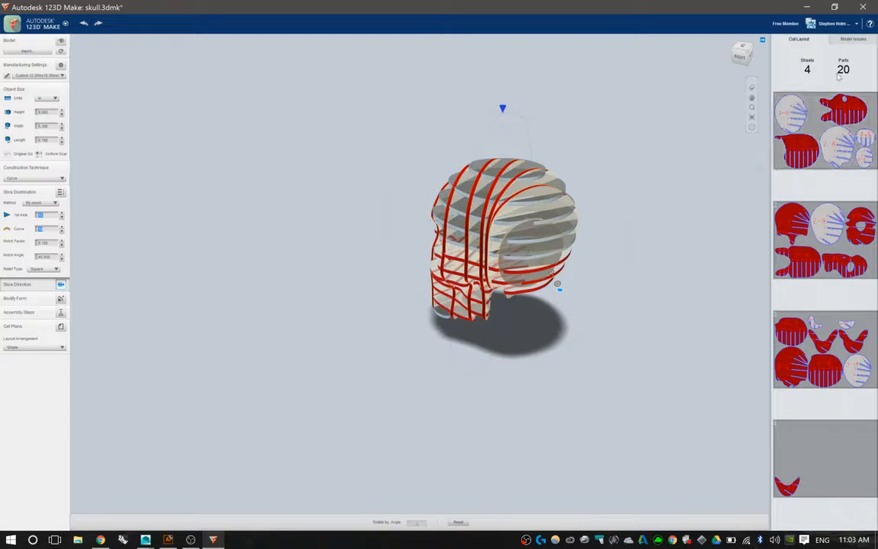
pyautogui.click(862, 39)
pyautogui.click(801, 75)
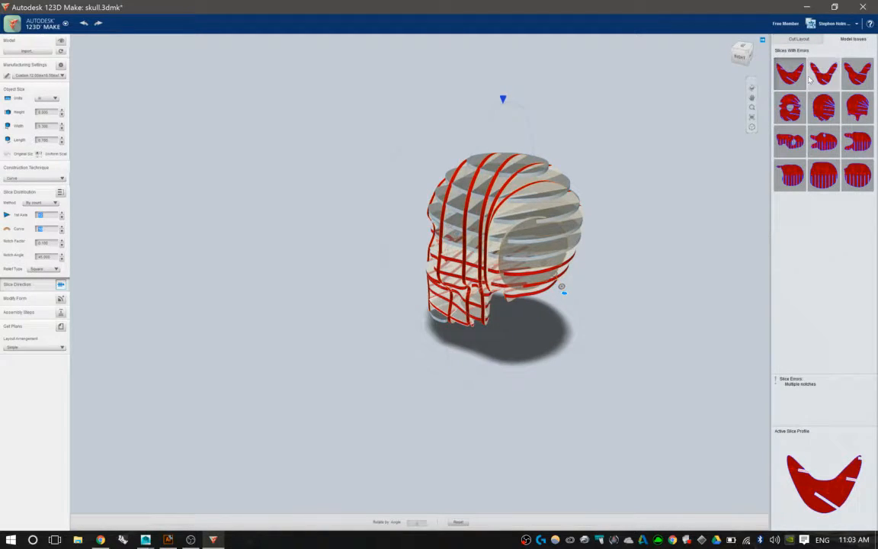
pyautogui.click(800, 110)
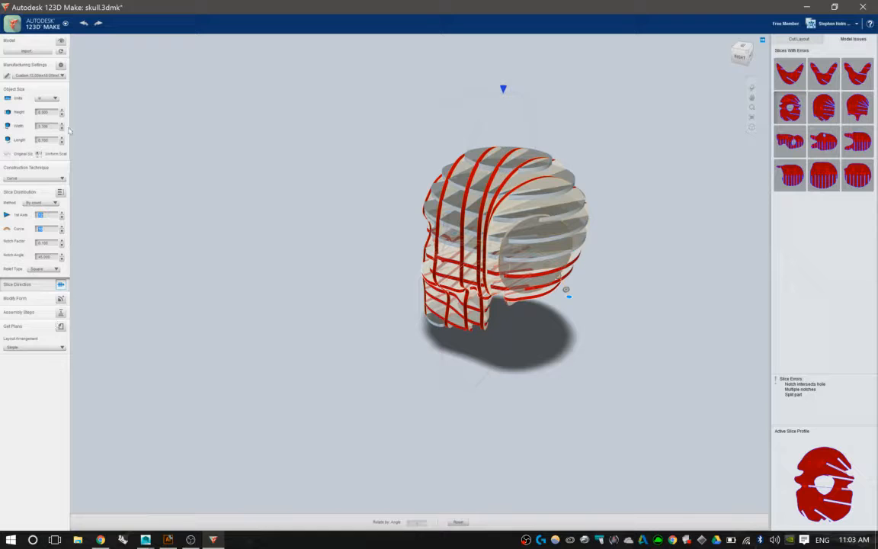
# - Switch the skull to the Radial Slices construction technique and raise the radial count to 17
pyautogui.click(50, 178)
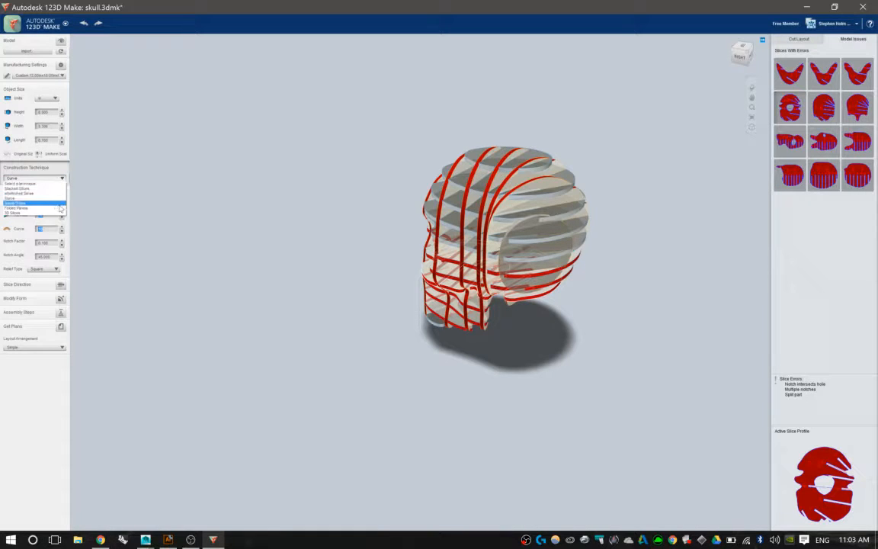
pyautogui.click(63, 203)
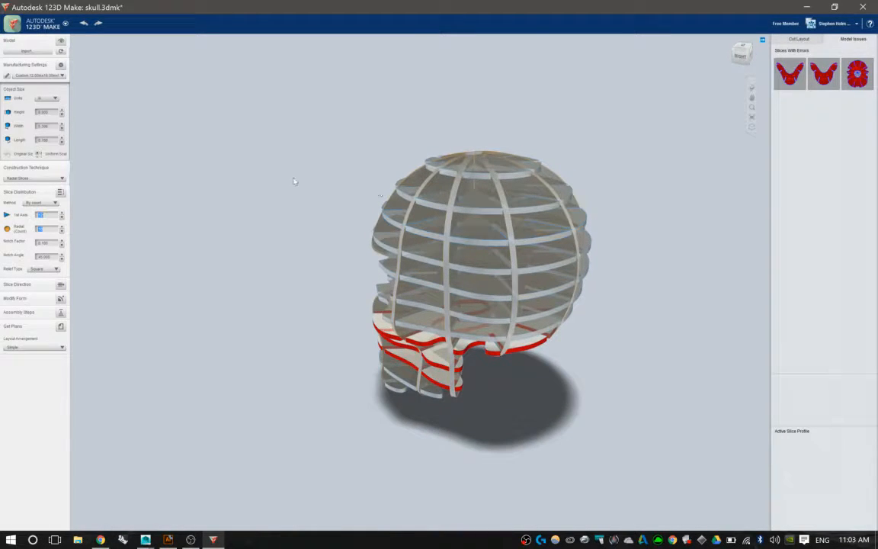
pyautogui.moveTo(243, 200); pyautogui.dragTo(287, 286)
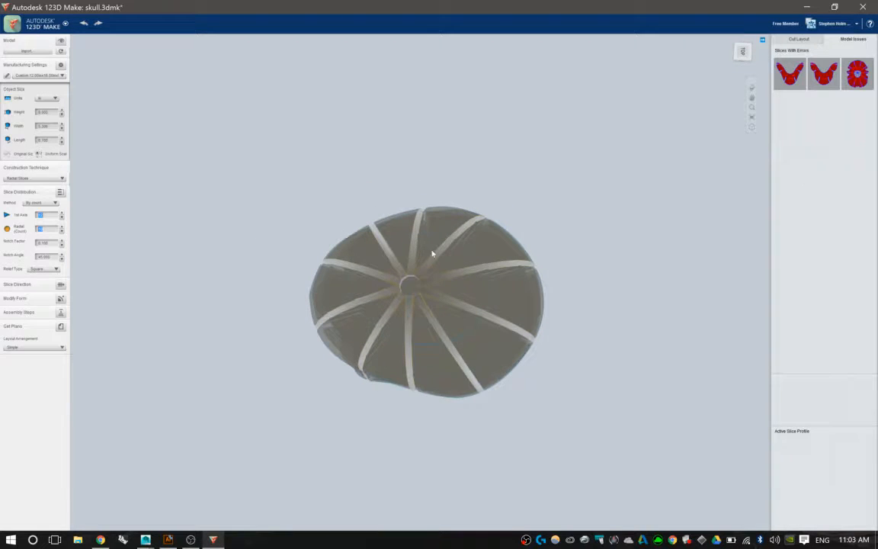
pyautogui.moveTo(305, 321); pyautogui.dragTo(301, 217)
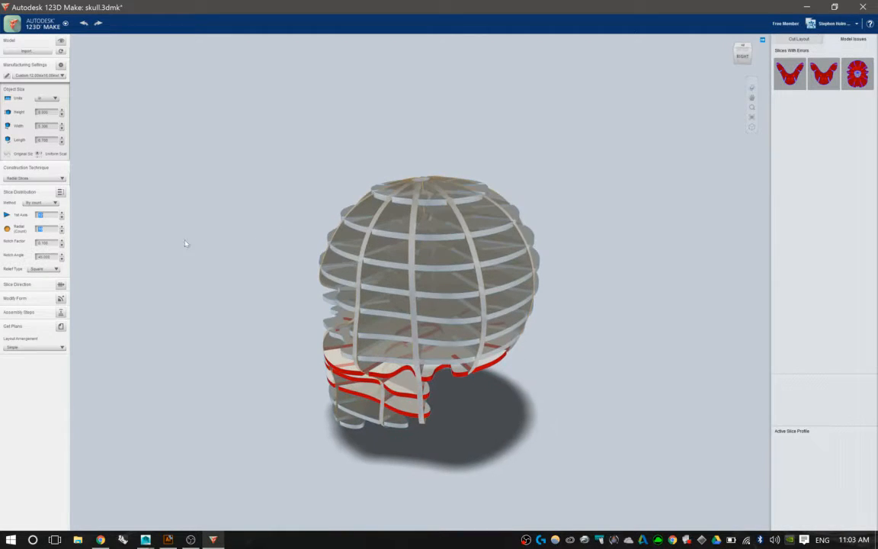
pyautogui.click(63, 226)
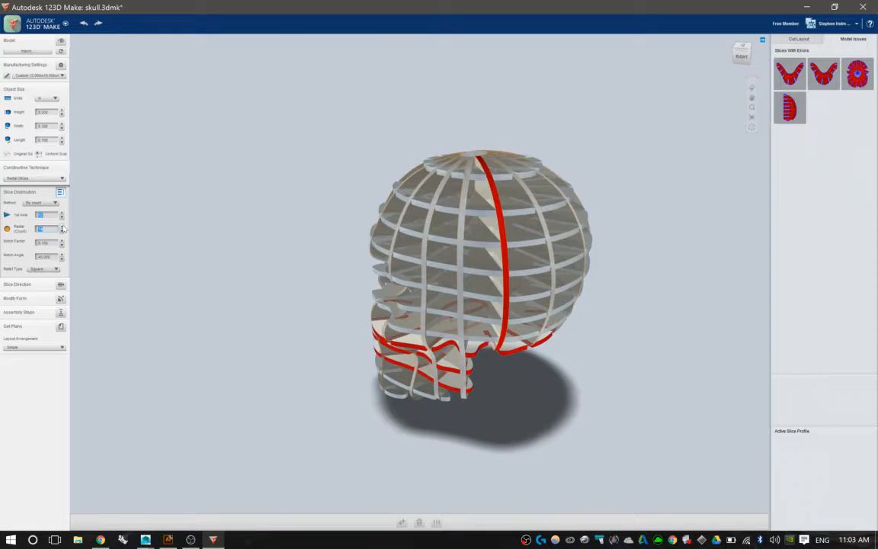
pyautogui.click(64, 228)
pyautogui.moveTo(301, 166); pyautogui.dragTo(435, 131)
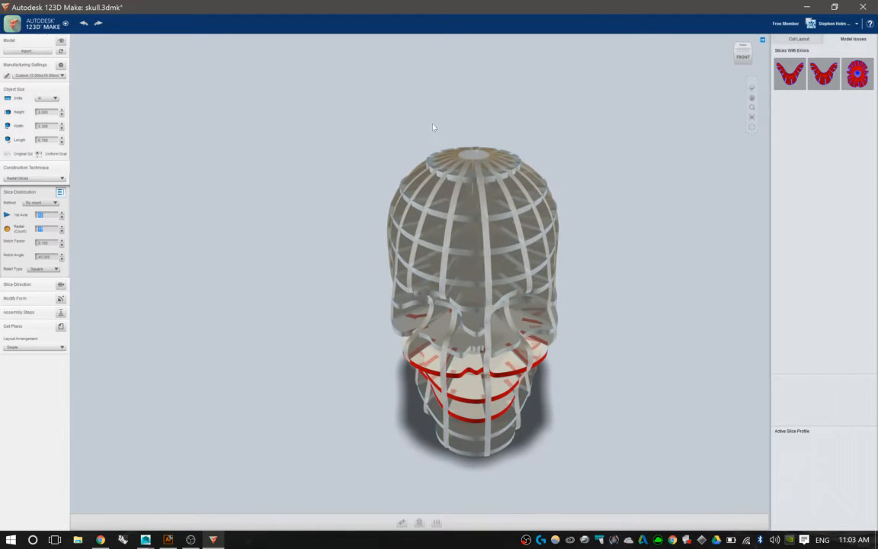
# - Tilt the radial slice direction toward the skull's face and shift the slicing centre toward the back of the head
pyautogui.click(57, 284)
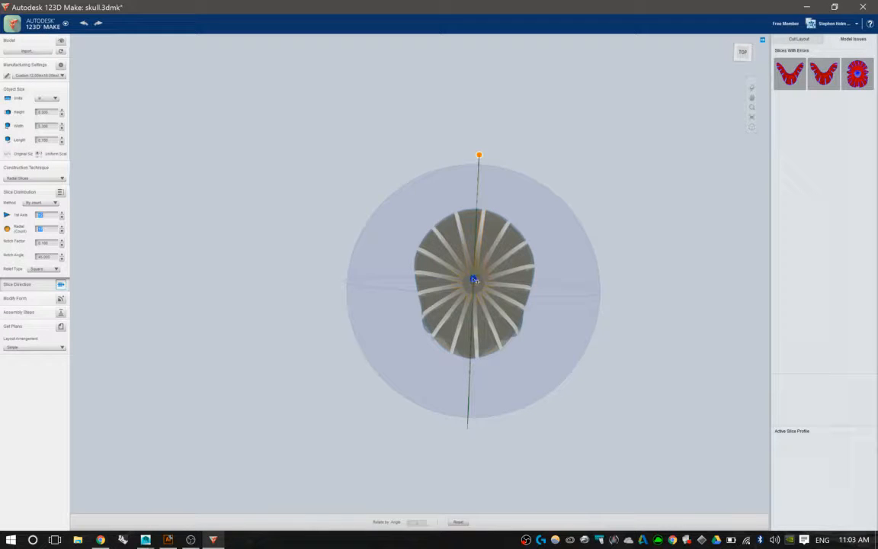
pyautogui.moveTo(481, 262); pyautogui.dragTo(337, 204, button='right')
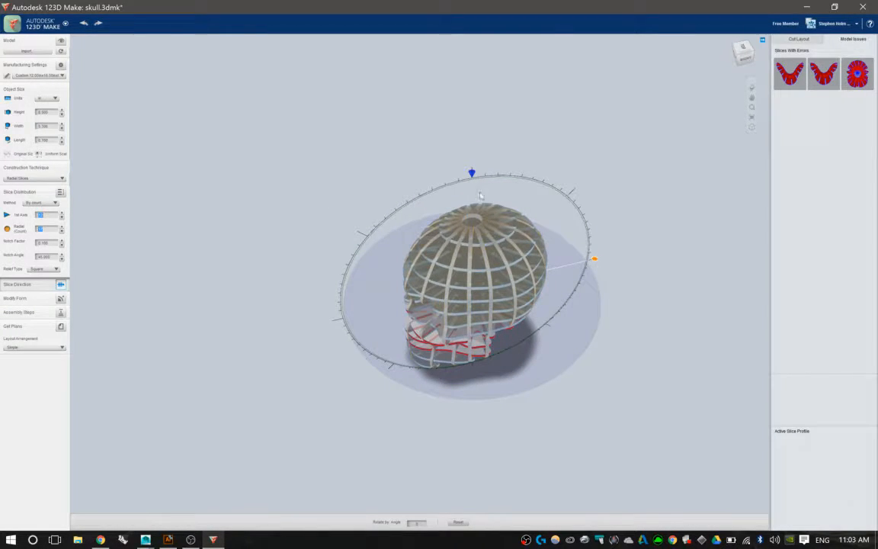
pyautogui.moveTo(471, 172); pyautogui.dragTo(412, 158)
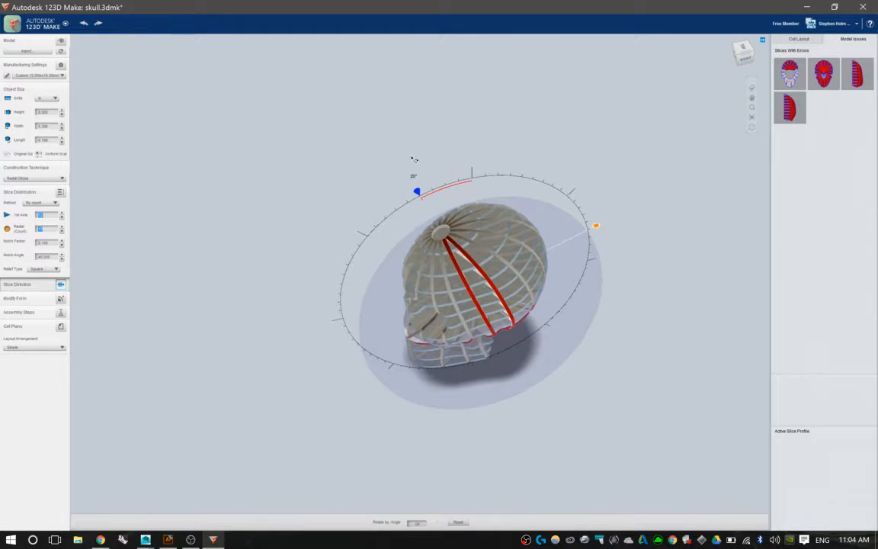
pyautogui.moveTo(533, 324); pyautogui.dragTo(596, 304)
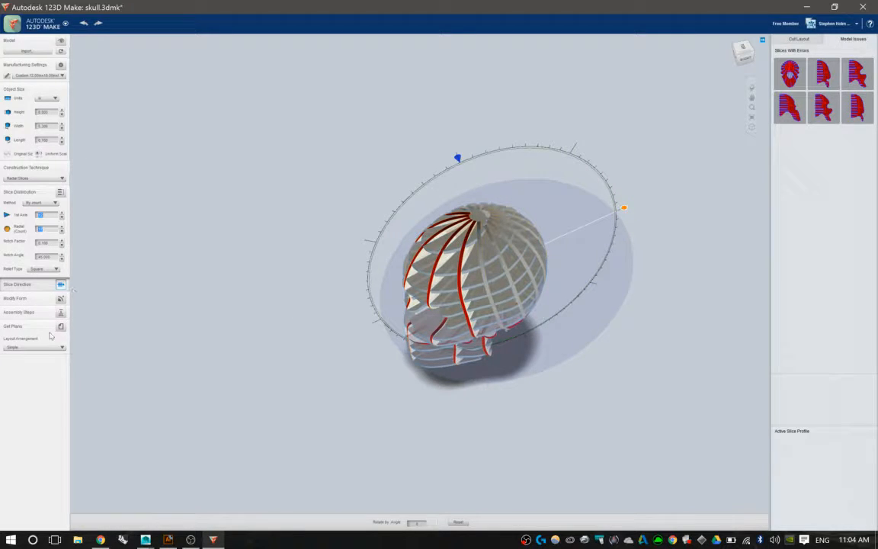
# - Show the skull's assembly steps and move the sequence back from the finished model to part Y-2
pyautogui.click(61, 312)
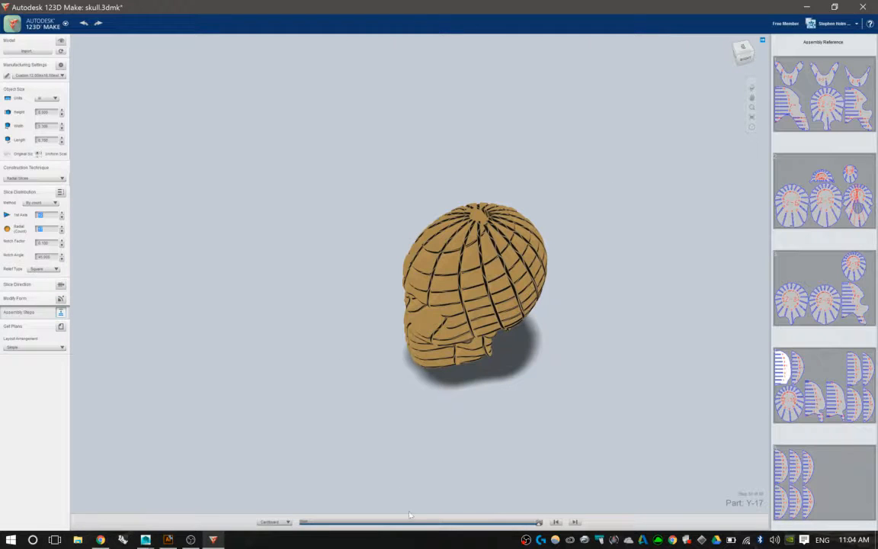
pyautogui.moveTo(539, 523); pyautogui.dragTo(394, 523)
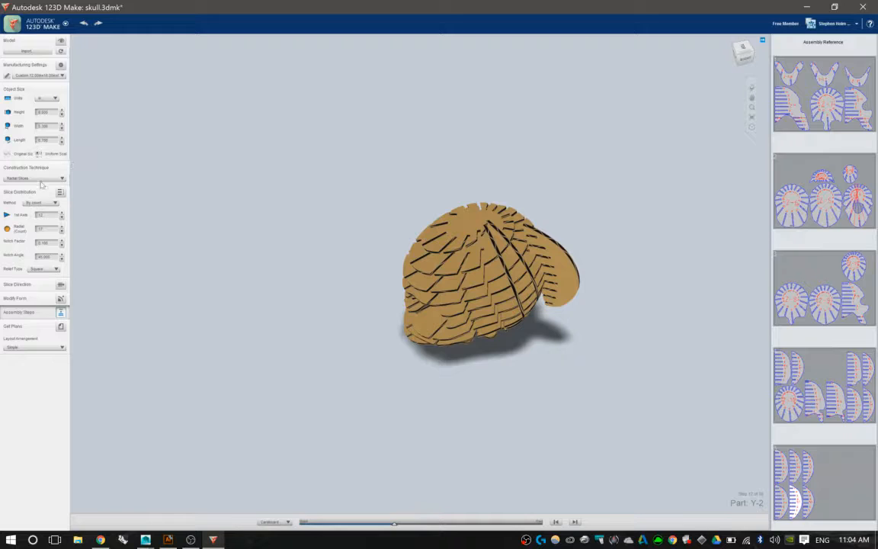
# - Switch the skull's construction technique to Folded Panels and view the faceted result from the front side
pyautogui.click(42, 180)
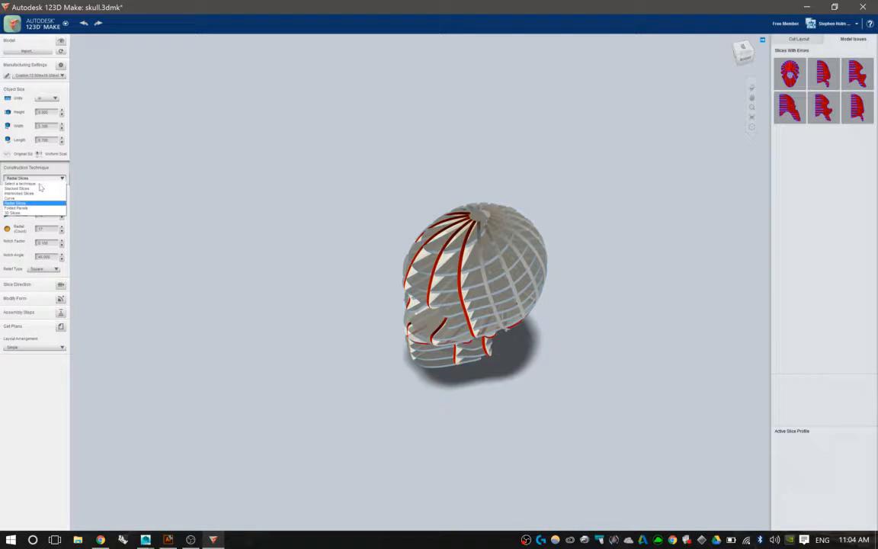
pyautogui.click(36, 208)
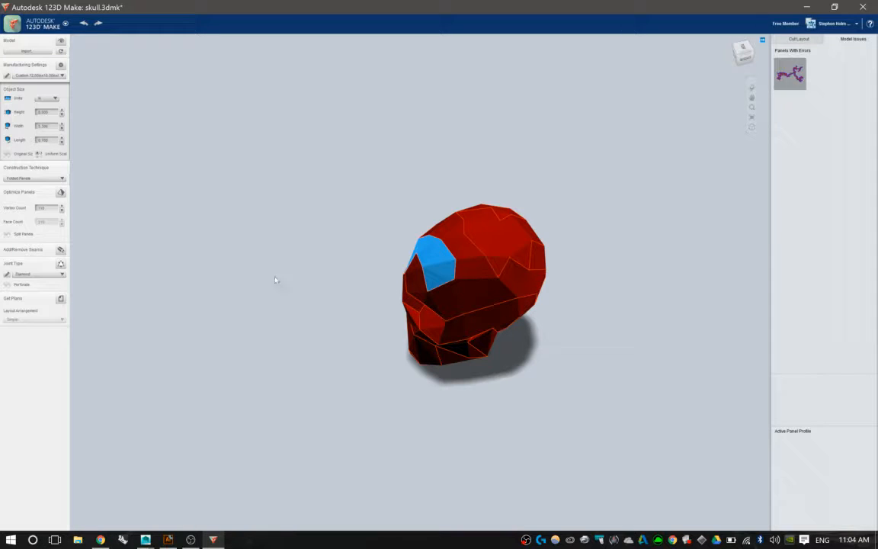
pyautogui.moveTo(301, 243); pyautogui.dragTo(296, 193, button='middle')
pyautogui.moveTo(290, 192); pyautogui.dragTo(337, 172, button='right')
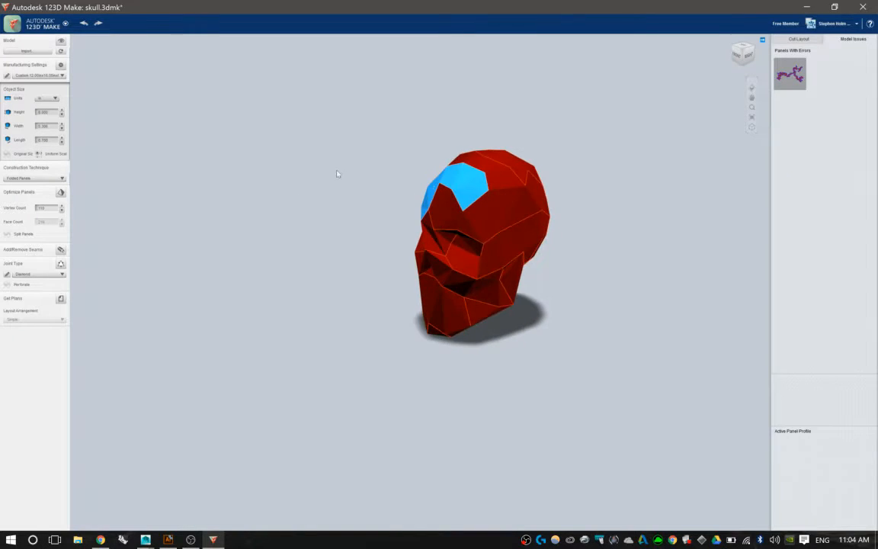
# - Set the vertex count of the skull's folded panels to 500
pyautogui.moveTo(309, 182); pyautogui.dragTo(257, 223, button='middle')
pyautogui.moveTo(288, 214); pyautogui.dragTo(348, 196, button='right')
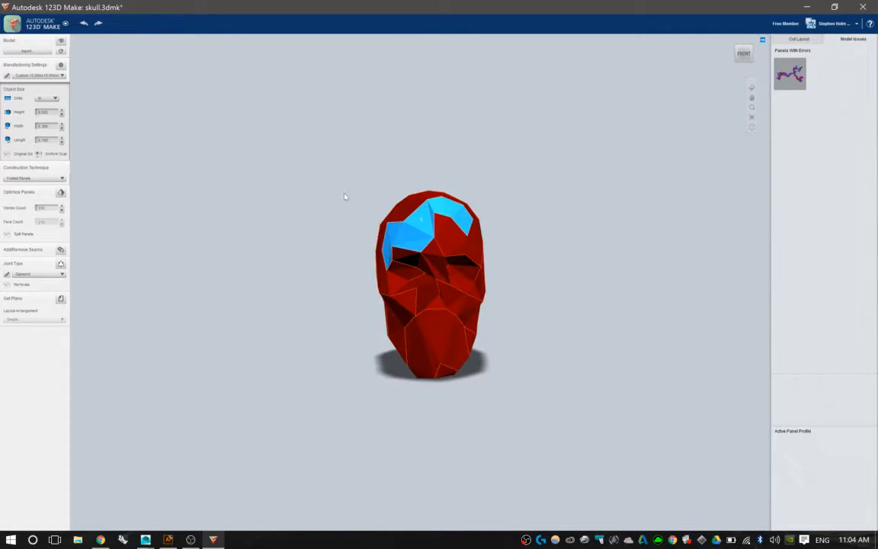
pyautogui.moveTo(347, 196); pyautogui.dragTo(306, 228, button='middle')
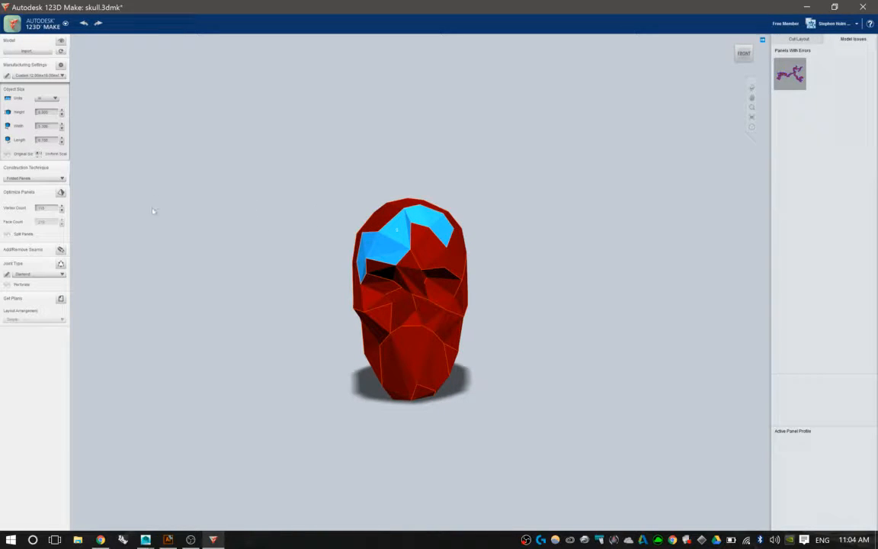
pyautogui.moveTo(244, 234)
pyautogui.mouseDown(button='right')
pyautogui.moveTo(134, 226)
pyautogui.moveTo(243, 196)
pyautogui.moveTo(254, 225)
pyautogui.moveTo(246, 250)
pyautogui.mouseUp(button='right')
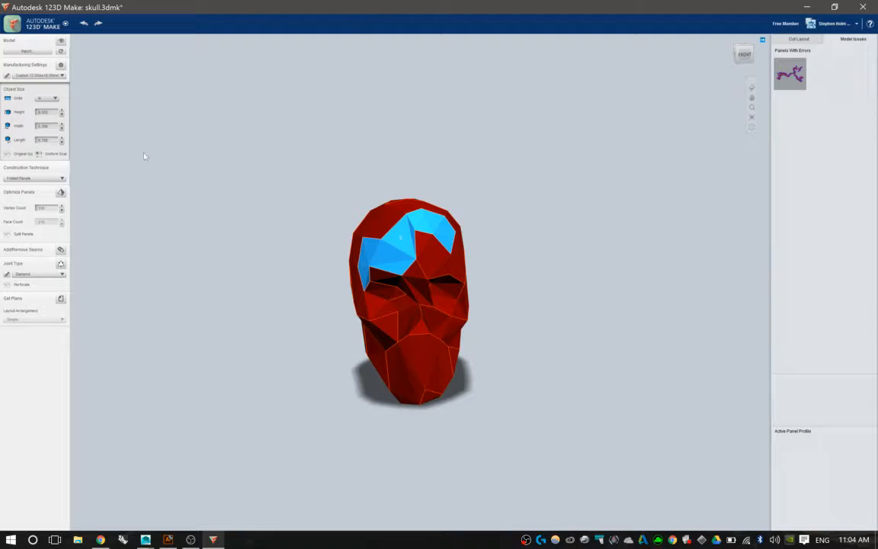
pyautogui.doubleClick(42, 208)
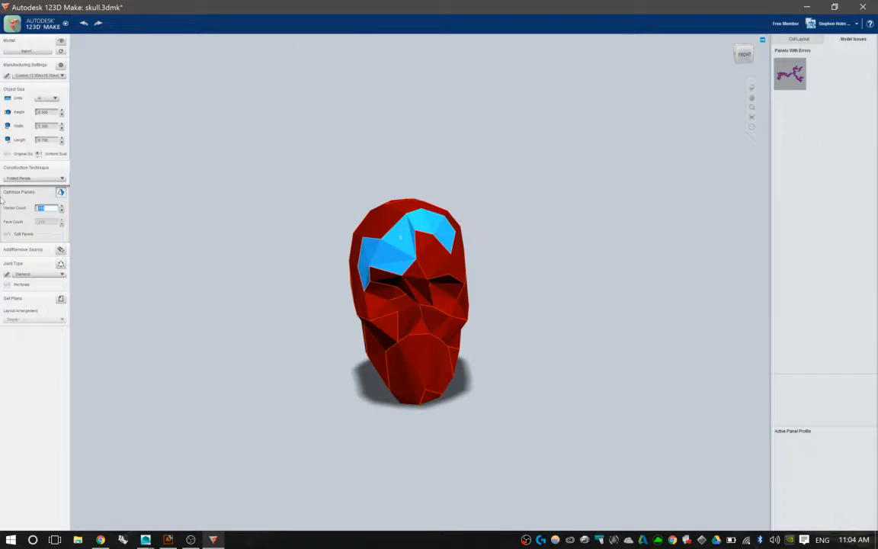
pyautogui.press('Return')
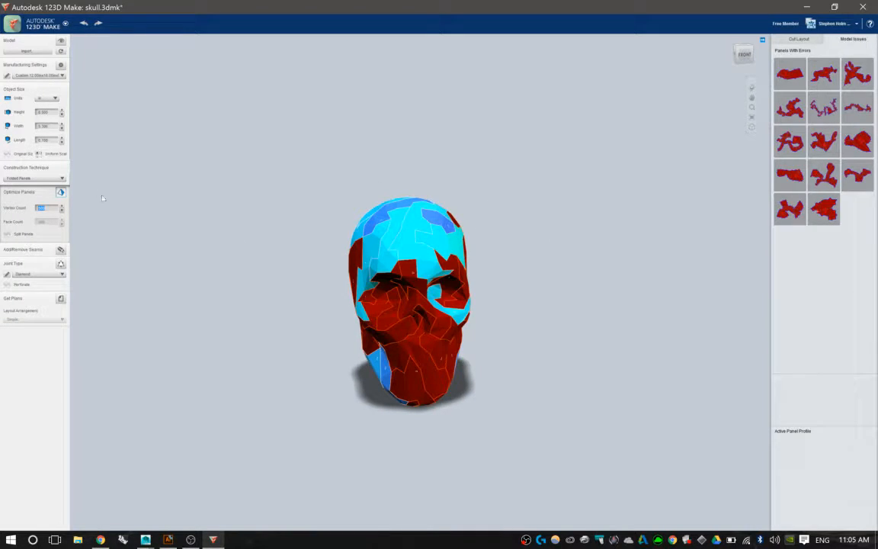
# - Examine several panels with errors from the model issues and locate them on the skull from different sides
pyautogui.moveTo(403, 179); pyautogui.dragTo(494, 304, button='right')
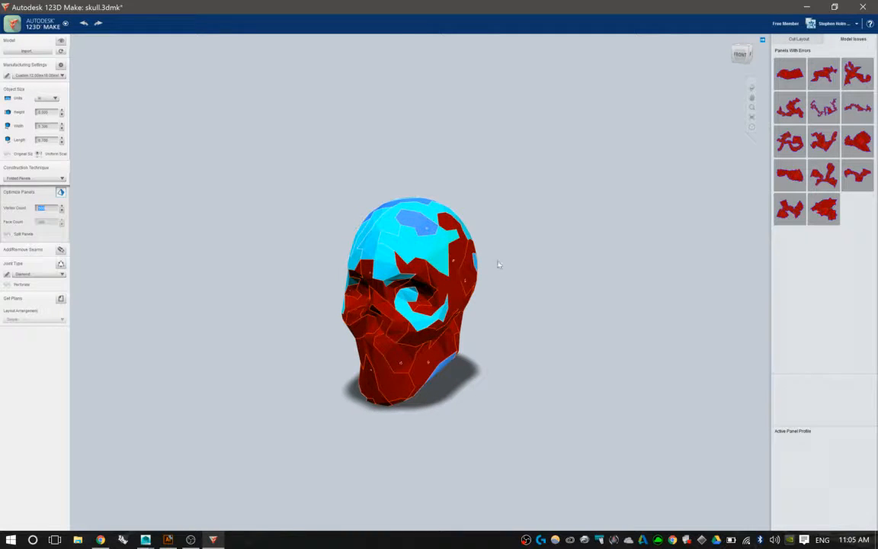
pyautogui.moveTo(498, 264); pyautogui.dragTo(348, 308, button='right')
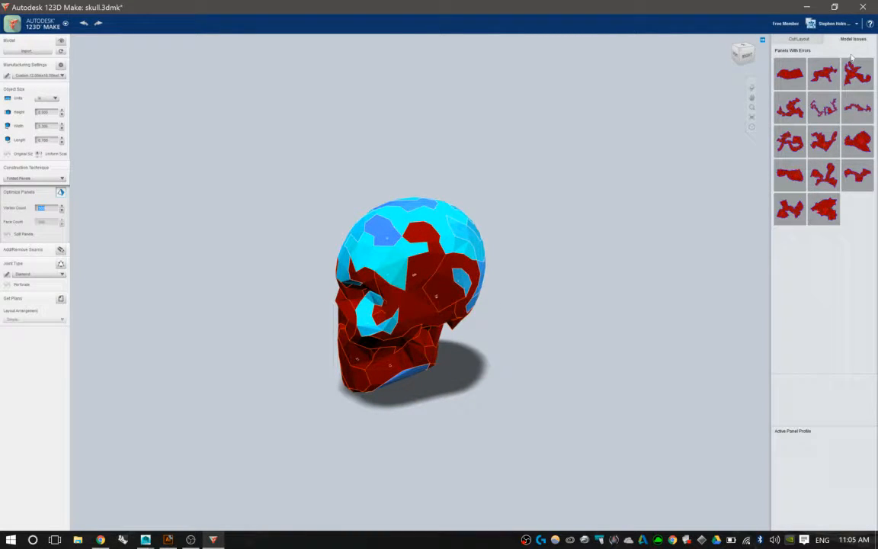
pyautogui.click(790, 74)
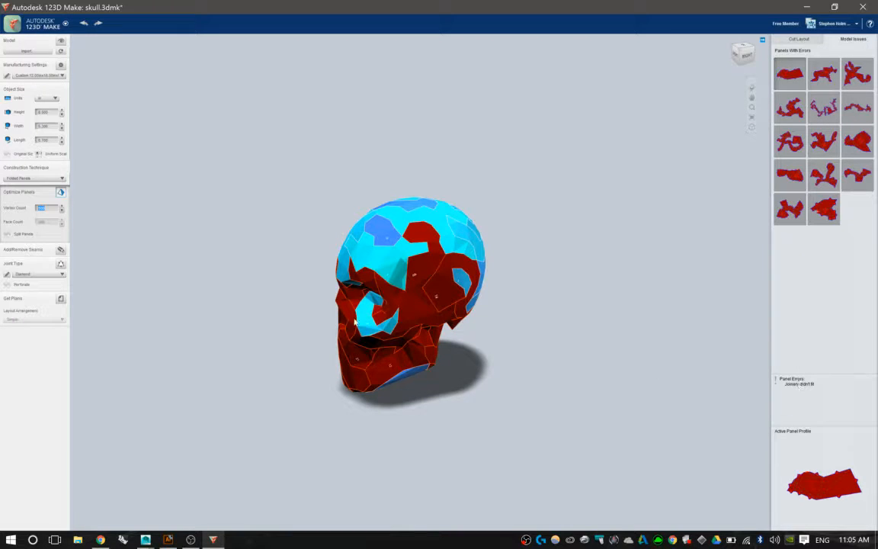
pyautogui.click(825, 141)
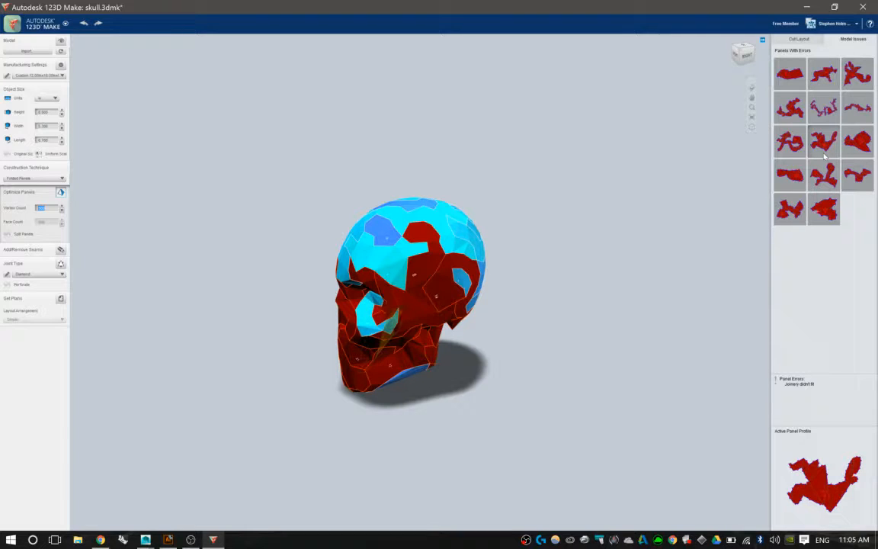
pyautogui.click(827, 174)
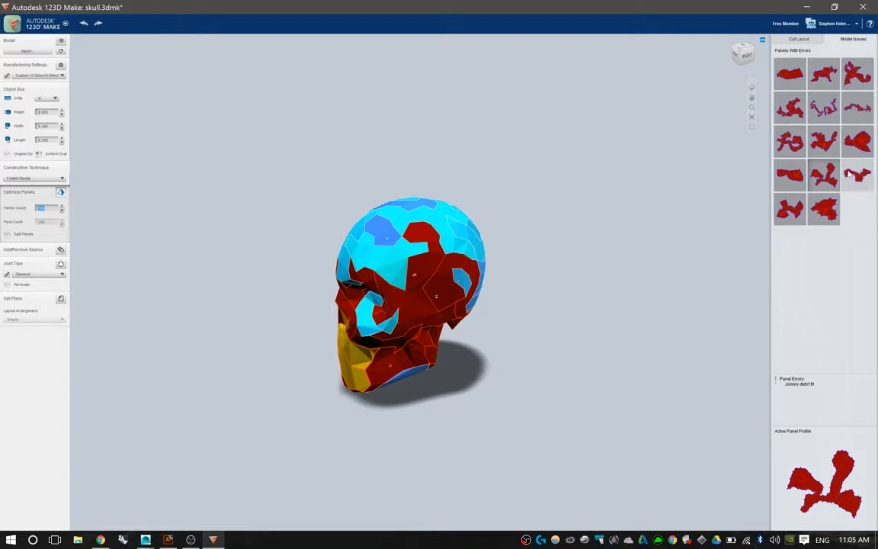
pyautogui.moveTo(610, 260); pyautogui.dragTo(680, 229)
pyautogui.moveTo(563, 233); pyautogui.dragTo(618, 231)
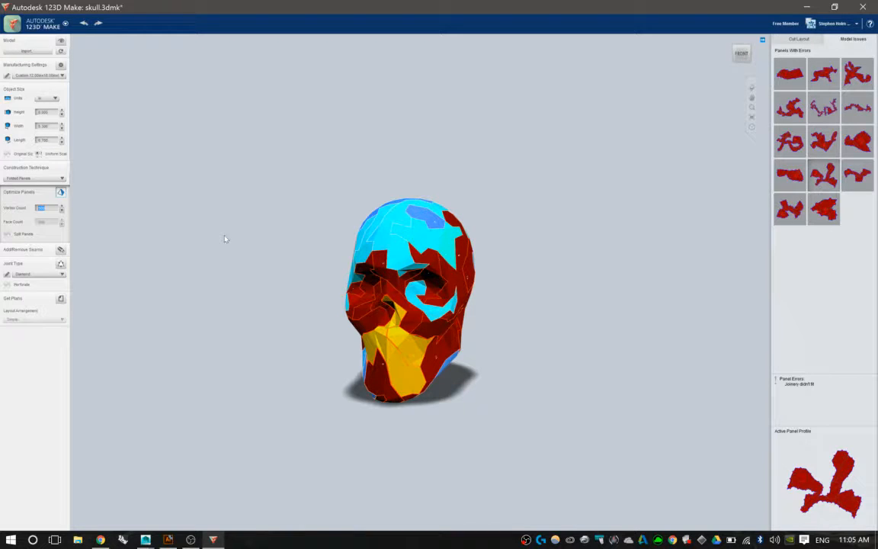
pyautogui.moveTo(215, 231); pyautogui.dragTo(333, 222)
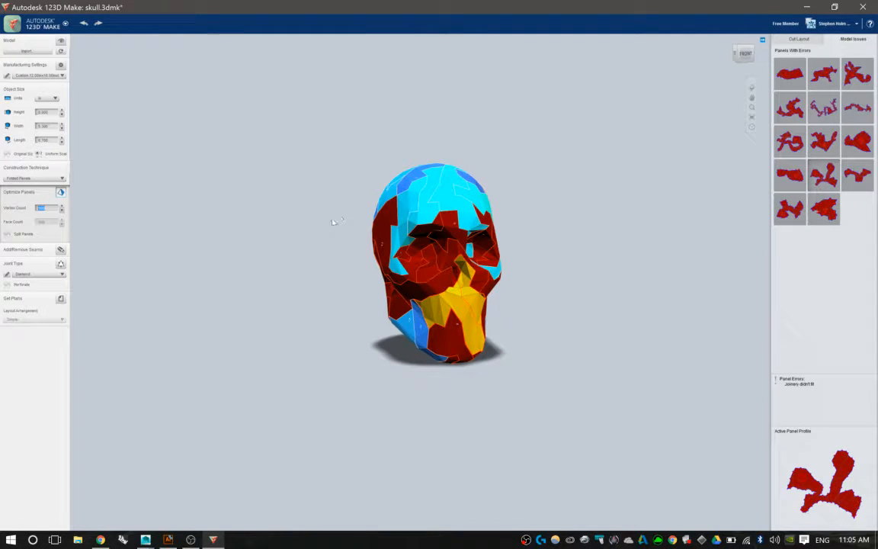
# - Show the editable seams for adding or removing on the skull and examine them around the forehead and face
pyautogui.click(61, 250)
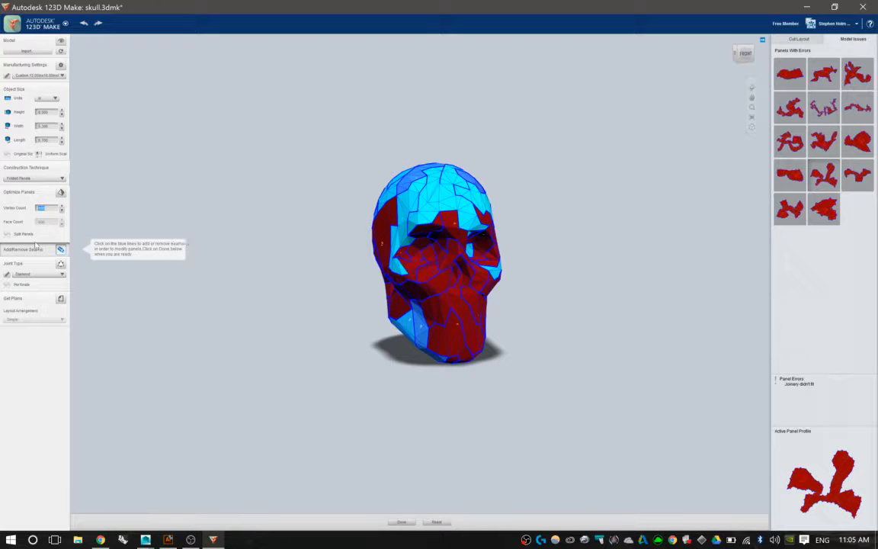
pyautogui.scroll(5, 393, 224)
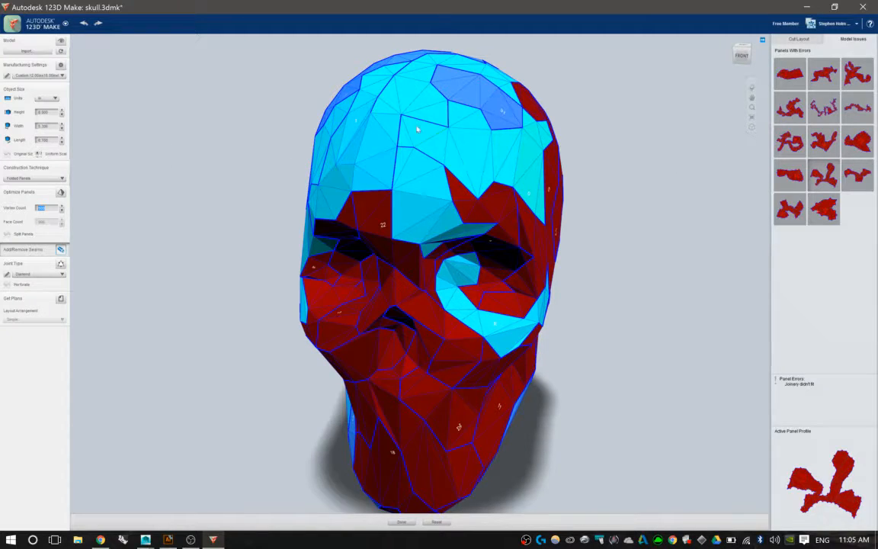
pyautogui.moveTo(418, 129); pyautogui.dragTo(324, 160, button='middle')
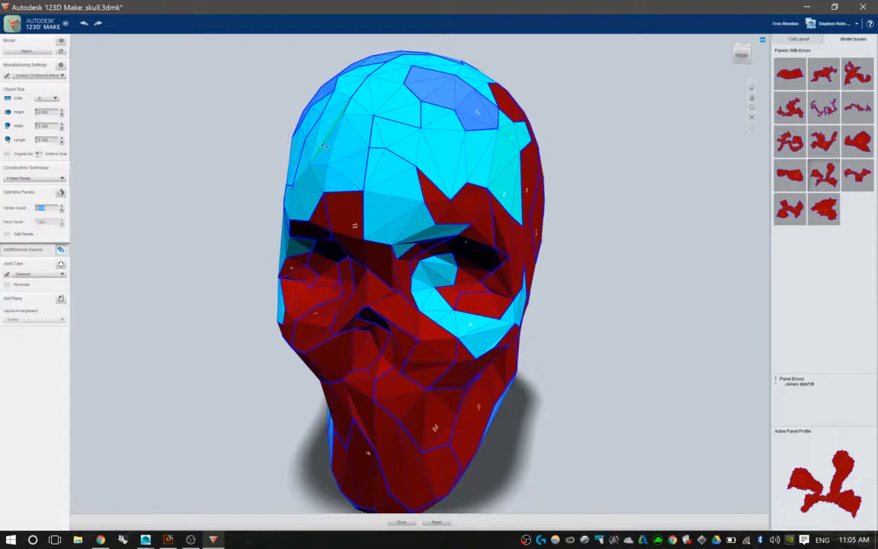
pyautogui.moveTo(379, 162); pyautogui.dragTo(576, 190, button='right')
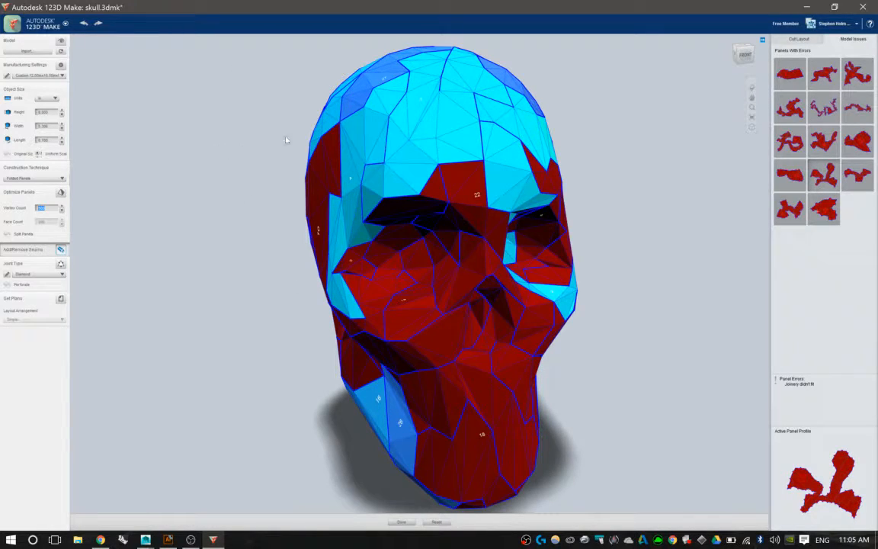
# - Switch the manufacturing settings to the unnamed_1 material preset
pyautogui.click(50, 75)
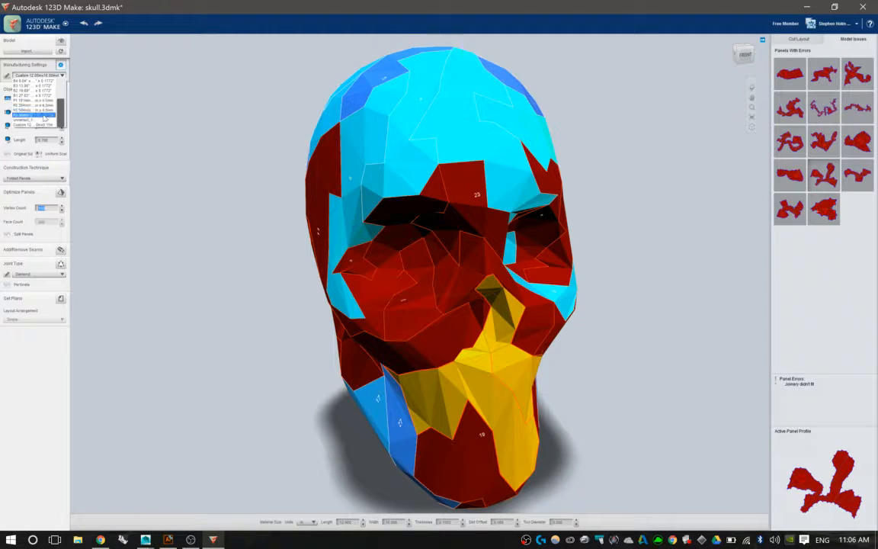
pyautogui.click(44, 120)
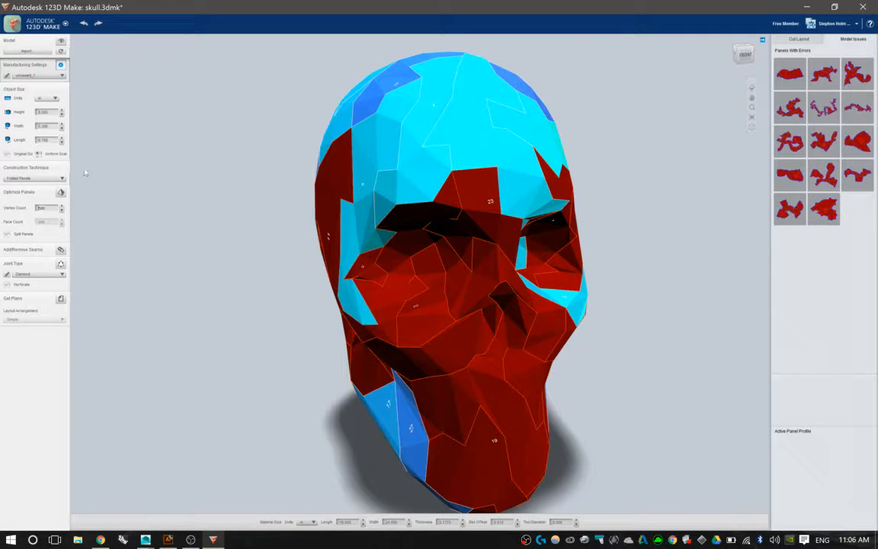
pyautogui.click(61, 192)
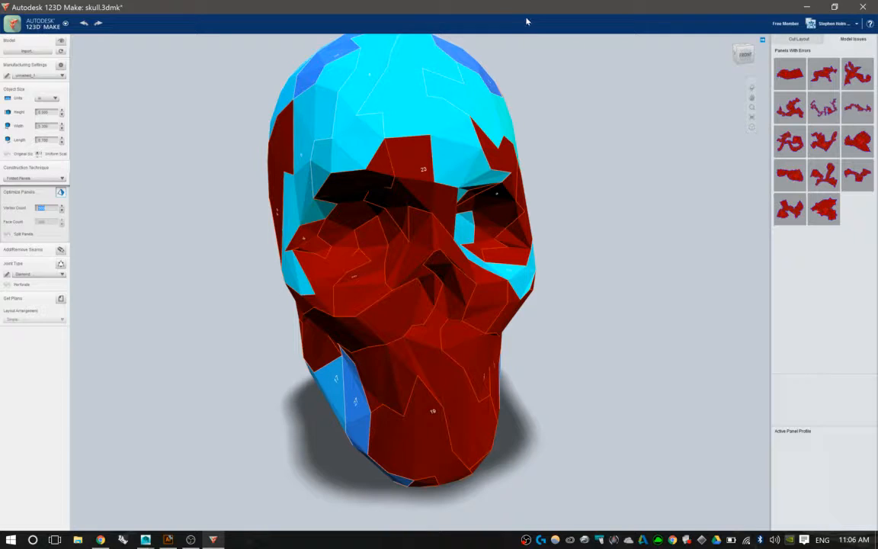
# - Look through the joint types available for the folded panels and show the cut layout sheets
pyautogui.click(44, 273)
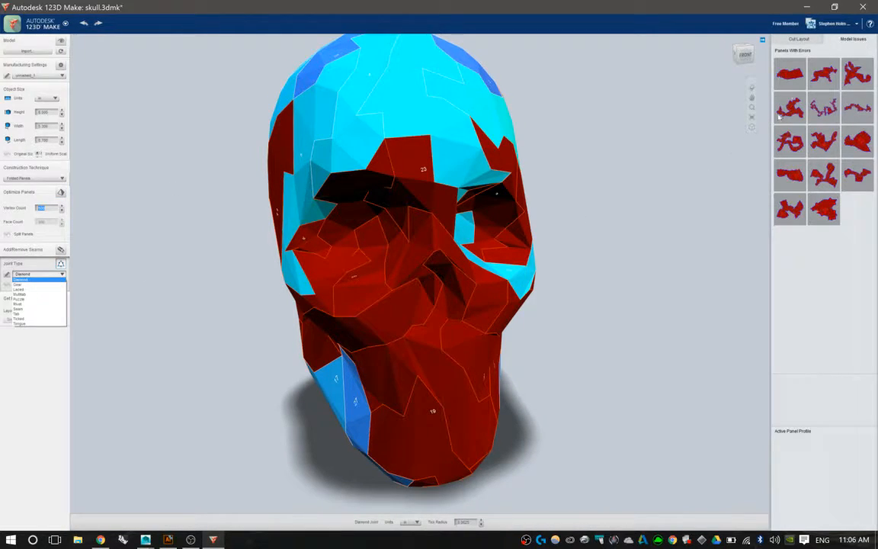
pyautogui.click(799, 40)
pyautogui.click(800, 38)
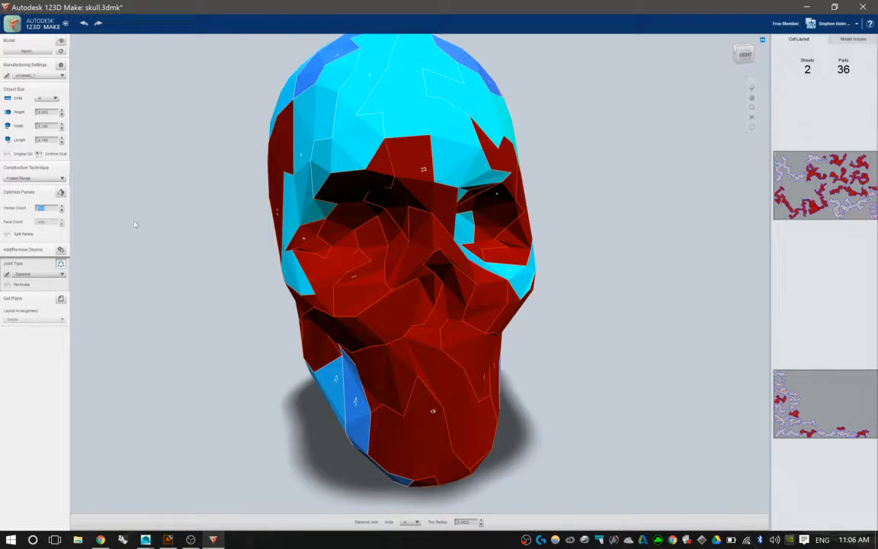
# - Try the Tab and Ticked joint types on the skull, and inspect the first cut sheet with ticked joints
pyautogui.click(42, 274)
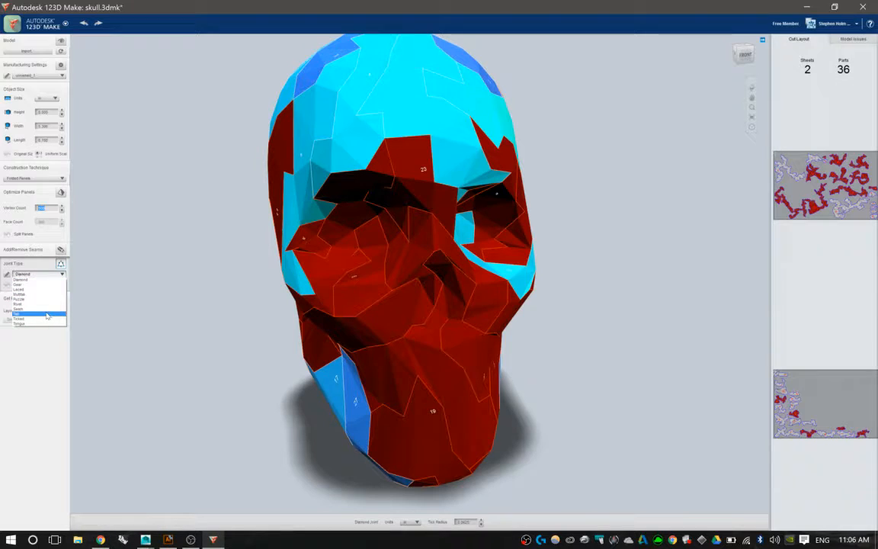
pyautogui.click(46, 314)
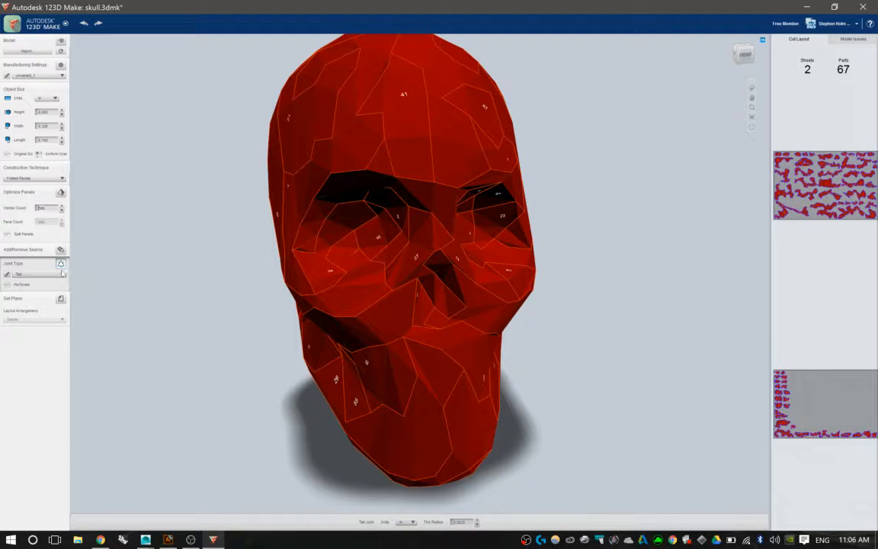
pyautogui.click(62, 274)
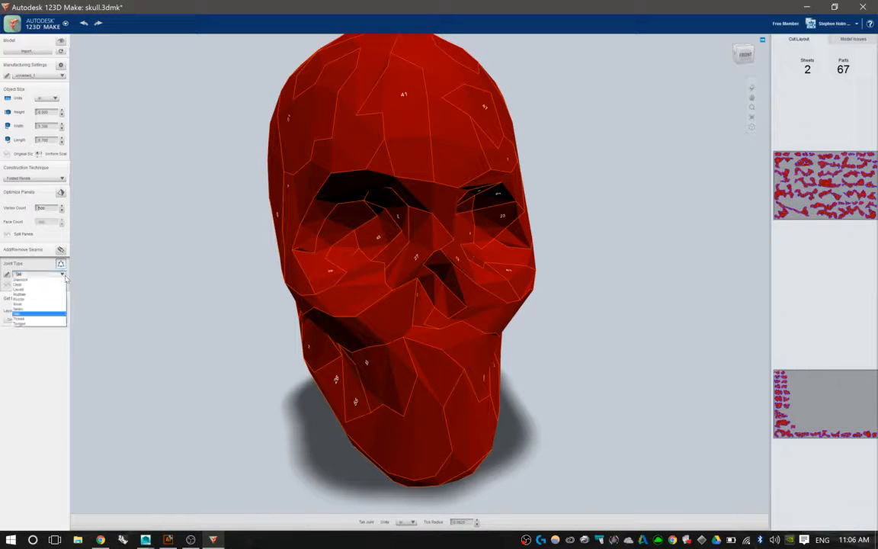
pyautogui.click(38, 320)
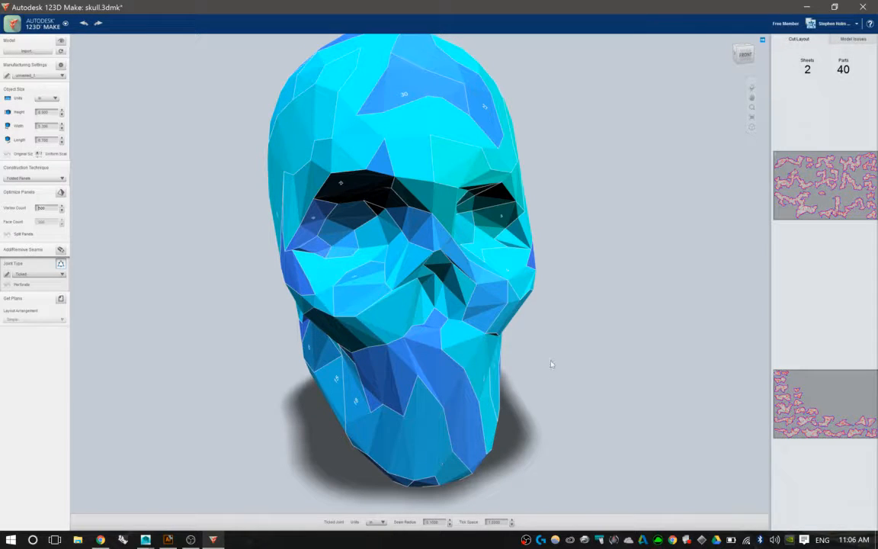
pyautogui.click(789, 162)
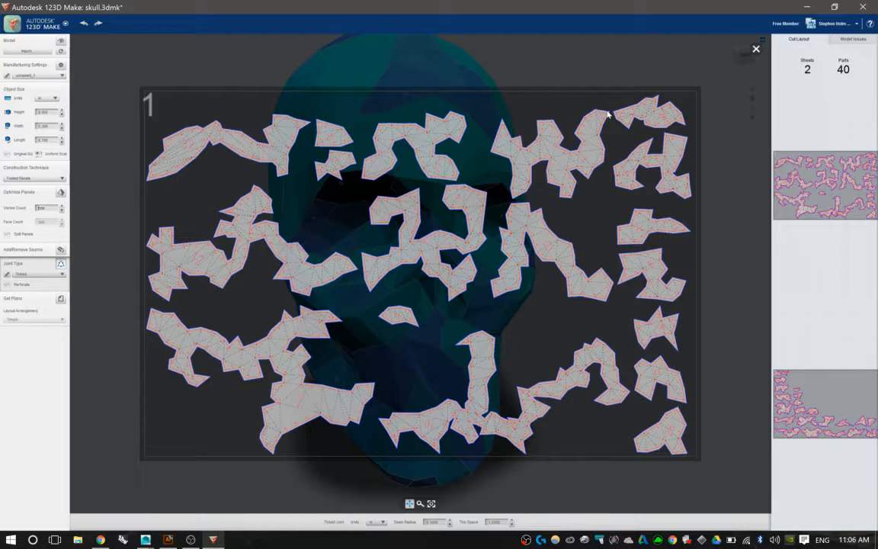
pyautogui.click(756, 51)
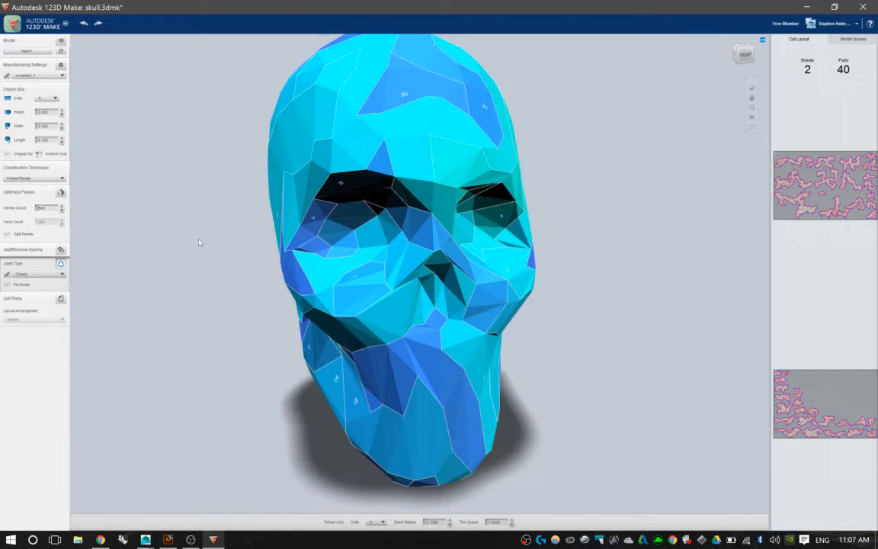
# - Set the joint type to Tongue and inspect the tongues and slots of the parts on the first cut sheet
pyautogui.click(37, 273)
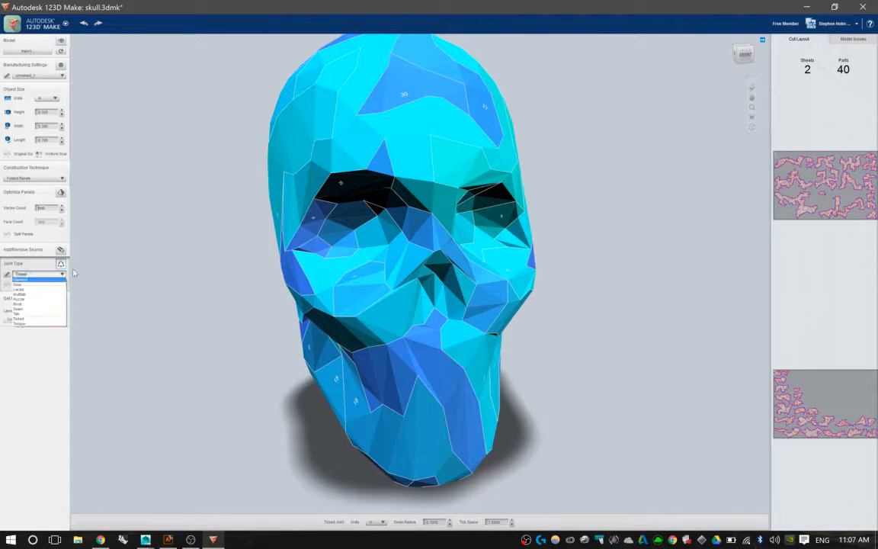
pyautogui.click(48, 323)
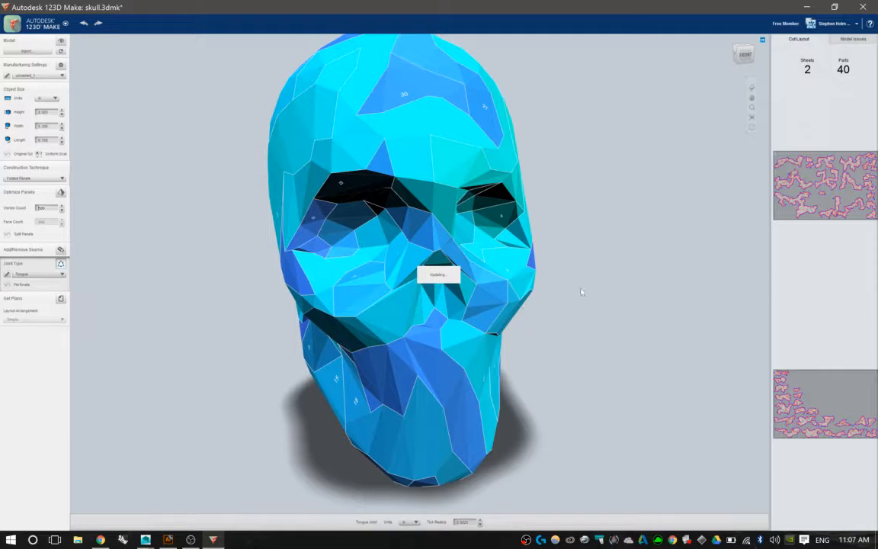
pyautogui.click(844, 194)
pyautogui.scroll(5, 457, 229)
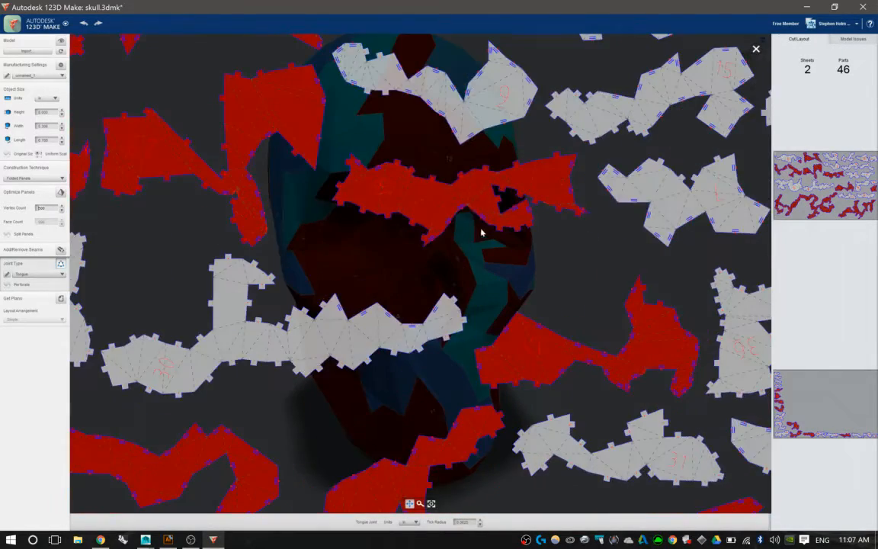
pyautogui.scroll(2, 469, 194)
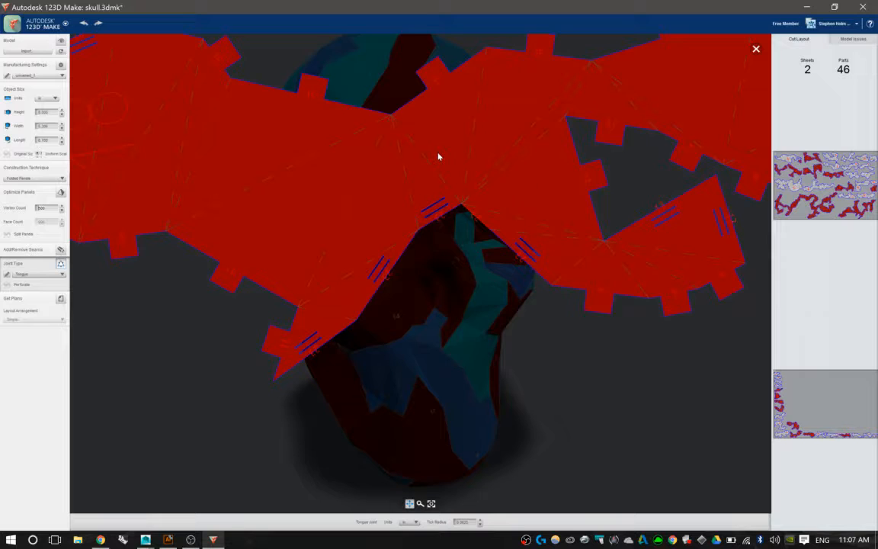
pyautogui.click(756, 48)
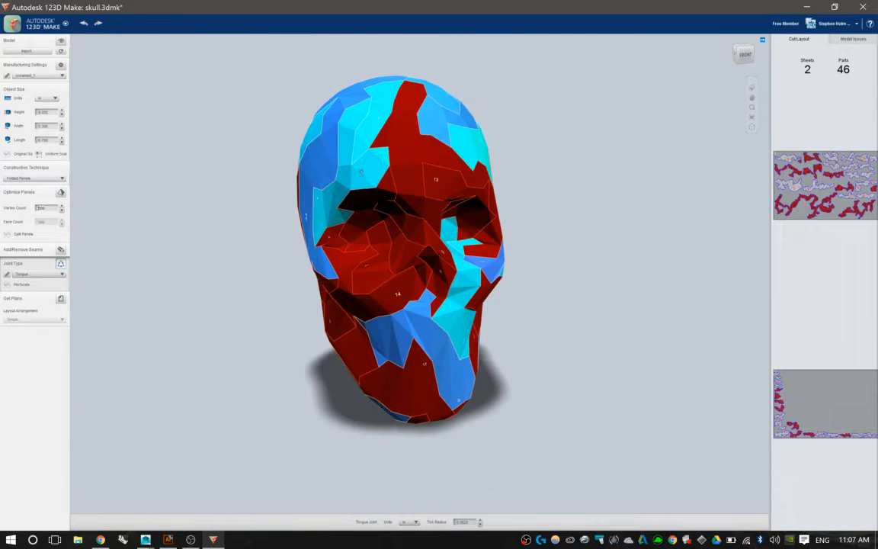
pyautogui.moveTo(320, 145); pyautogui.dragTo(324, 173, button='middle')
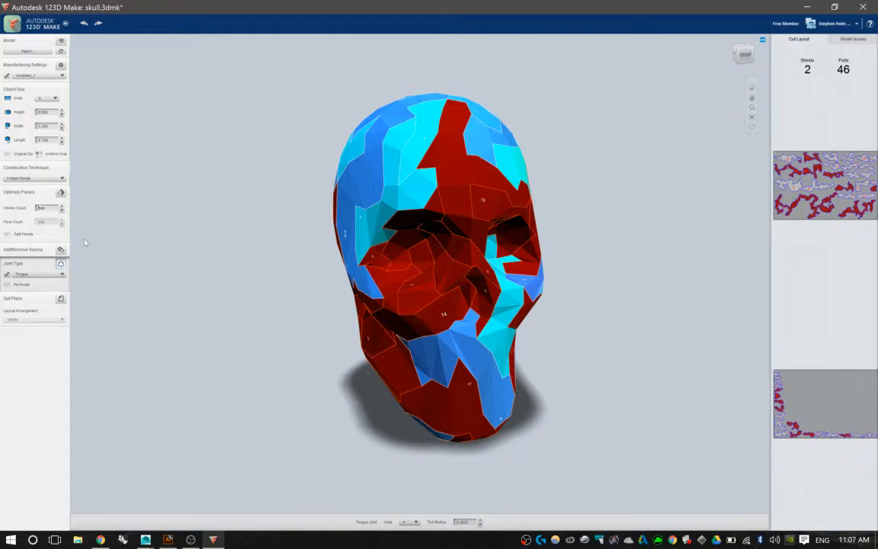
# - Reselect the Tongue joint, turn on Perforate, and inspect the perforated fold lines on the first cut sheet
pyautogui.click(38, 274)
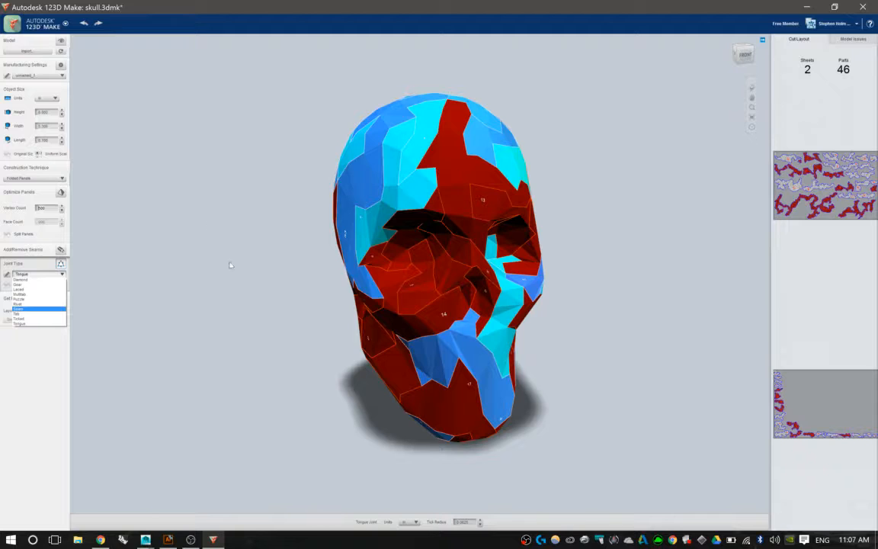
pyautogui.click(20, 323)
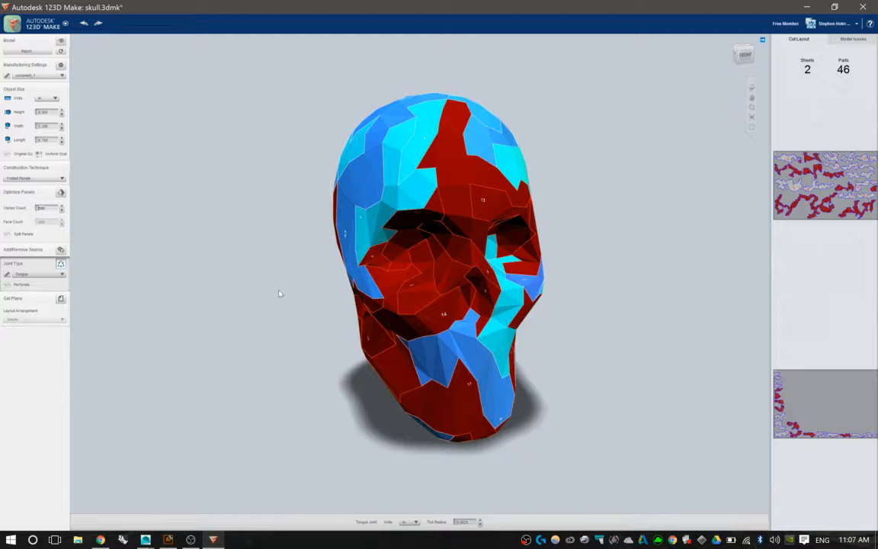
pyautogui.click(21, 285)
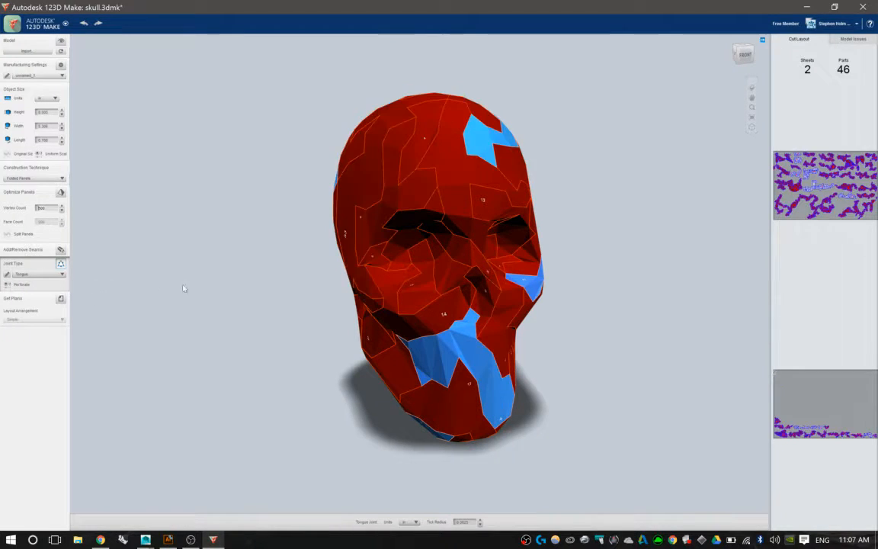
pyautogui.click(800, 193)
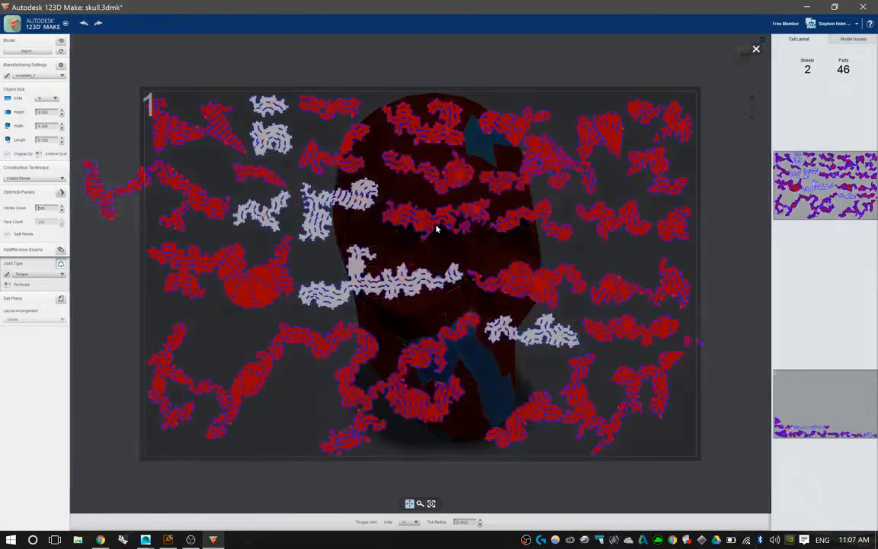
pyautogui.scroll(2, 420, 217)
pyautogui.scroll(5, 418, 217)
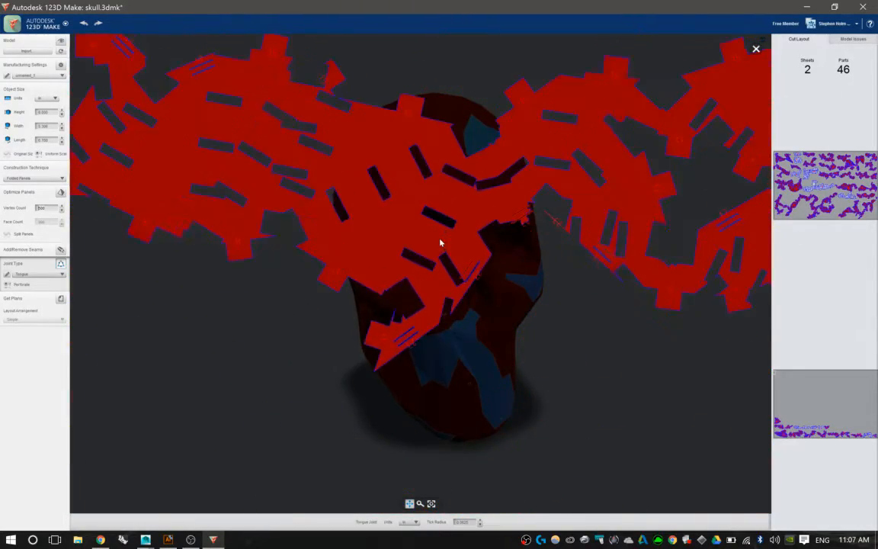
pyautogui.scroll(-5, 451, 228)
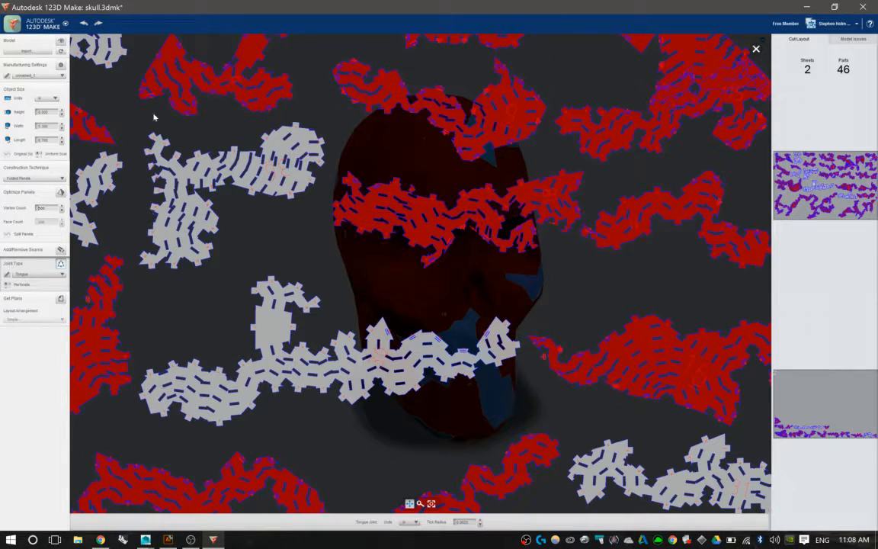
# - Try the B5 6.93" x 9.84" x 0.1772" material preset and inspect the parts on cut sheet 2
pyautogui.click(61, 64)
pyautogui.click(38, 75)
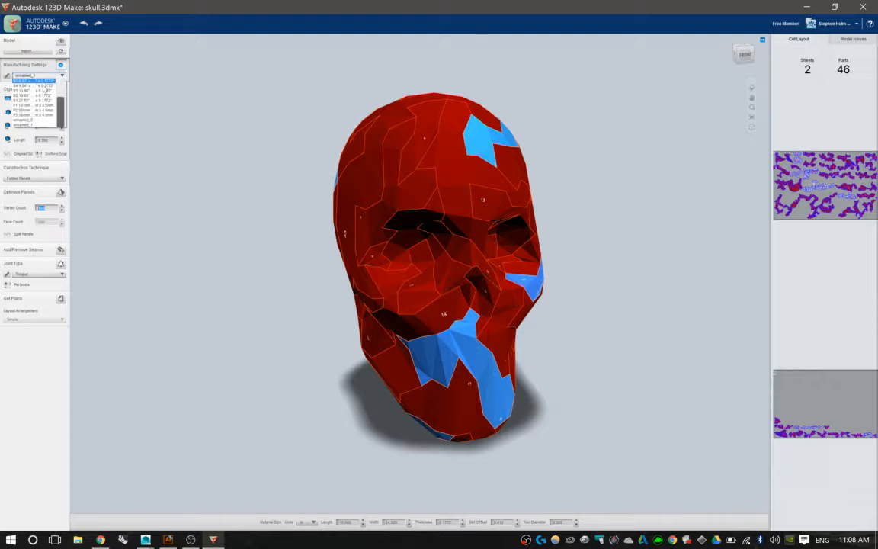
pyautogui.click(34, 80)
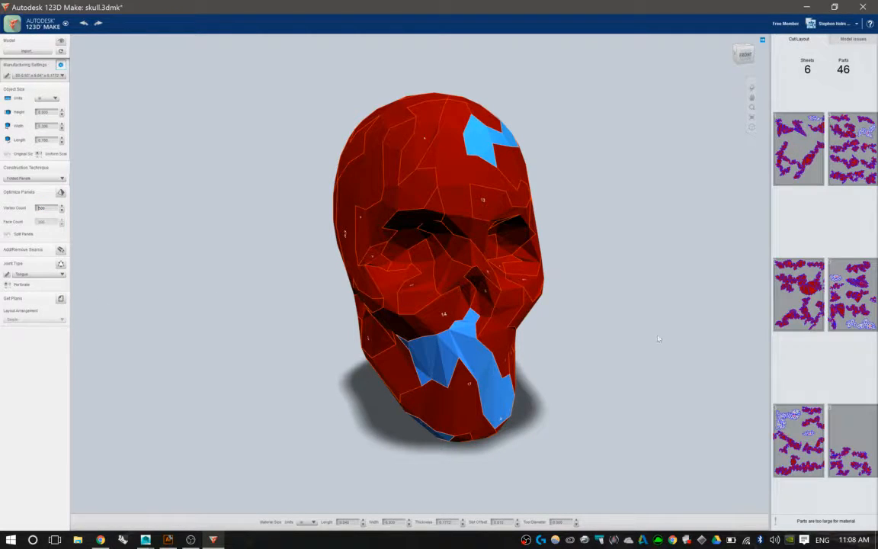
pyautogui.click(808, 290)
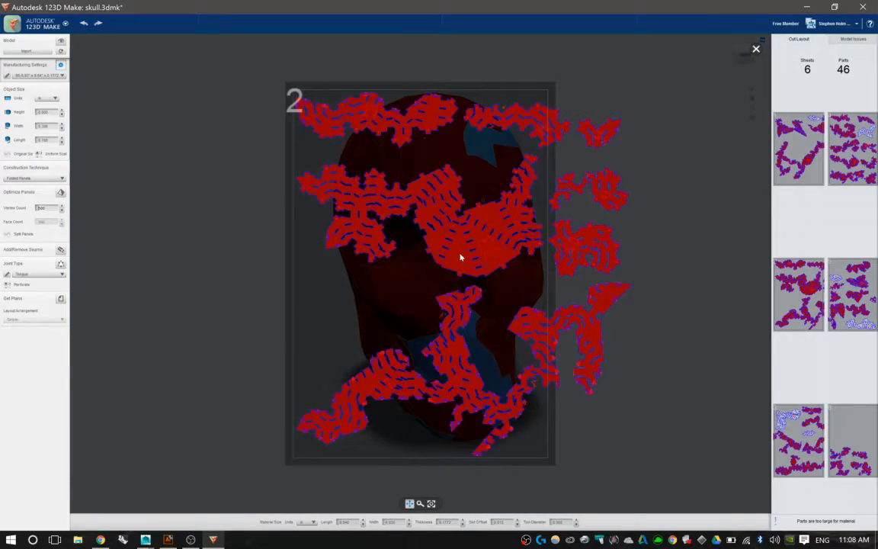
pyautogui.scroll(10, 460, 258)
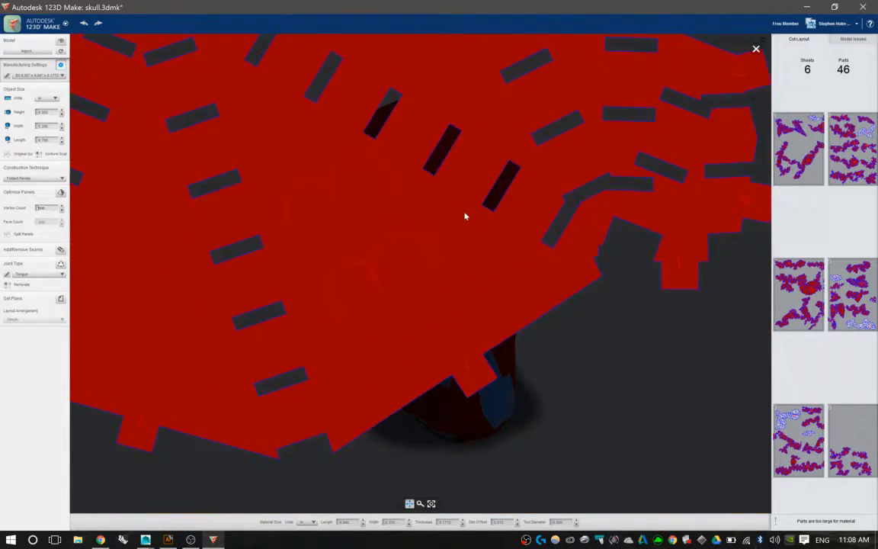
pyautogui.scroll(-5, 465, 197)
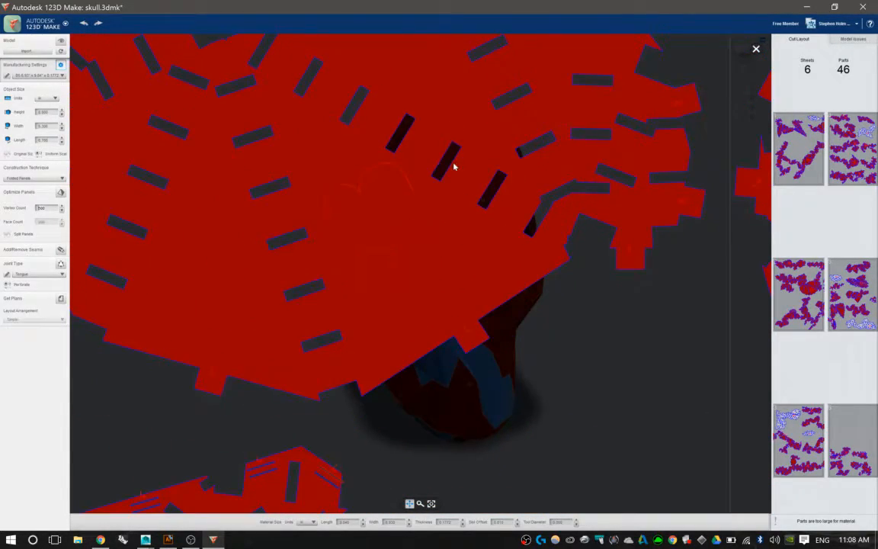
pyautogui.scroll(-3, 455, 167)
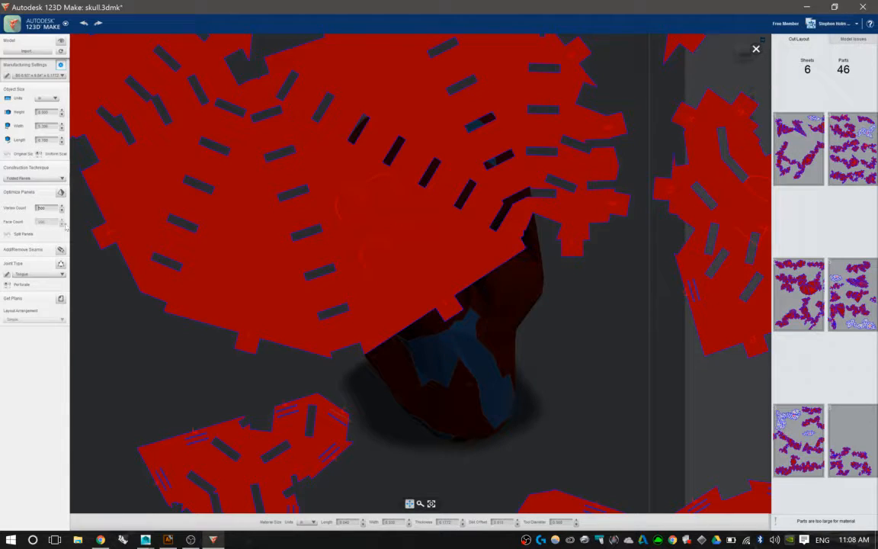
# - Turn off Perforate, check the folded parts on sheet 2, and bring up the plans for all cut sheets
pyautogui.click(6, 282)
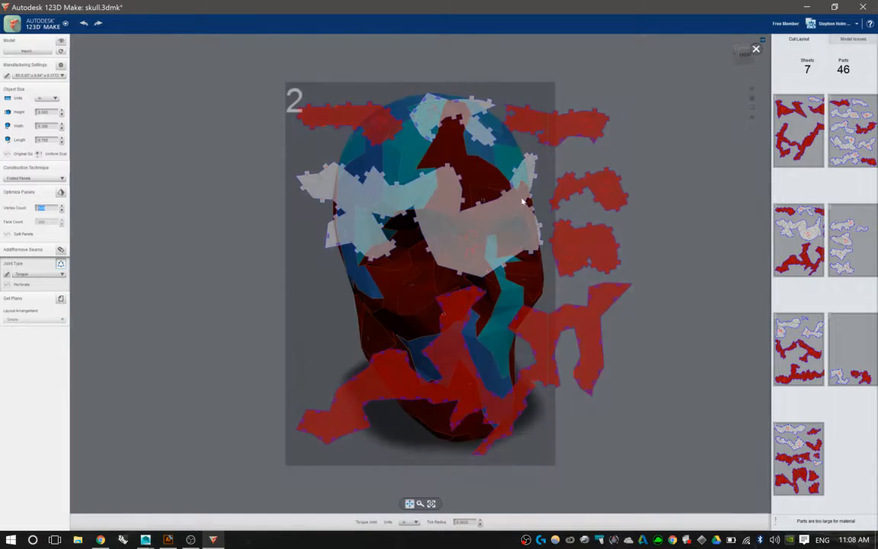
pyautogui.scroll(5, 523, 202)
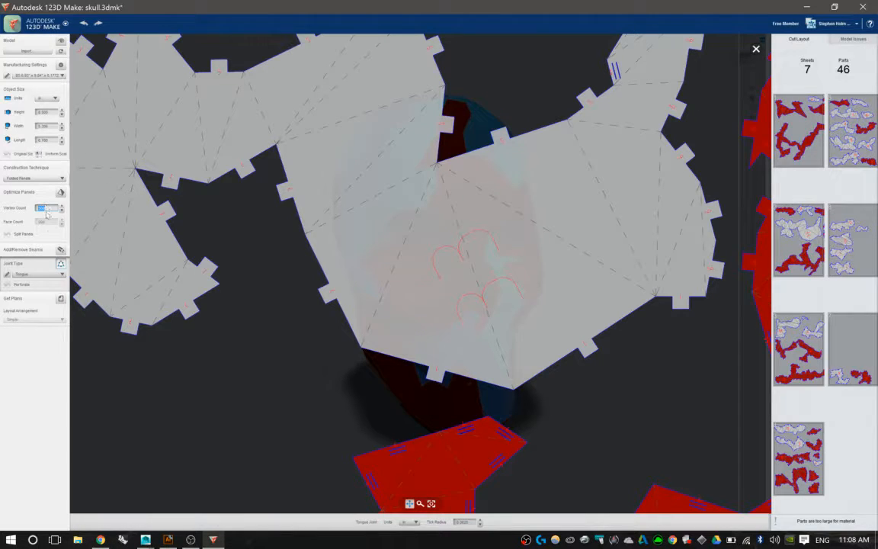
pyautogui.click(36, 322)
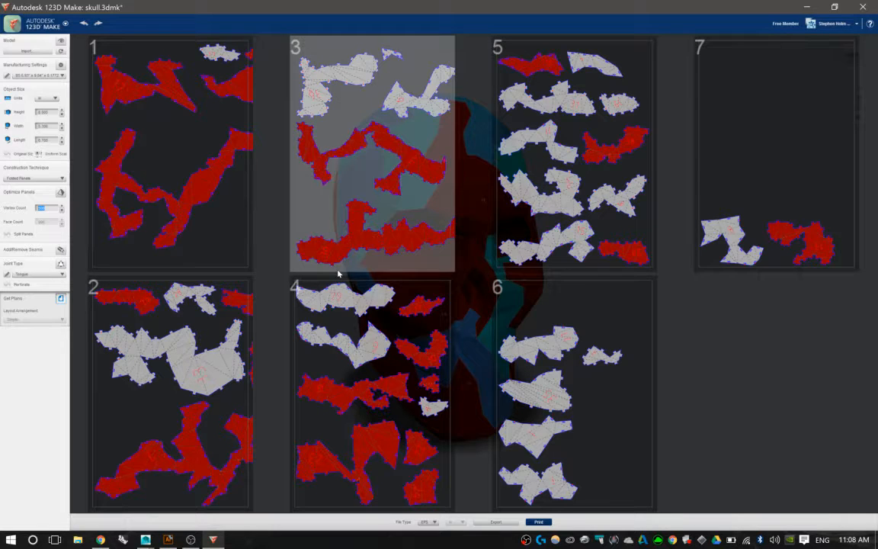
# - Change the manufacturing settings to the P3 384mm x 790mm x 4.5mm material preset
pyautogui.click(34, 75)
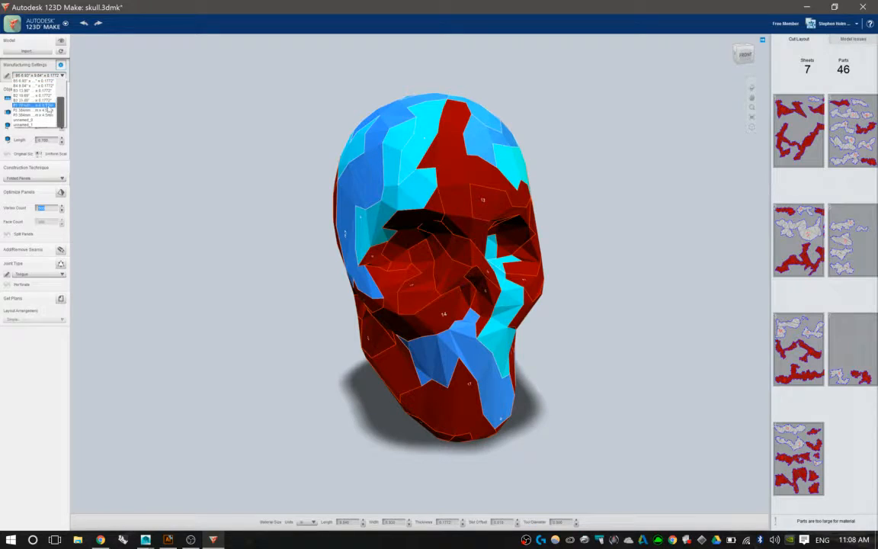
pyautogui.click(46, 104)
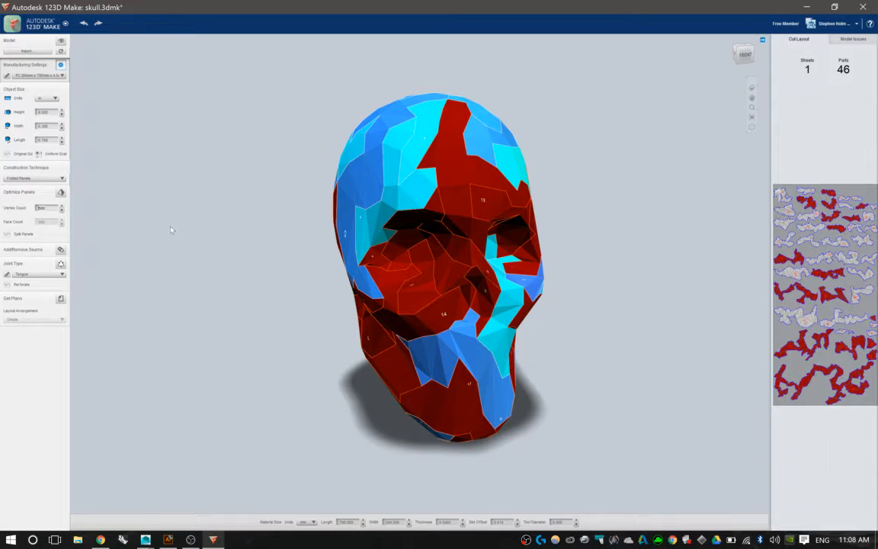
pyautogui.click(67, 25)
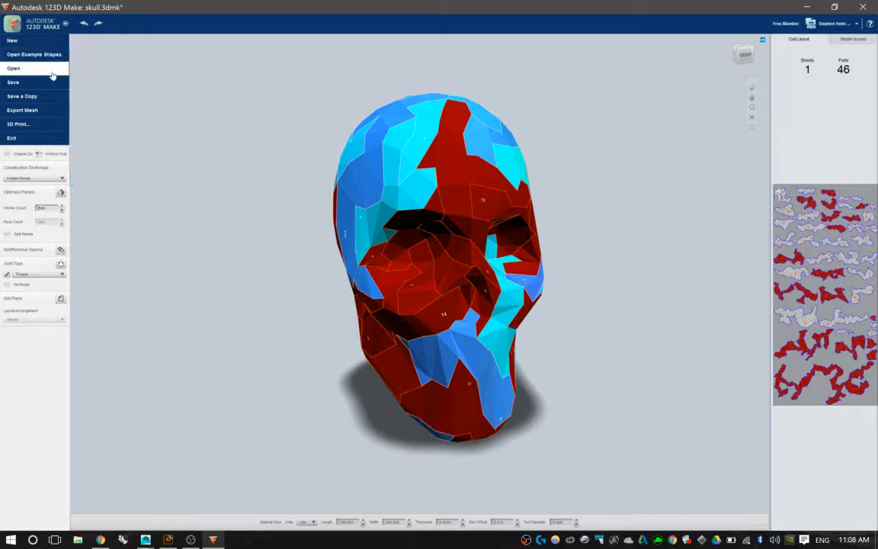
pyautogui.moveTo(55, 105)
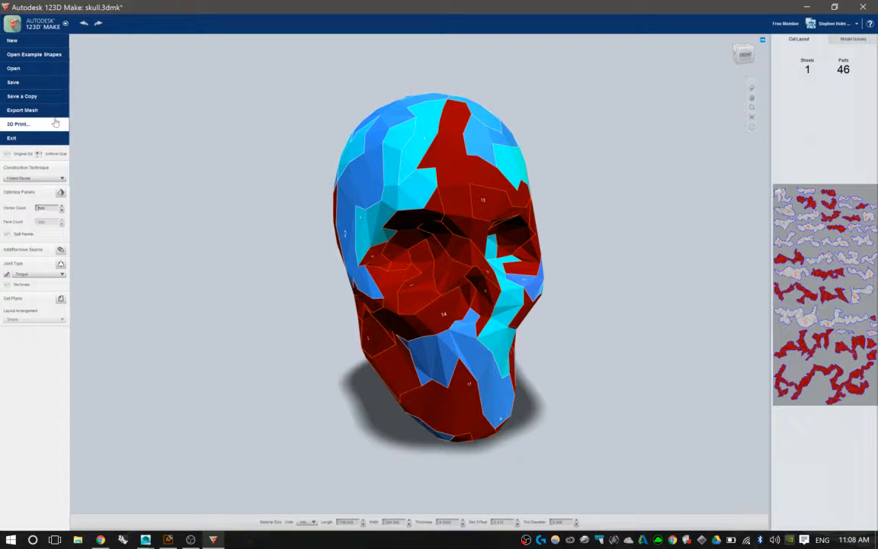
pyautogui.click(292, 382)
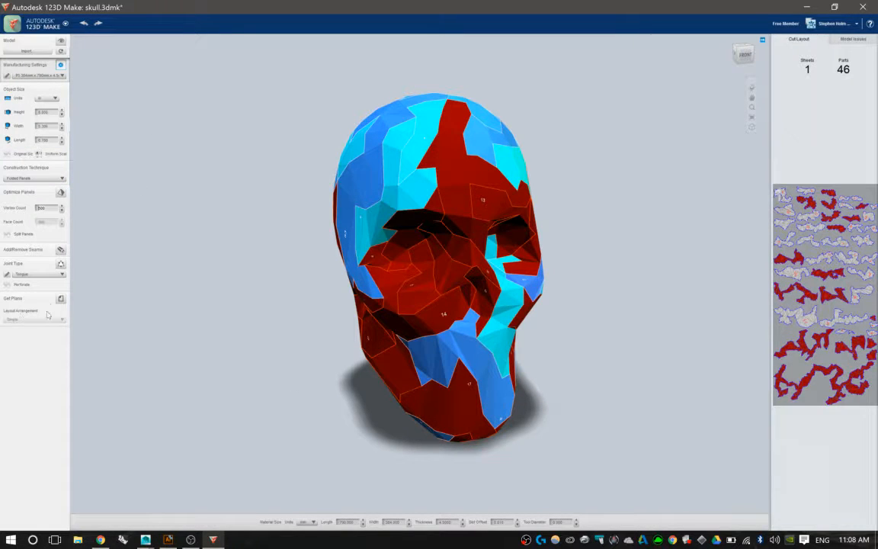
# - Bring up the cut plans for the skull and choose EPS as the export file type
pyautogui.click(61, 299)
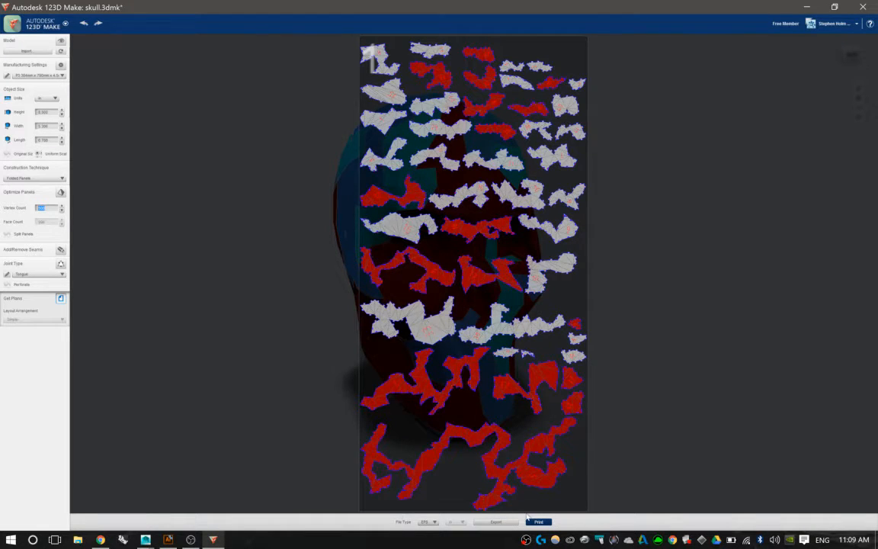
pyautogui.click(432, 522)
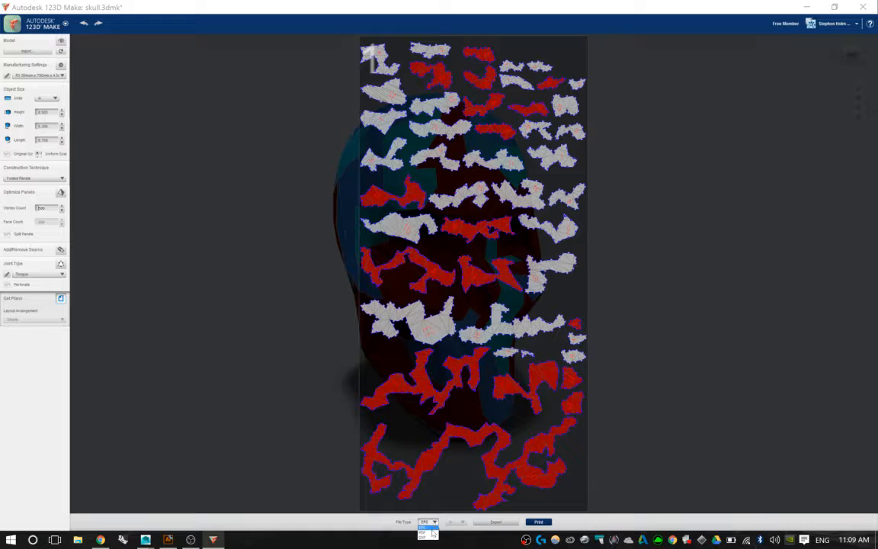
pyautogui.click(431, 532)
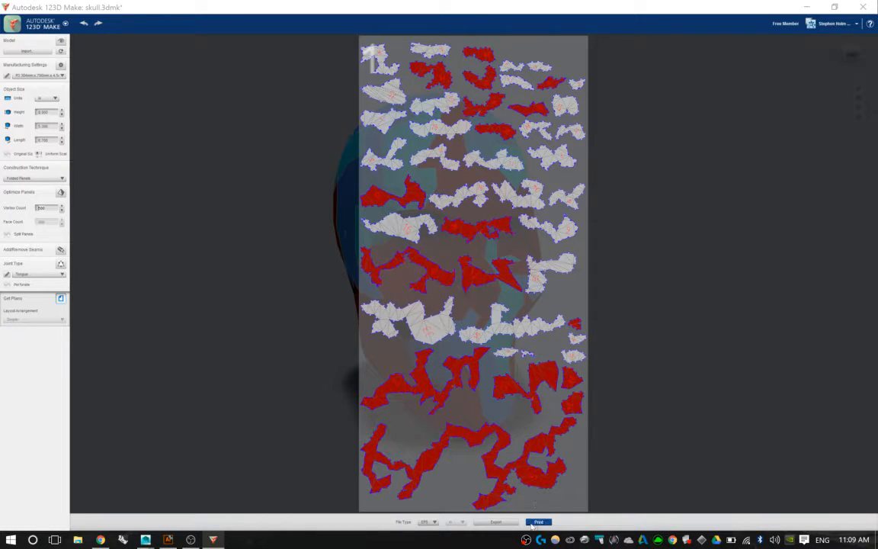
# - Export the skull's cut plans to the Documents folder, replacing the existing "test 123d make print.eps" file
pyautogui.click(497, 522)
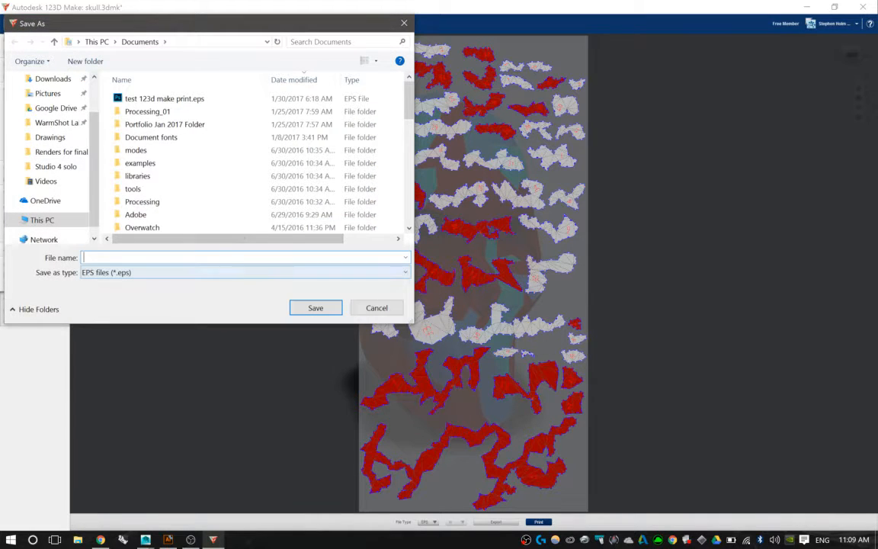
pyautogui.click(185, 97)
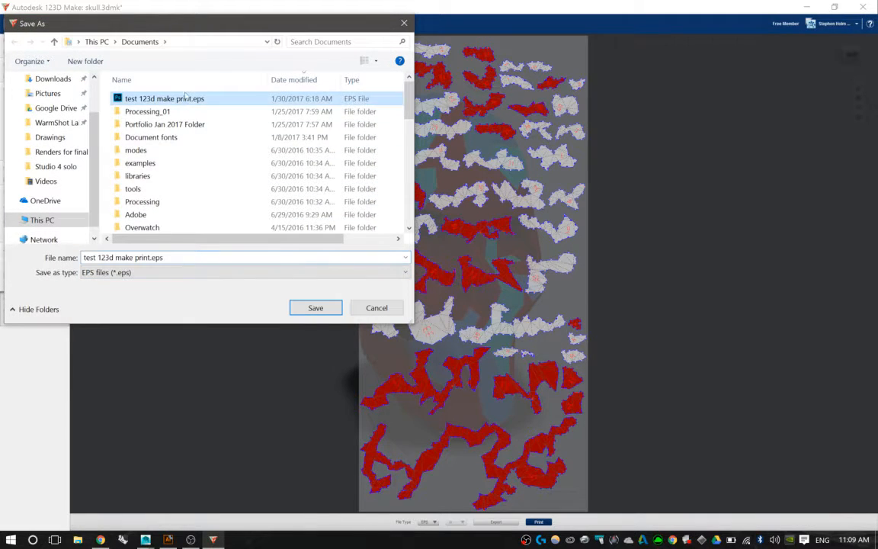
pyautogui.click(320, 309)
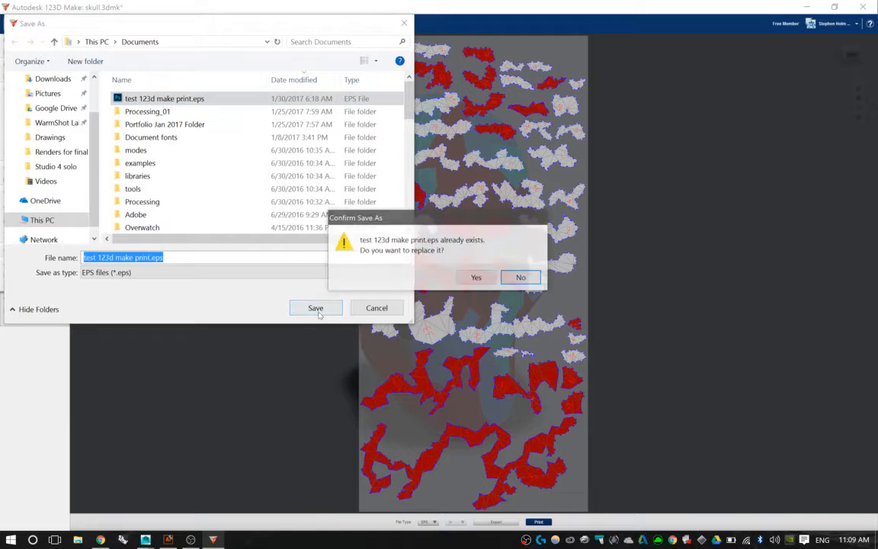
pyautogui.click(469, 279)
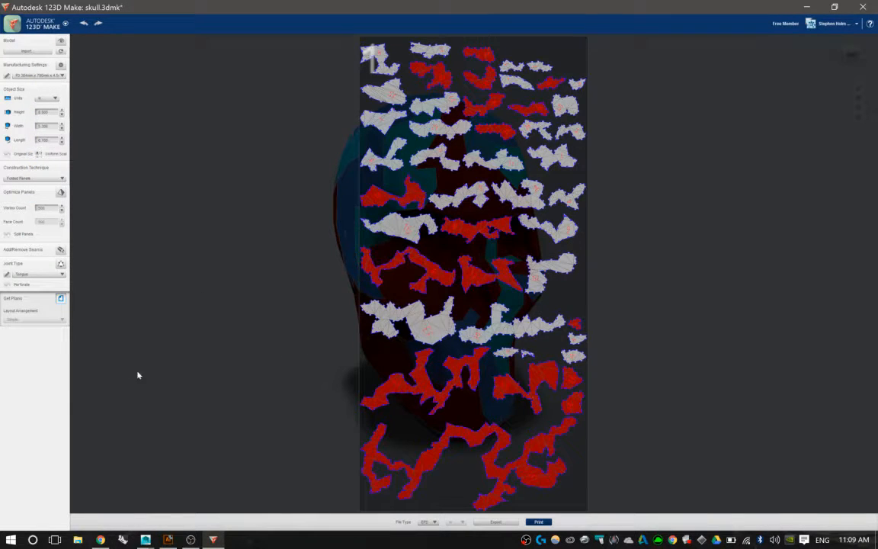
# - Open "test 123d make print.eps" from the Documents folder in Adobe Illustrator CC 2015.3 and show the whole cut sheet
pyautogui.click(78, 540)
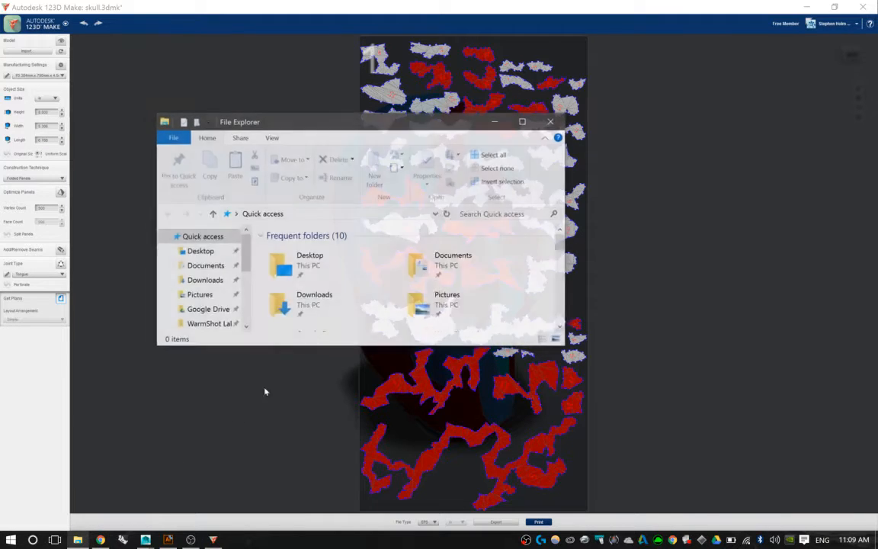
pyautogui.doubleClick(412, 261)
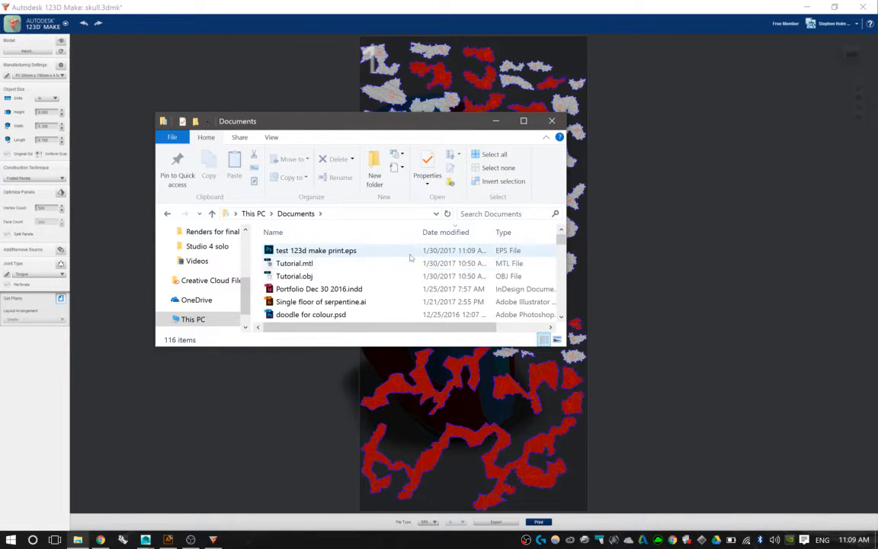
pyautogui.rightClick(378, 251)
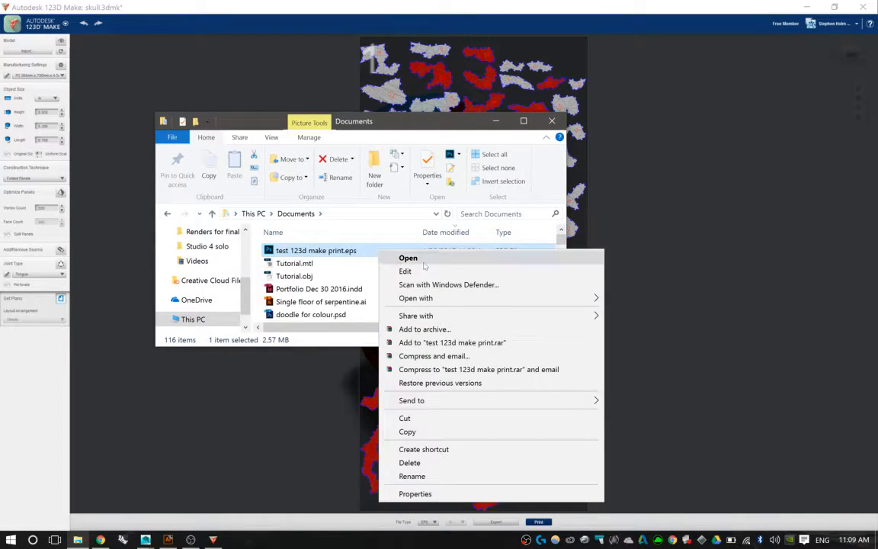
pyautogui.moveTo(522, 303)
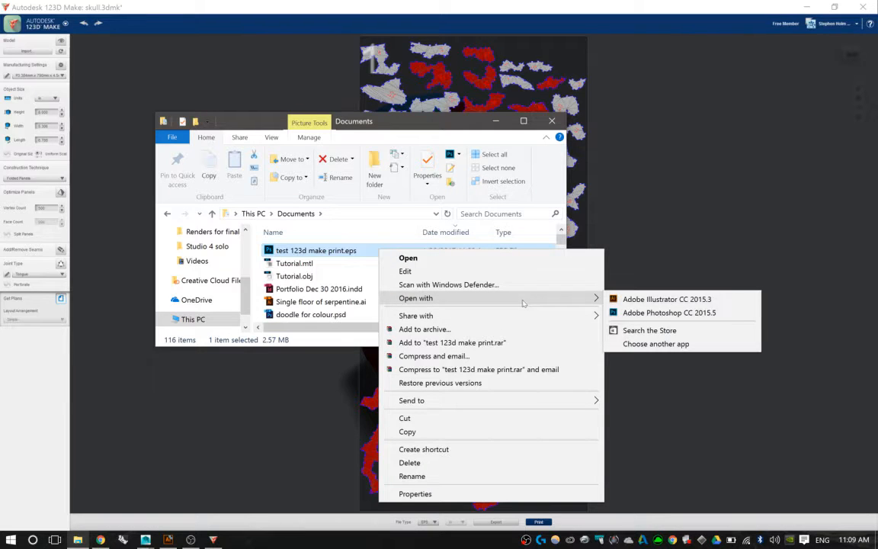
pyautogui.click(655, 299)
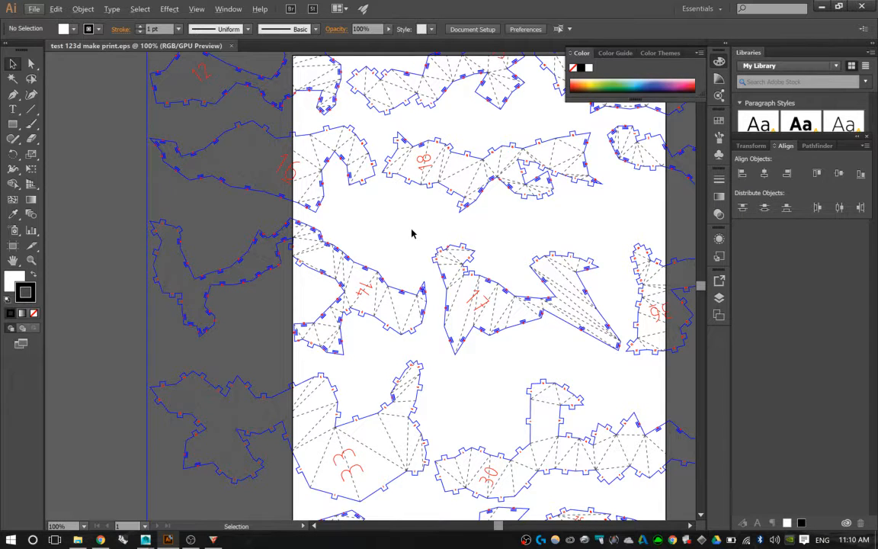
pyautogui.keyDown('alt'); pyautogui.scroll(-3, 421, 223); pyautogui.keyUp('alt')
pyautogui.keyDown('alt'); pyautogui.scroll(-1, 422, 223); pyautogui.keyUp('alt')
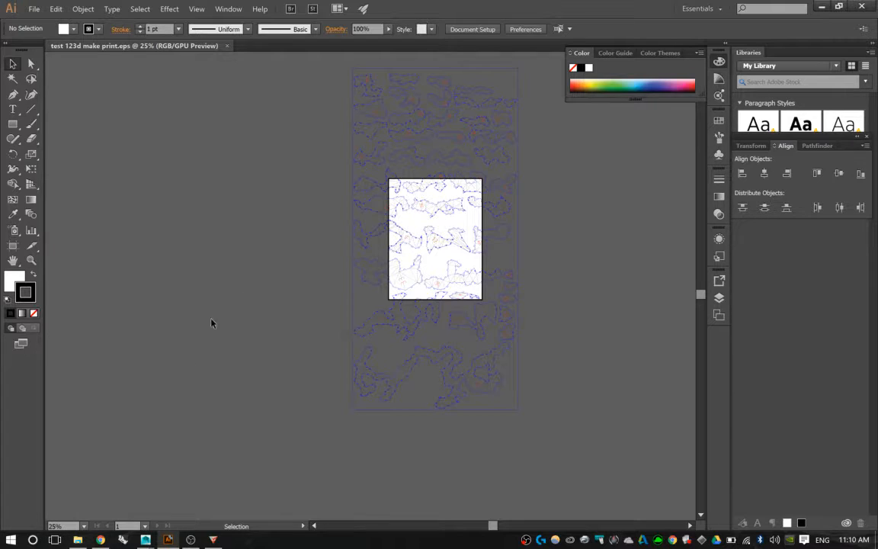
# - Switch back to 123D Make, leave the cut plans, inspect the parts on the cut sheet up close, and return to the skull model
pyautogui.click(213, 539)
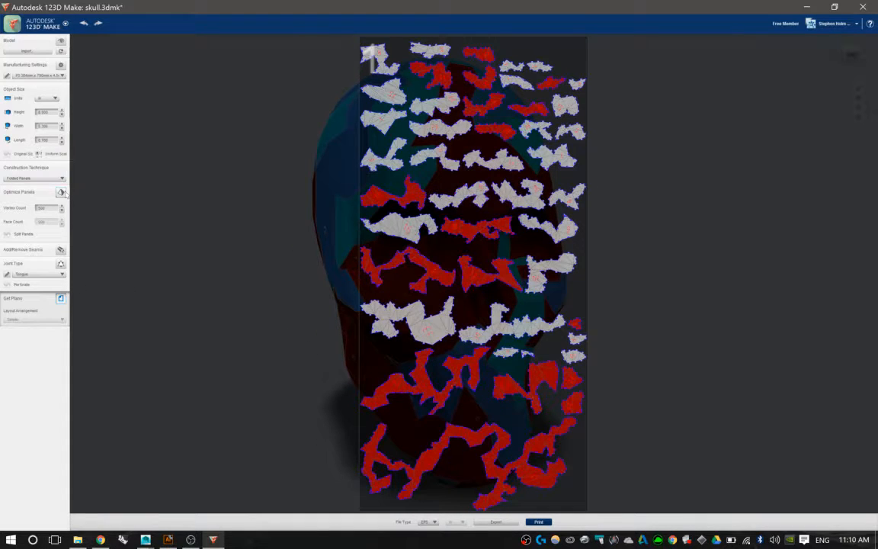
pyautogui.click(38, 191)
pyautogui.click(827, 215)
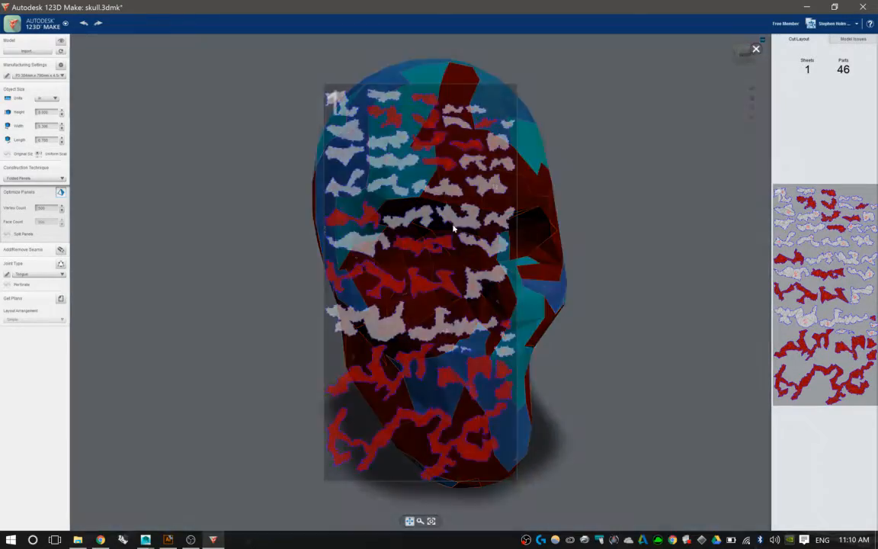
pyautogui.scroll(5, 440, 229)
pyautogui.scroll(-5, 388, 156)
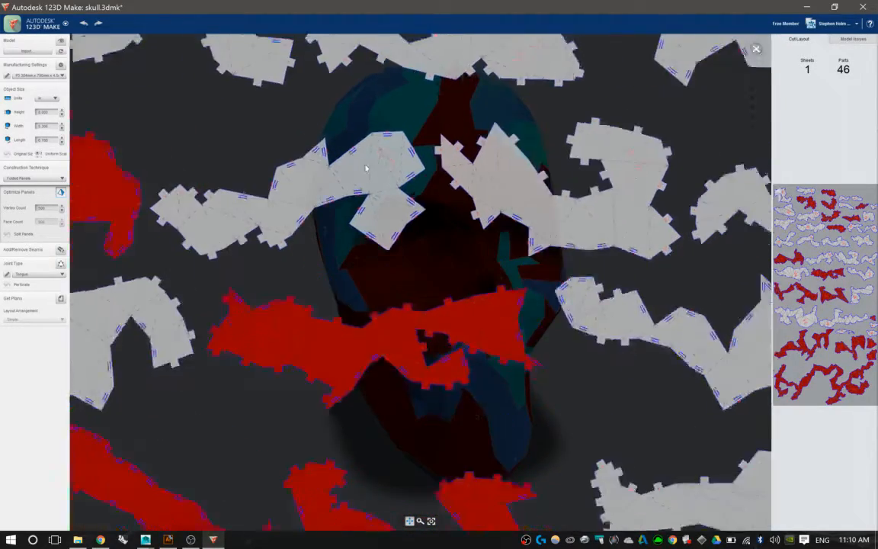
pyautogui.click(51, 27)
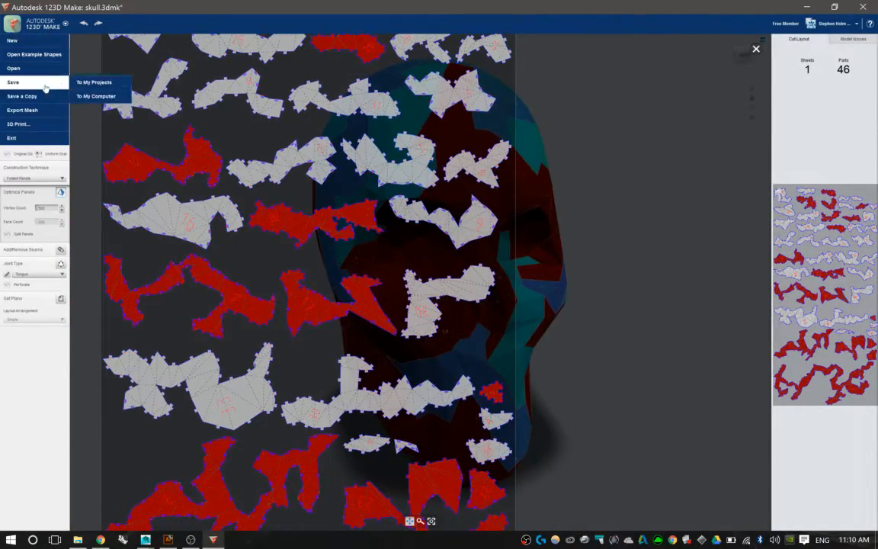
pyautogui.moveTo(57, 50)
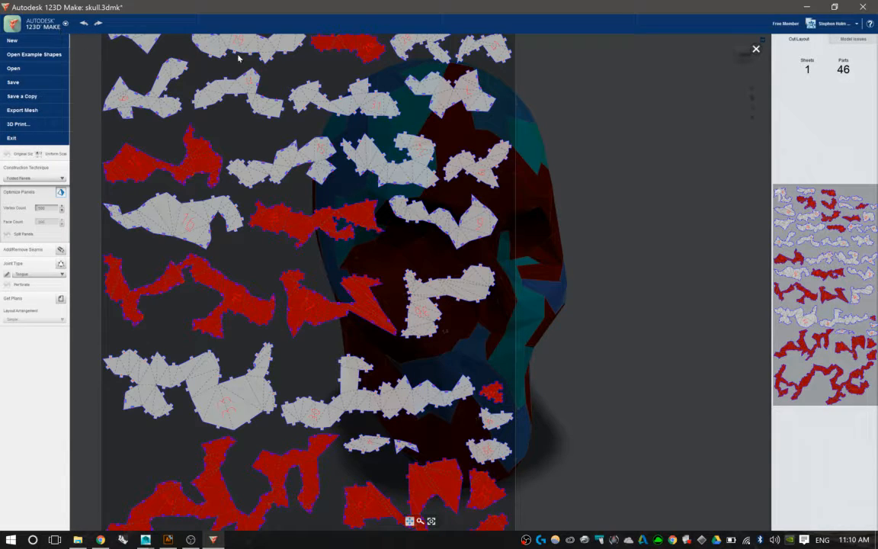
pyautogui.click(627, 100)
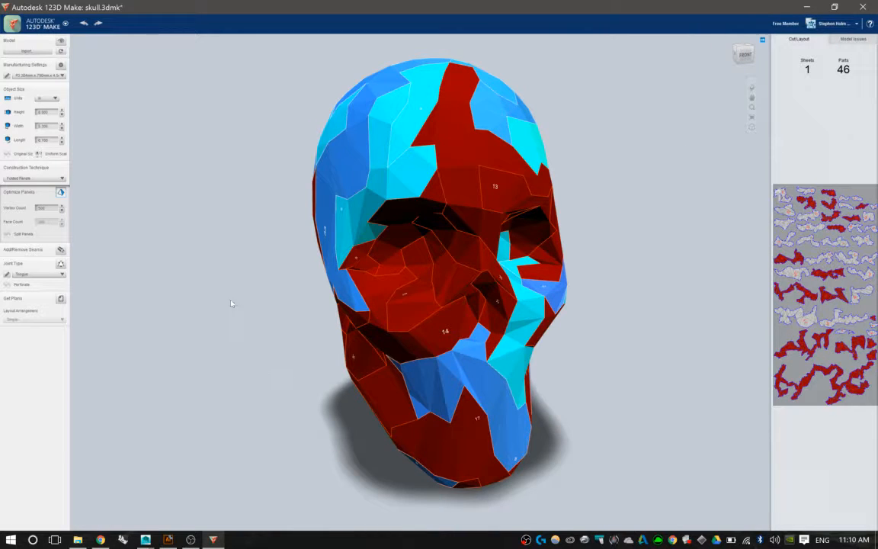
# - Review the skull's model issues, checking panels with errors for their location on the model, error type and panel profile
pyautogui.click(168, 540)
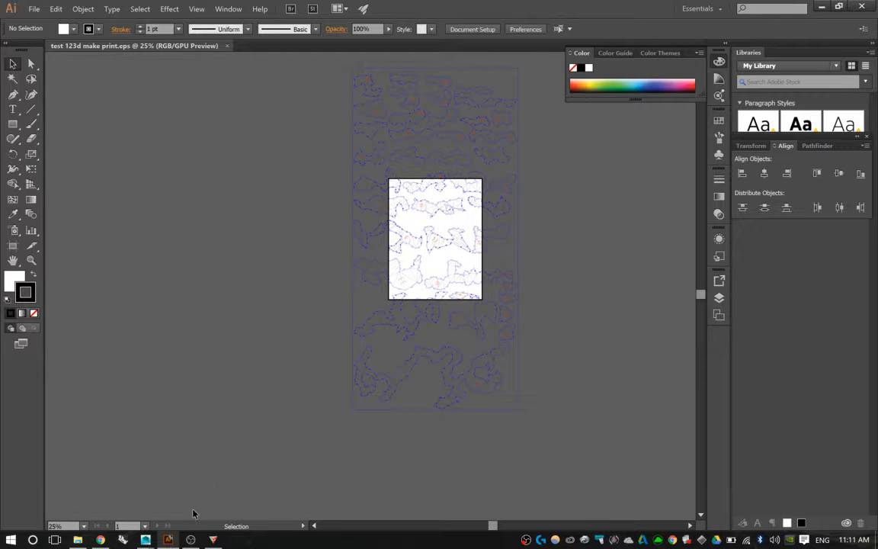
pyautogui.click(213, 539)
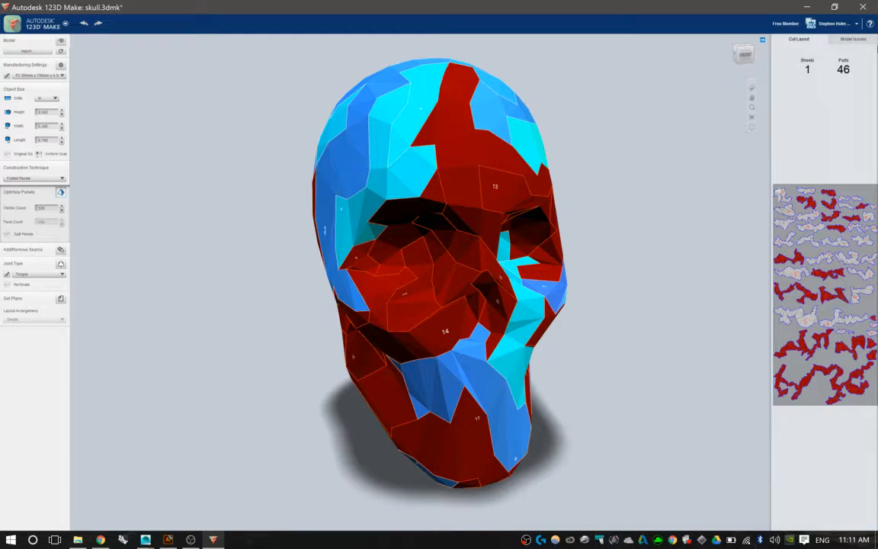
pyautogui.click(852, 39)
pyautogui.click(798, 79)
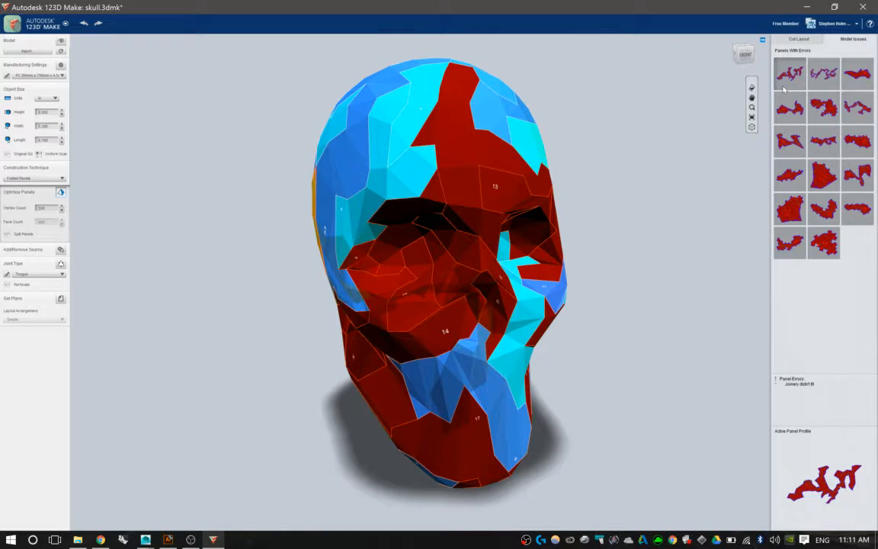
pyautogui.click(788, 112)
pyautogui.click(789, 148)
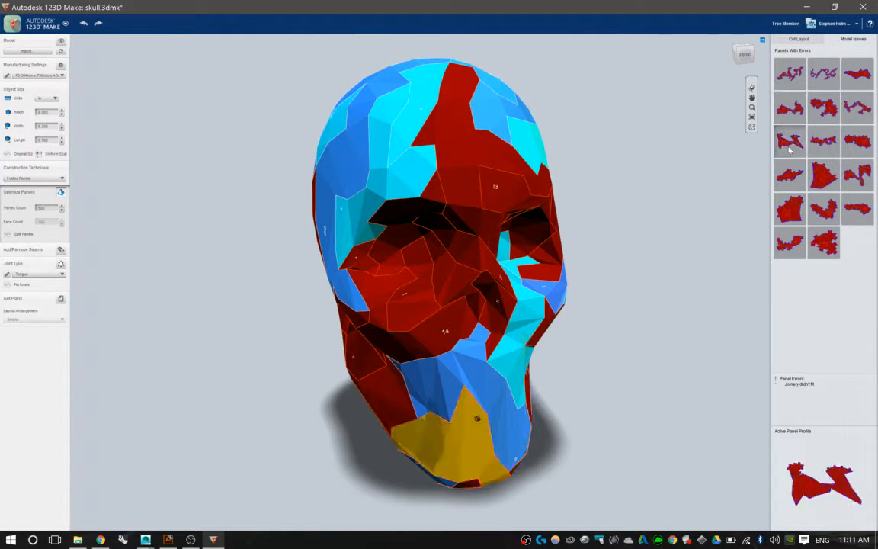
pyautogui.click(790, 170)
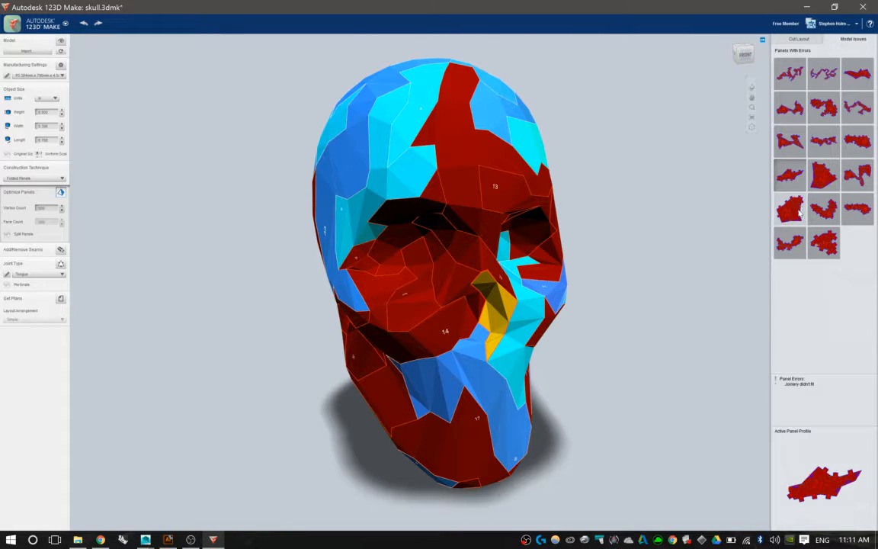
pyautogui.click(798, 217)
pyautogui.click(778, 241)
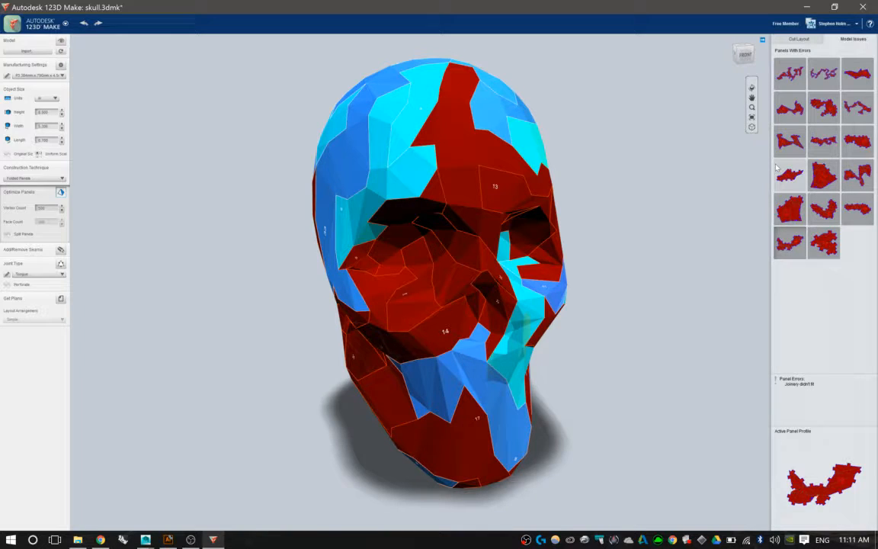
pyautogui.click(835, 108)
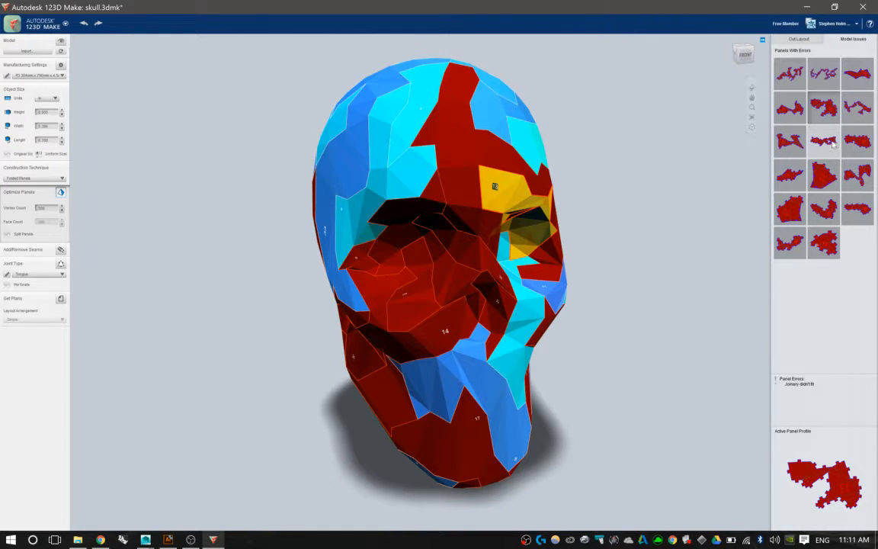
pyautogui.click(834, 144)
pyautogui.click(823, 179)
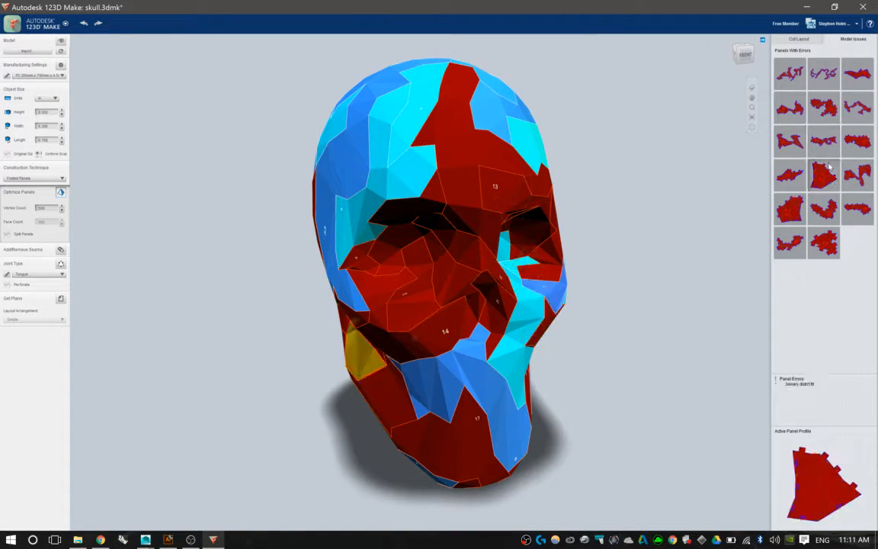
pyautogui.click(827, 215)
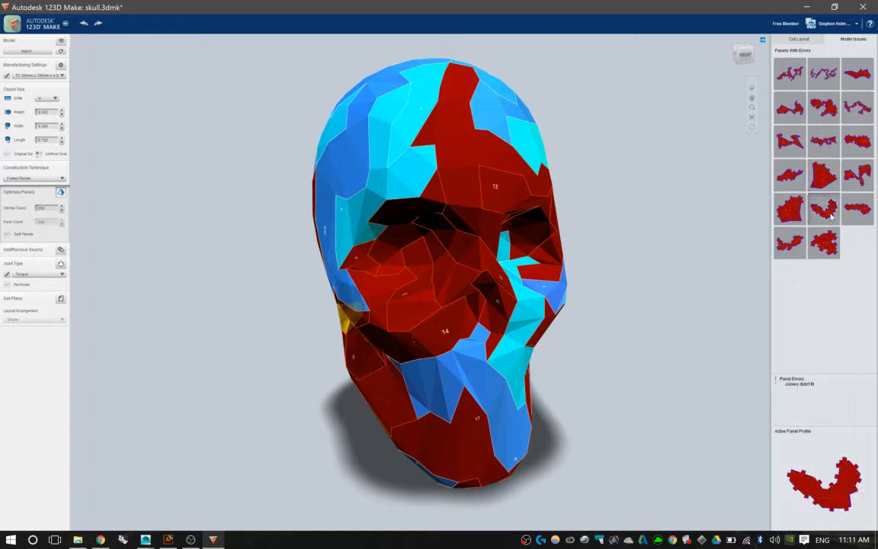
pyautogui.click(827, 235)
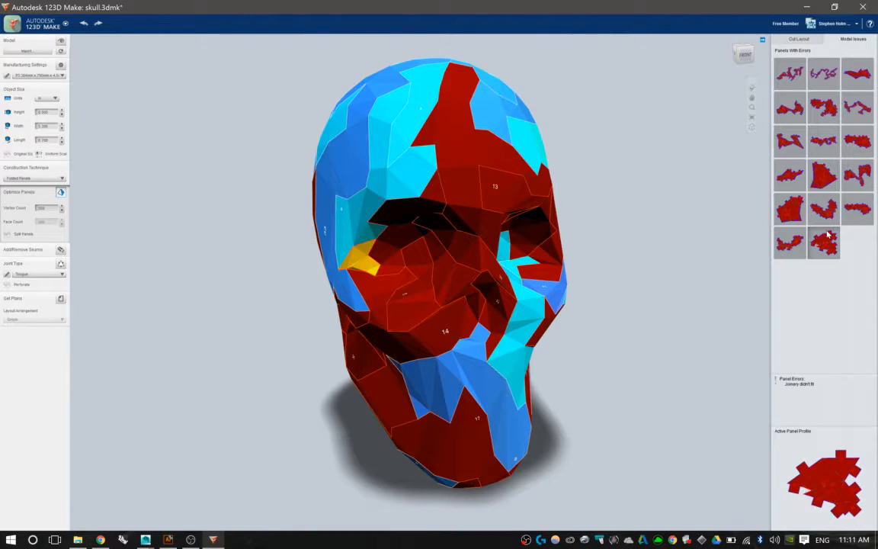
pyautogui.click(812, 491)
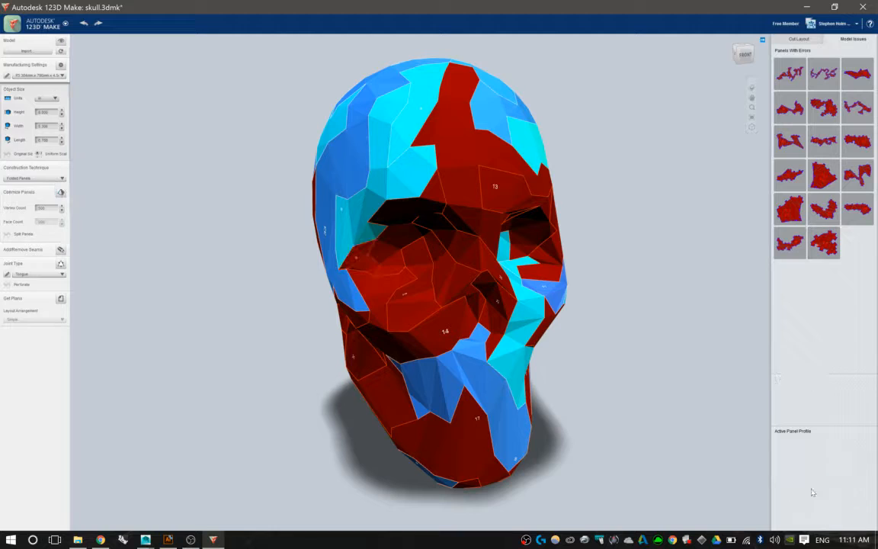
pyautogui.click(815, 488)
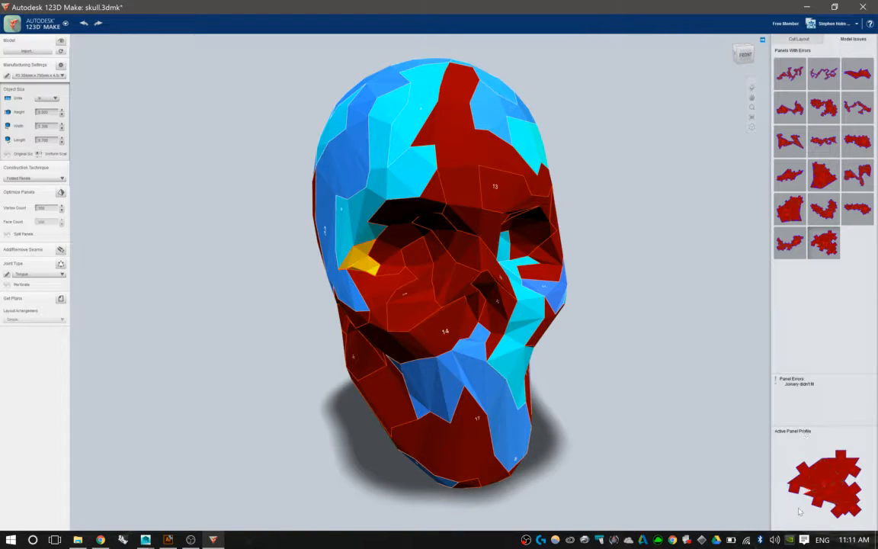
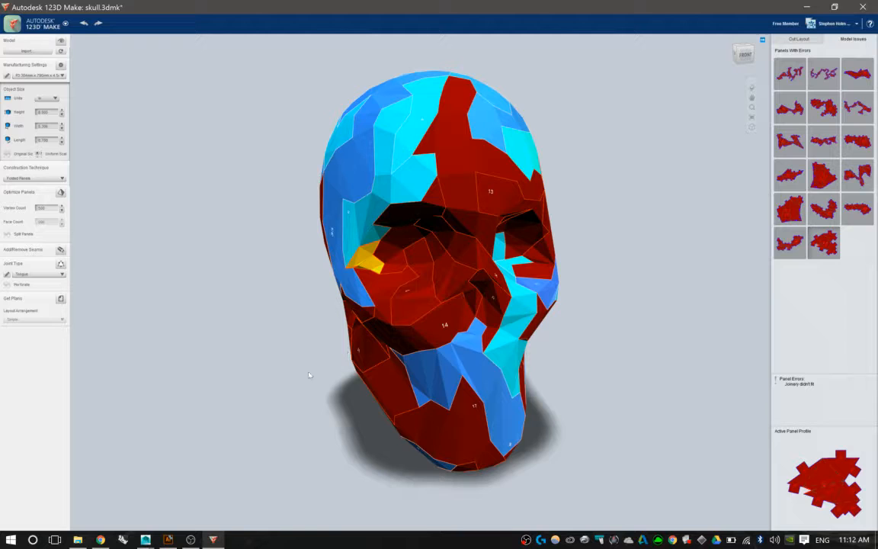
# - Switch to Illustrator and resize Artboard 1 to about 1088.5 by 2239 pt to match the cut sheet's border
pyautogui.click(168, 541)
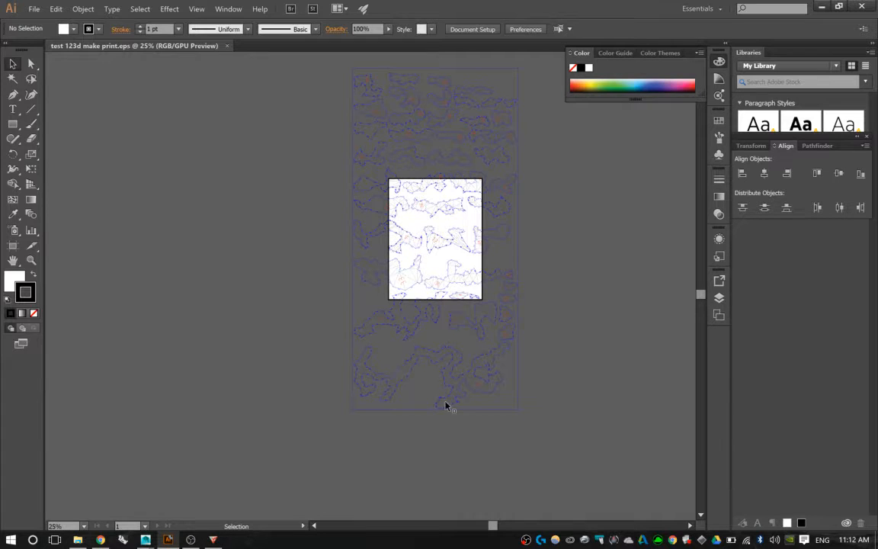
pyautogui.click(13, 245)
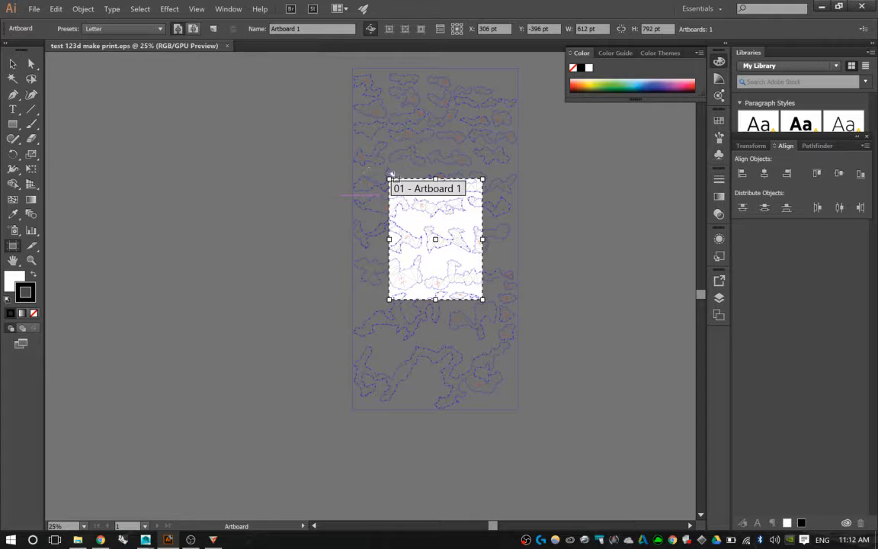
pyautogui.moveTo(389, 178); pyautogui.dragTo(353, 70)
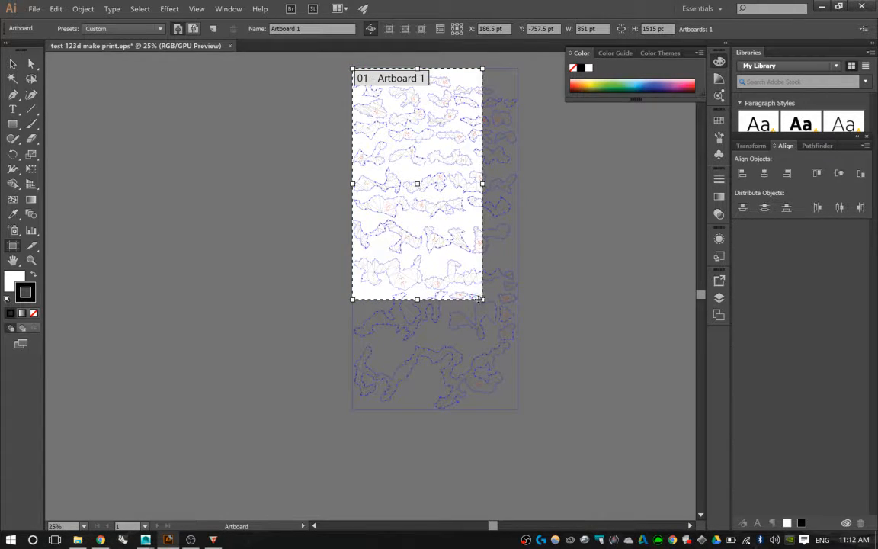
pyautogui.moveTo(481, 298); pyautogui.dragTo(519, 410)
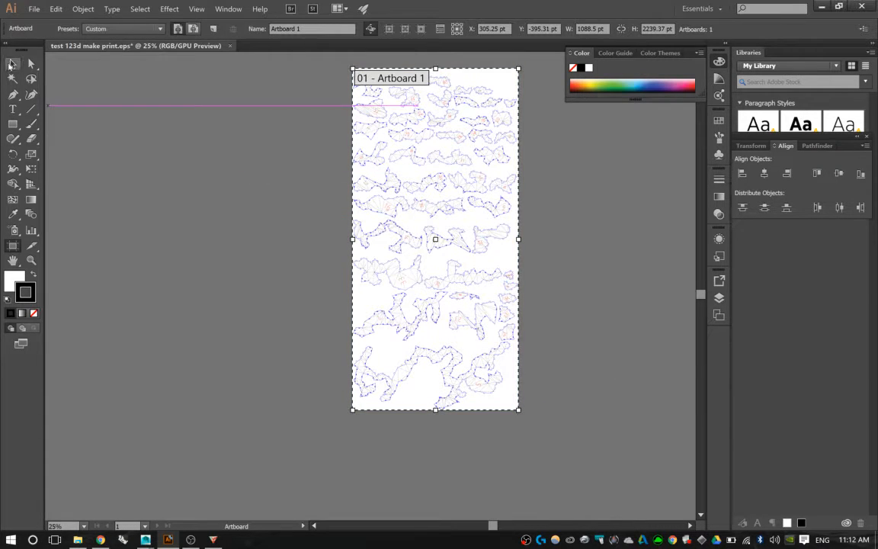
pyautogui.click(12, 64)
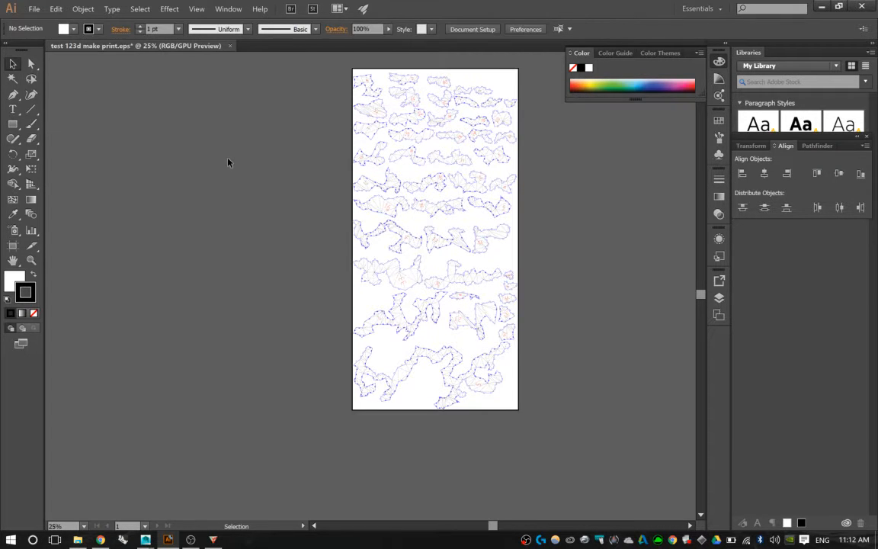
# - Ungroup the cut sheet artwork and delete the blue border rectangle around the panels
pyautogui.click(498, 78)
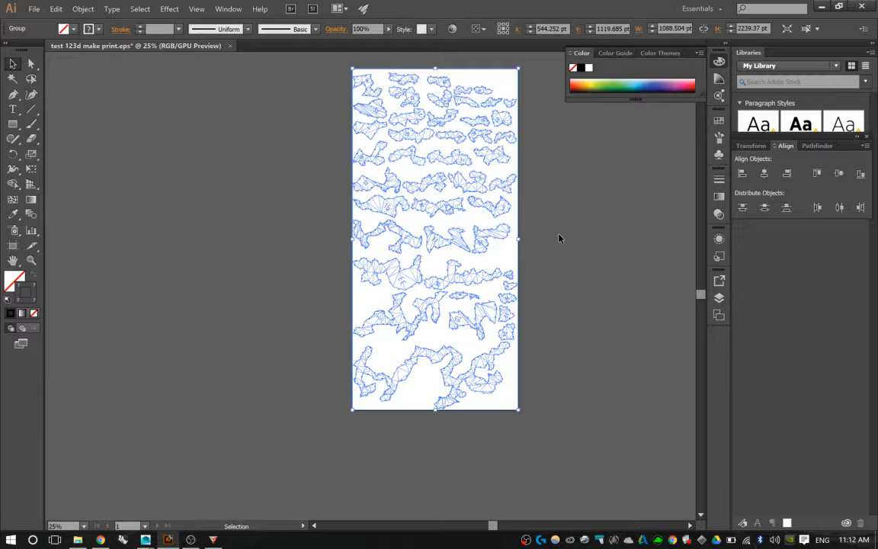
pyautogui.press('ctrl')
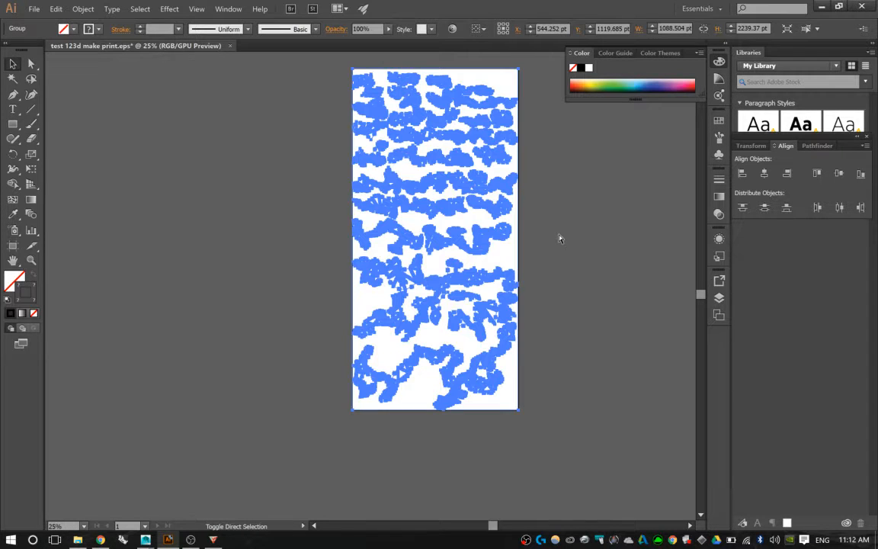
pyautogui.hotkey('ctrl', 'shift', 'g')
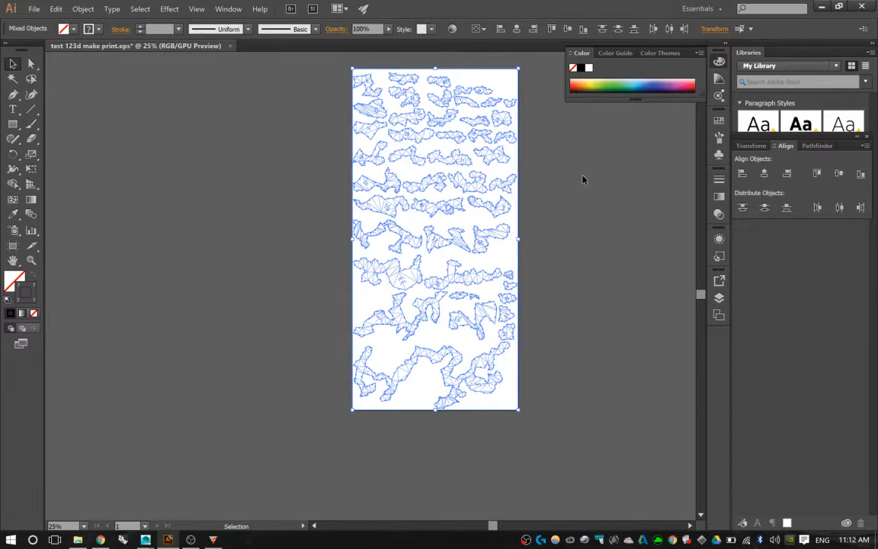
pyautogui.click(544, 75)
pyautogui.hotkey('ctrl', 'a')
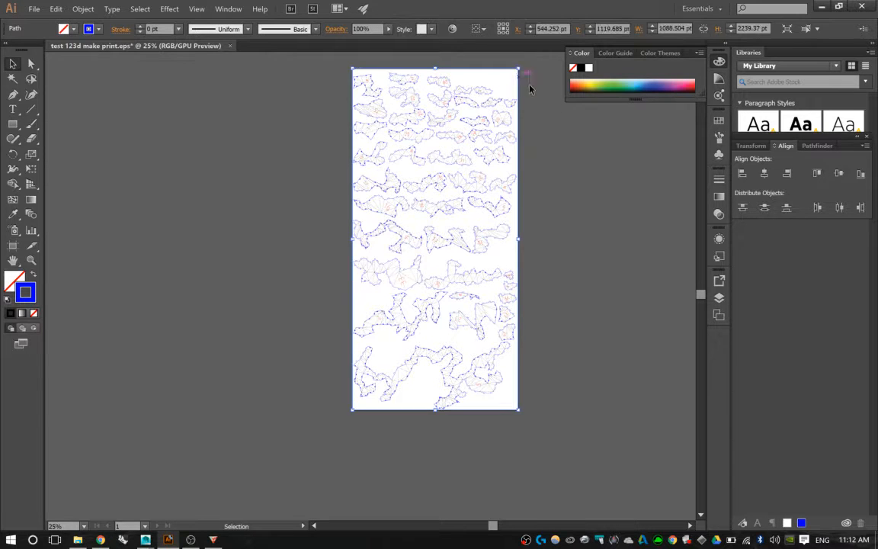
pyautogui.click(604, 146)
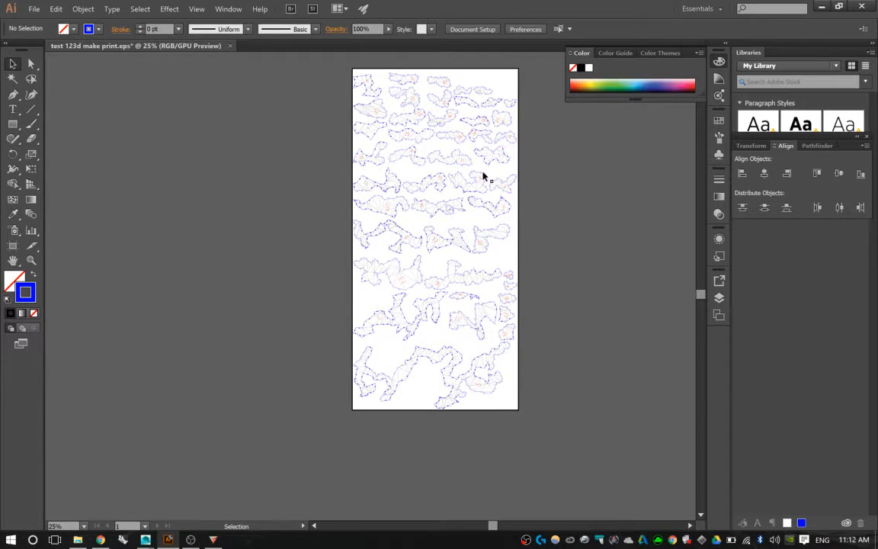
# - Inspect the ungrouped panels up close to see which outlines, numbers and fold lines are separate compound paths
pyautogui.click(380, 93)
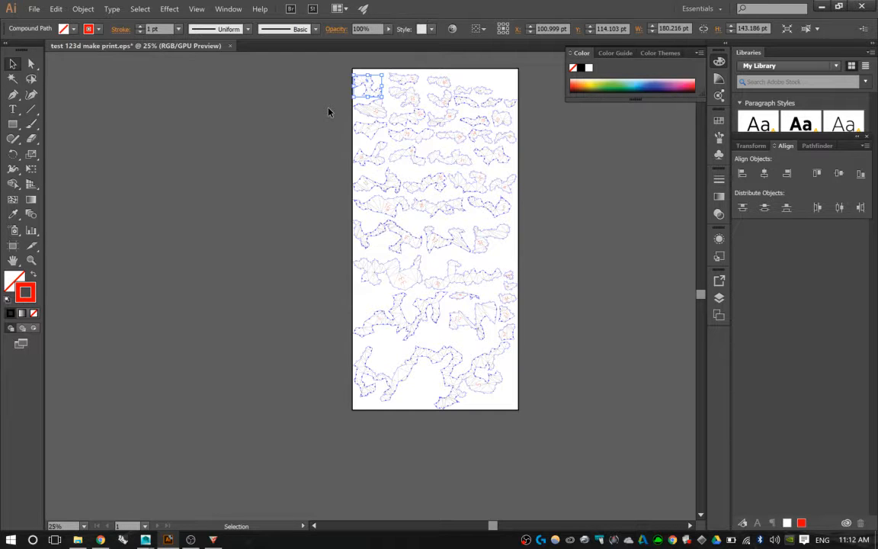
pyautogui.hotkey('ctrl', 'a')
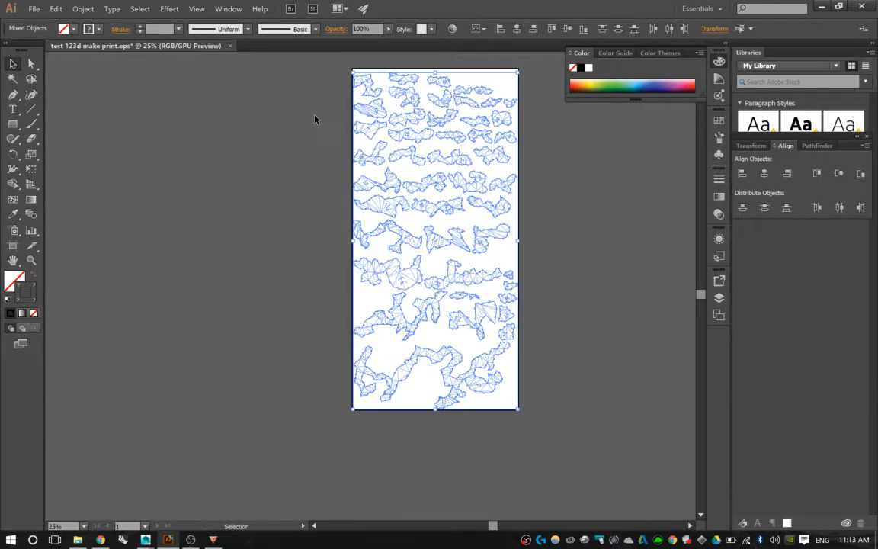
pyautogui.click(304, 205)
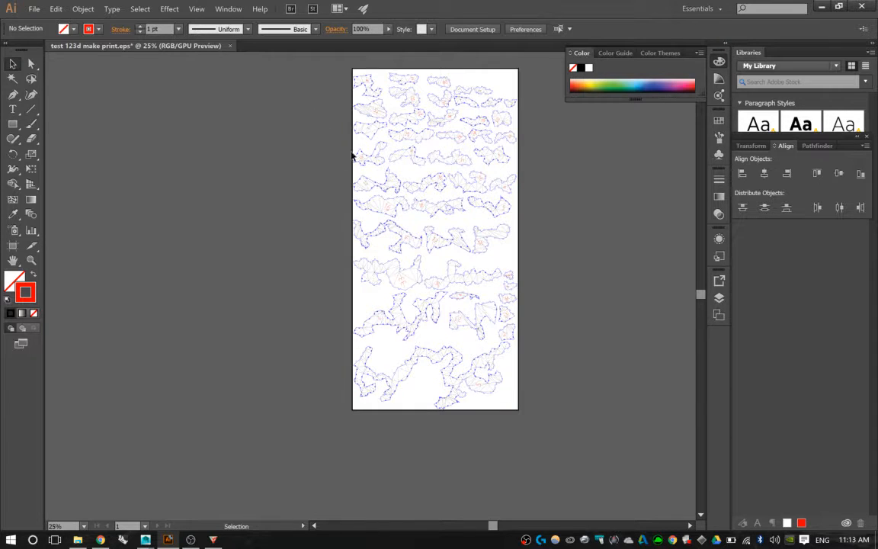
pyautogui.click(414, 128)
pyautogui.scroll(3, 381, 145)
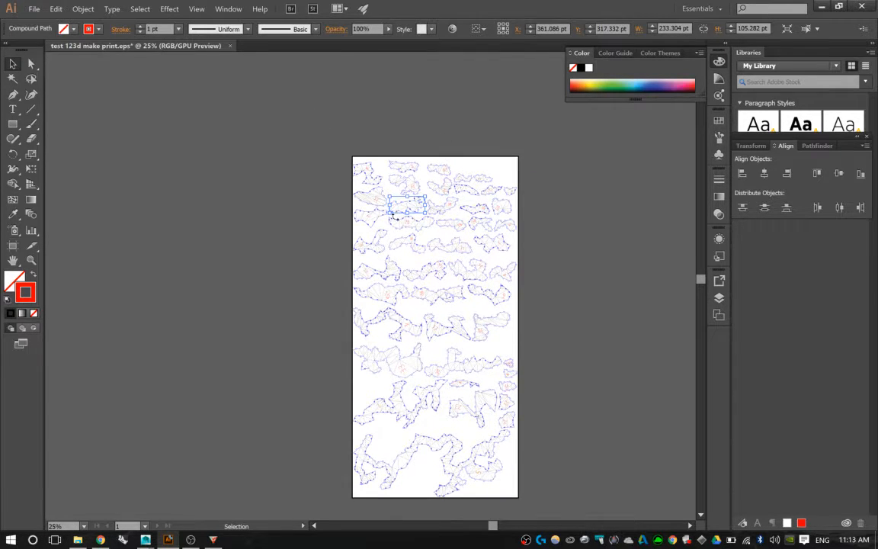
pyautogui.keyDown('alt'); pyautogui.scroll(7, 347, 163); pyautogui.keyUp('alt')
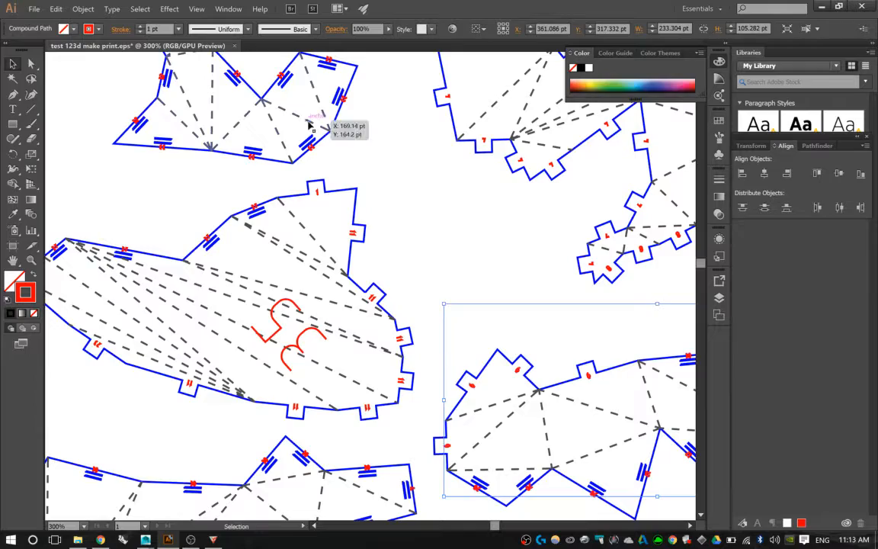
pyautogui.hotkey('ctrl', '1')
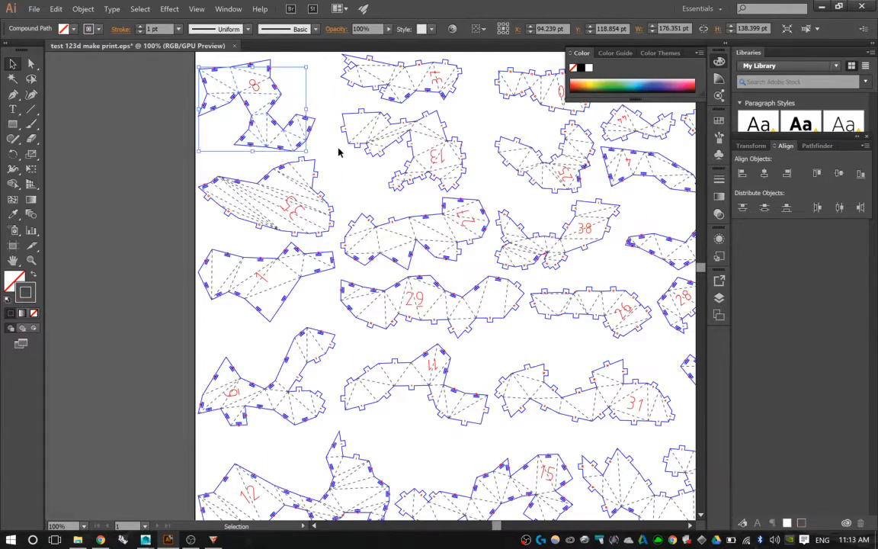
pyautogui.hotkey('ctrl', 'a')
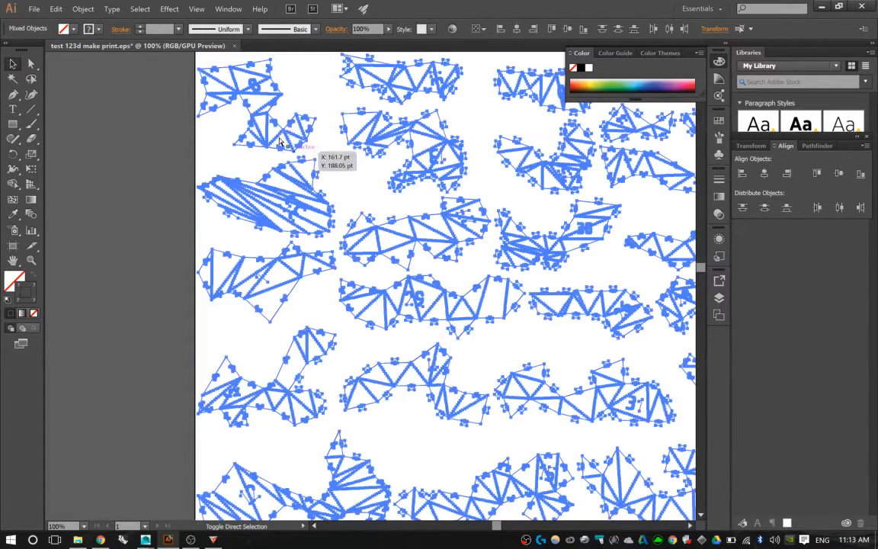
pyautogui.click(147, 97)
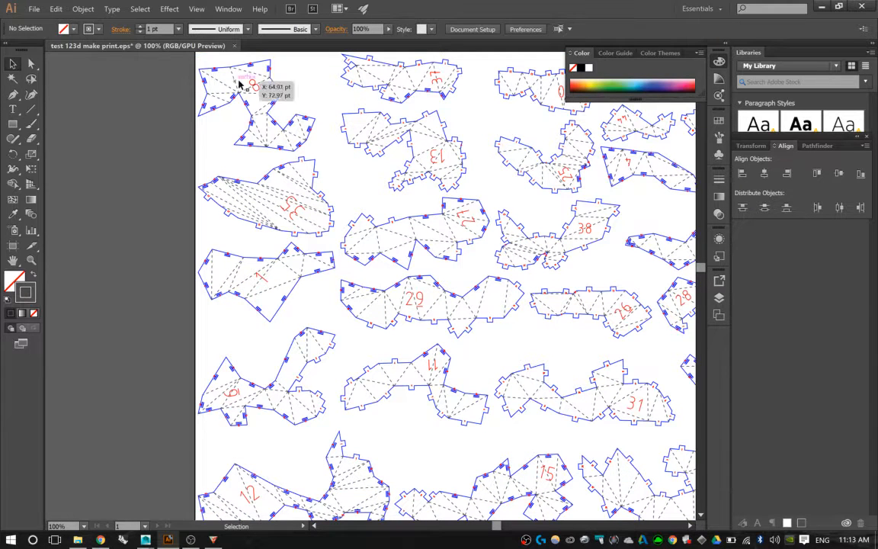
# - Delete the dashed fold lines of panel 8 and undo the deletion
pyautogui.click(254, 95)
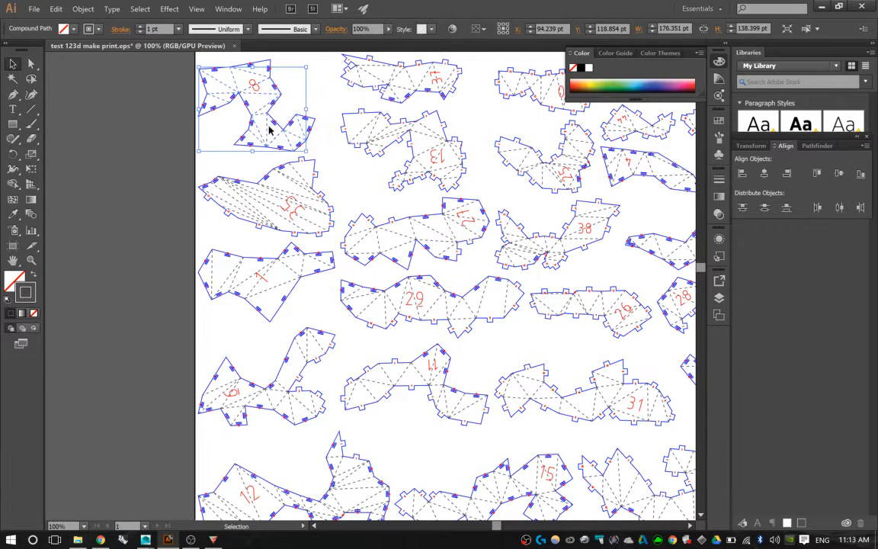
pyautogui.press('Delete')
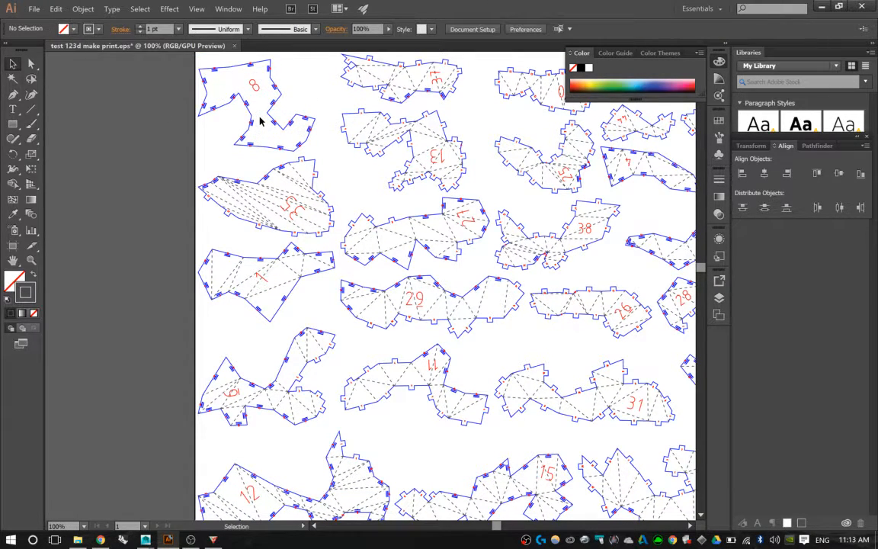
pyautogui.hotkey('ctrl', 'z')
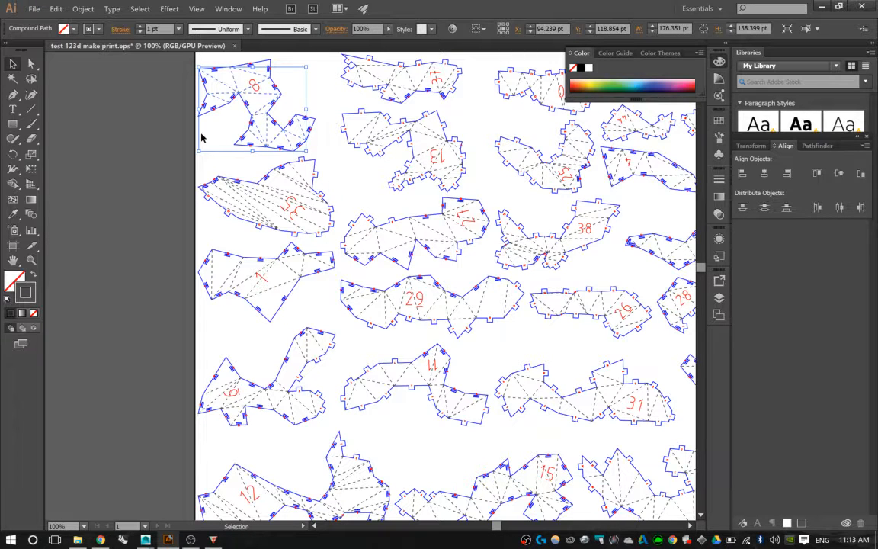
pyautogui.click(204, 131)
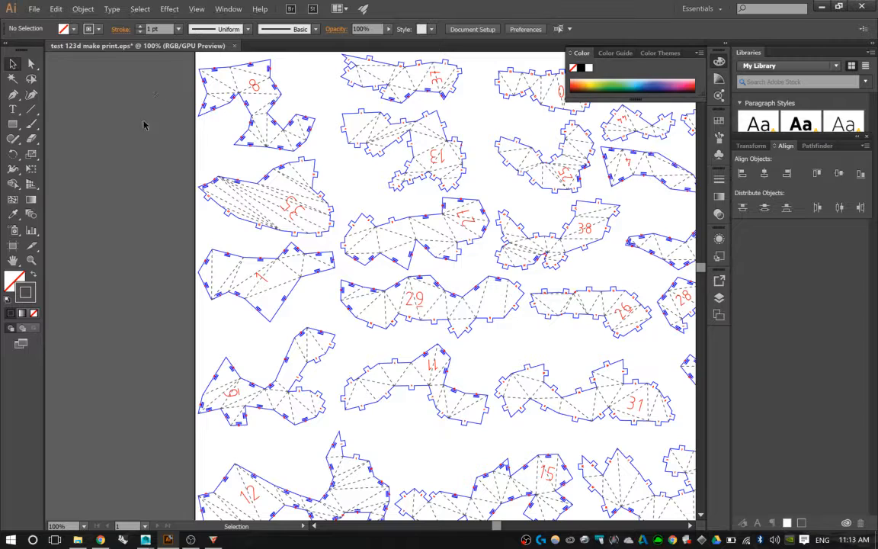
# - Select every blue cut line with the same appearance as panel 8's outline and group them
pyautogui.moveTo(139, 73); pyautogui.dragTo(147, 154)
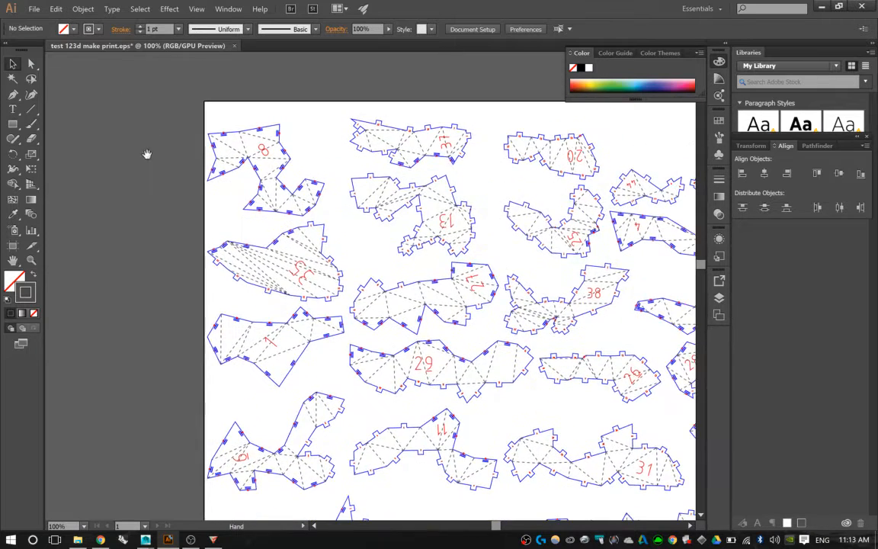
pyautogui.moveTo(193, 136); pyautogui.dragTo(151, 133)
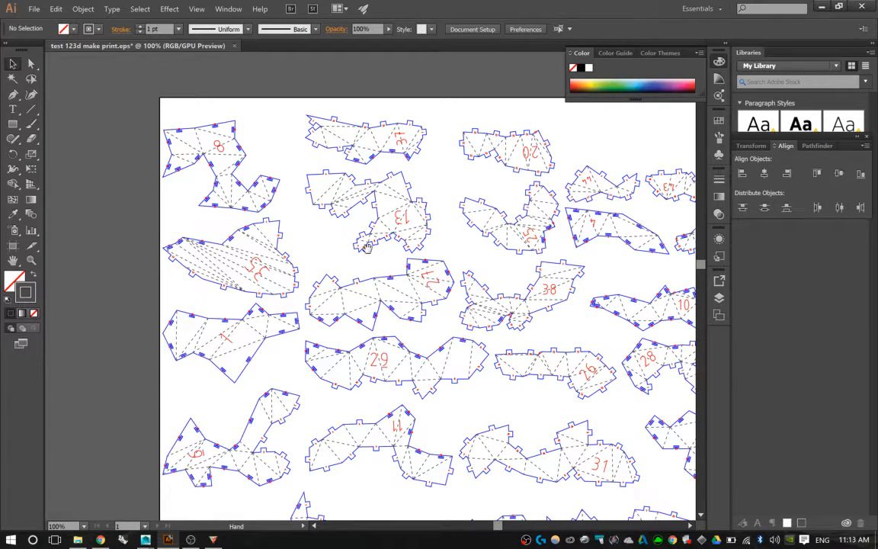
pyautogui.moveTo(258, 211); pyautogui.dragTo(274, 265)
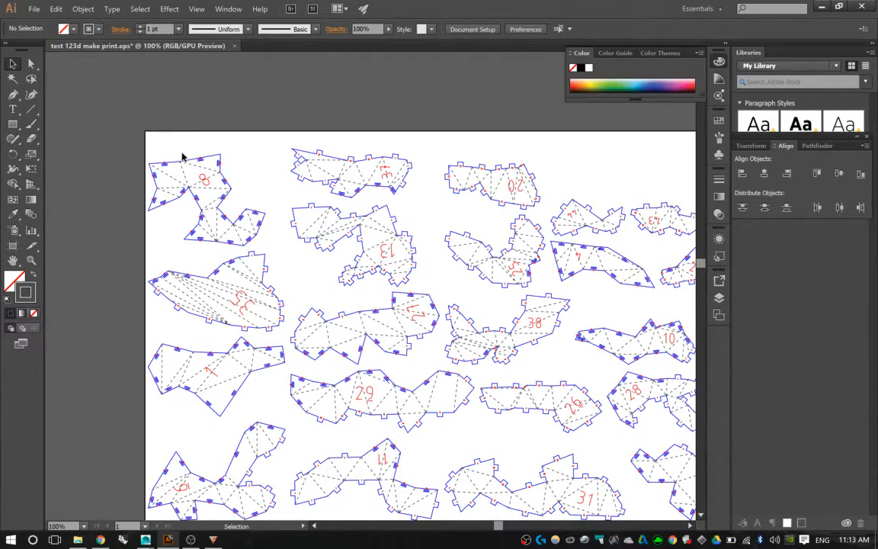
pyautogui.click(187, 162)
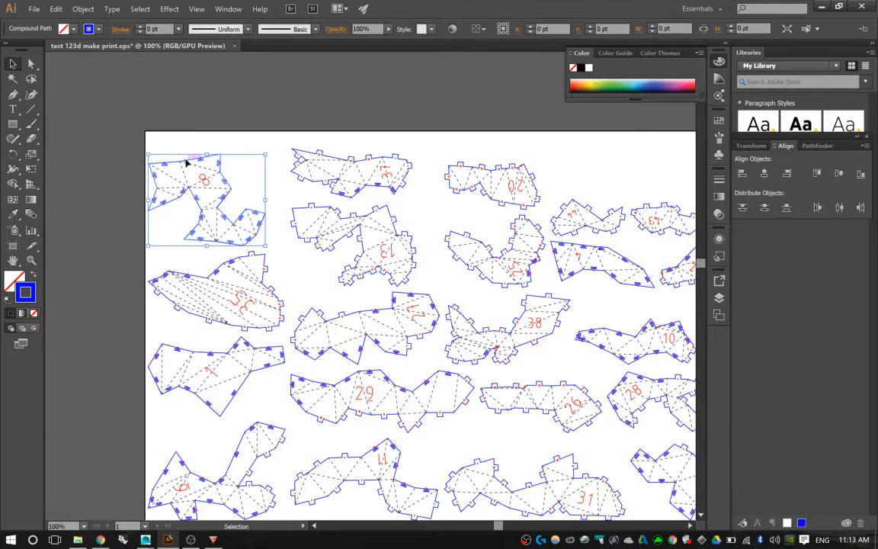
pyautogui.click(141, 9)
pyautogui.moveTo(222, 93)
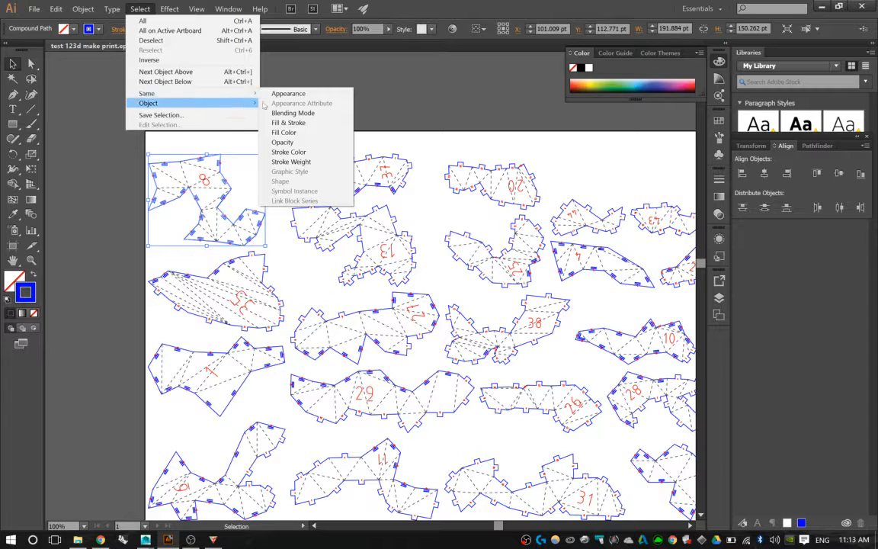
pyautogui.click(287, 94)
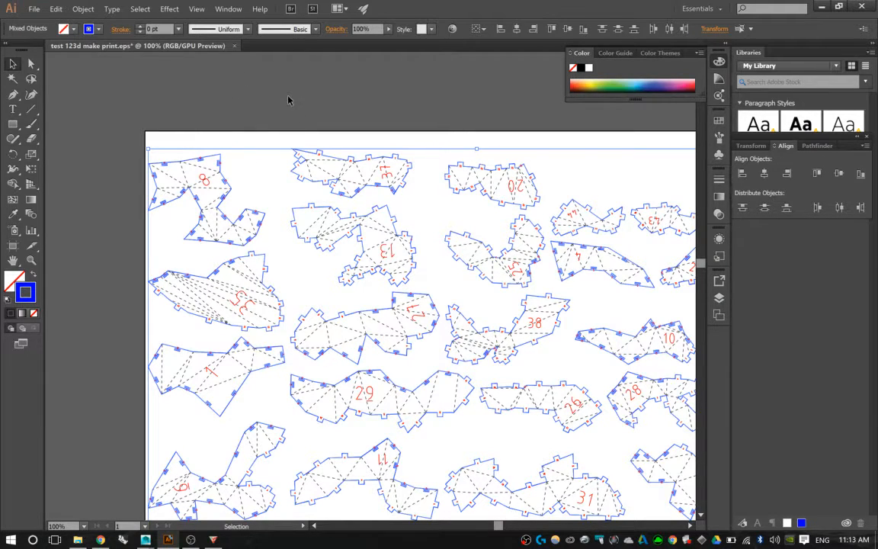
pyautogui.press('a')
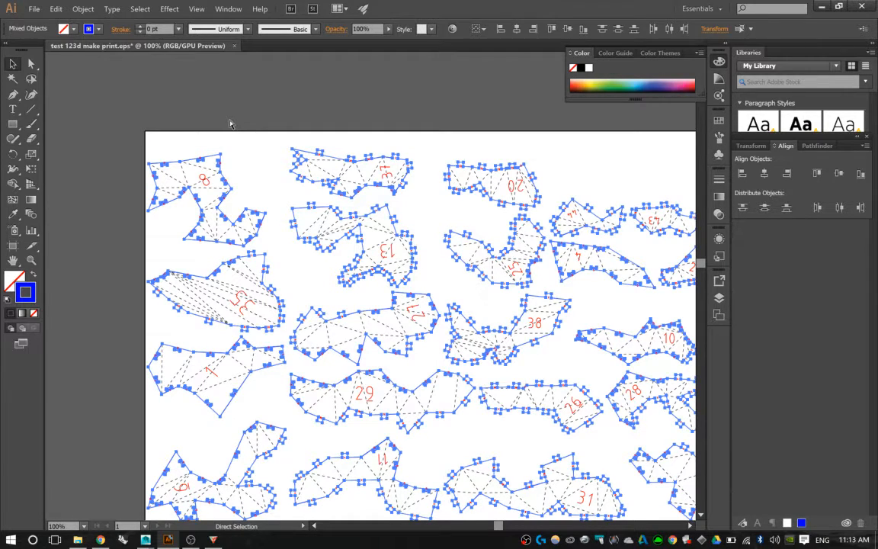
pyautogui.press('v')
pyautogui.press('a')
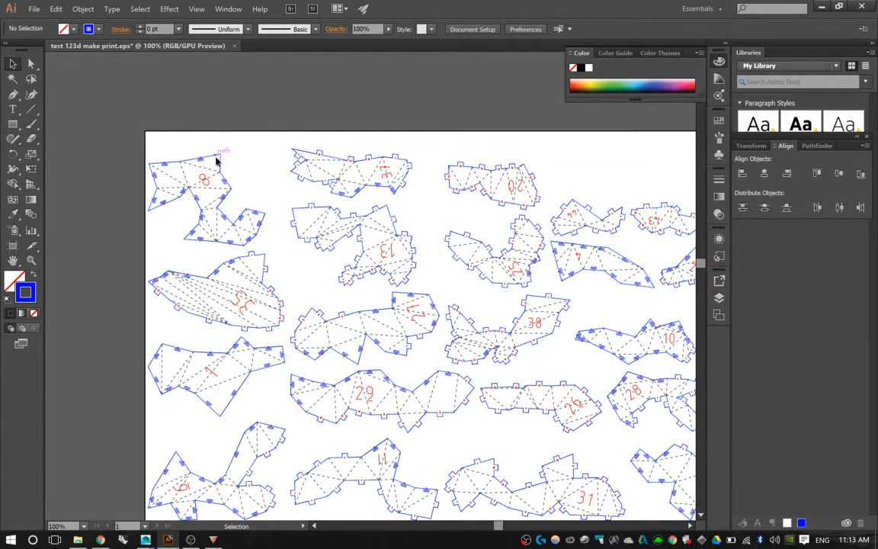
pyautogui.press('v')
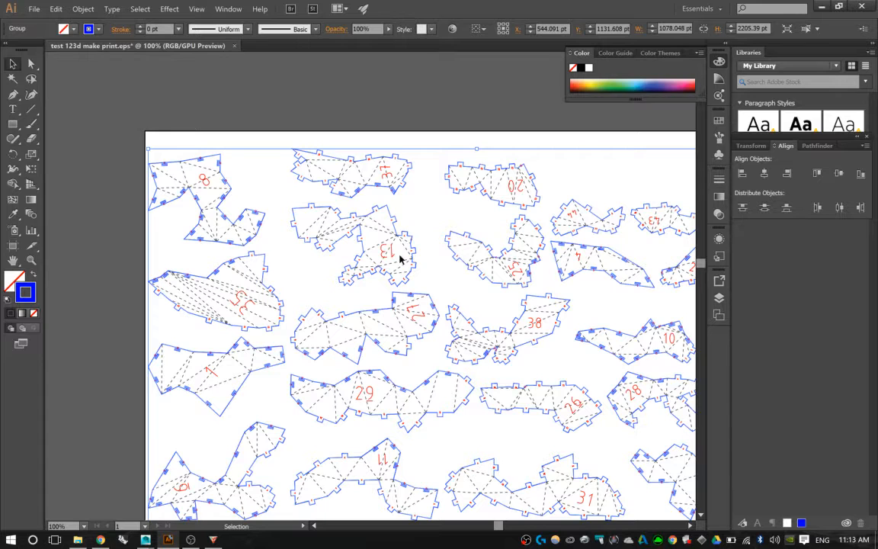
pyautogui.click(235, 95)
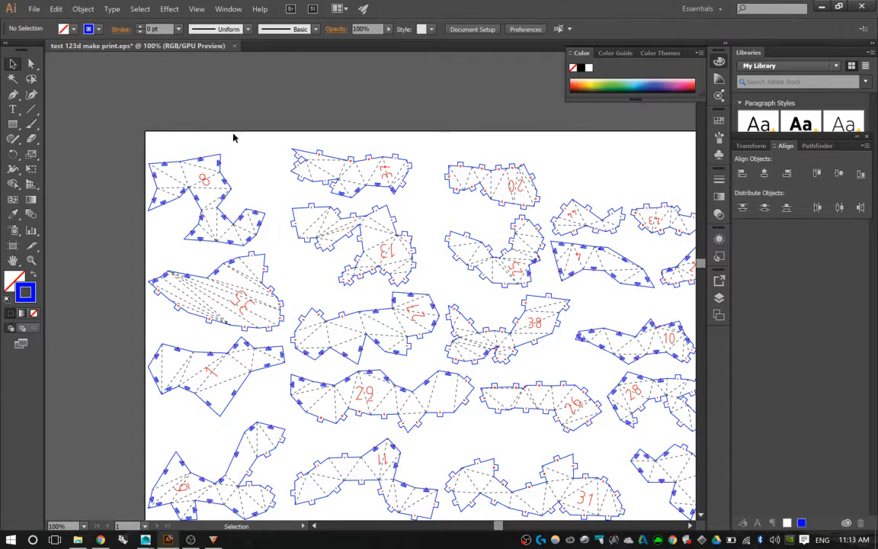
# - Select all red markings on the sheet that match panel 8's number and group them
pyautogui.click(207, 182)
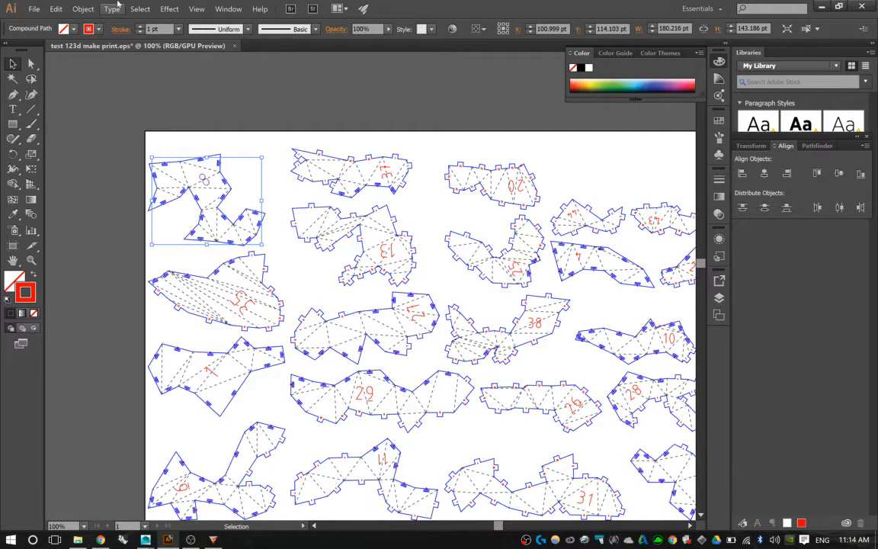
pyautogui.click(140, 8)
pyautogui.moveTo(191, 93)
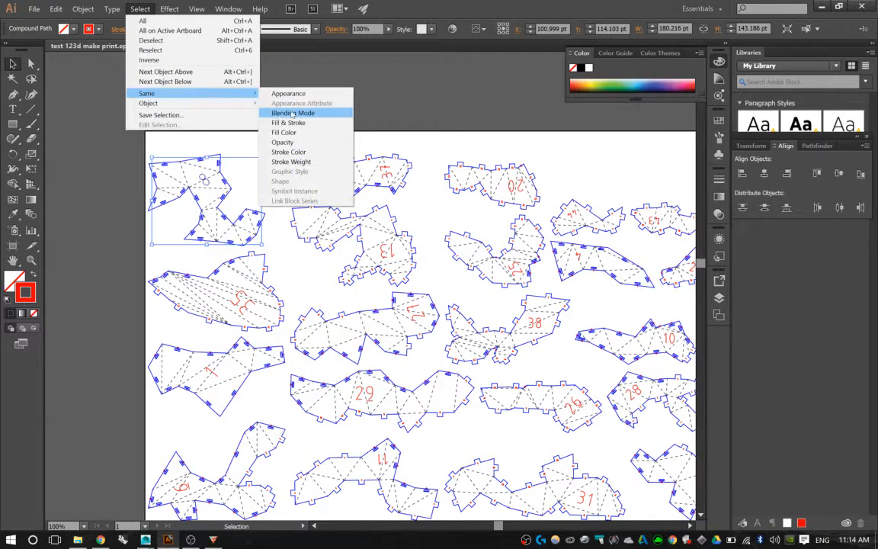
pyautogui.click(293, 113)
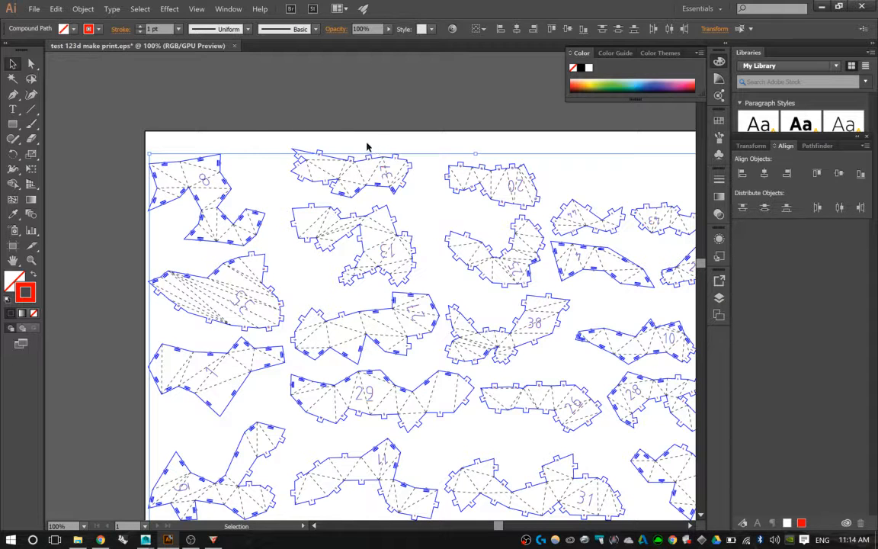
pyautogui.hotkey('ctrl', 'g')
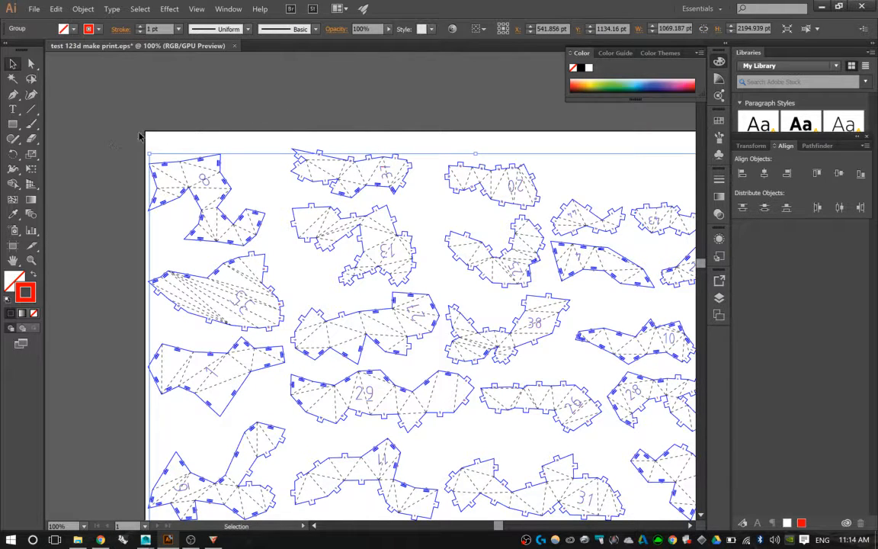
# - Select all dashed fold lines with the same appearance as those in panel 8 and group them
pyautogui.click(194, 161)
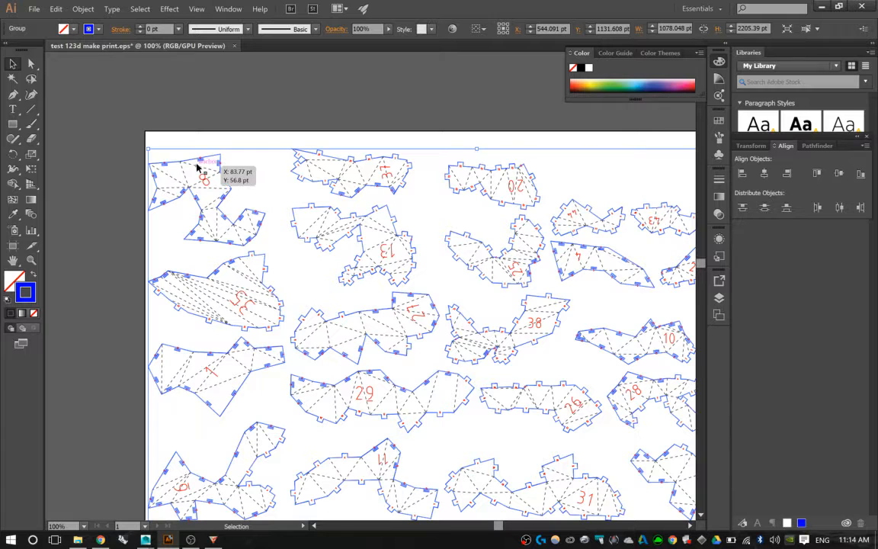
pyautogui.click(197, 166)
pyautogui.click(140, 8)
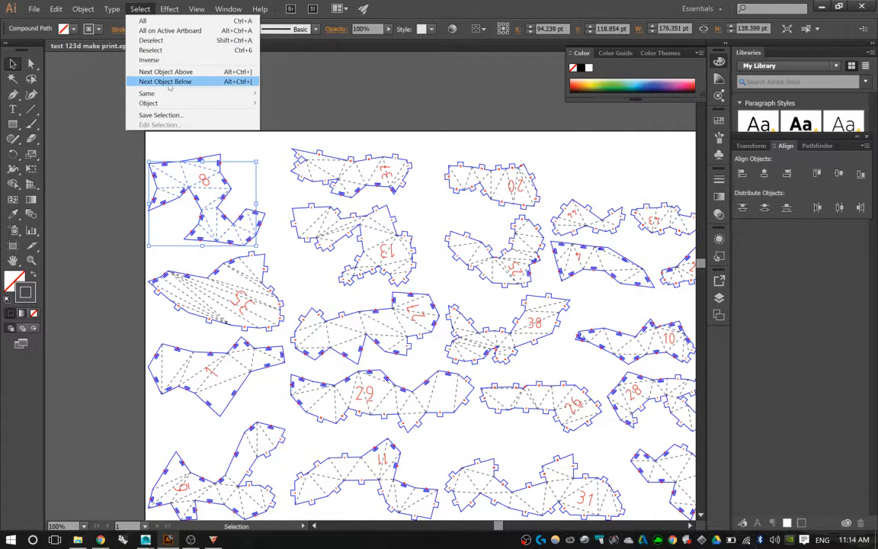
pyautogui.click(268, 87)
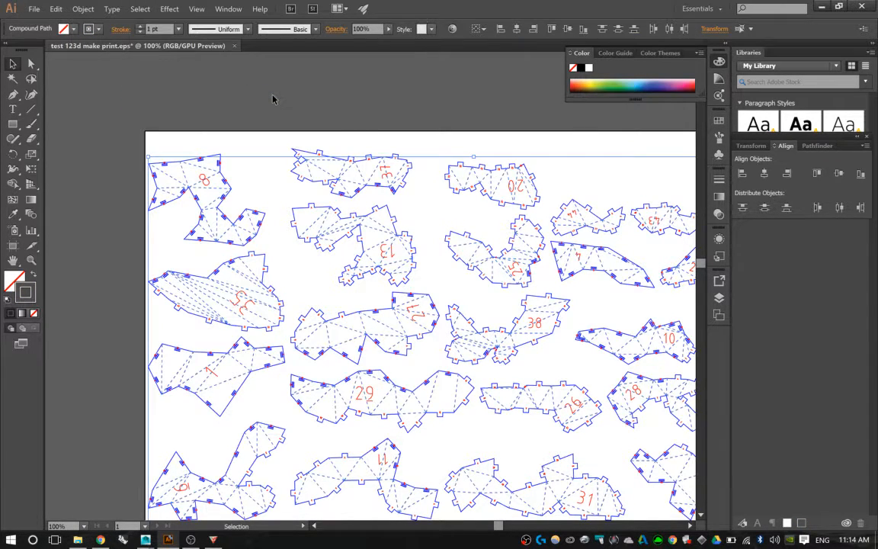
pyautogui.hotkey('ctrl', 'g')
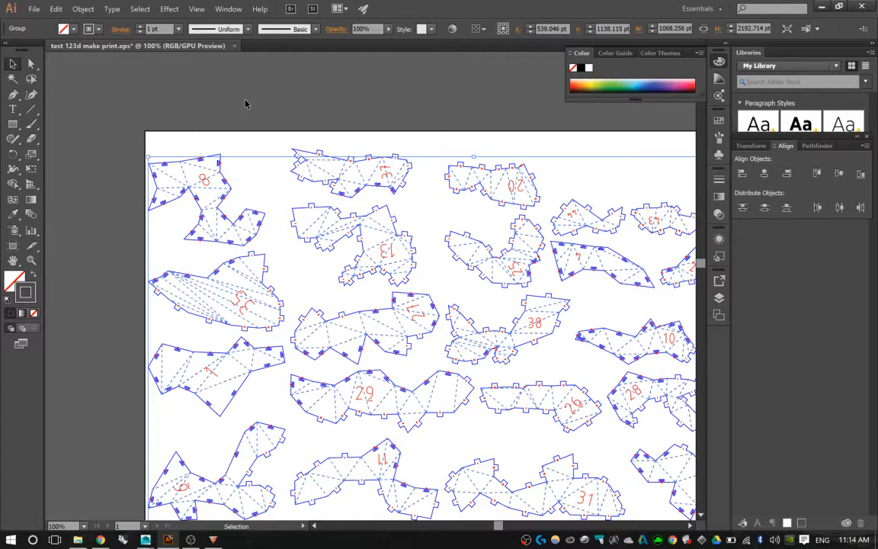
# - Select the grouped red number markings and switch the color values to the RGB model
pyautogui.click(245, 104)
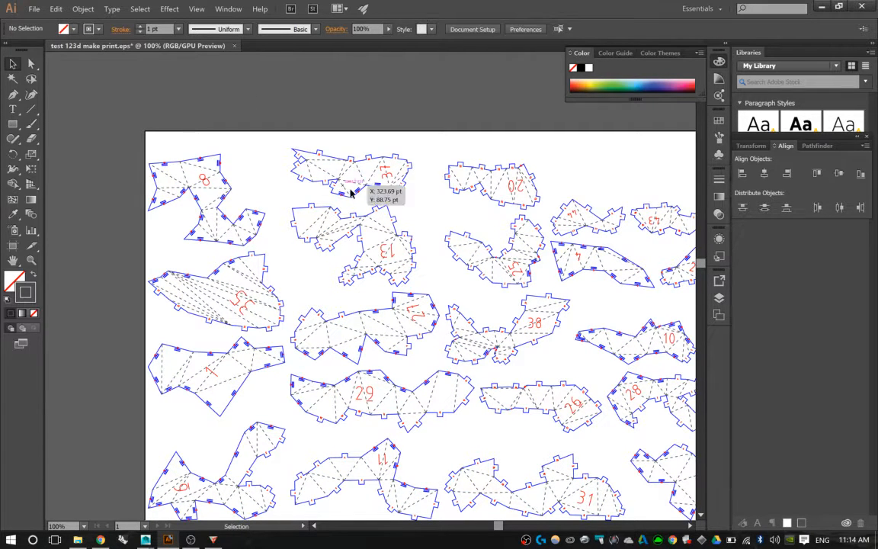
pyautogui.click(210, 181)
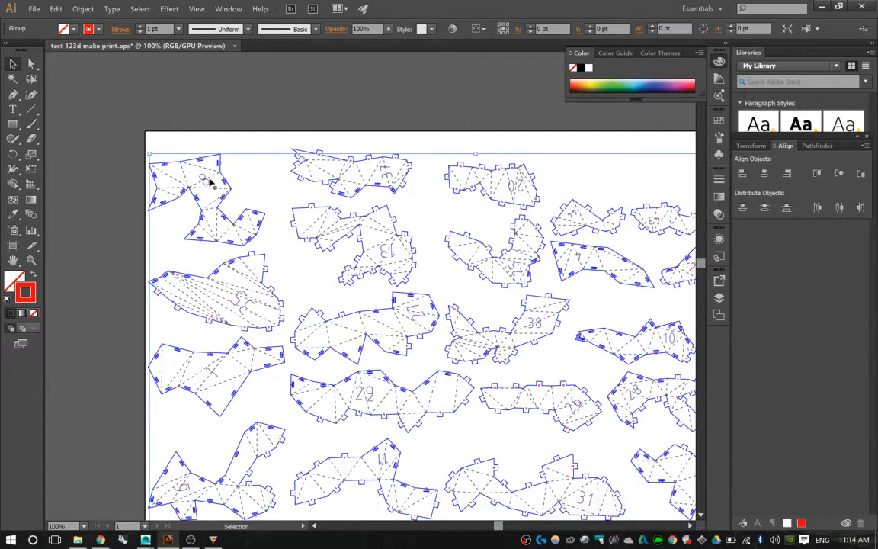
pyautogui.click(217, 112)
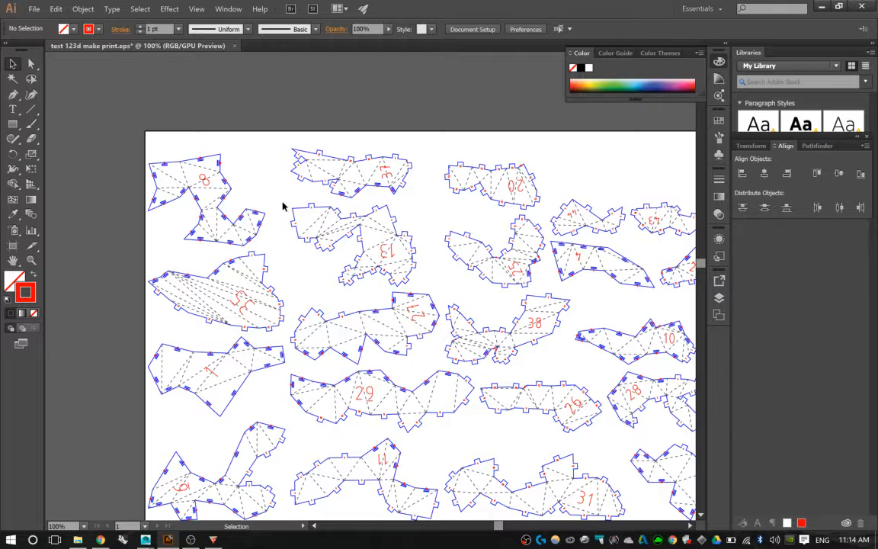
pyautogui.click(192, 165)
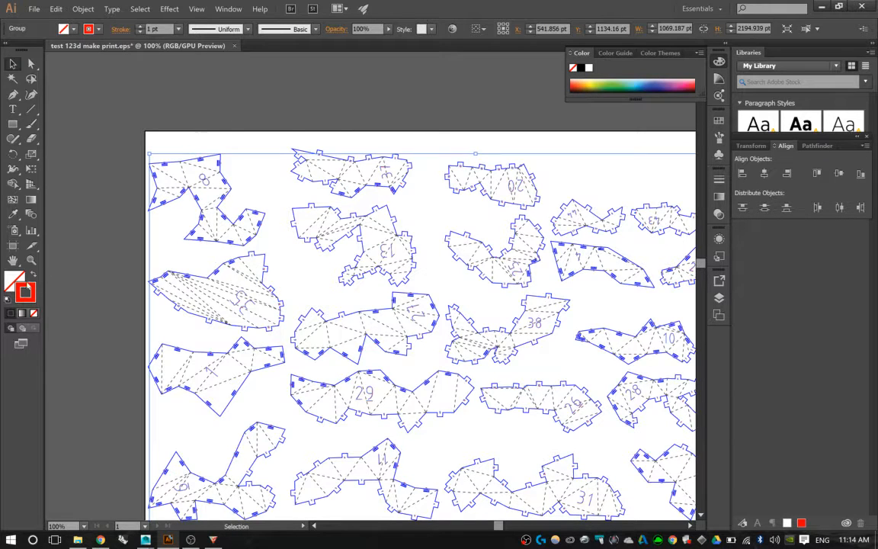
pyautogui.click(88, 30)
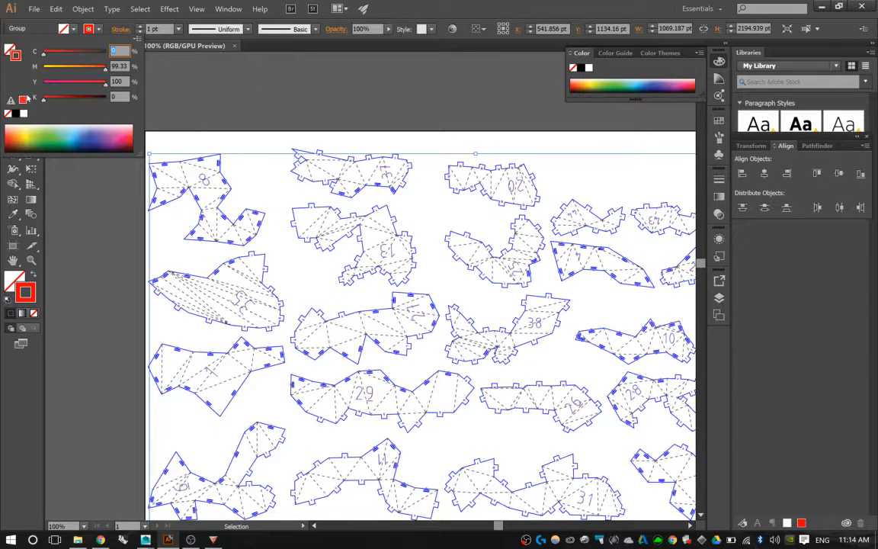
pyautogui.click(699, 54)
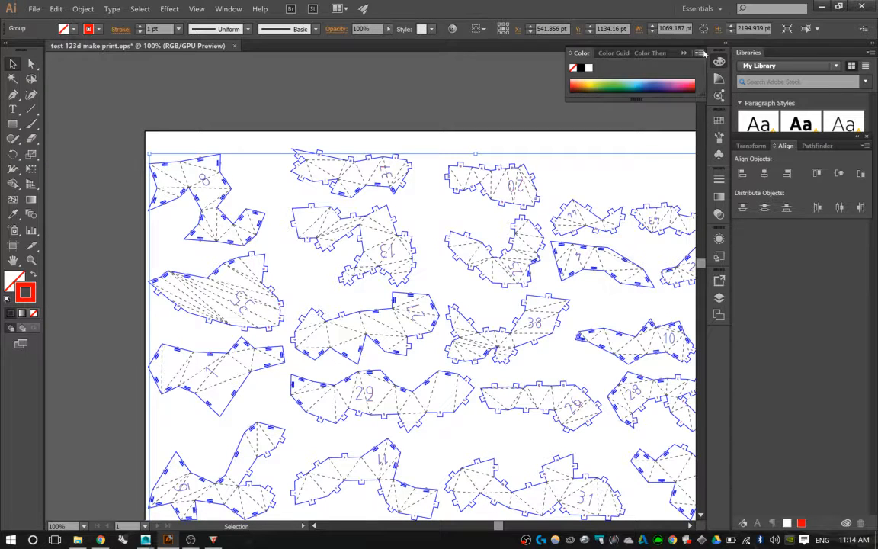
pyautogui.click(699, 53)
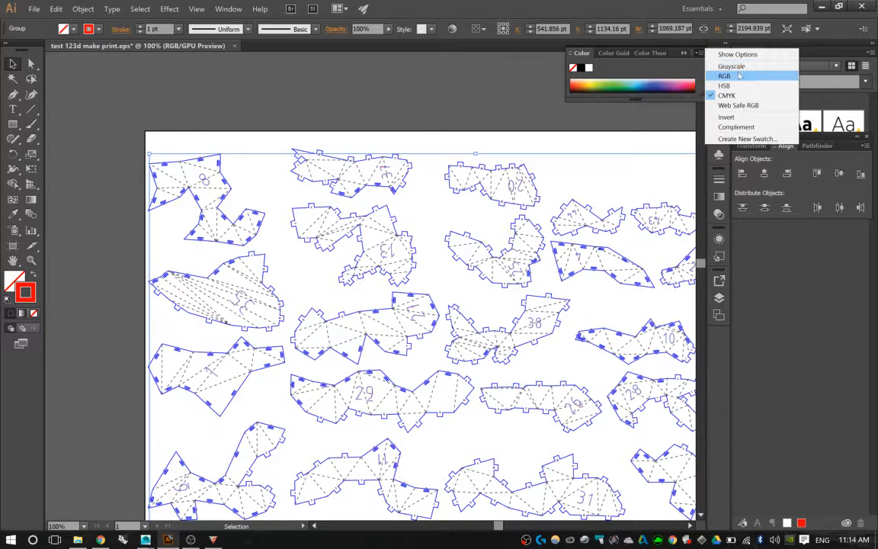
pyautogui.click(724, 75)
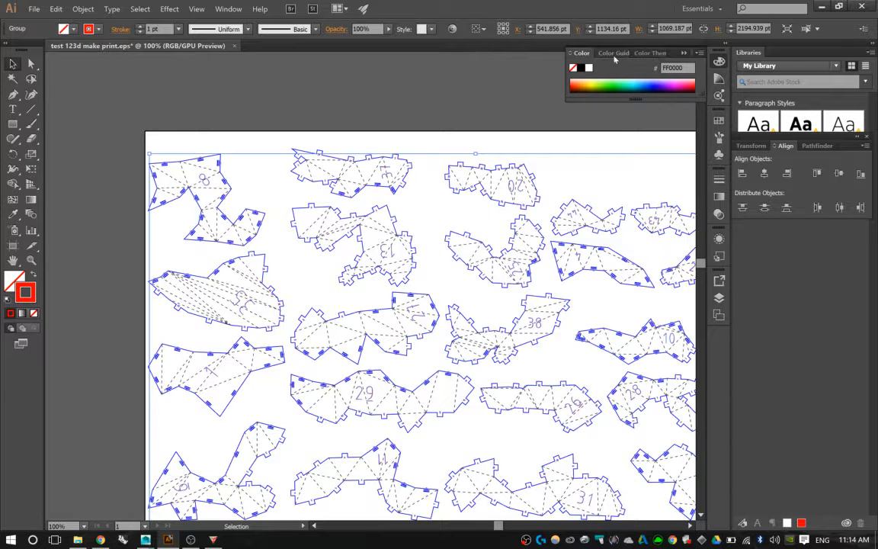
# - Check the number markings' stroke color in RGB and look for the document color mode setting
pyautogui.click(699, 54)
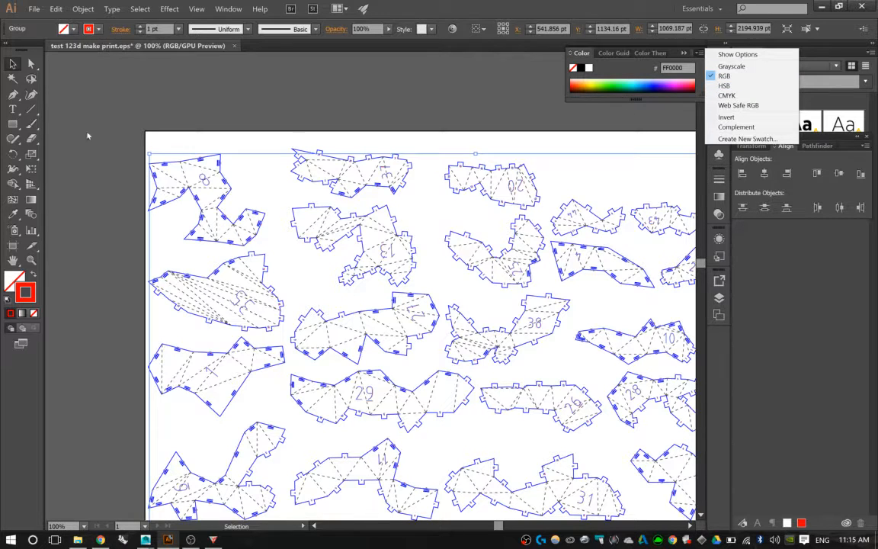
pyautogui.click(96, 26)
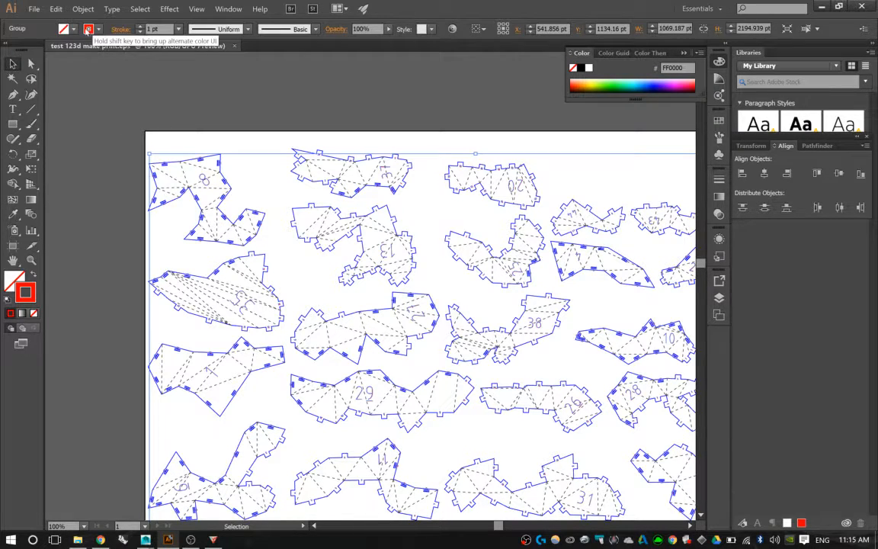
pyautogui.keyDown('shift'); pyautogui.click(89, 29); pyautogui.keyUp('shift')
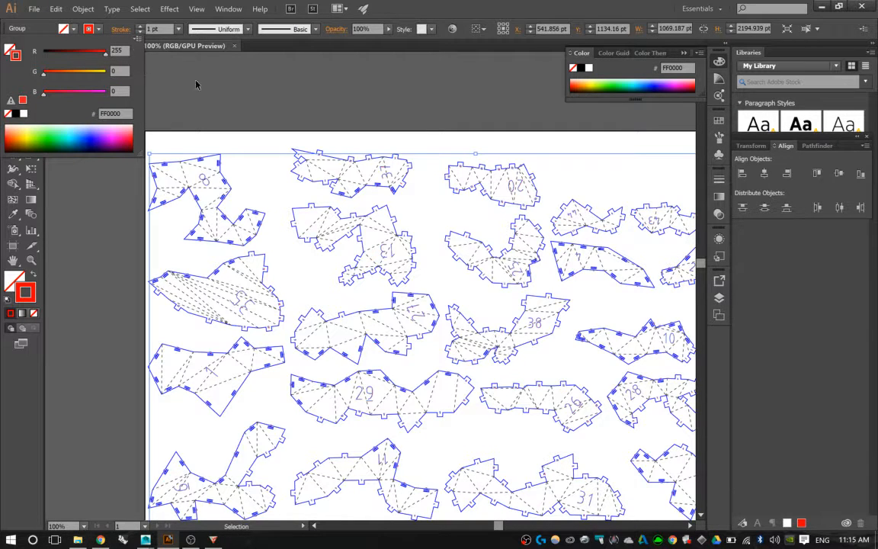
pyautogui.click(39, 4)
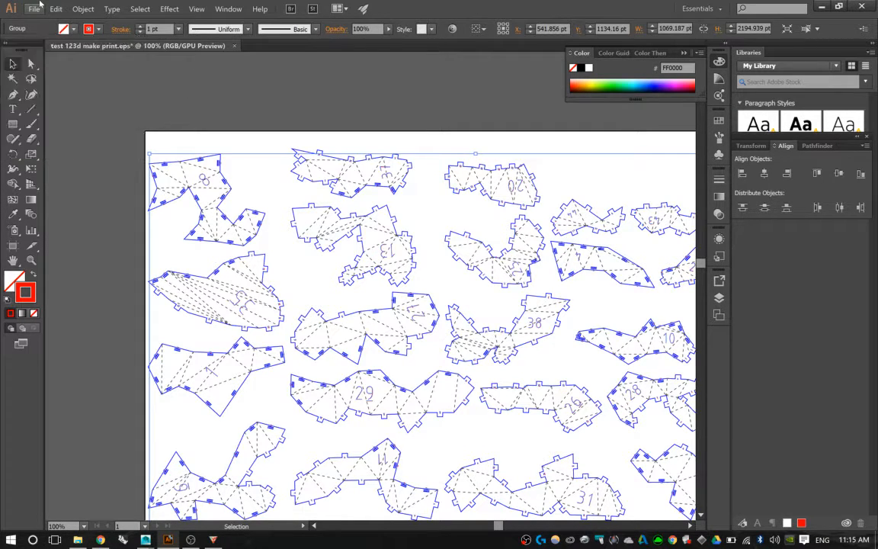
pyautogui.click(35, 9)
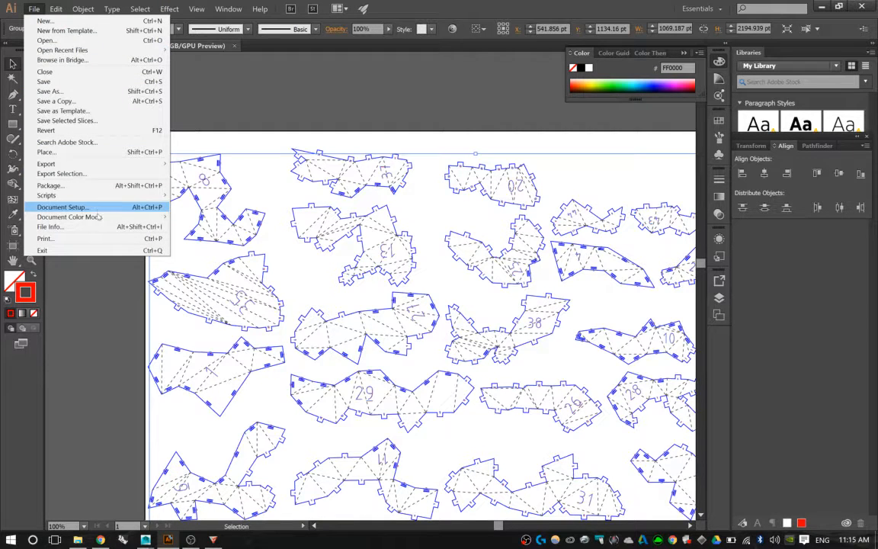
pyautogui.moveTo(97, 218)
pyautogui.click(298, 91)
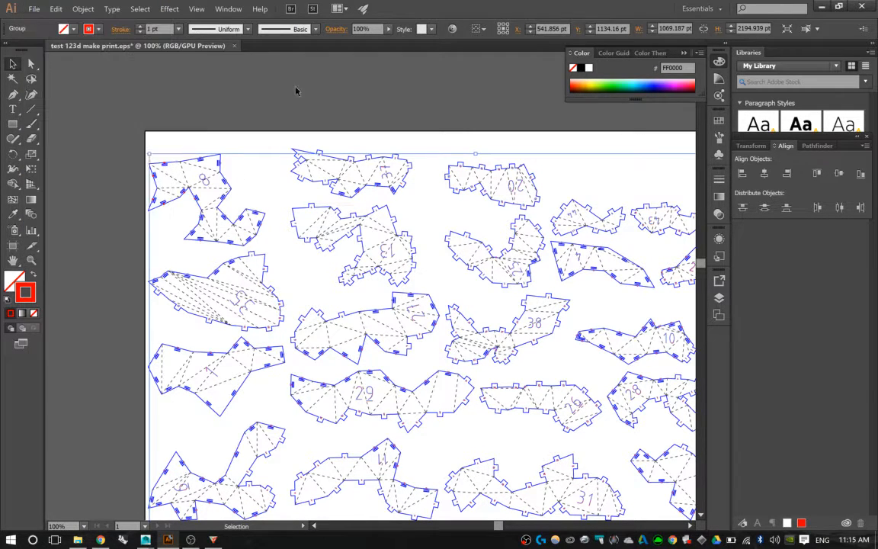
pyautogui.click(295, 98)
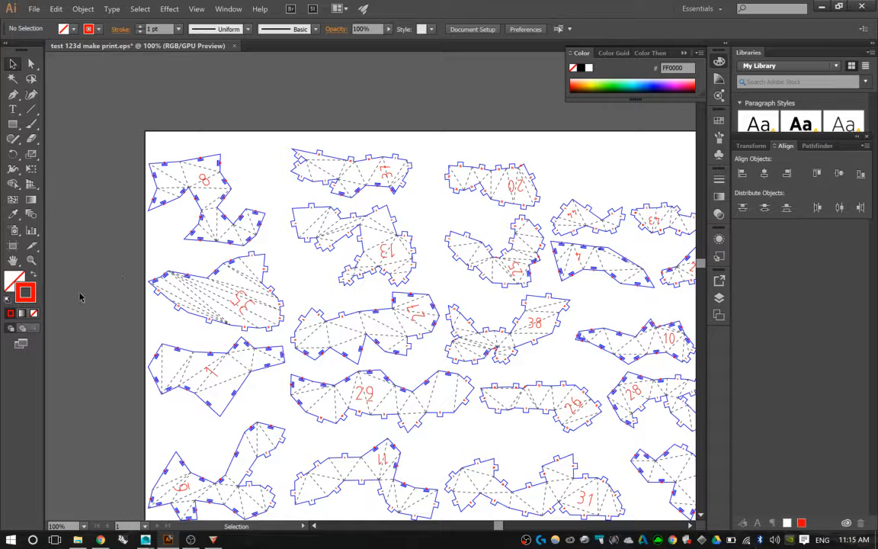
pyautogui.doubleClick(27, 292)
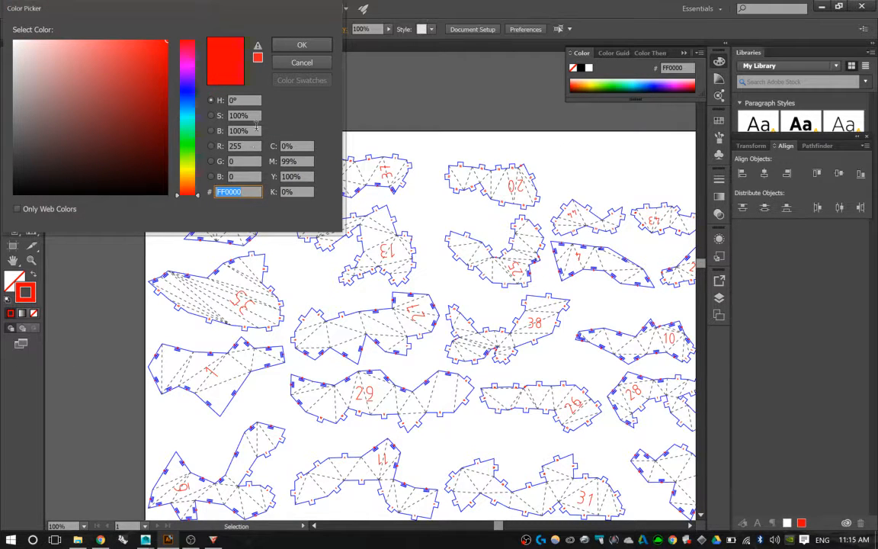
pyautogui.click(299, 62)
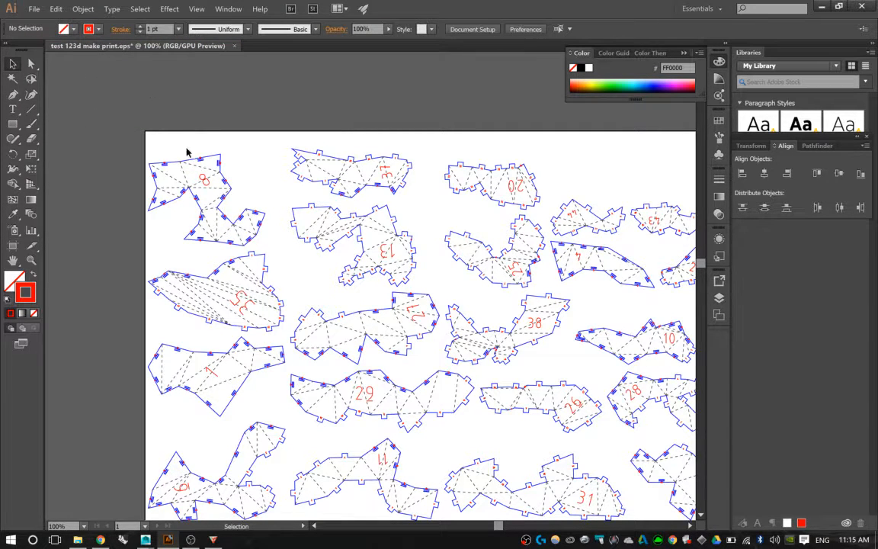
# - Change the stroke color of the grouped number markings to black (000000) and deselect them
pyautogui.click(196, 180)
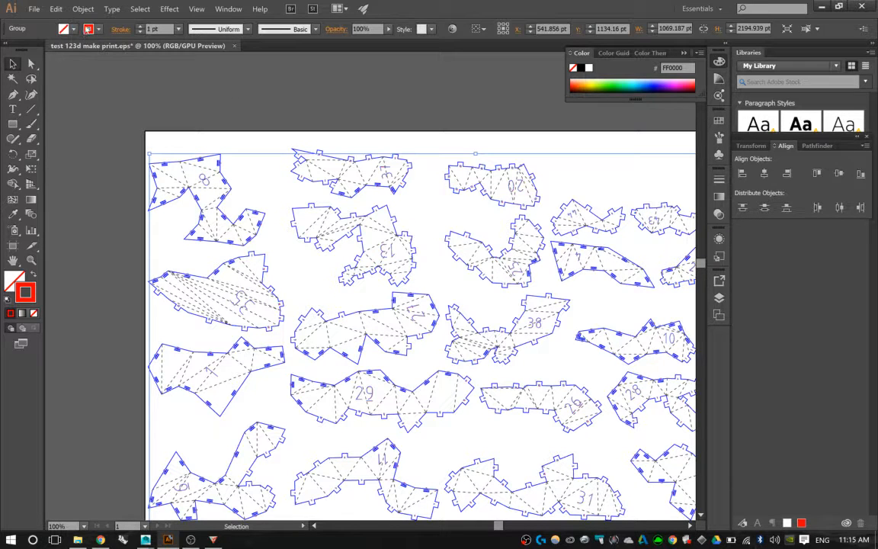
pyautogui.keyDown('shift'); pyautogui.click(89, 31); pyautogui.keyUp('shift')
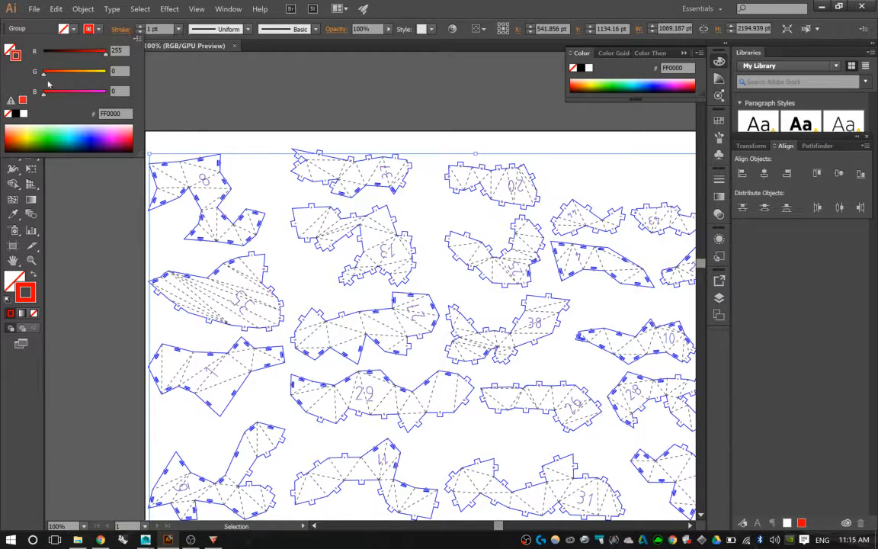
pyautogui.click(16, 113)
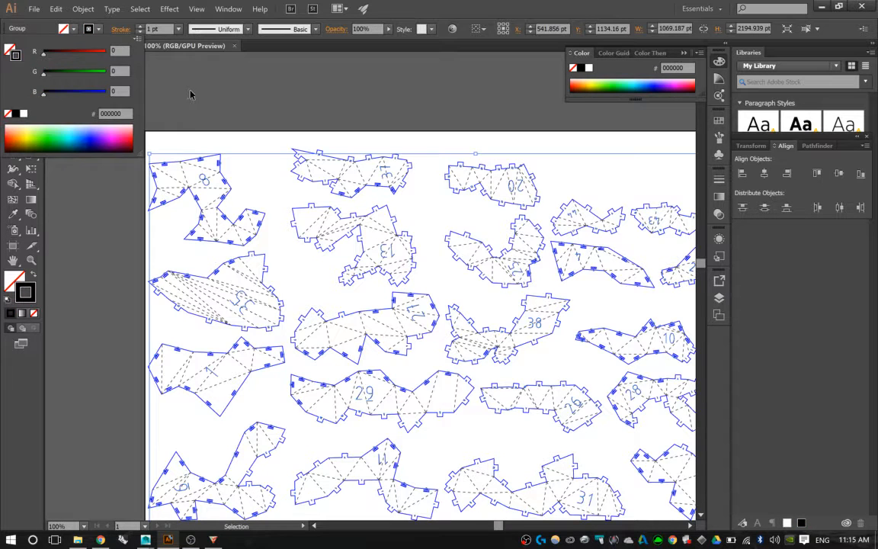
pyautogui.click(196, 116)
pyautogui.click(214, 131)
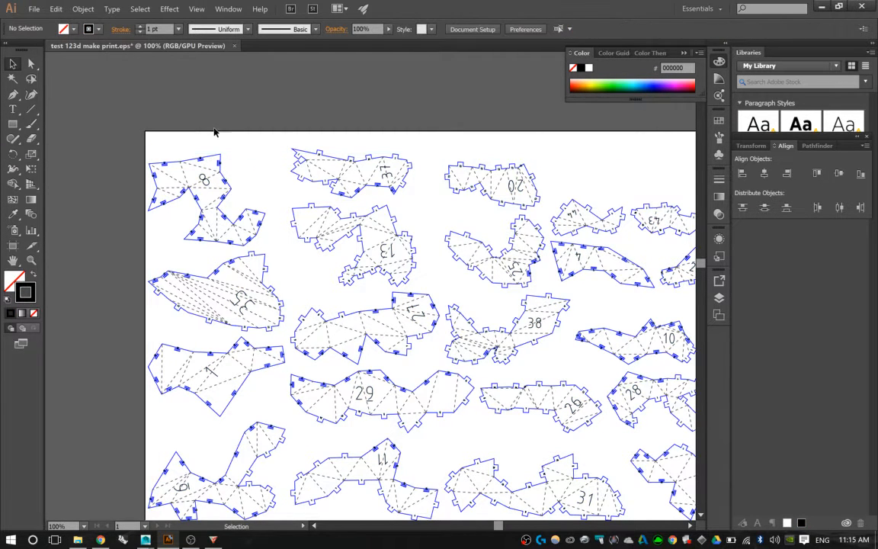
# - Change the stroke color of the grouped dashed fold lines to black (000000) and deselect them
pyautogui.click(203, 165)
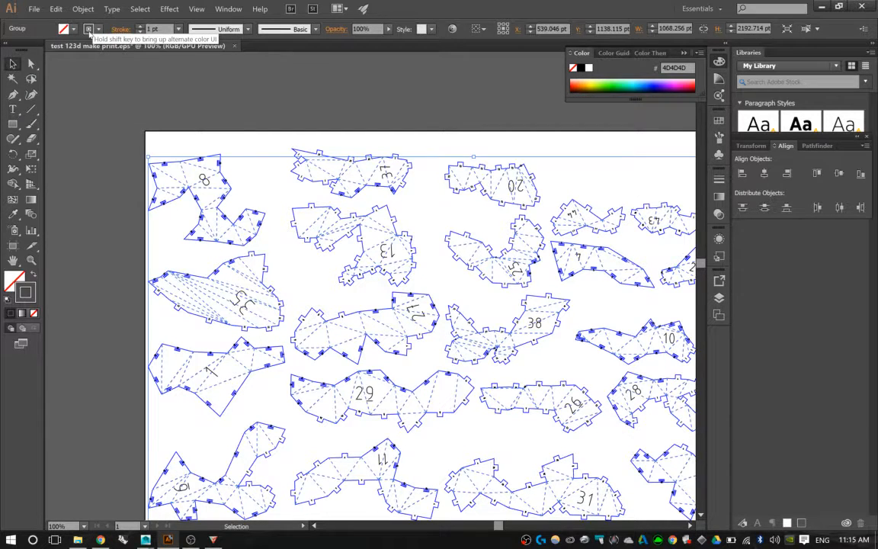
pyautogui.click(88, 29)
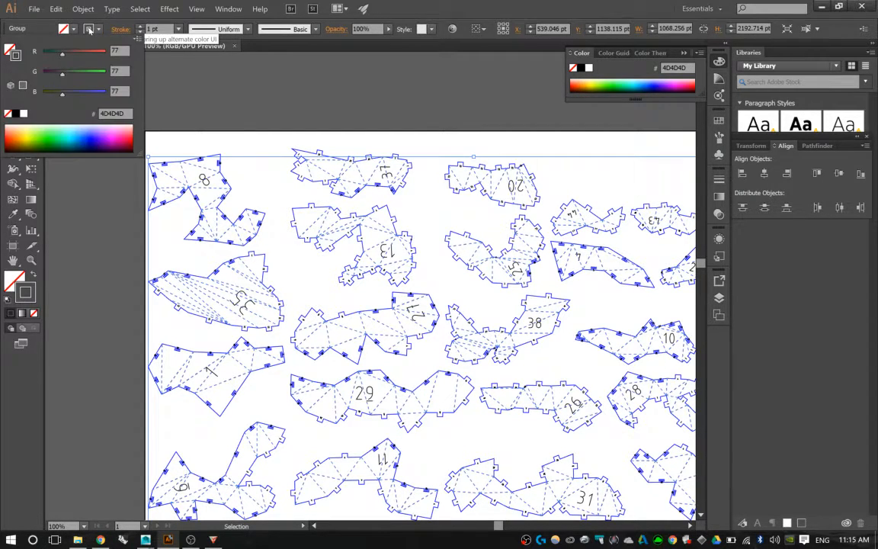
pyautogui.click(17, 114)
pyautogui.click(165, 109)
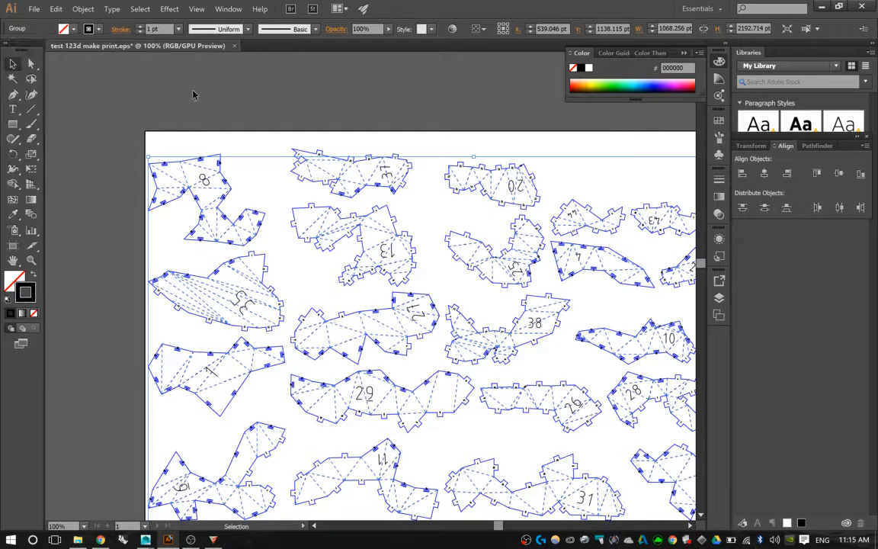
pyautogui.click(134, 141)
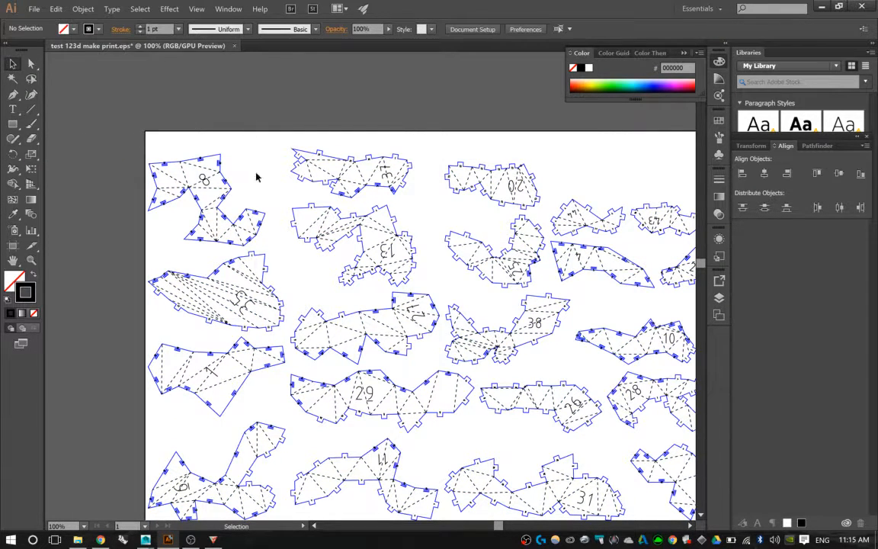
# - Recolor the grouped panel cut lines to pure red, RGB 255, 0, 0, and deselect them
pyautogui.click(222, 148)
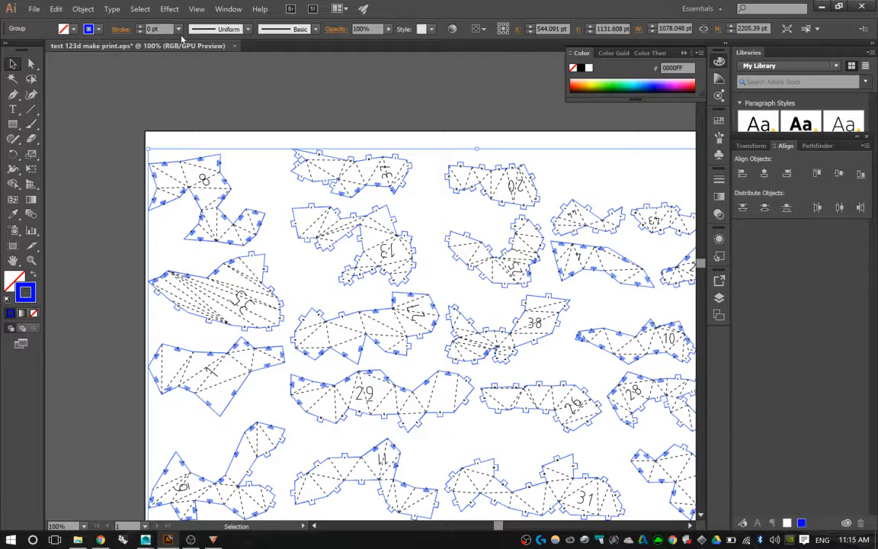
pyautogui.keyDown('shift'); pyautogui.click(89, 29); pyautogui.keyUp('shift')
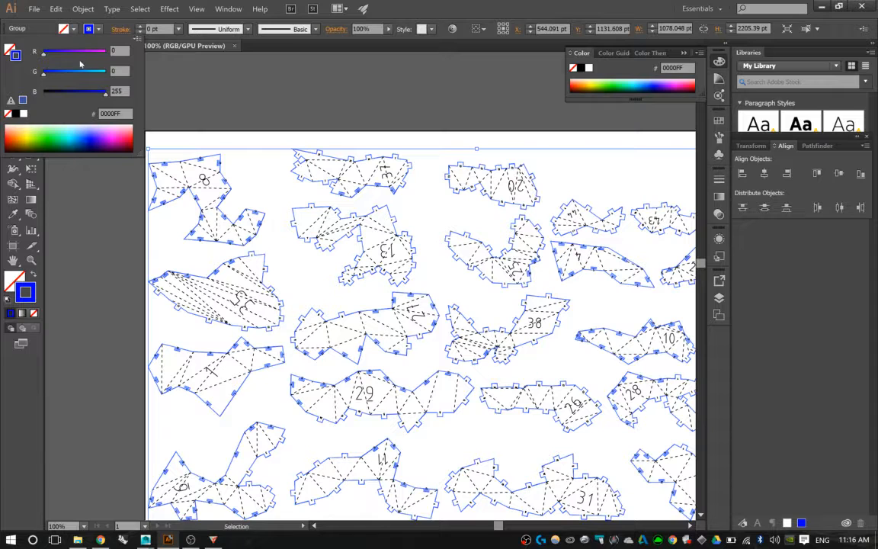
pyautogui.moveTo(86, 54); pyautogui.dragTo(115, 51)
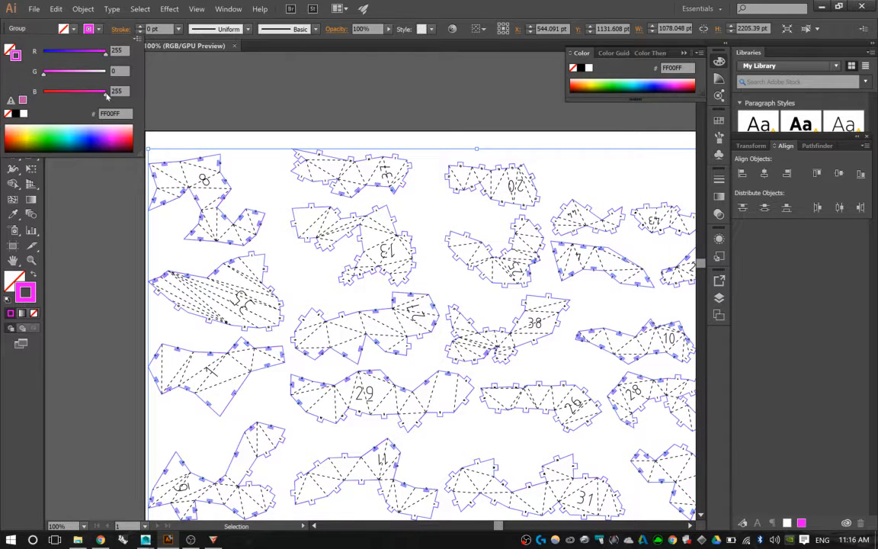
pyautogui.moveTo(107, 95); pyautogui.dragTo(42, 95)
pyautogui.click(179, 93)
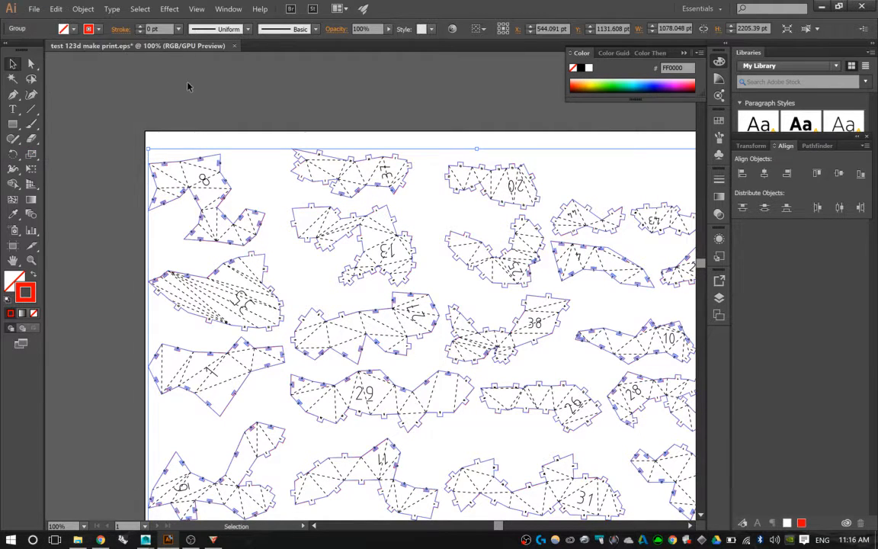
pyautogui.click(168, 126)
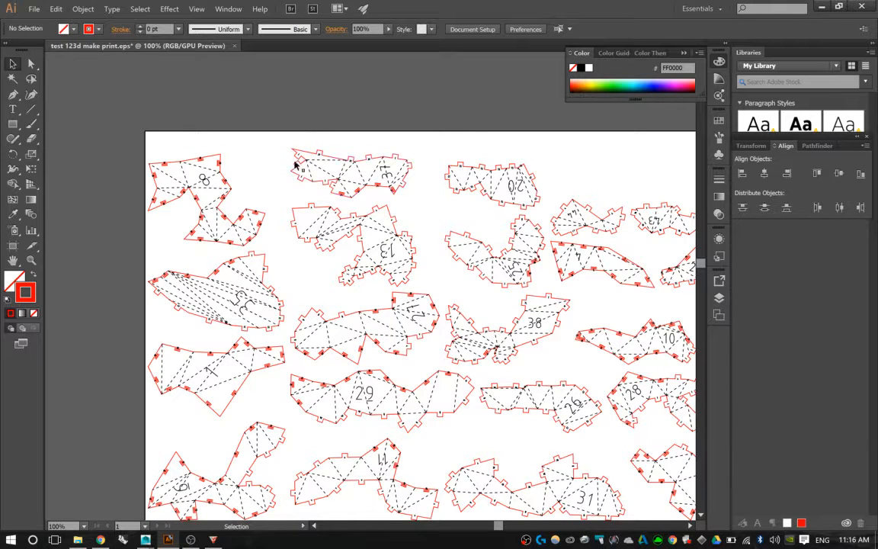
# - Set the stroke weight of all artwork on the sheet to 0.18 pt and deselect it
pyautogui.scroll(-1, 437, 124)
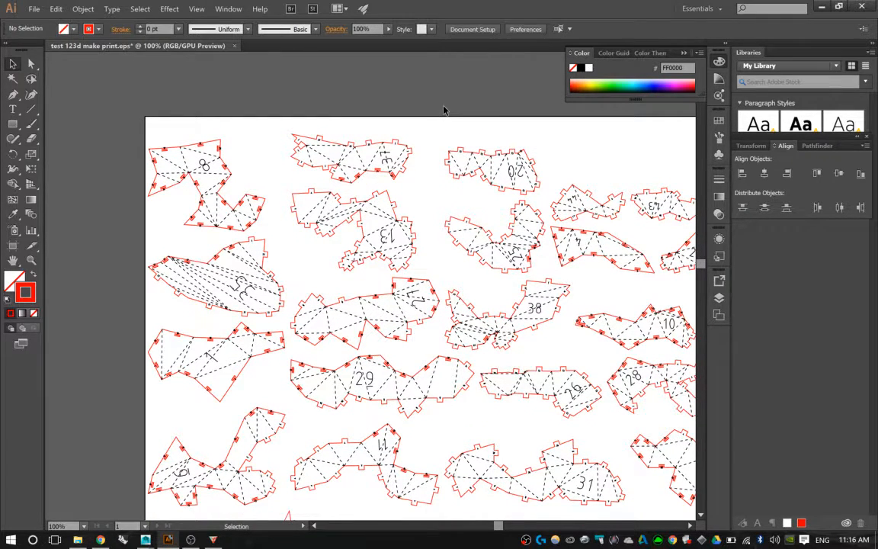
pyautogui.hotkey('ctrl', 'a')
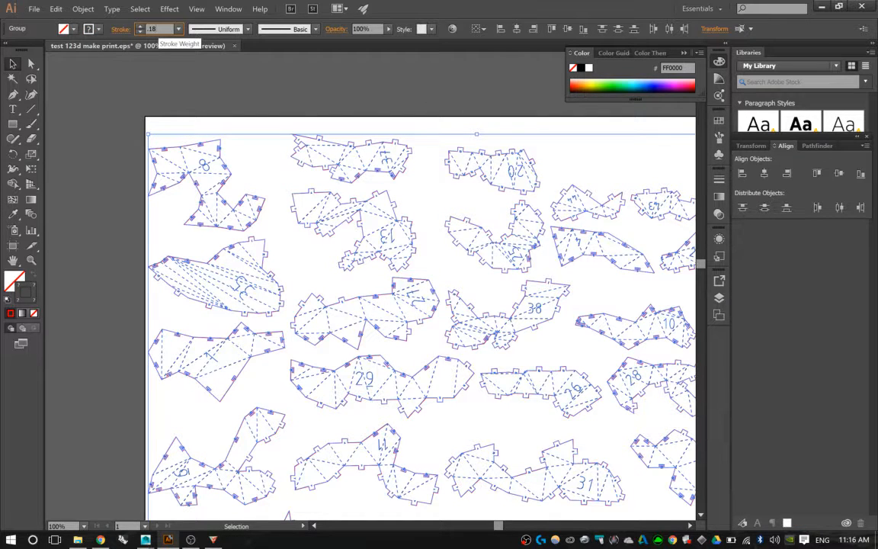
pyautogui.write('.18')
pyautogui.press('Return')
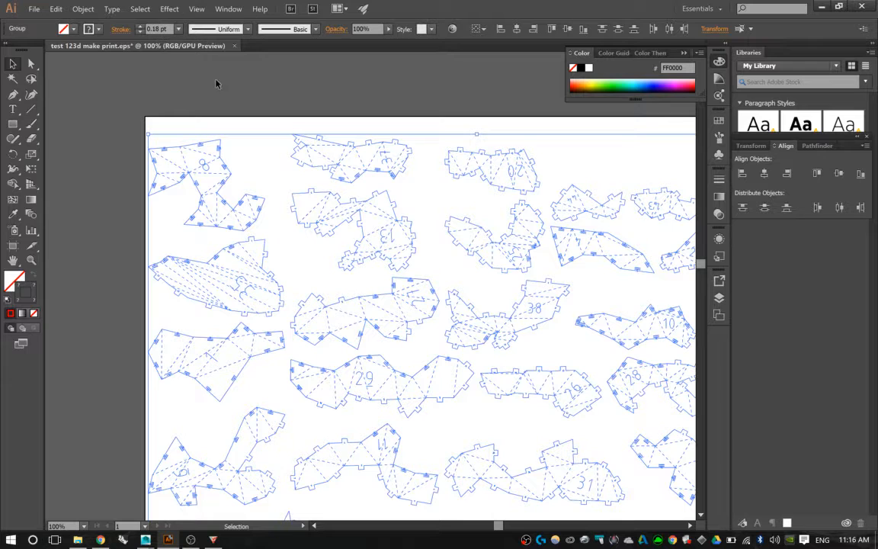
pyautogui.click(212, 119)
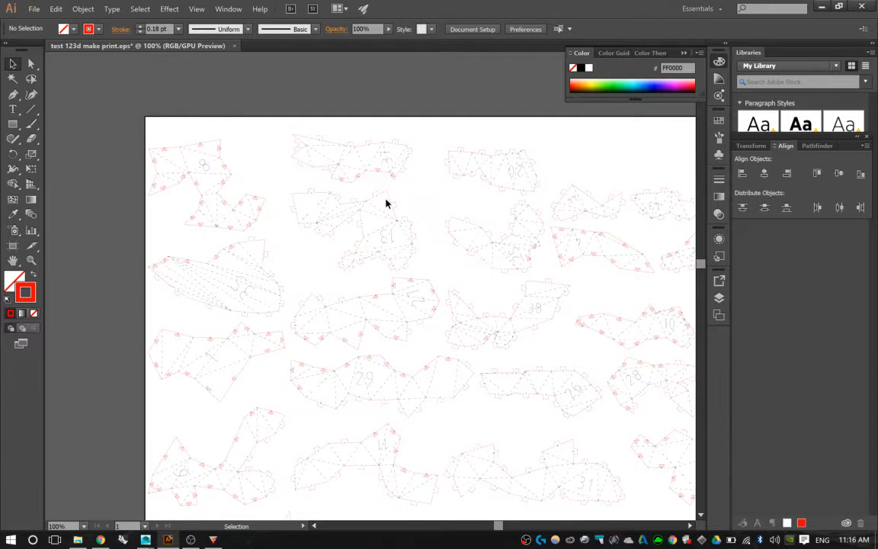
pyautogui.keyDown('alt'); pyautogui.scroll(-1, 387, 196); pyautogui.keyUp('alt')
pyautogui.moveTo(500, 245); pyautogui.dragTo(437, 227)
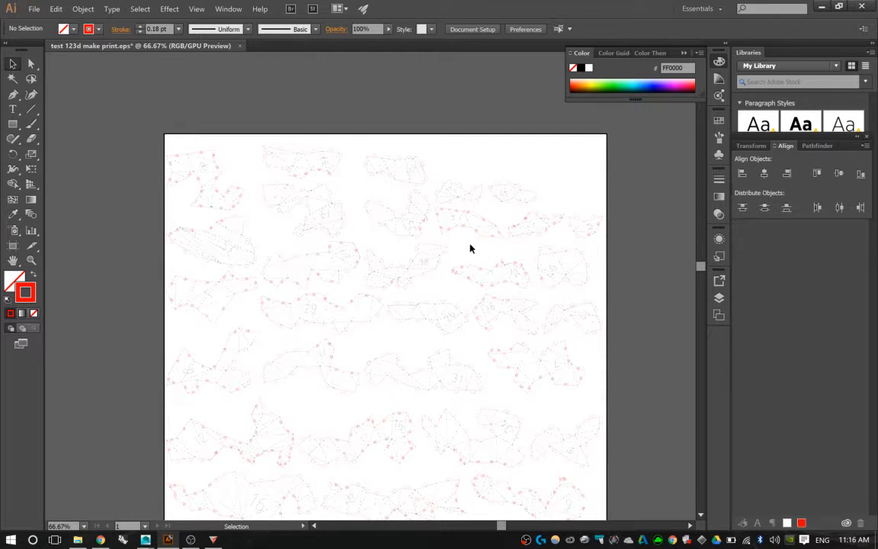
pyautogui.keyDown('alt'); pyautogui.scroll(-1, 473, 263); pyautogui.keyUp('alt')
pyautogui.moveTo(472, 263); pyautogui.dragTo(448, 224)
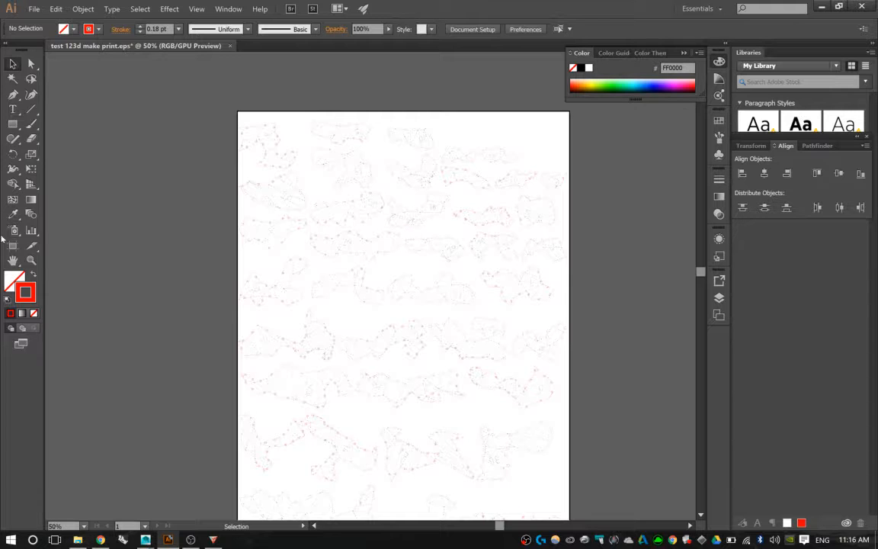
pyautogui.click(34, 8)
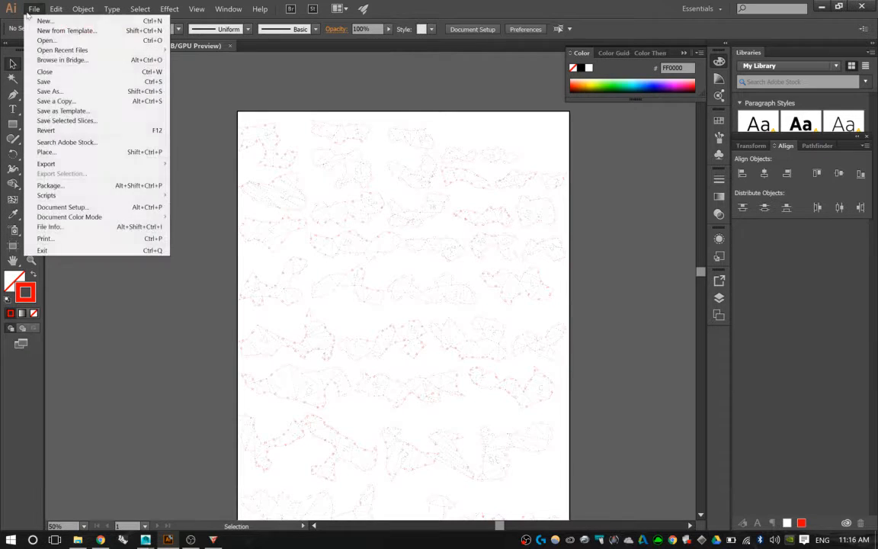
pyautogui.click(121, 83)
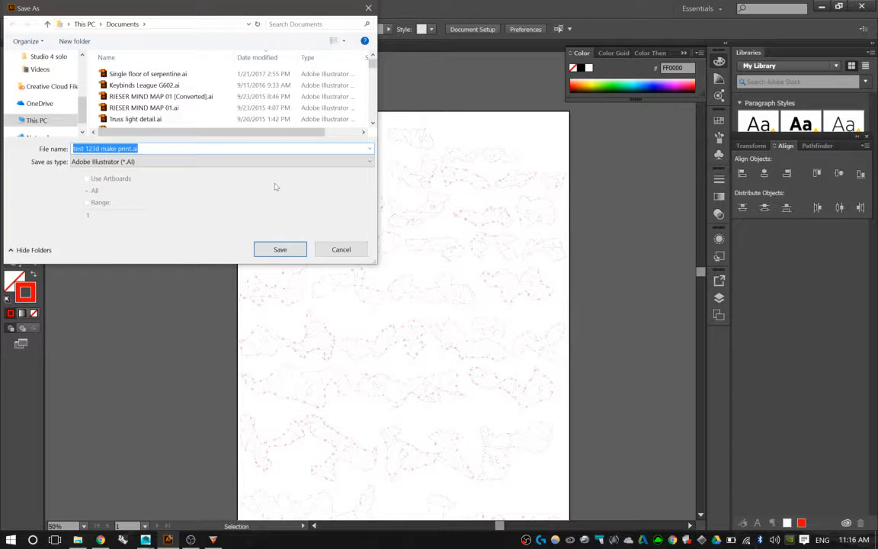
pyautogui.click(349, 161)
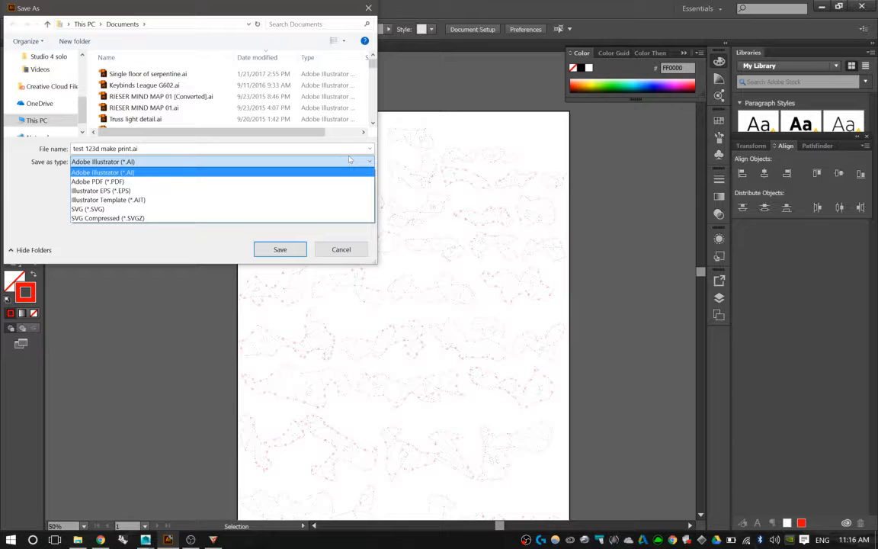
pyautogui.click(349, 160)
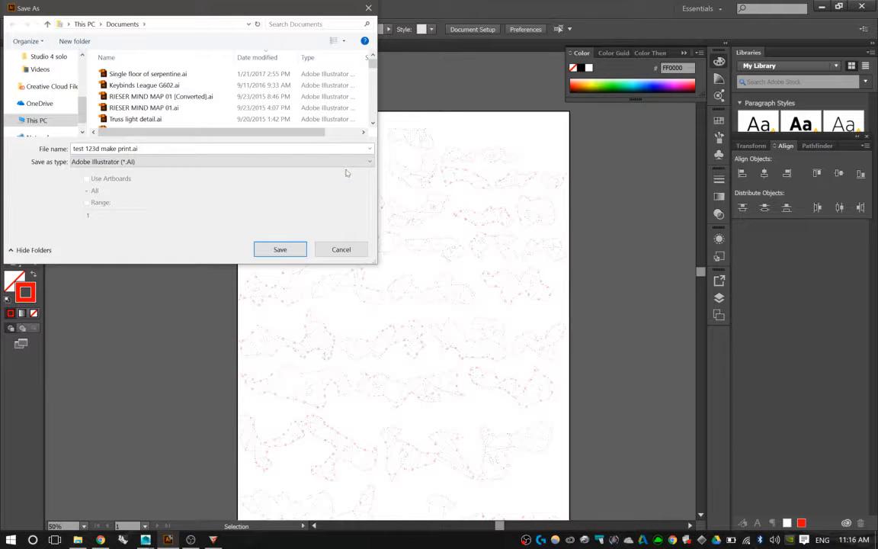
pyautogui.click(346, 250)
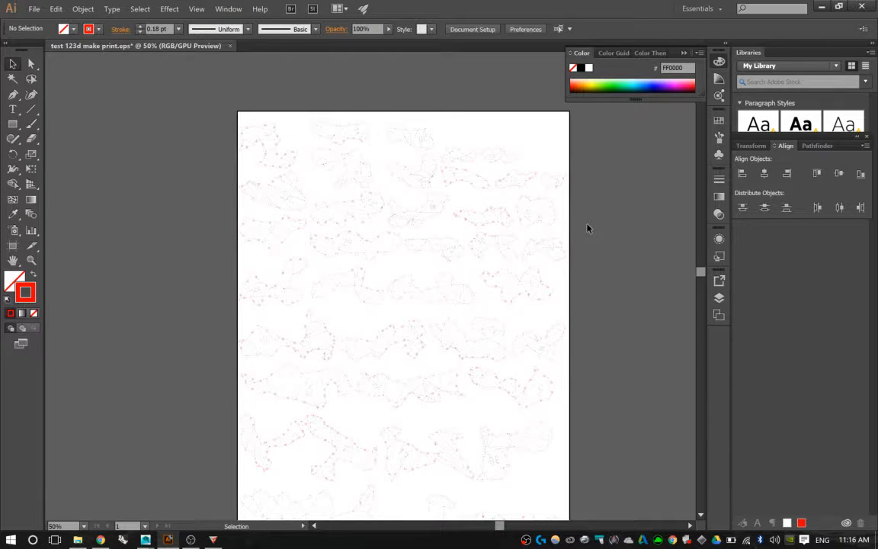
pyautogui.keyDown('alt'); pyautogui.scroll(-1, 588, 230); pyautogui.keyUp('alt')
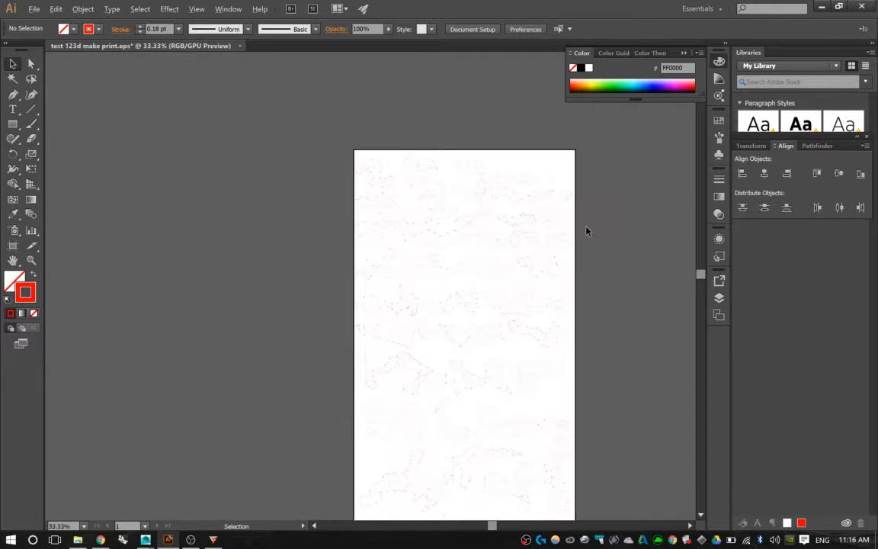
pyautogui.moveTo(596, 227); pyautogui.dragTo(540, 184)
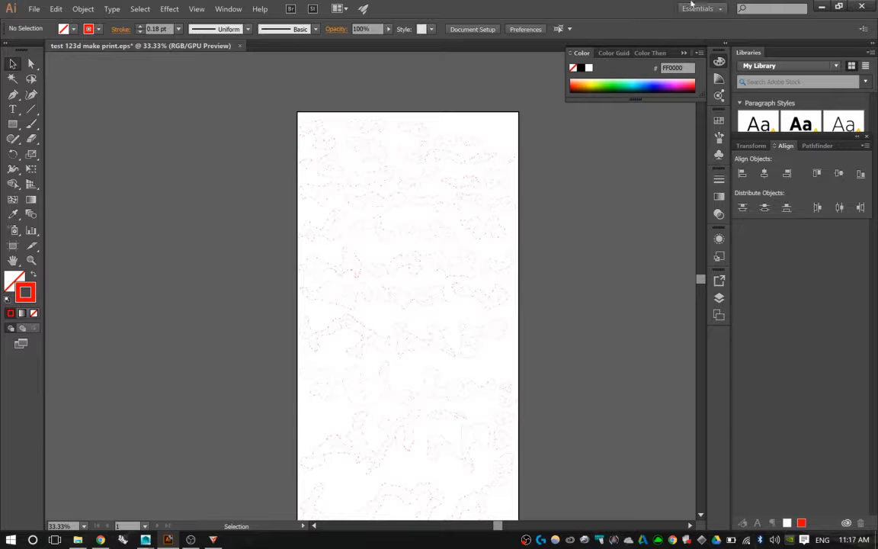
# - Switch to 123D Make and change the skull's construction technique to Interlocked Slices
pyautogui.click(212, 539)
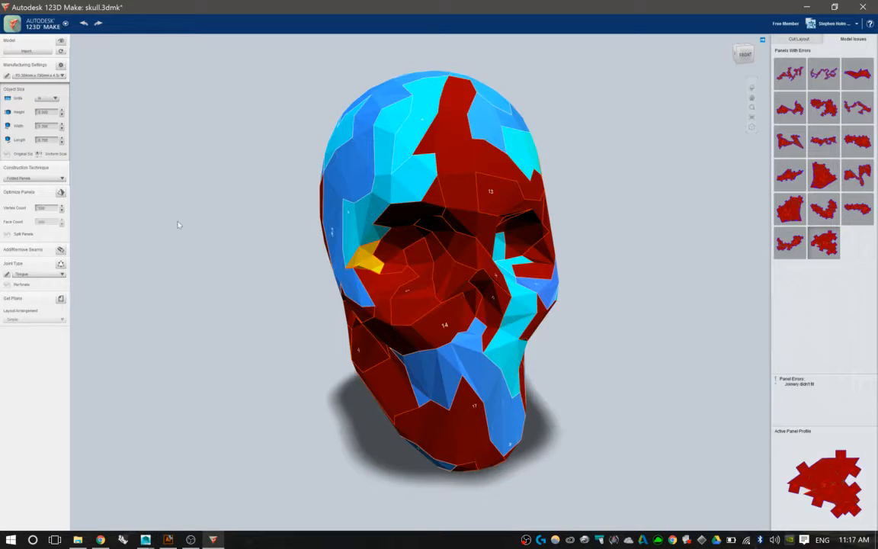
pyautogui.click(50, 178)
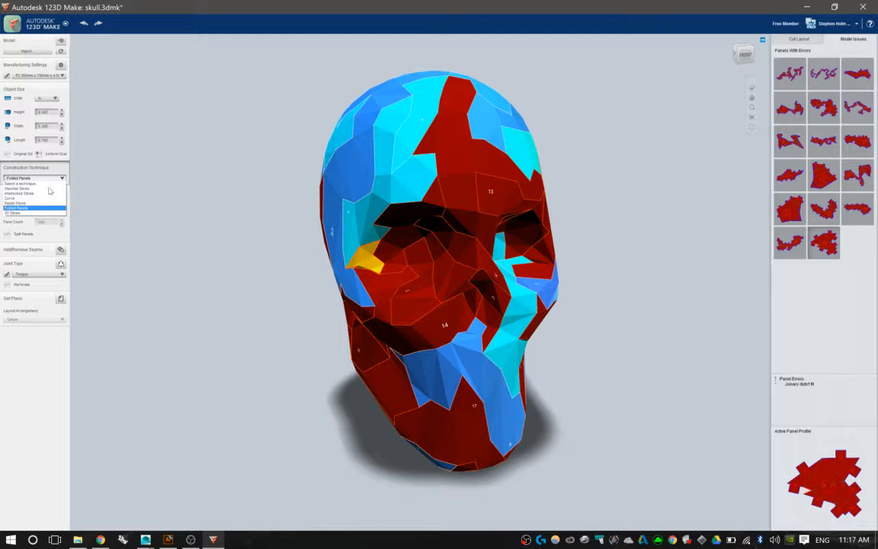
pyautogui.click(51, 193)
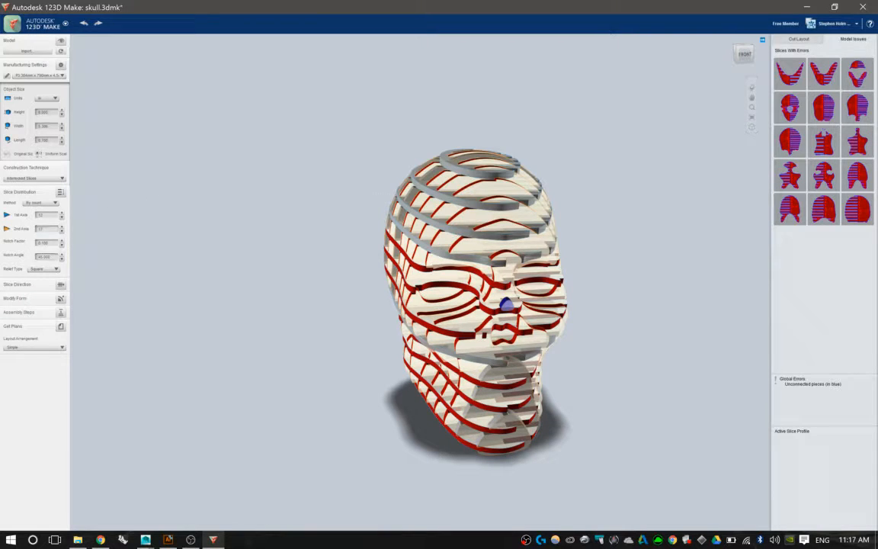
# - Examine the available relief types, the skull's face slice with errors, and the notches in the first sheet of the cut layout
pyautogui.click(54, 269)
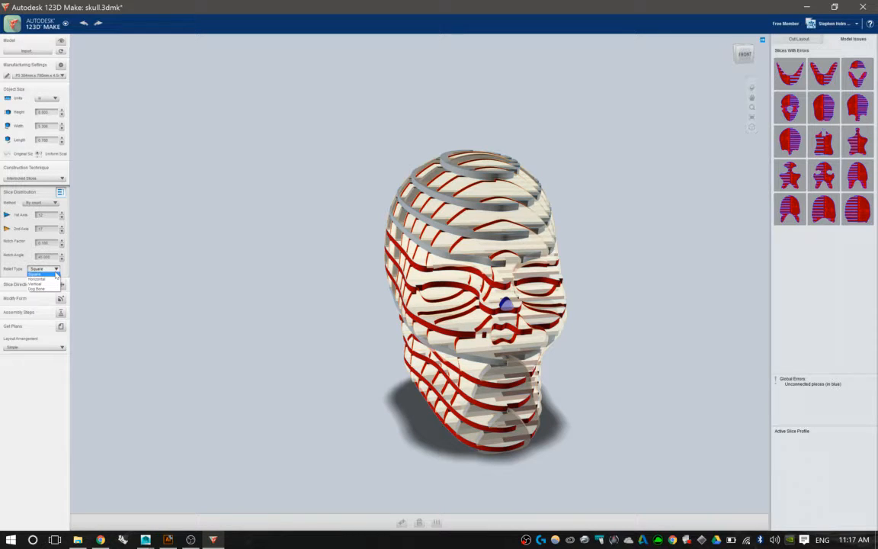
pyautogui.click(803, 113)
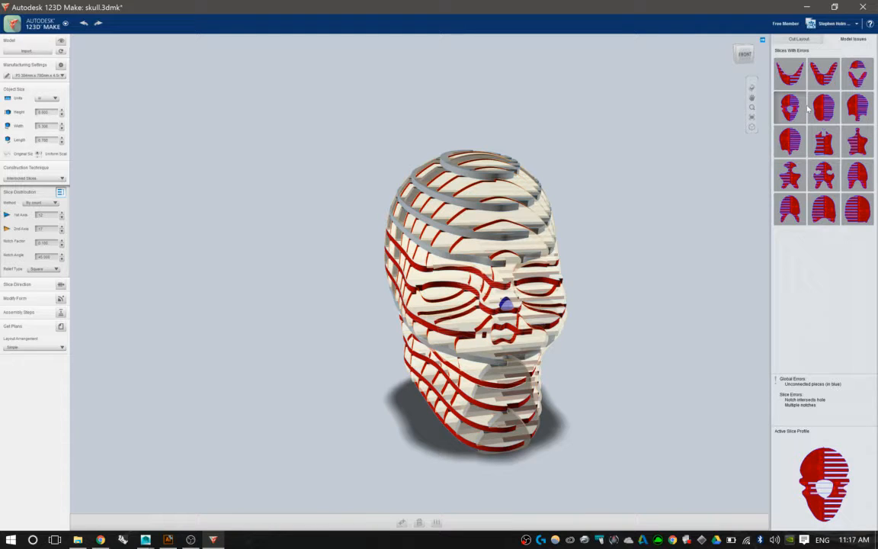
pyautogui.click(801, 40)
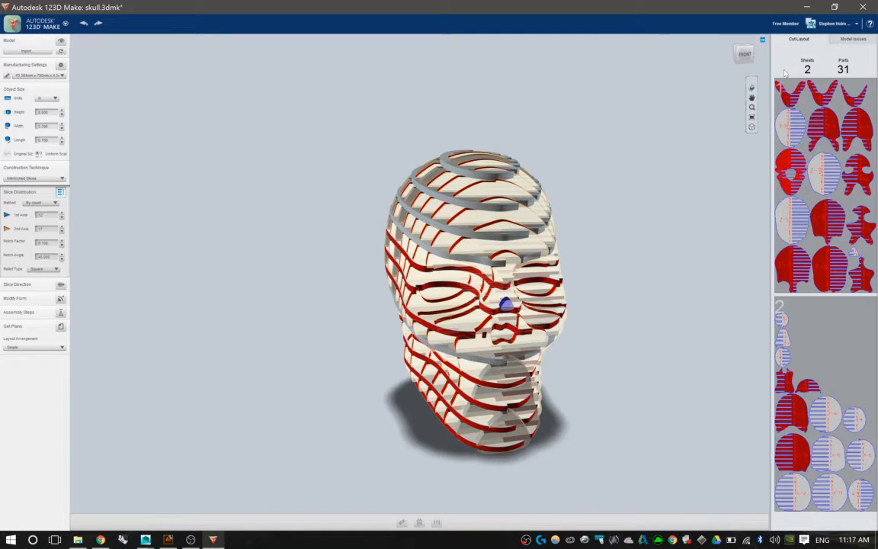
pyautogui.scroll(7, 441, 257)
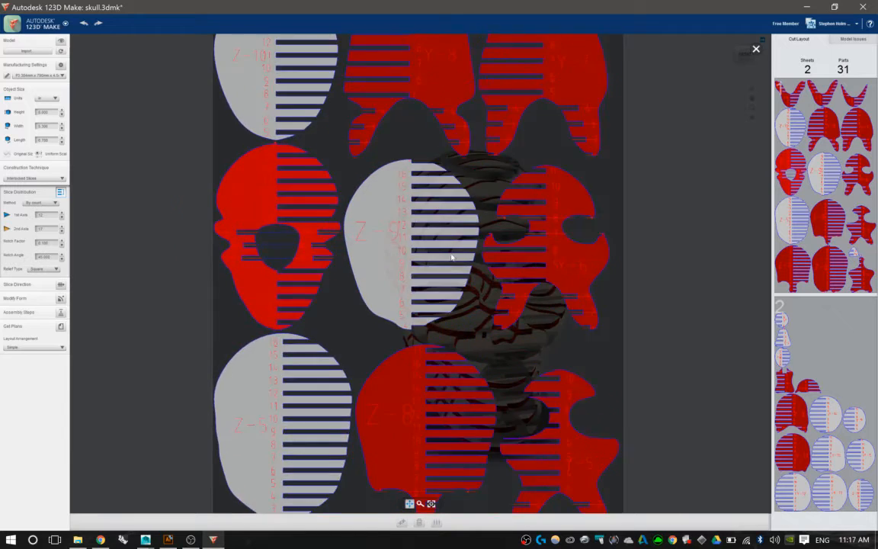
pyautogui.scroll(-2, 448, 250)
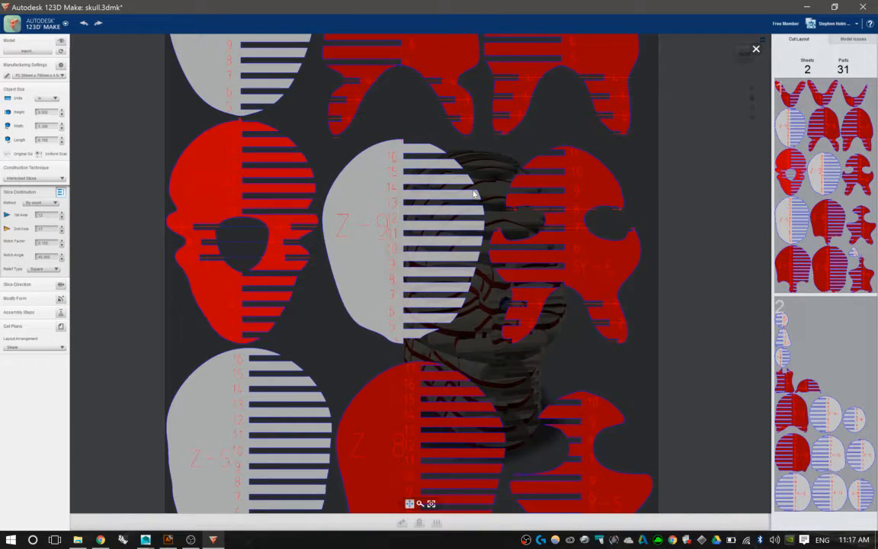
pyautogui.scroll(-1, 476, 192)
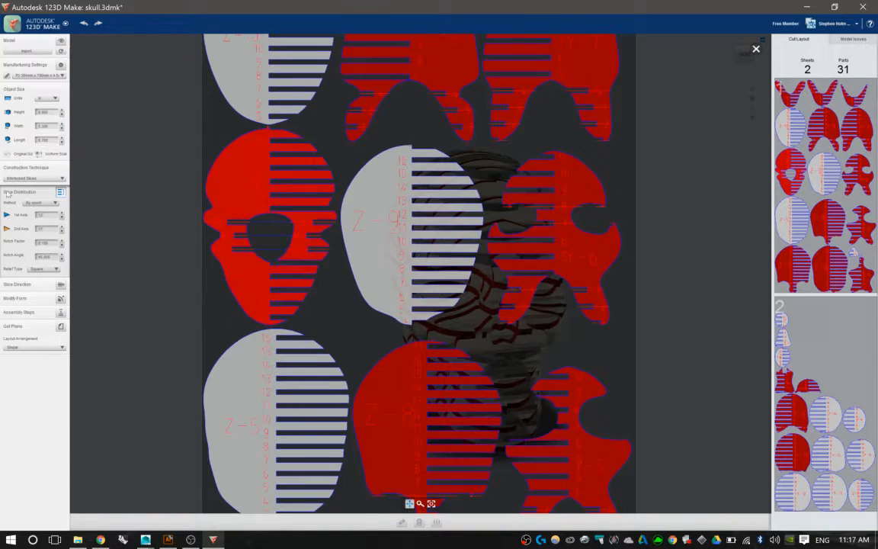
# - Set the slice relief type to Dog Bone, inspect the notches of slice Z-9 in the cut layout, and return to the model
pyautogui.click(37, 270)
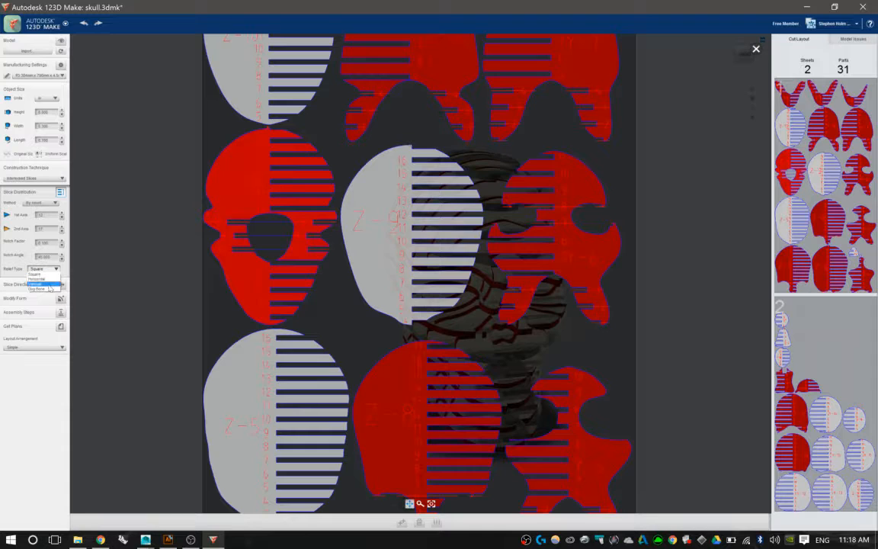
pyautogui.click(38, 288)
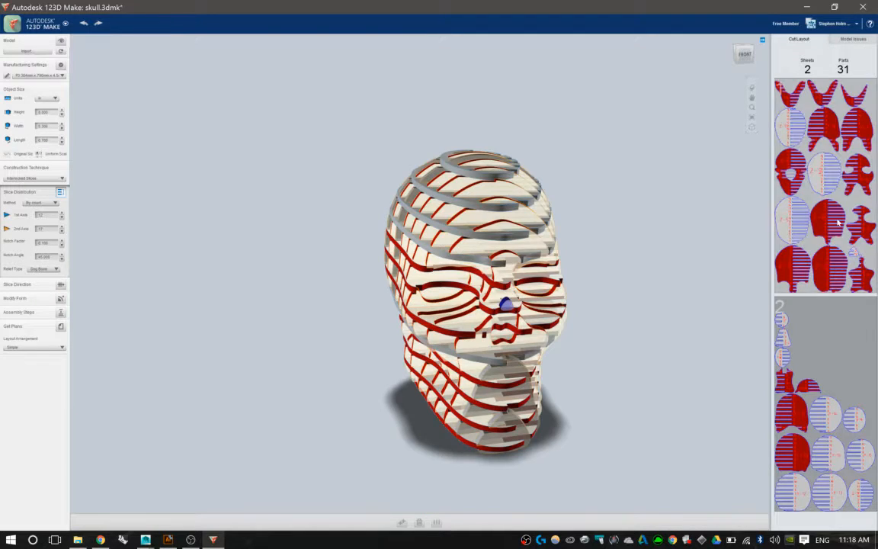
pyautogui.scroll(10, 435, 265)
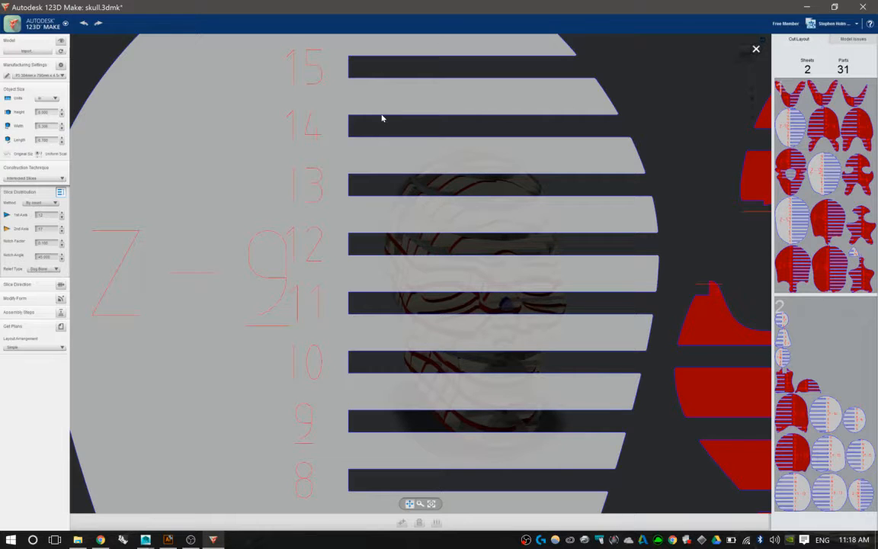
pyautogui.click(756, 50)
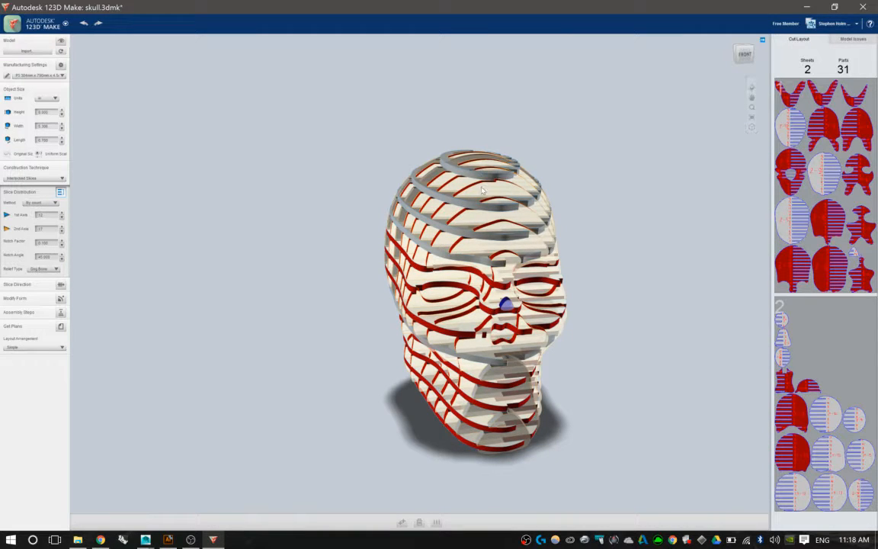
# - Import the Tutorial.obj model from the Documents folder, accepting the offer to save the modified skull document
pyautogui.click(39, 23)
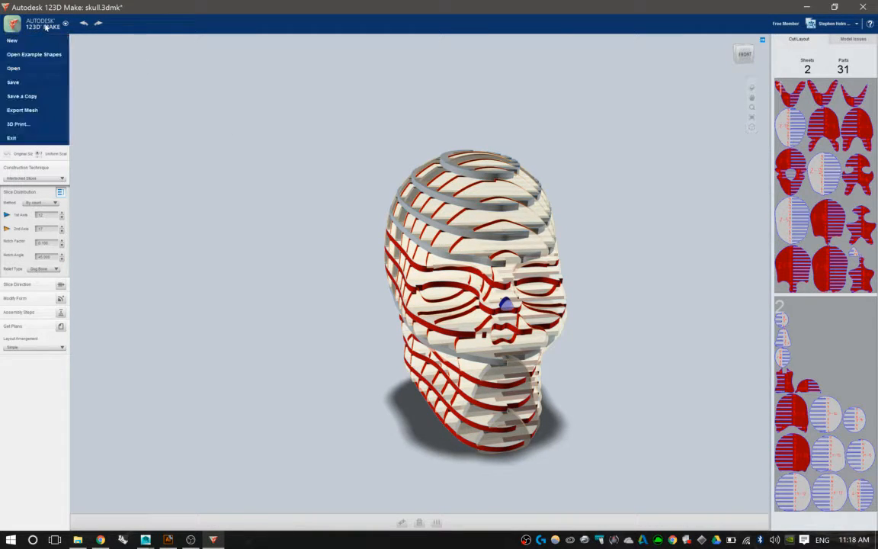
pyautogui.moveTo(47, 59)
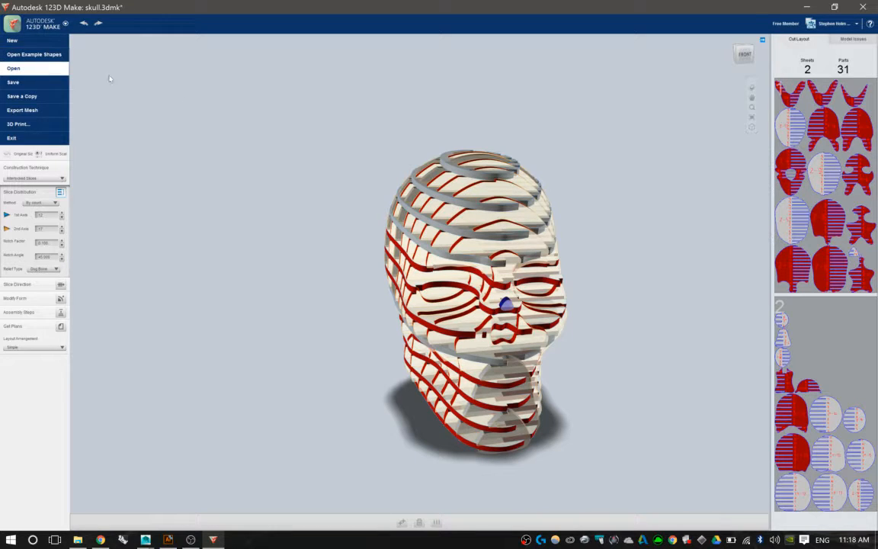
pyautogui.click(107, 76)
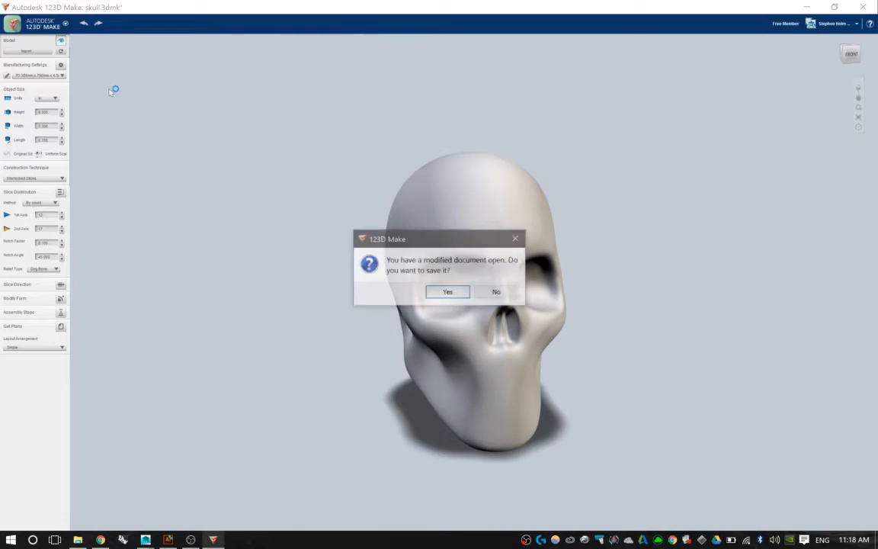
pyautogui.click(448, 292)
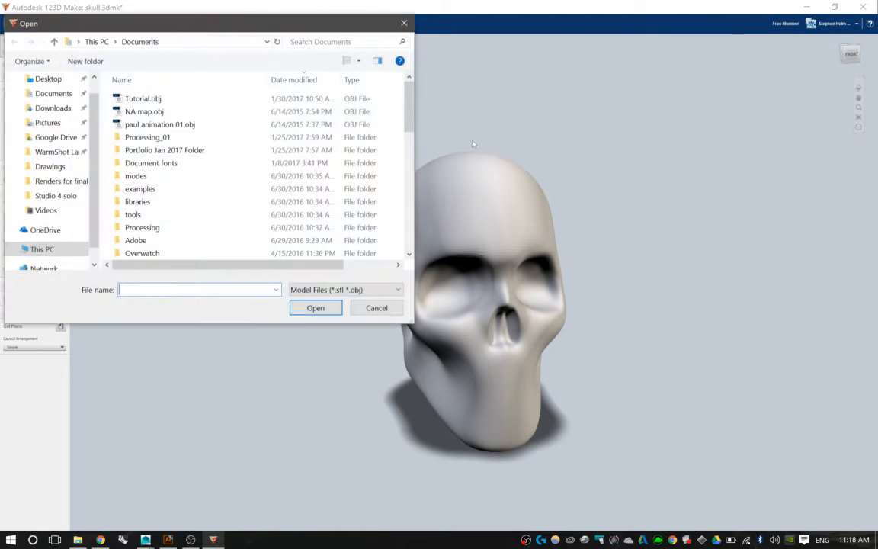
pyautogui.doubleClick(214, 97)
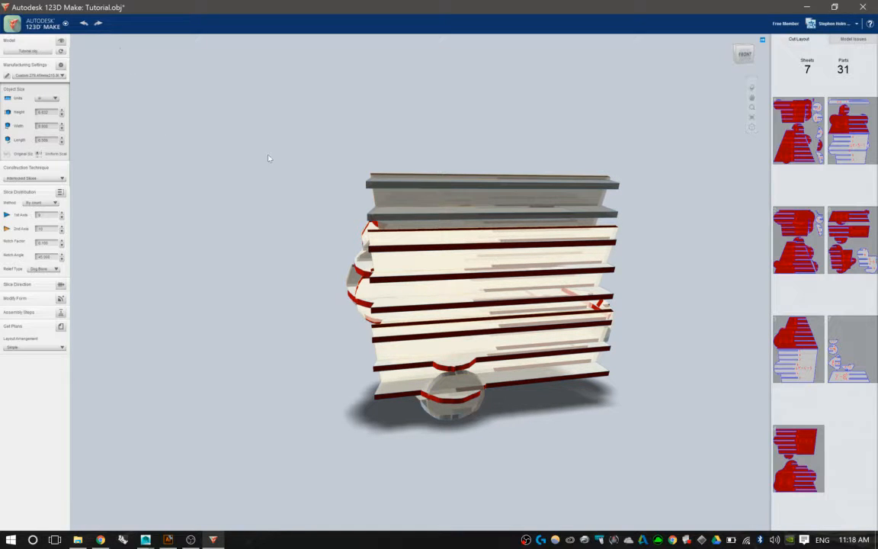
pyautogui.moveTo(370, 102); pyautogui.dragTo(170, 110)
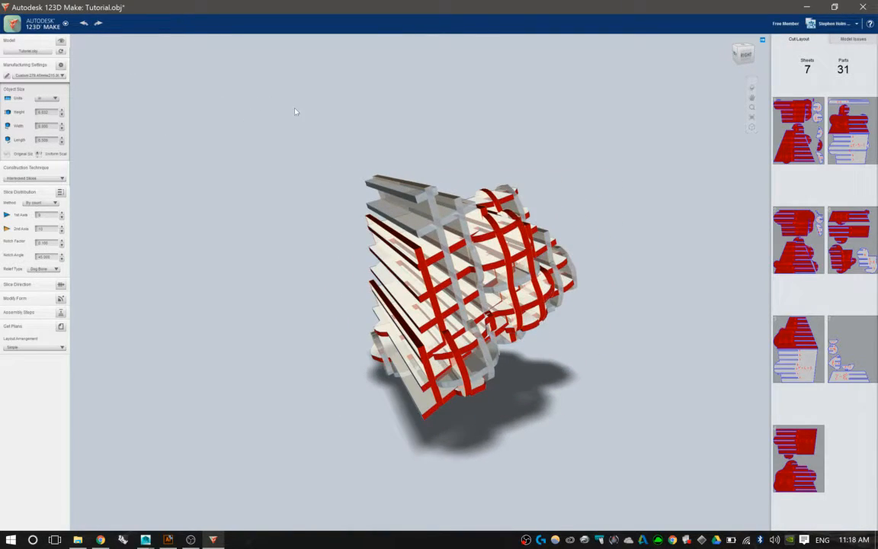
pyautogui.moveTo(295, 111); pyautogui.dragTo(324, 145)
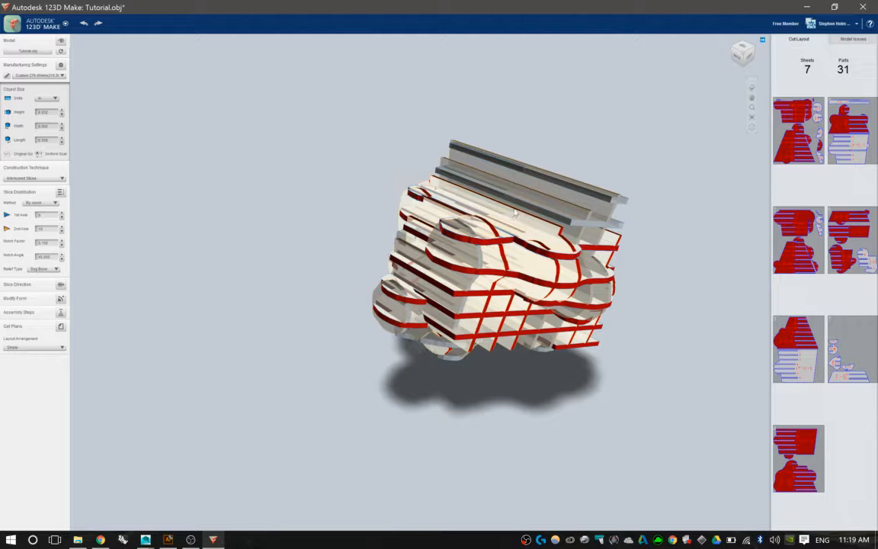
# - Open the 123D Make help document and examine its table of contents for the slicing and form modification topics
pyautogui.click(869, 24)
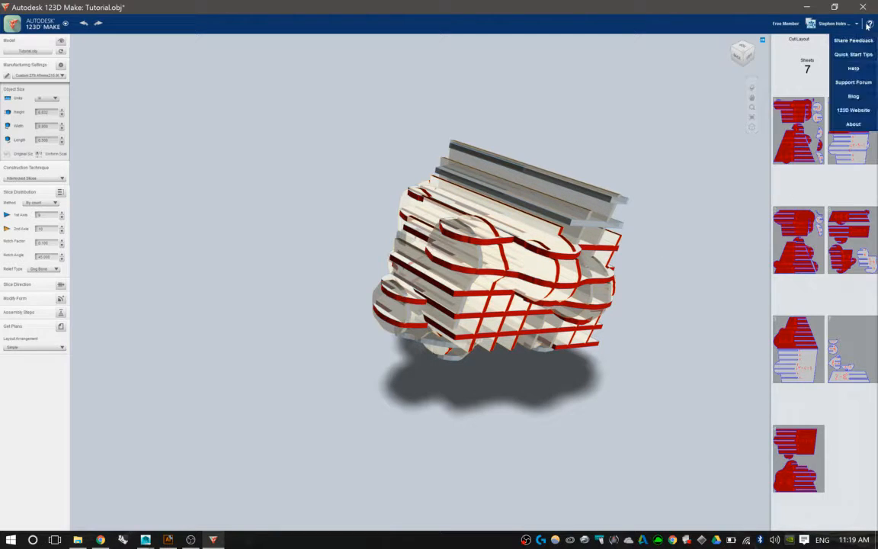
pyautogui.click(853, 68)
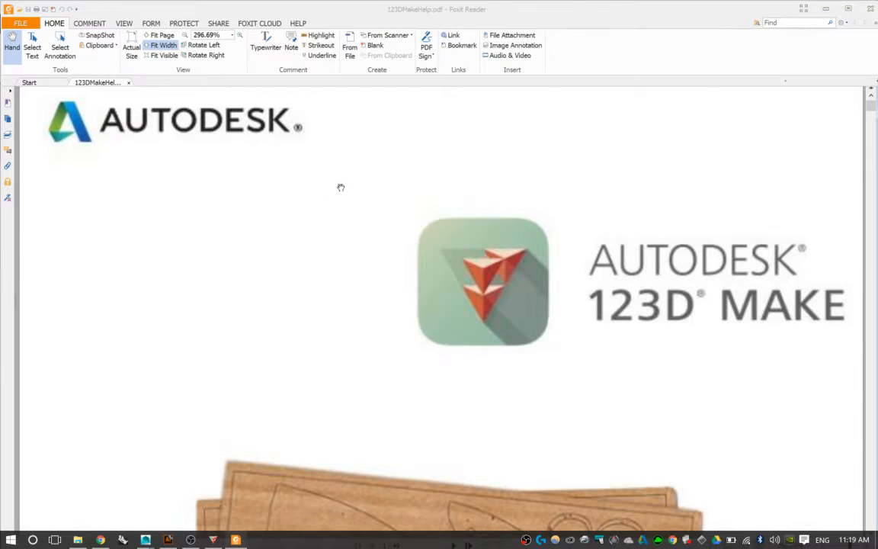
pyautogui.scroll(-3, 498, 222)
pyautogui.scroll(-3, 497, 222)
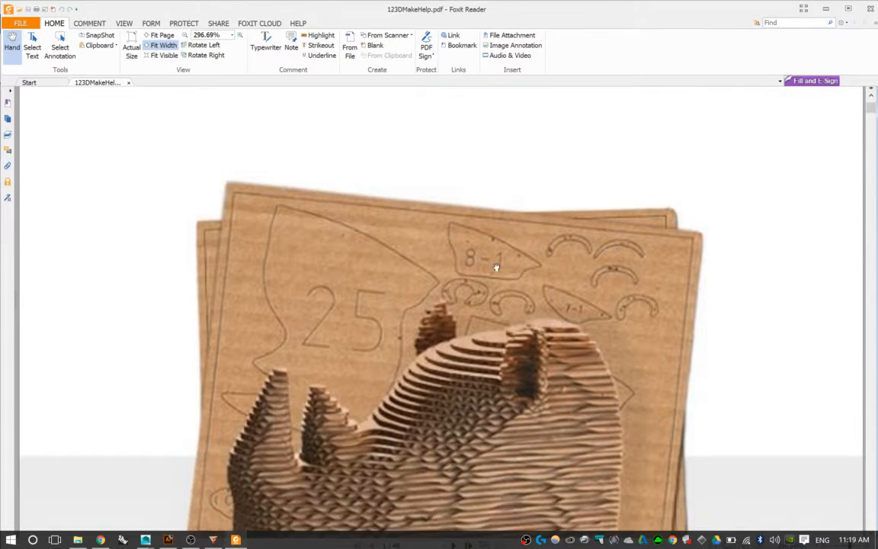
pyautogui.press('alt')
pyautogui.keyDown('ctrl'); pyautogui.scroll(-2, 687, 206); pyautogui.keyUp('ctrl')
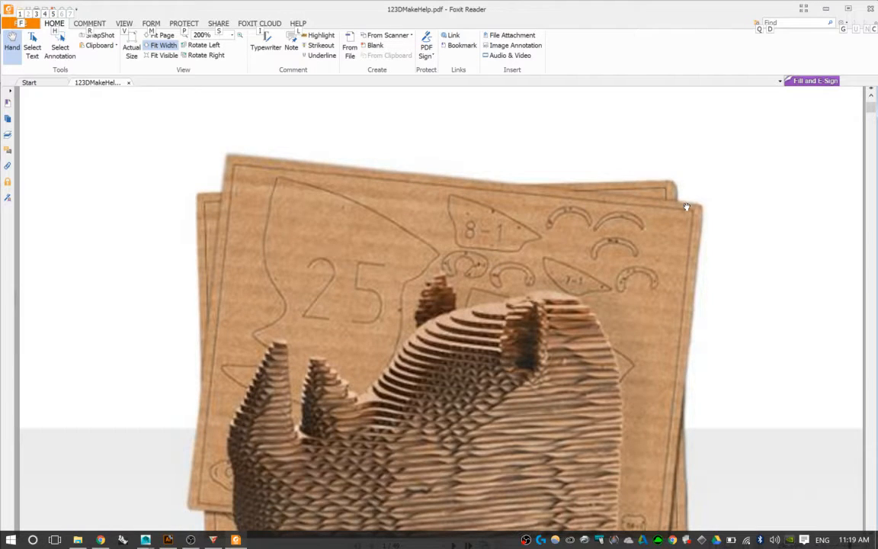
pyautogui.keyDown('ctrl'); pyautogui.scroll(-2, 614, 240); pyautogui.keyUp('ctrl')
pyautogui.scroll(-5, 574, 257)
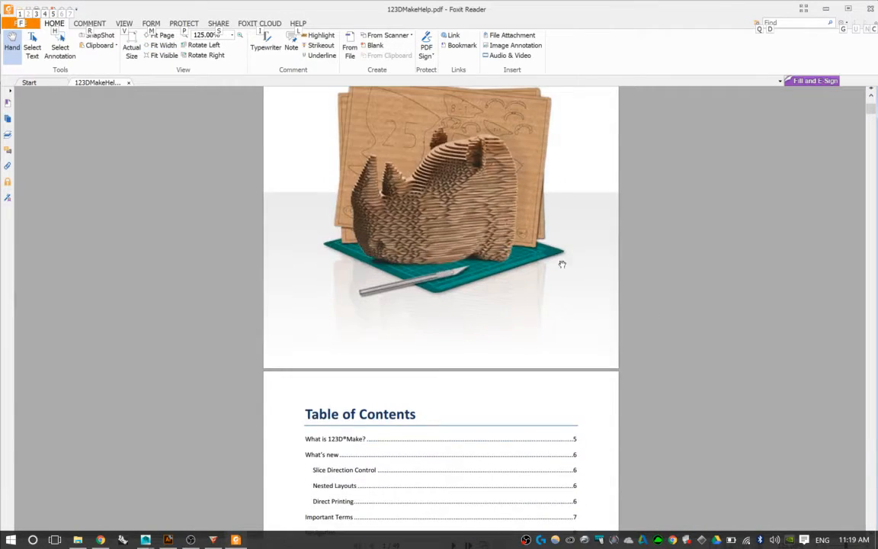
pyautogui.scroll(-5, 564, 266)
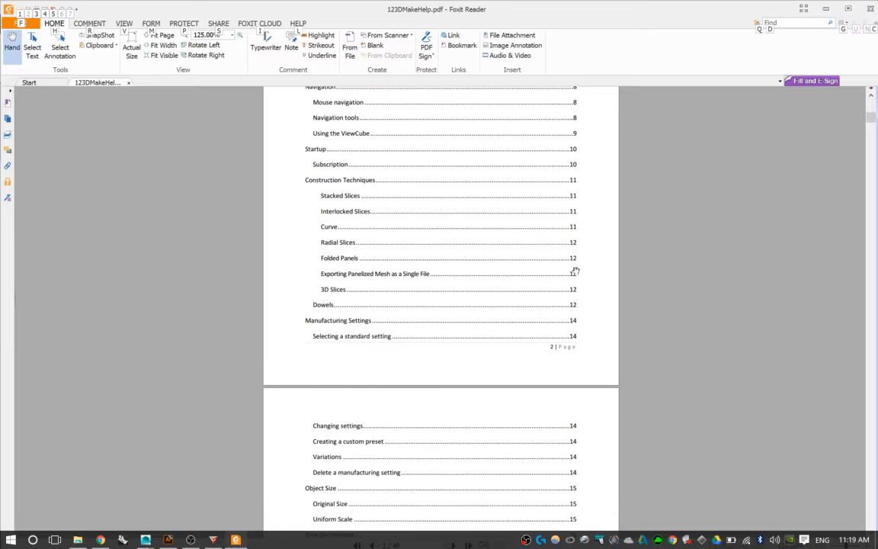
pyautogui.scroll(-3, 577, 267)
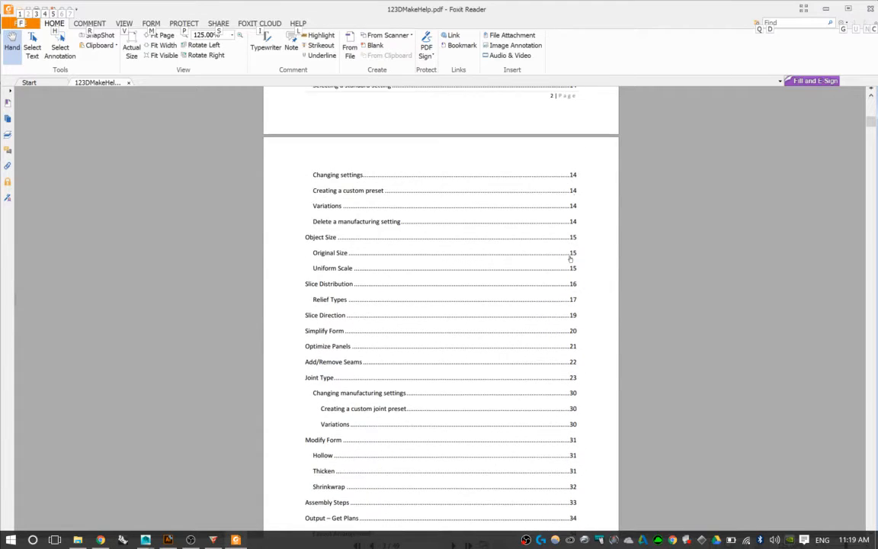
pyautogui.scroll(-1, 571, 258)
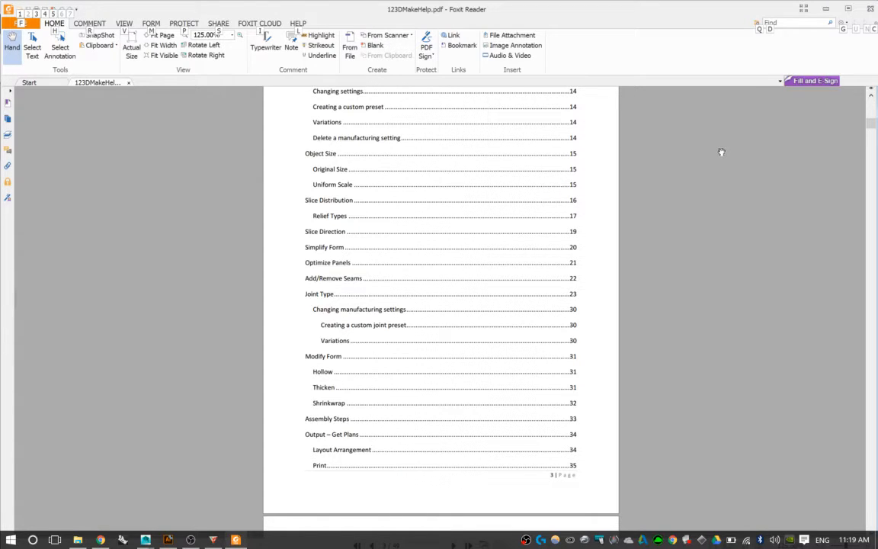
pyautogui.scroll(8, 785, 111)
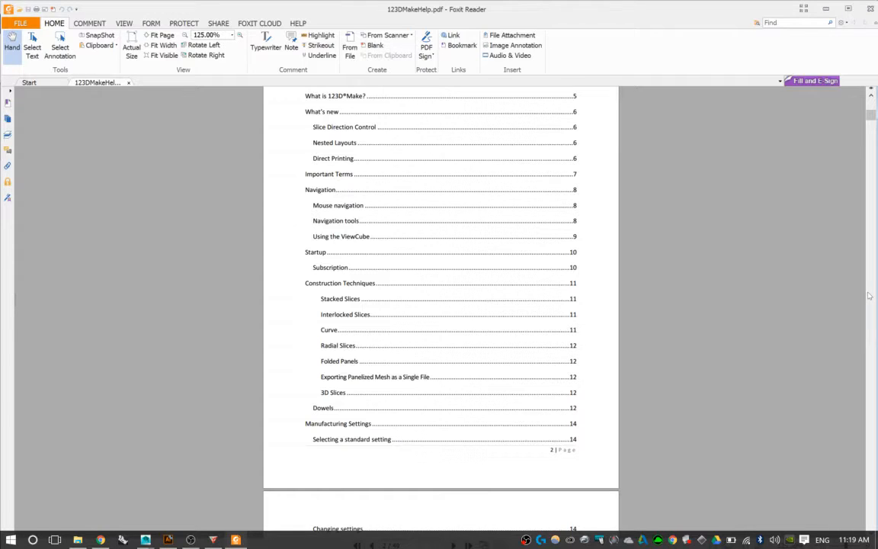
pyautogui.scroll(-8, 871, 293)
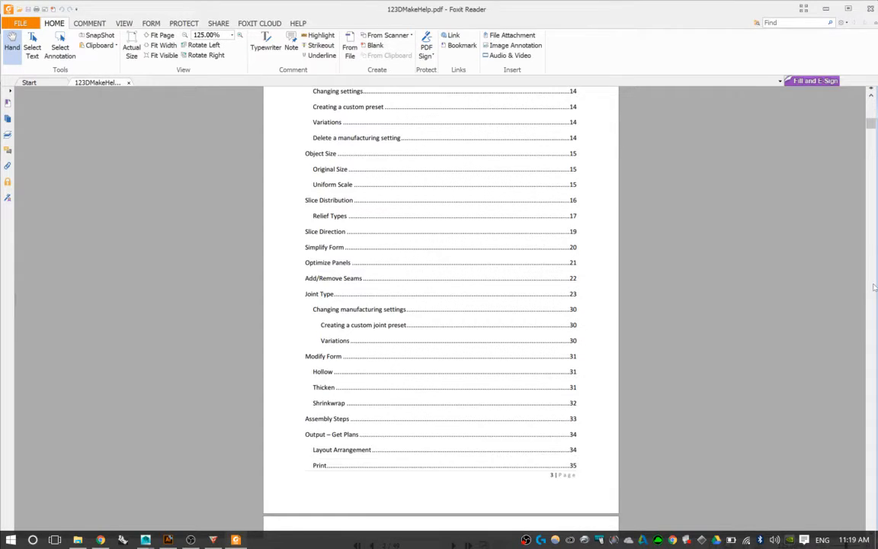
# - Go to page 32 of the help document and examine the Shrinkwrap section with its T-rex illustration
pyautogui.moveTo(872, 124); pyautogui.dragTo(860, 373)
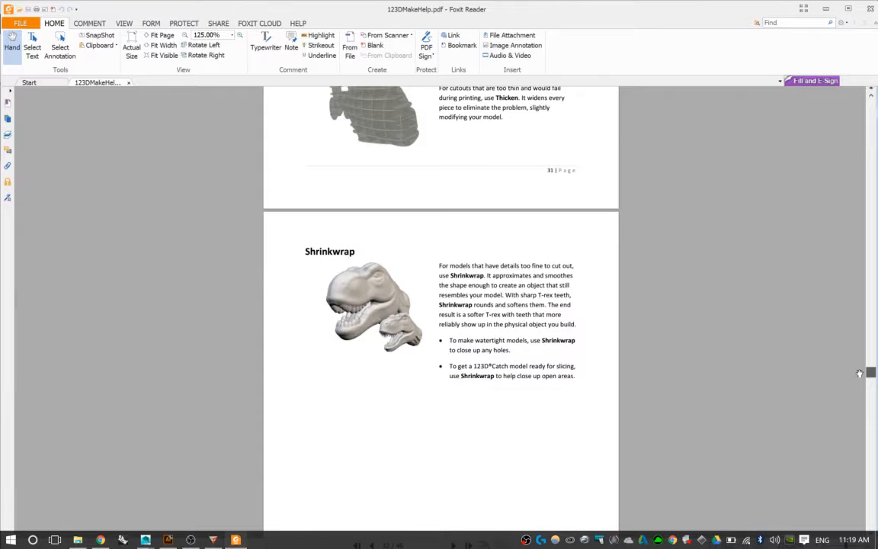
pyautogui.keyDown('ctrl'); pyautogui.scroll(5, 386, 329); pyautogui.keyUp('ctrl')
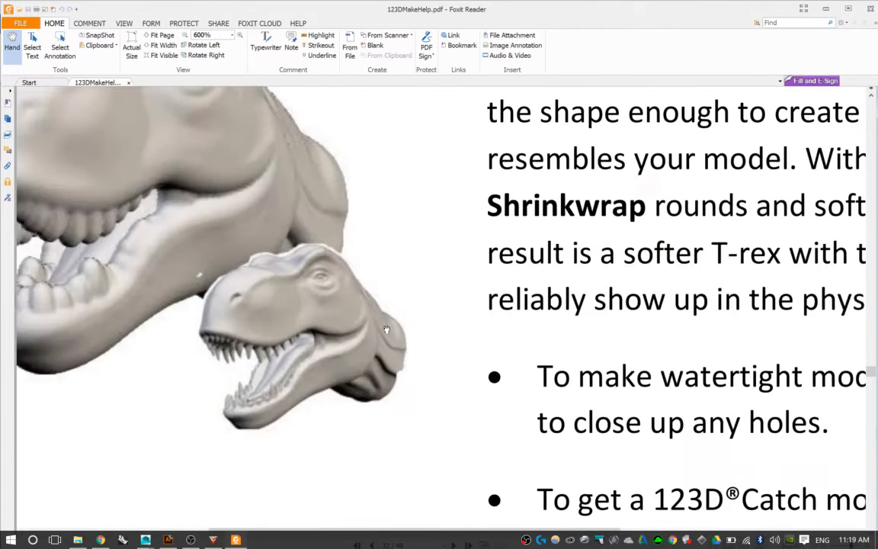
pyautogui.moveTo(396, 217); pyautogui.dragTo(700, 296)
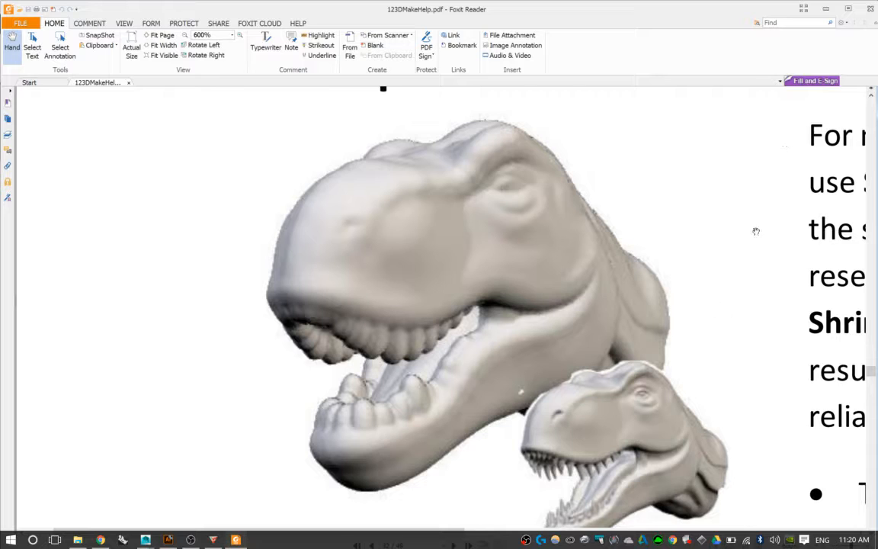
pyautogui.press('alt')
pyautogui.keyDown('ctrl'); pyautogui.scroll(-2, 762, 302); pyautogui.keyUp('ctrl')
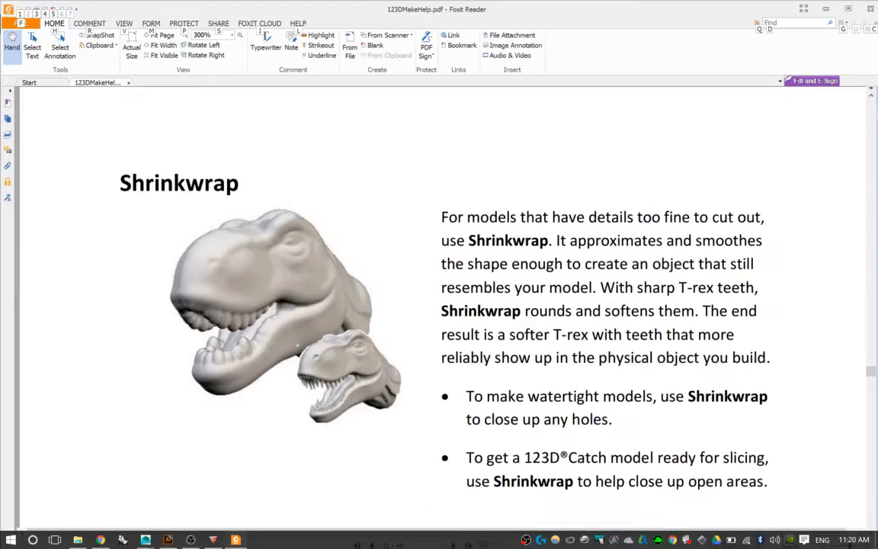
pyautogui.scroll(-3, 442, 305)
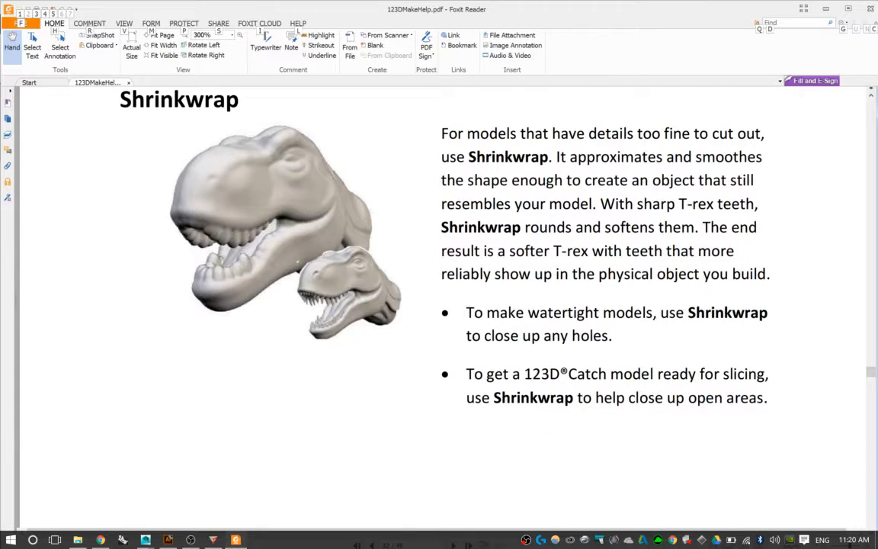
pyautogui.scroll(-7, 442, 305)
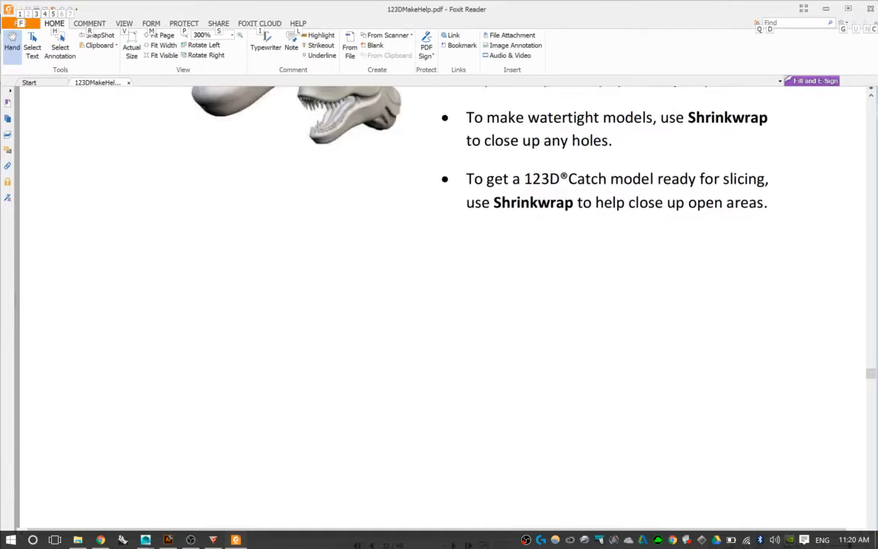
pyautogui.scroll(7, 442, 305)
pyautogui.scroll(1, 508, 302)
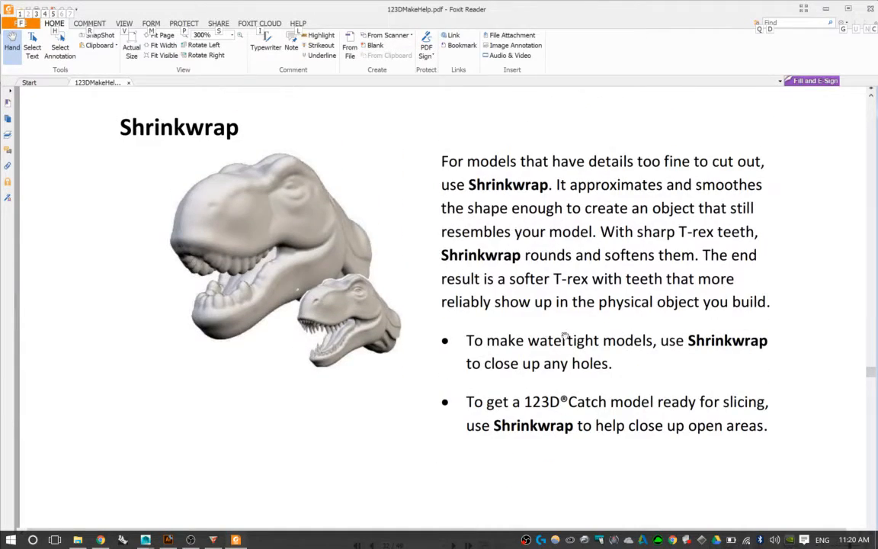
# - Switch back to 123D Make and apply the Shrinkwrap form modification to the Tutorial model at about half strength
pyautogui.click(213, 540)
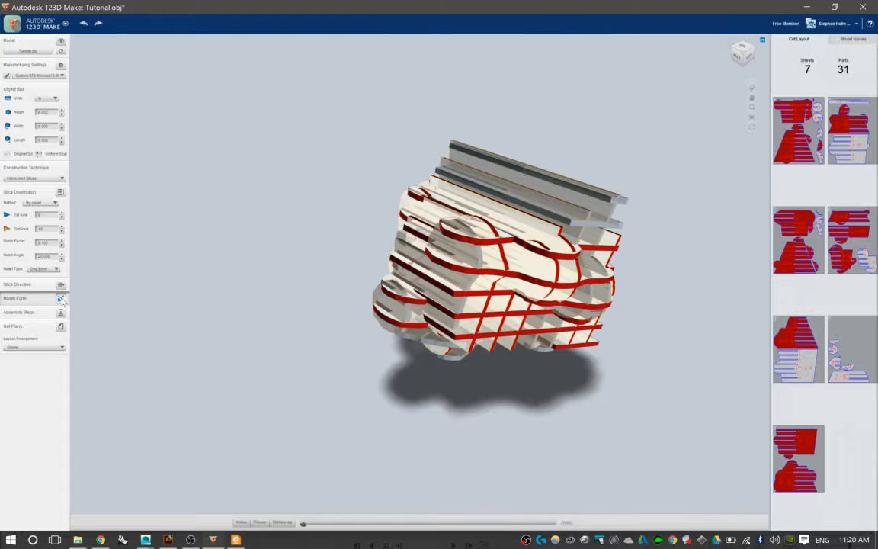
pyautogui.click(283, 522)
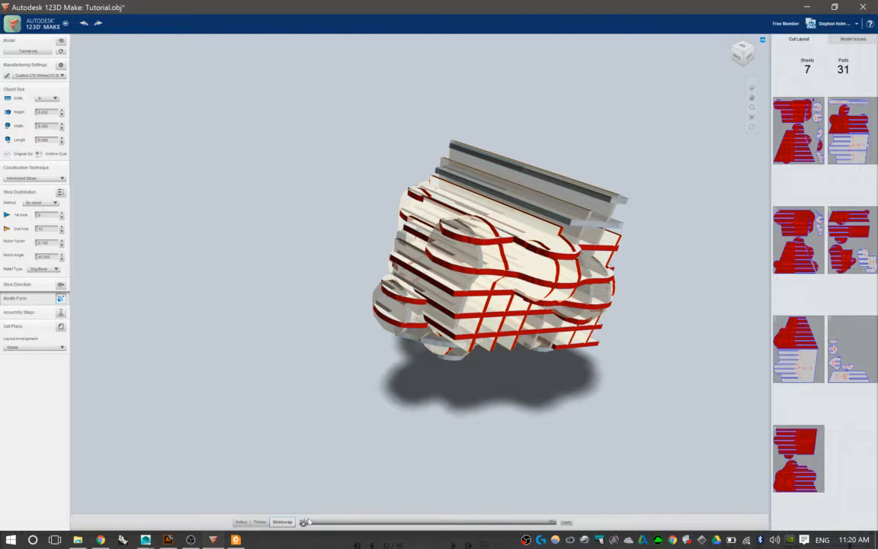
pyautogui.moveTo(304, 523); pyautogui.dragTo(430, 524)
pyautogui.click(565, 520)
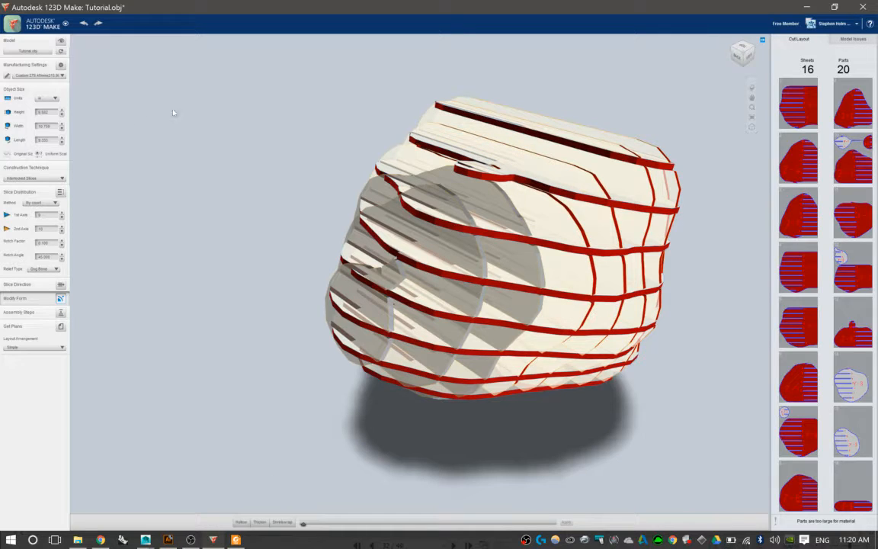
# - Hollow the shrinkwrapped Tutorial model at the maximum setting and inspect the resulting slices from several sides
pyautogui.moveTo(320, 101); pyautogui.dragTo(286, 74, button='middle')
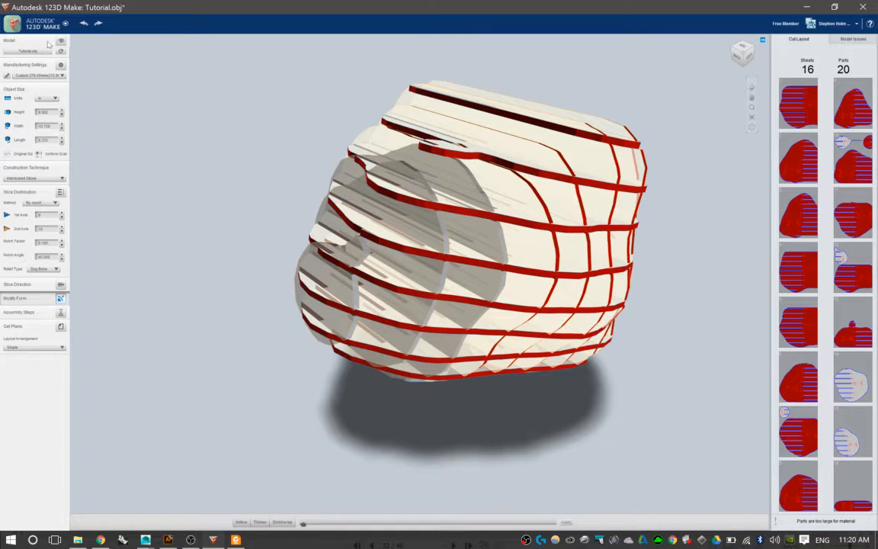
pyautogui.click(64, 24)
pyautogui.click(281, 394)
pyautogui.click(239, 525)
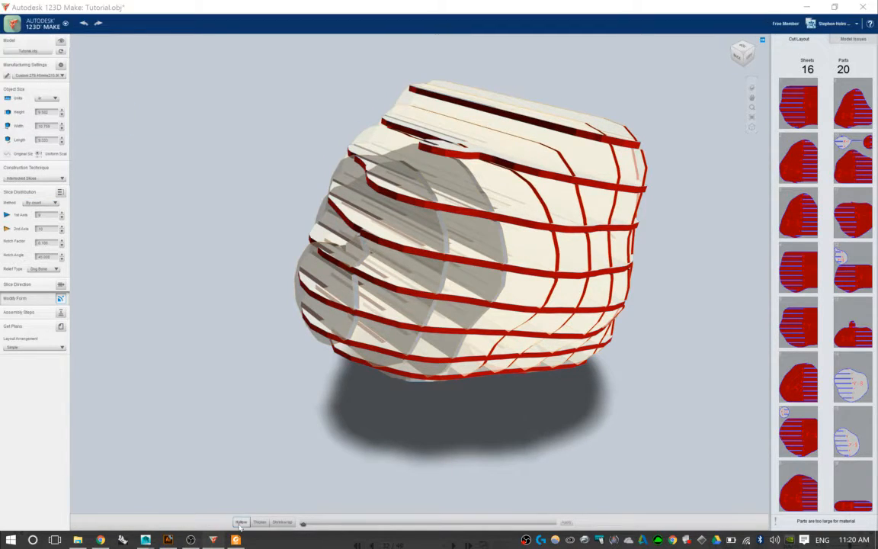
pyautogui.moveTo(304, 525); pyautogui.dragTo(551, 524)
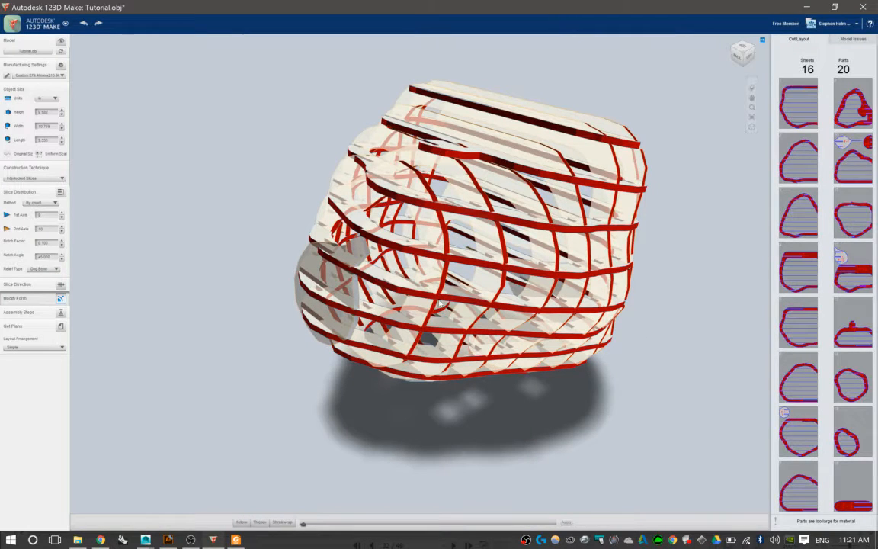
pyautogui.moveTo(414, 277); pyautogui.dragTo(154, 305)
pyautogui.moveTo(329, 263); pyautogui.dragTo(249, 255)
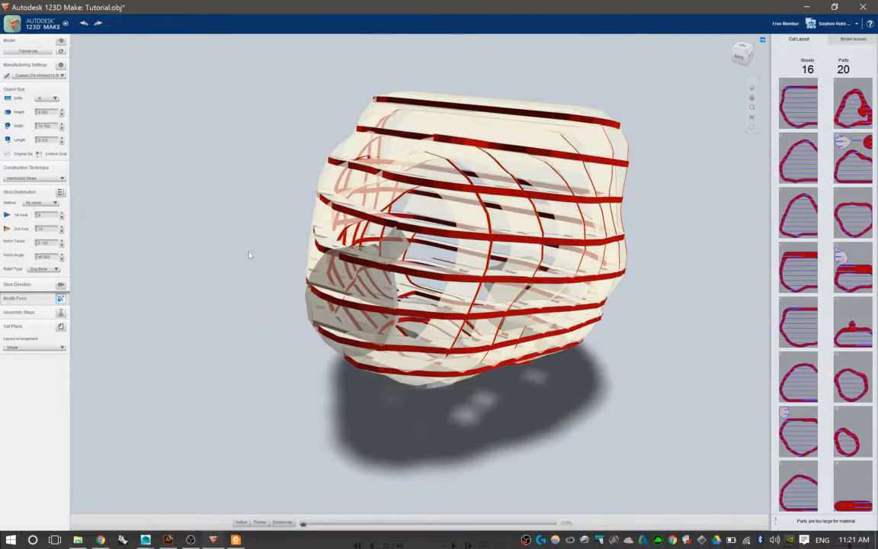
pyautogui.moveTo(330, 294); pyautogui.dragTo(458, 245)
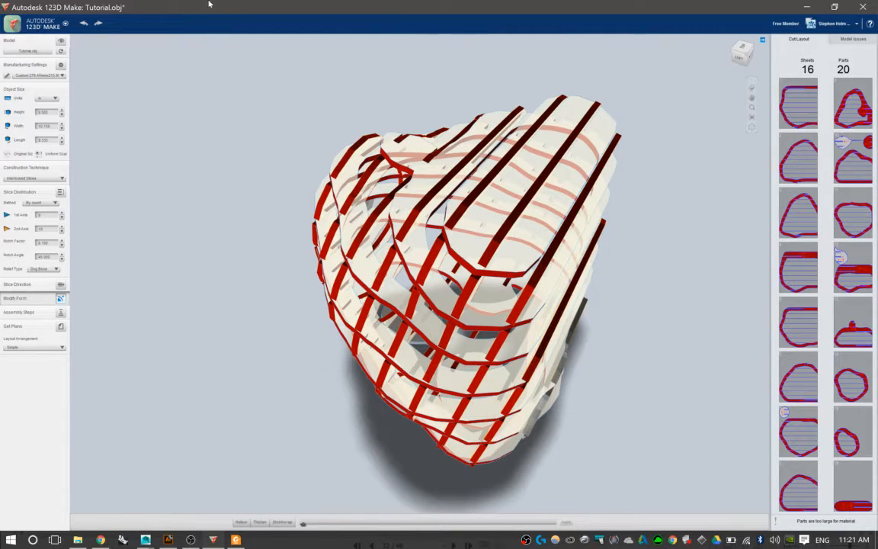
# - Open the Rocket example shape, declining to save the modified Tutorial document
pyautogui.click(65, 22)
pyautogui.moveTo(42, 55)
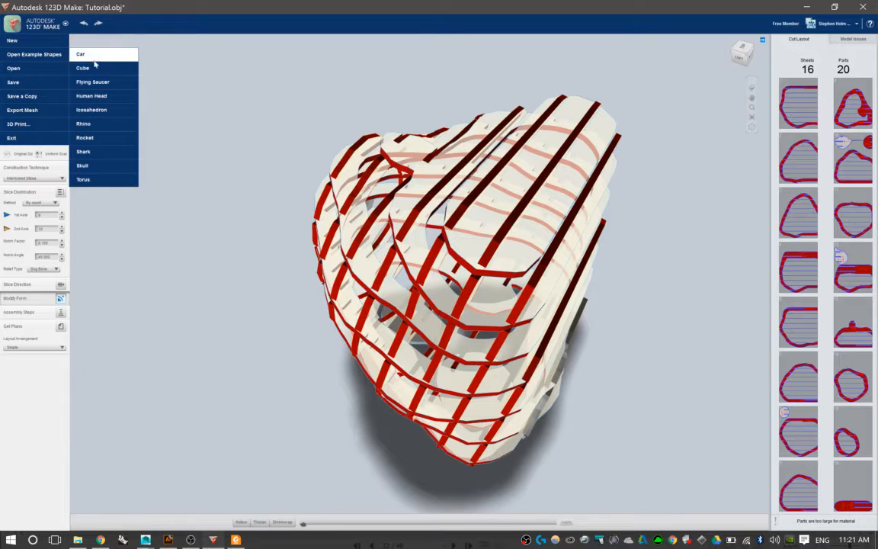
pyautogui.click(83, 137)
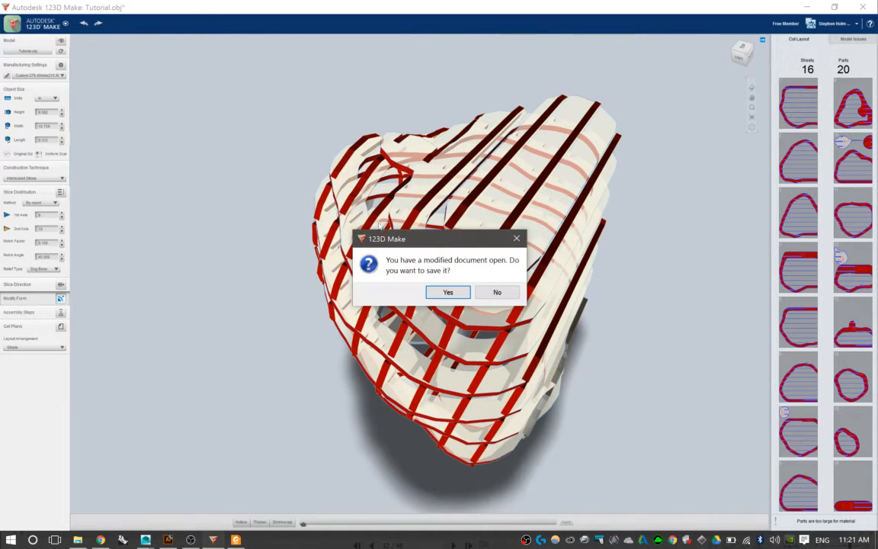
pyautogui.click(499, 293)
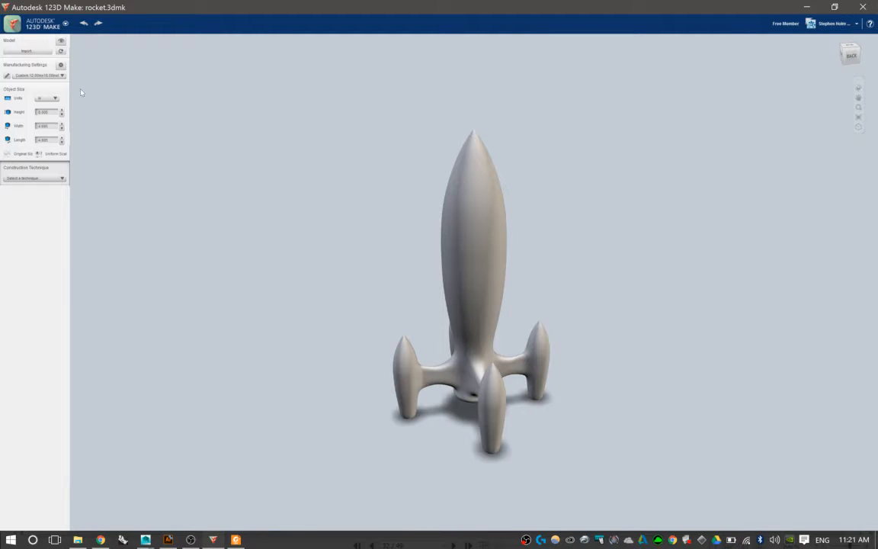
# - Slice the rocket with the Interlocked Slices technique, check its slice direction, and set the 2nd axis slice count to 7
pyautogui.click(35, 177)
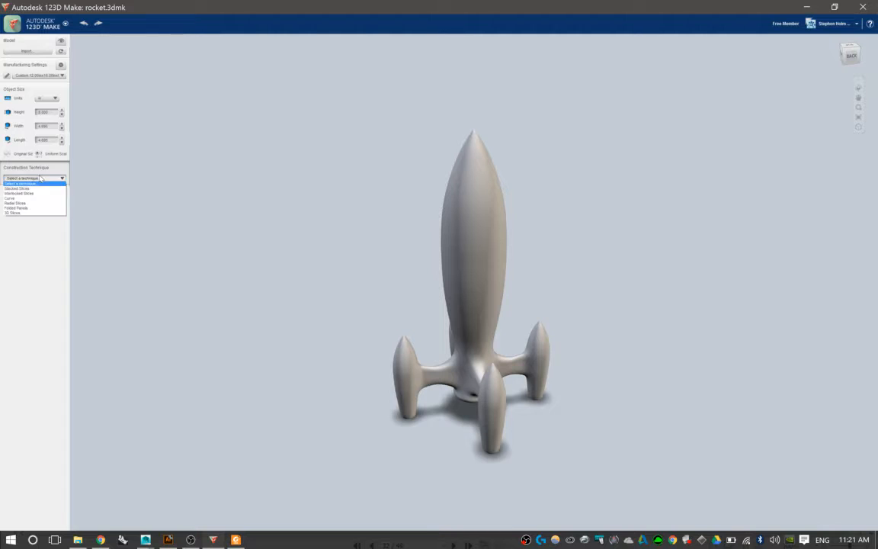
pyautogui.click(38, 194)
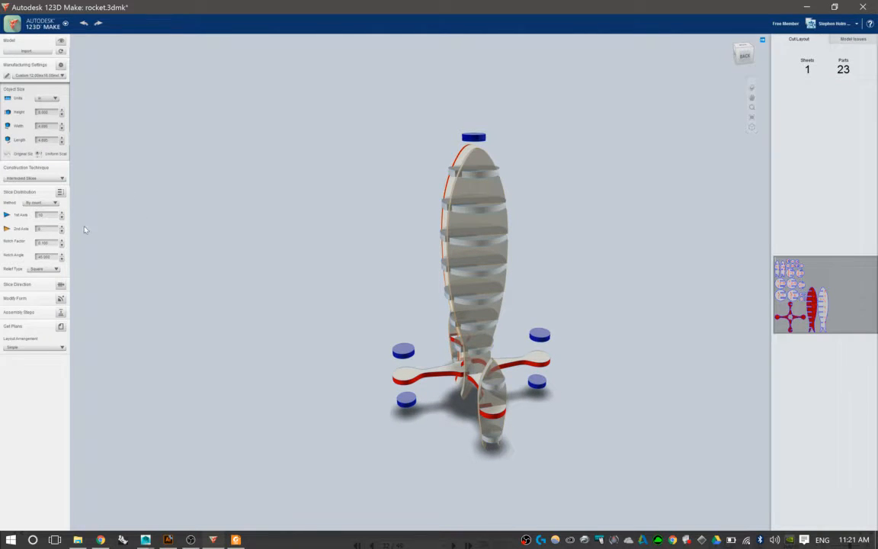
pyautogui.click(59, 284)
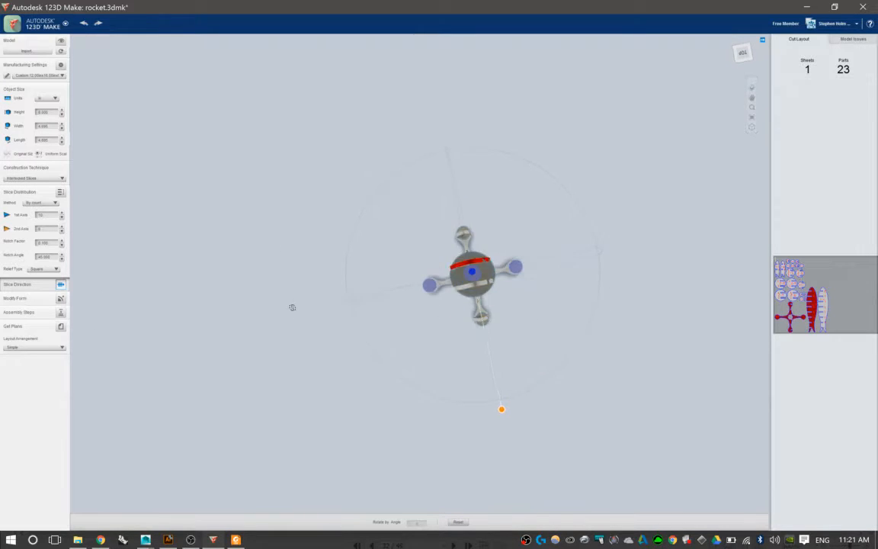
pyautogui.click(61, 225)
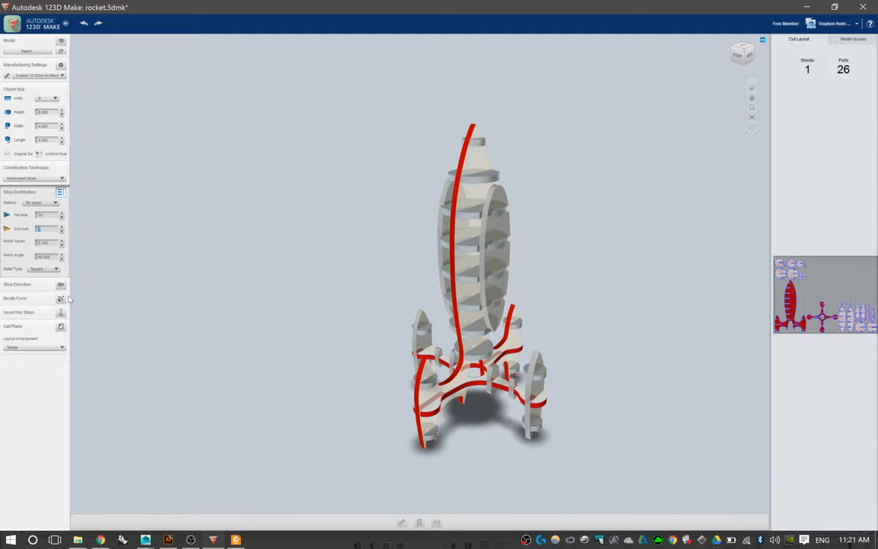
# - Apply the Hollow form modification to the rocket at the maximum setting and inspect the hollowed slices from all sides
pyautogui.click(60, 299)
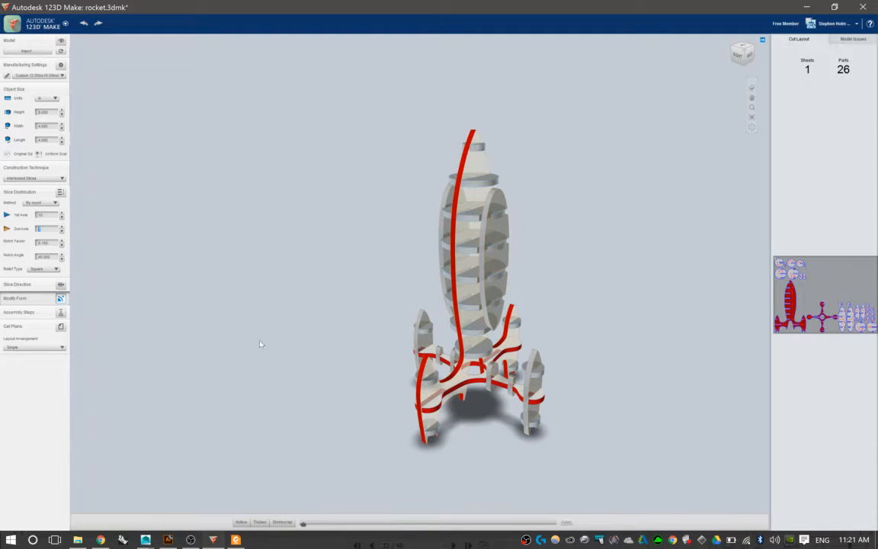
pyautogui.click(246, 522)
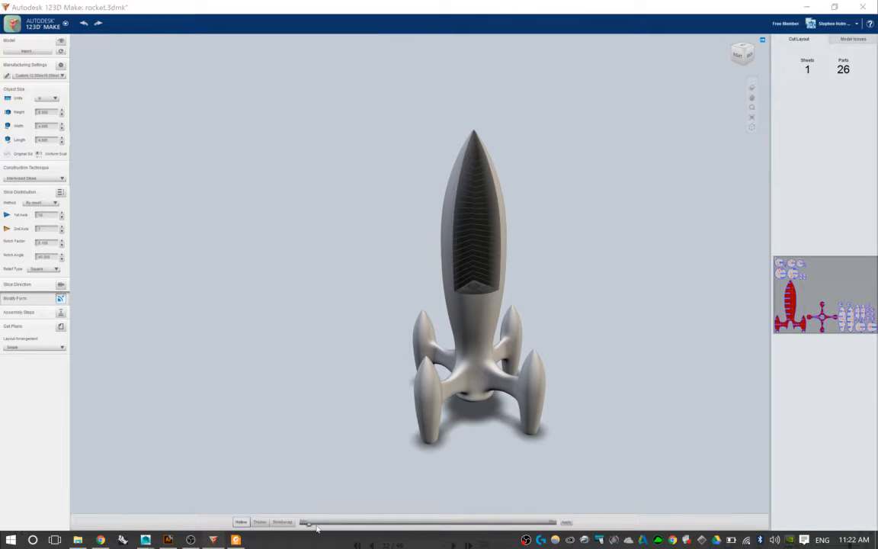
pyautogui.moveTo(302, 523); pyautogui.dragTo(330, 523)
pyautogui.moveTo(425, 523); pyautogui.dragTo(565, 507)
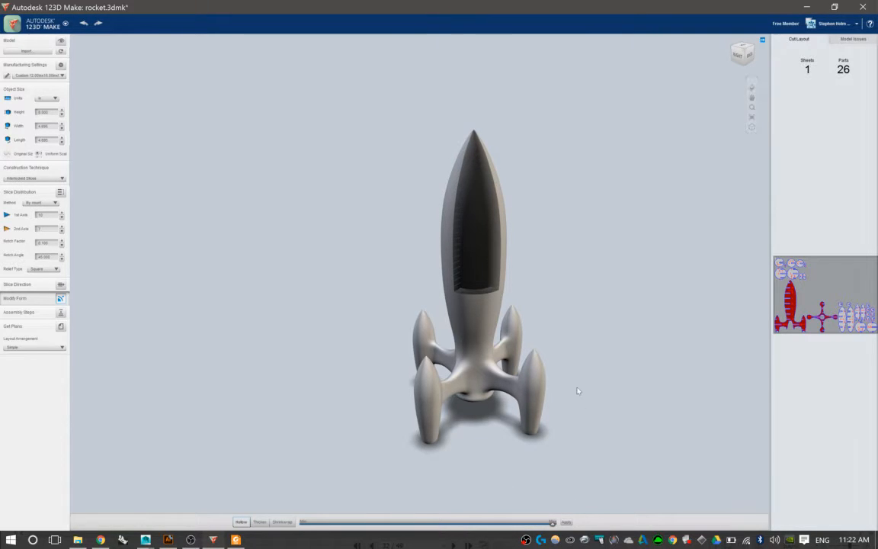
pyautogui.click(567, 523)
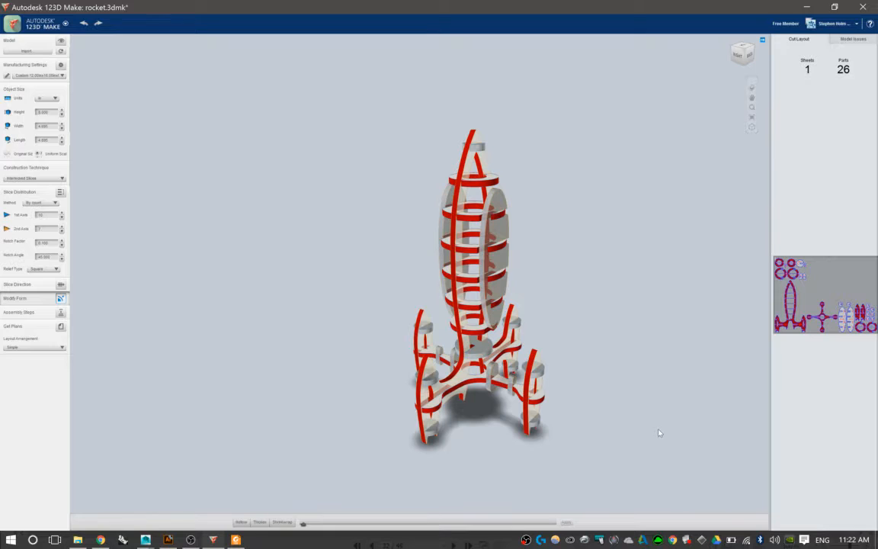
pyautogui.moveTo(560, 218); pyautogui.dragTo(620, 336)
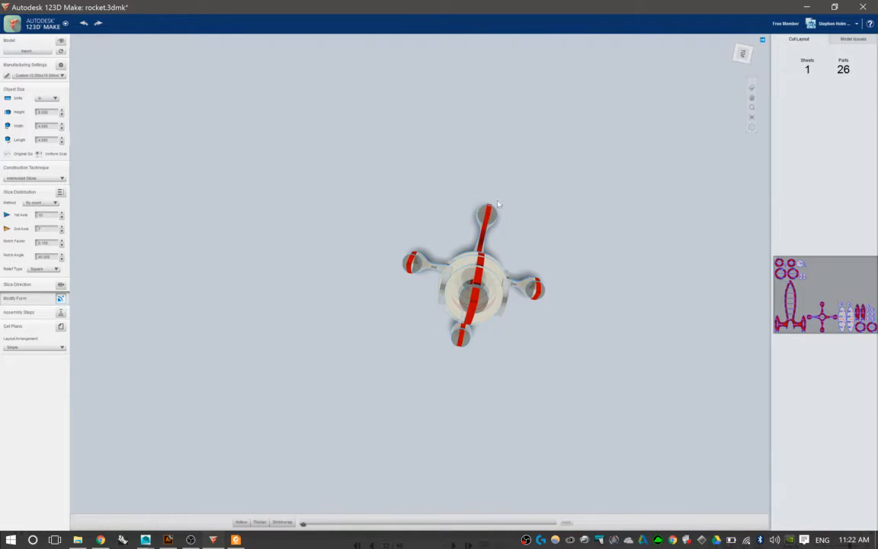
pyautogui.moveTo(499, 205); pyautogui.dragTo(671, 142)
pyautogui.moveTo(543, 252); pyautogui.dragTo(480, 191)
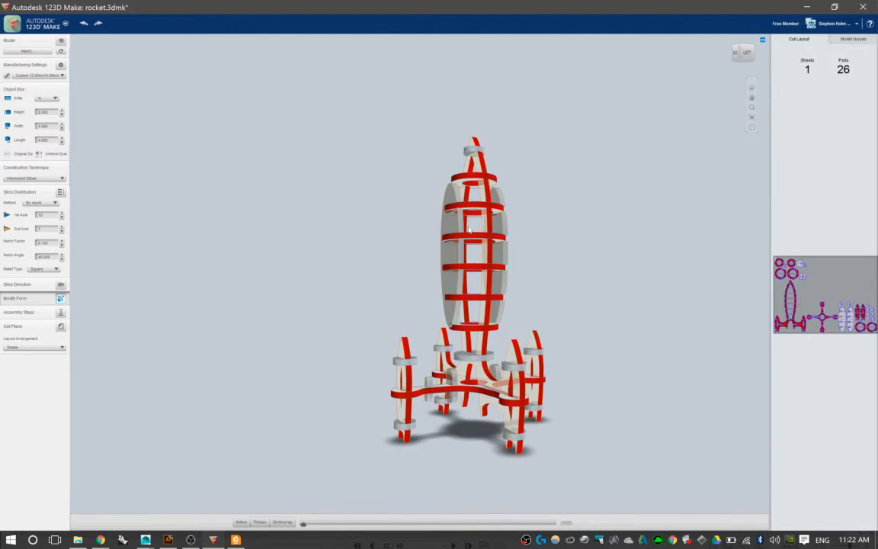
pyautogui.moveTo(470, 228); pyautogui.dragTo(558, 291)
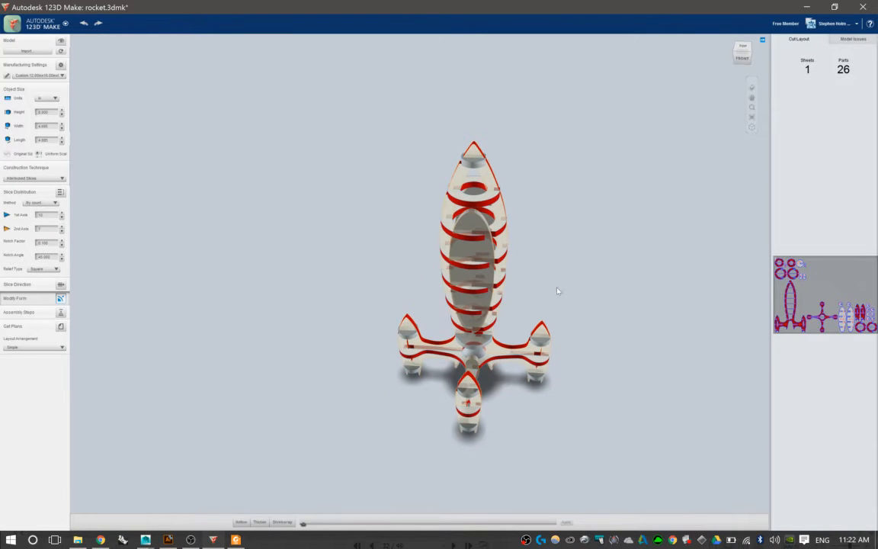
pyautogui.moveTo(384, 329); pyautogui.dragTo(428, 316)
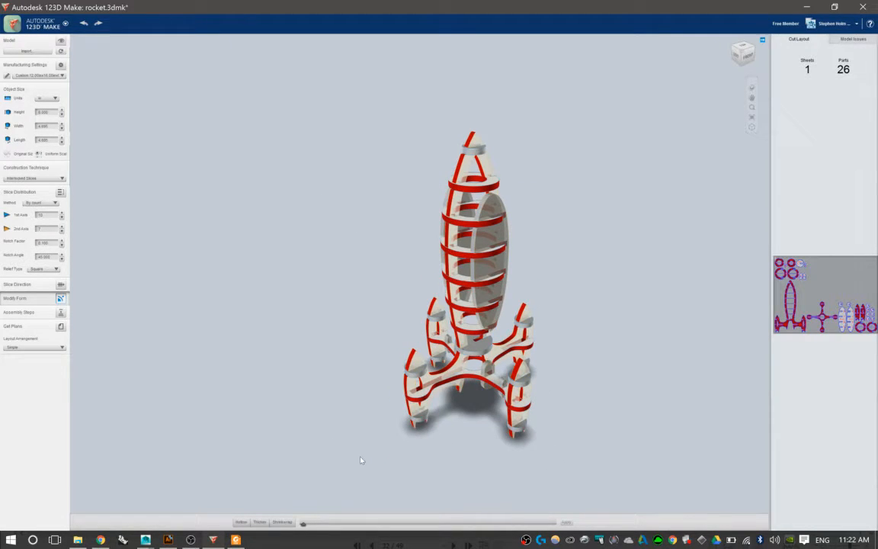
pyautogui.moveTo(361, 460); pyautogui.dragTo(246, 460)
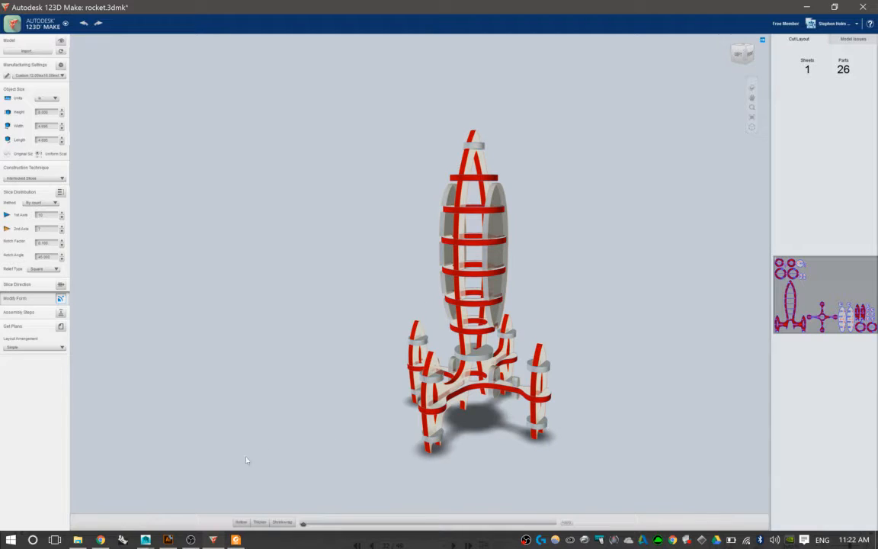
# - Apply the Shrinkwrap form modification to the hollowed rocket at about three-quarters strength
pyautogui.click(260, 522)
pyautogui.moveTo(303, 523)
pyautogui.mouseDown()
pyautogui.moveTo(451, 524)
pyautogui.moveTo(303, 524)
pyautogui.mouseUp()
pyautogui.click(288, 522)
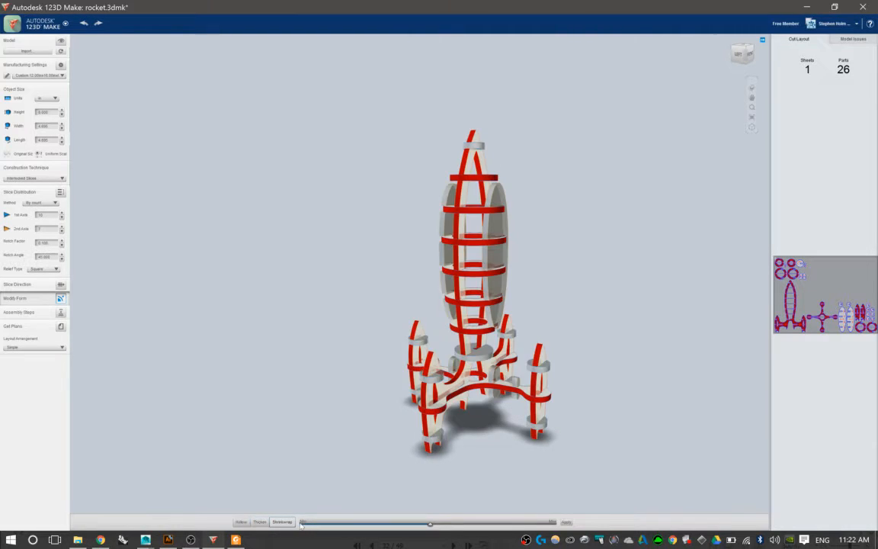
pyautogui.moveTo(430, 524); pyautogui.dragTo(495, 525)
pyautogui.click(566, 522)
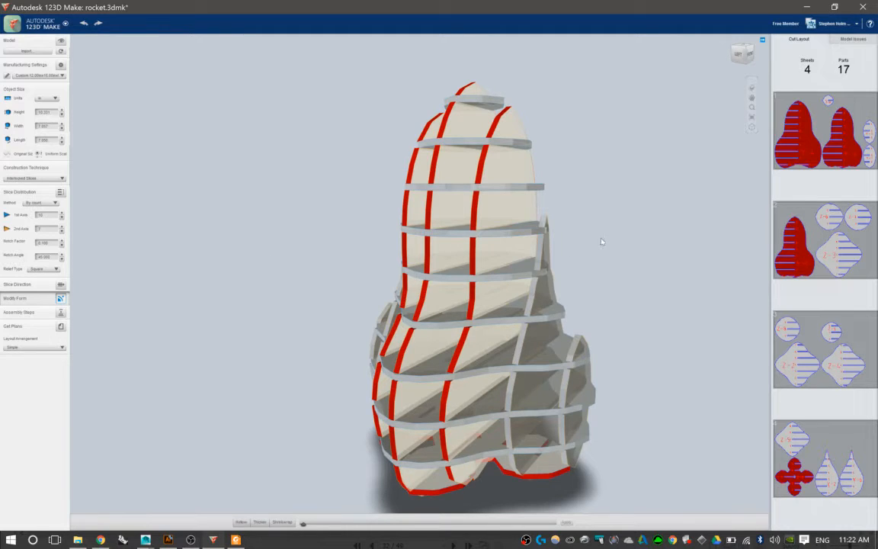
pyautogui.moveTo(540, 214); pyautogui.dragTo(462, 155)
pyautogui.moveTo(551, 183); pyautogui.dragTo(424, 294)
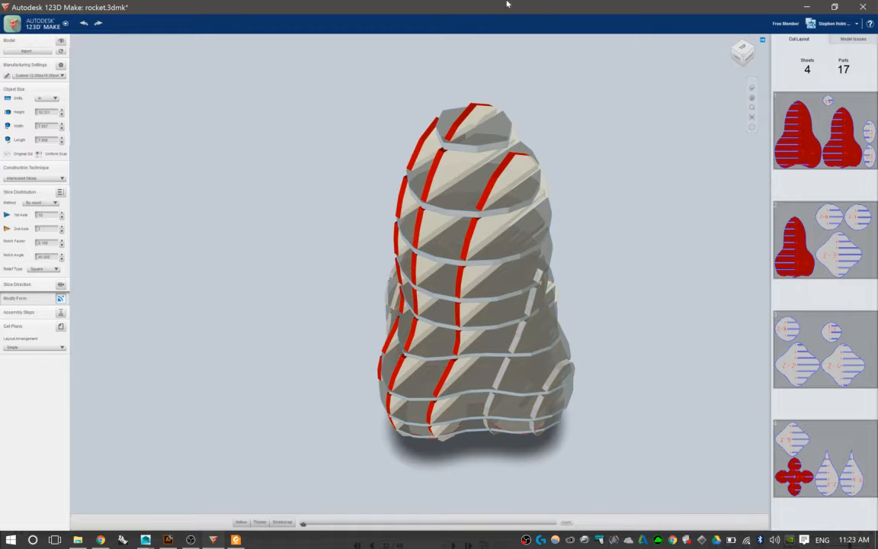
# - Preview the shrinkwrapped rocket's assembly steps, examining from several sides how parts Y-2 and Y-1 slot into place
pyautogui.click(59, 312)
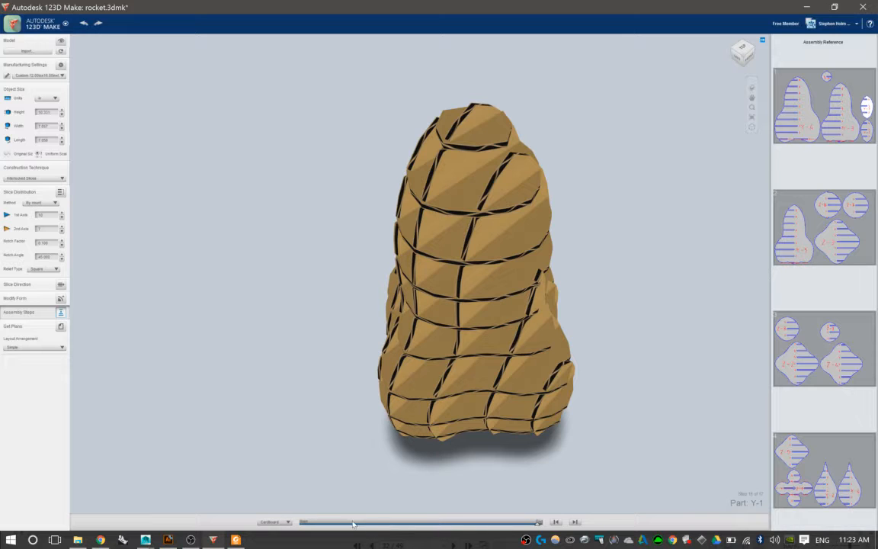
pyautogui.moveTo(538, 522); pyautogui.dragTo(512, 478)
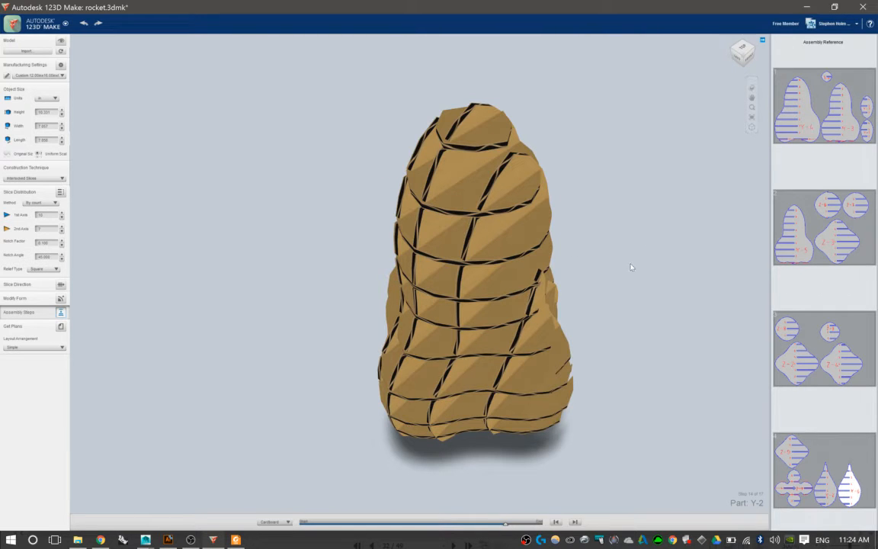
pyautogui.moveTo(632, 267); pyautogui.dragTo(529, 213)
pyautogui.moveTo(337, 282); pyautogui.dragTo(278, 315)
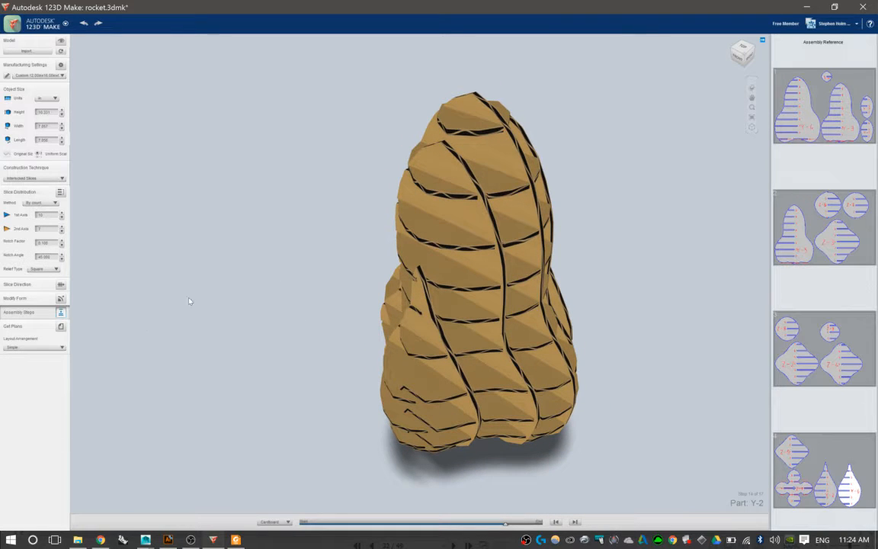
pyautogui.moveTo(395, 298); pyautogui.dragTo(461, 267)
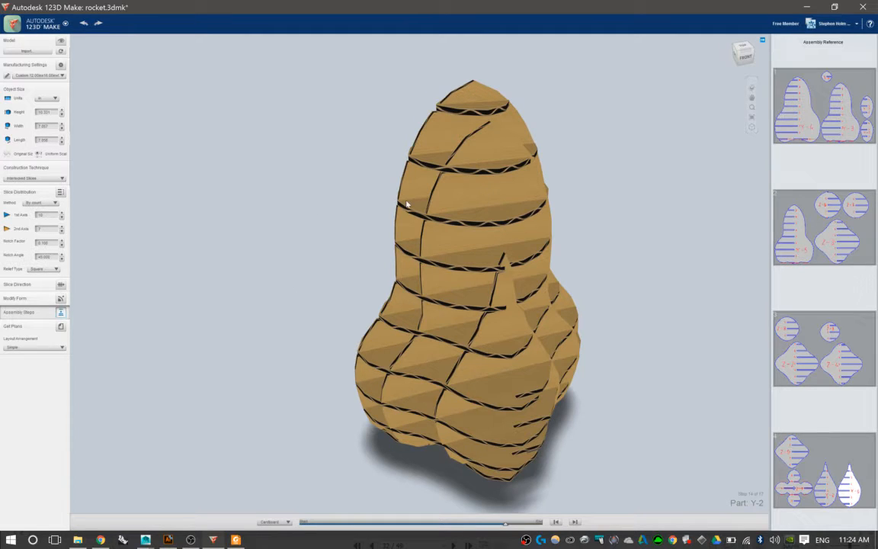
pyautogui.moveTo(484, 200); pyautogui.dragTo(385, 227)
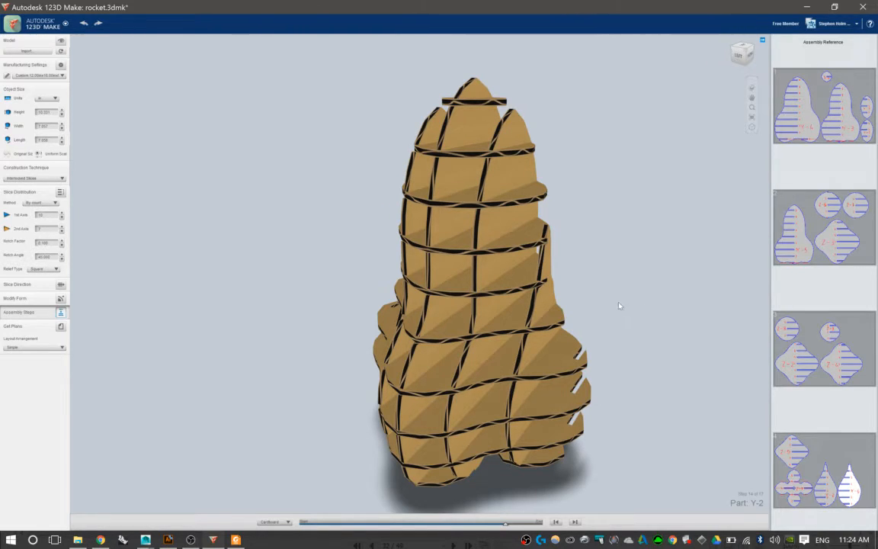
pyautogui.moveTo(673, 208); pyautogui.dragTo(457, 265)
pyautogui.moveTo(529, 270); pyautogui.dragTo(579, 282)
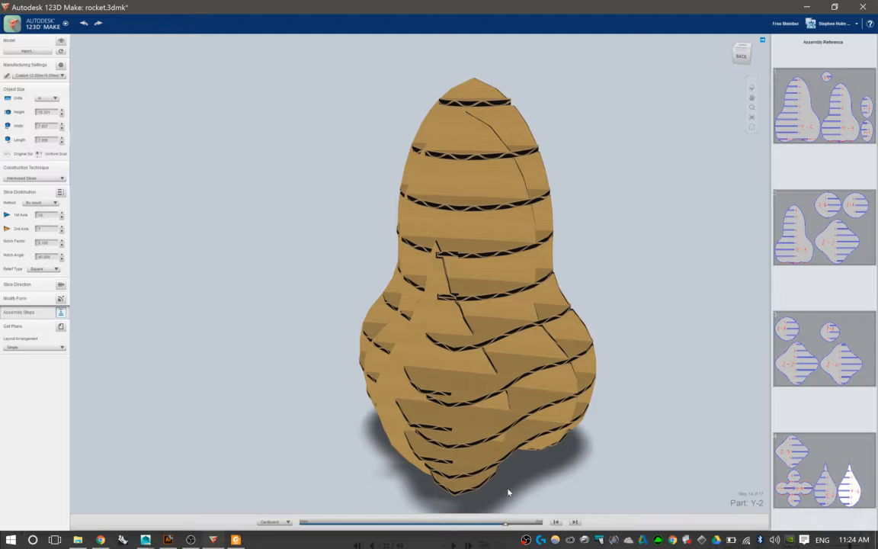
pyautogui.click(574, 521)
pyautogui.click(575, 521)
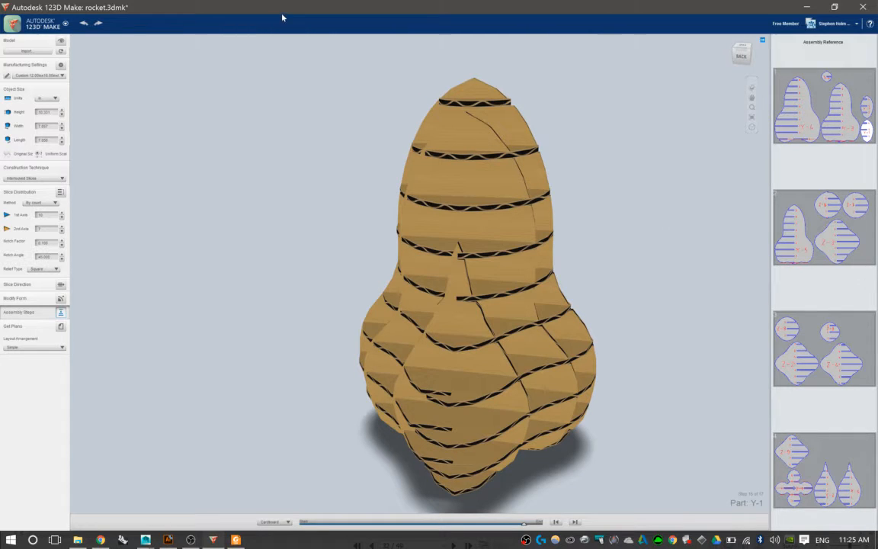
pyautogui.click(55, 21)
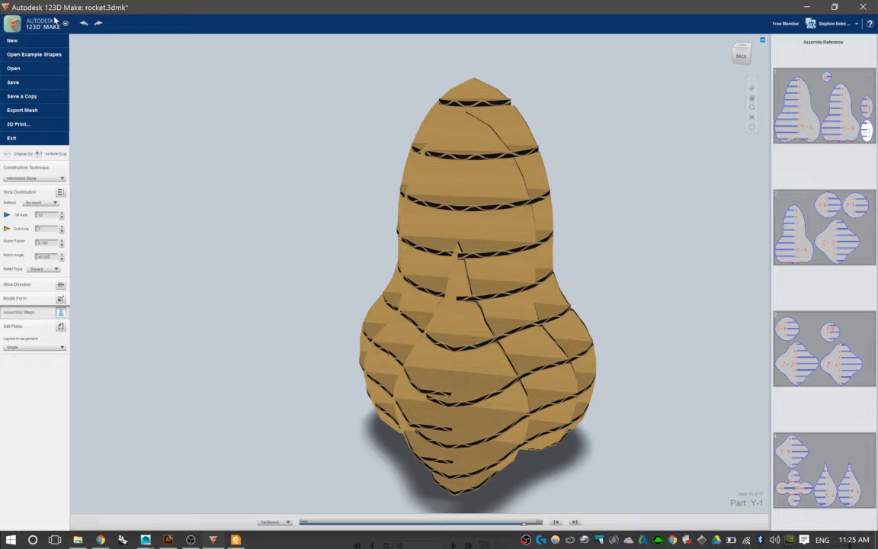
pyautogui.click(260, 115)
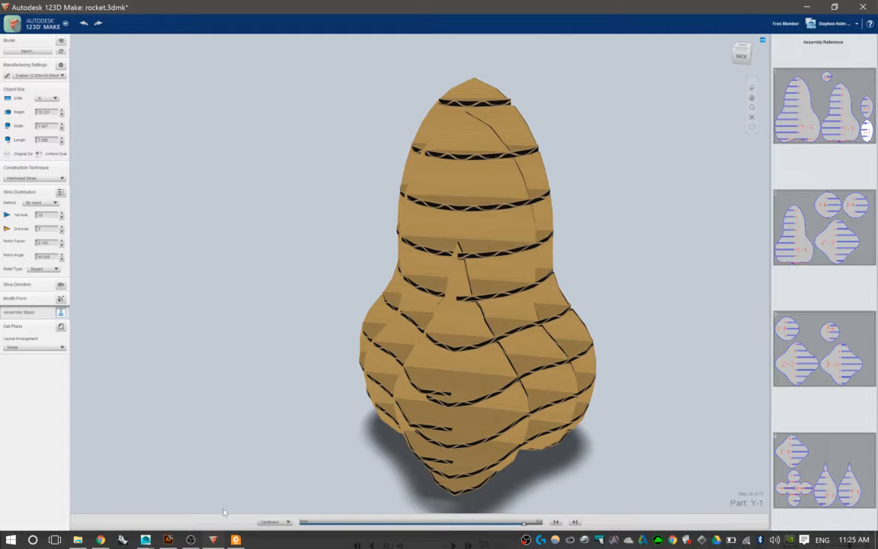